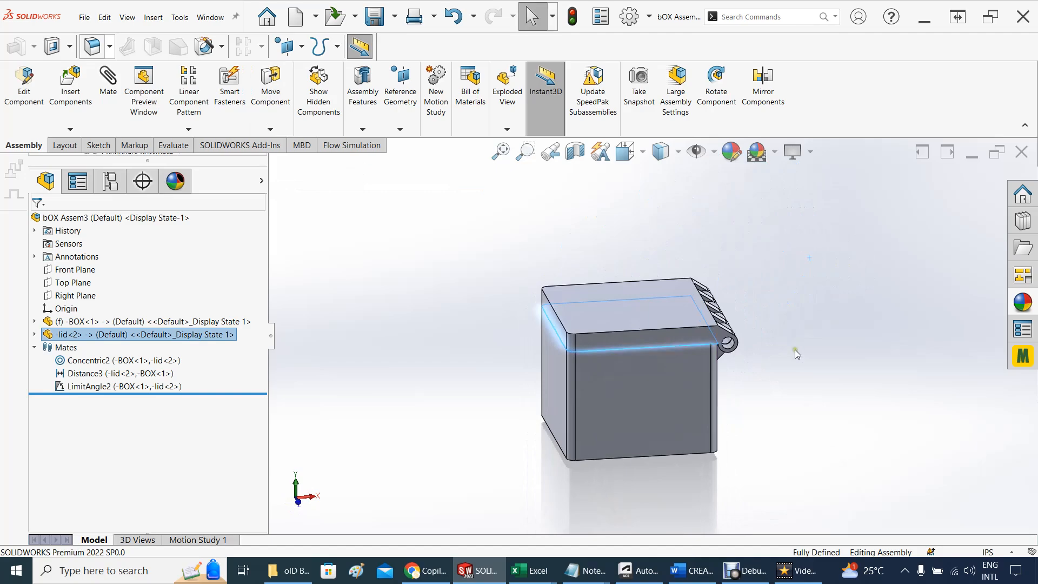
# Examine the hinged box assembly from several angles while swinging its lid open and closed
pyautogui.scroll(-3, 794, 349)
pyautogui.moveTo(612, 329); pyautogui.dragTo(515, 344)
pyautogui.moveTo(557, 388); pyautogui.dragTo(610, 344, button='middle')
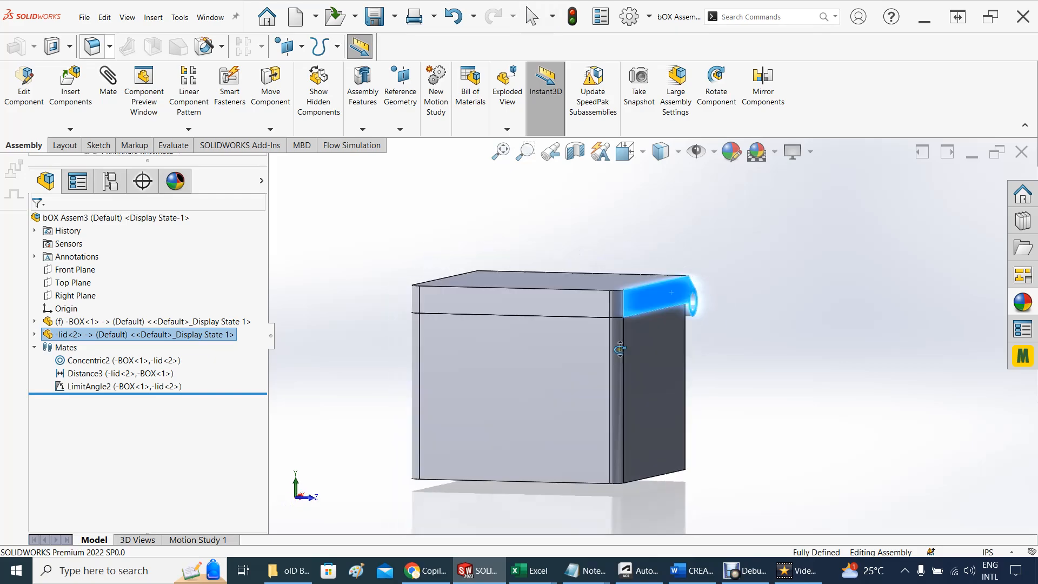
pyautogui.moveTo(422, 351); pyautogui.dragTo(346, 365, button='middle')
pyautogui.moveTo(516, 300); pyautogui.dragTo(764, 253)
pyautogui.moveTo(554, 320); pyautogui.dragTo(539, 387, button='middle')
pyautogui.scroll(2, 539, 387)
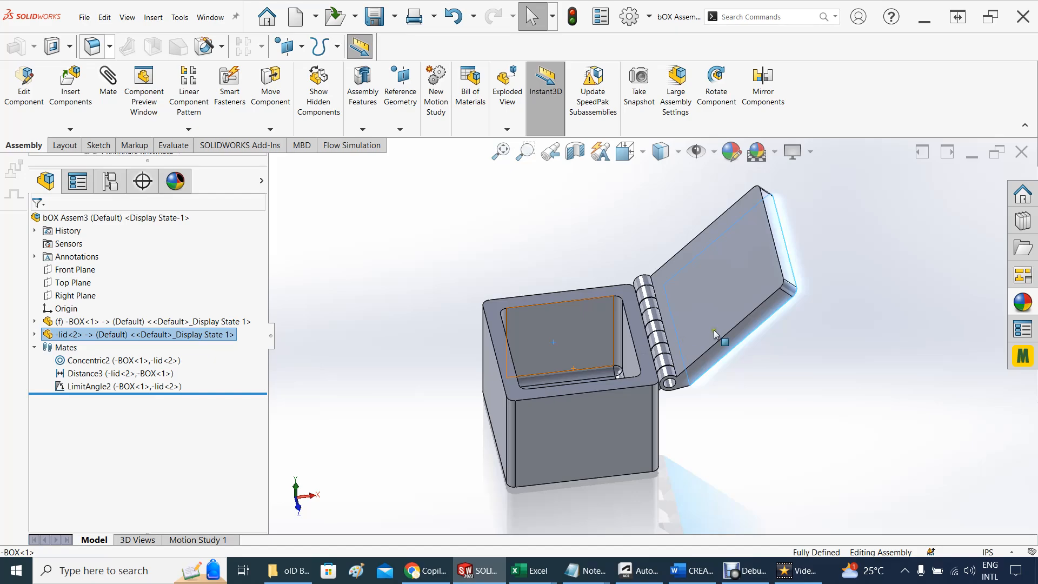
pyautogui.moveTo(757, 287); pyautogui.dragTo(714, 388)
pyautogui.press('Escape')
pyautogui.moveTo(713, 388); pyautogui.dragTo(601, 394, button='middle')
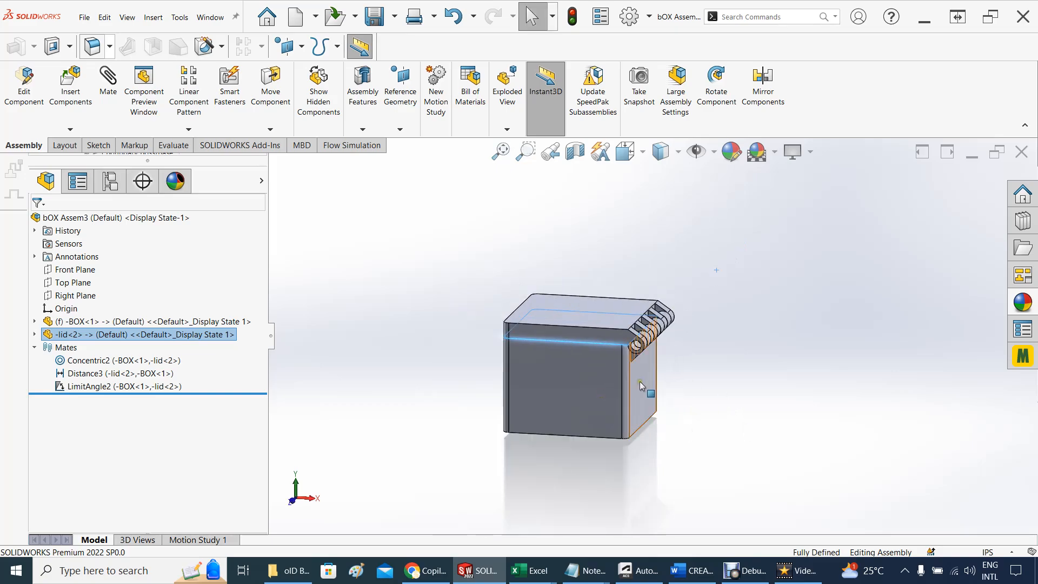
pyautogui.moveTo(708, 421); pyautogui.dragTo(683, 445, button='middle')
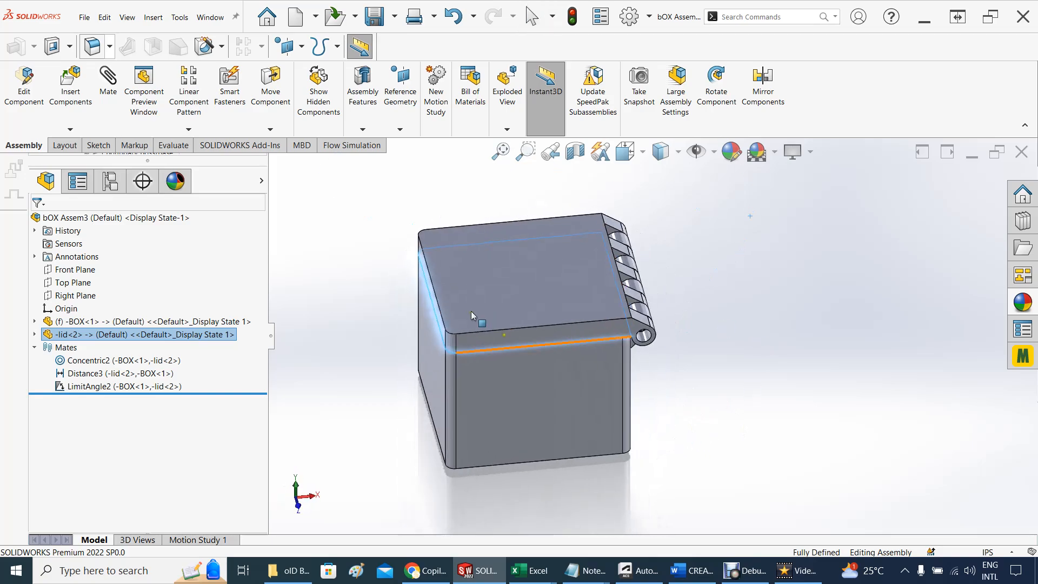
pyautogui.moveTo(471, 301); pyautogui.dragTo(820, 303)
pyautogui.scroll(3, 476, 284)
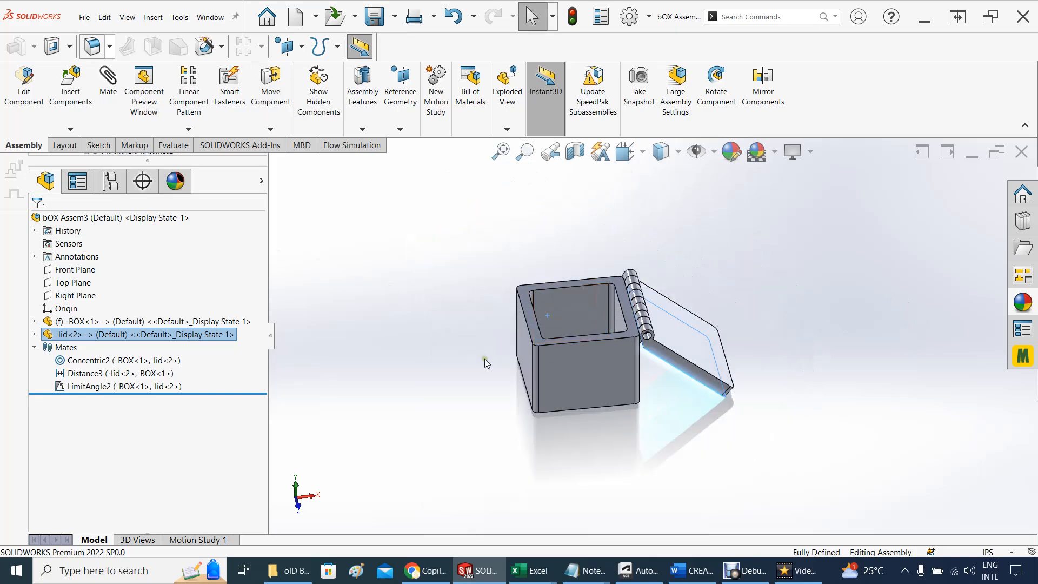
pyautogui.scroll(-2, 582, 361)
pyautogui.moveTo(582, 361); pyautogui.dragTo(602, 440, button='middle')
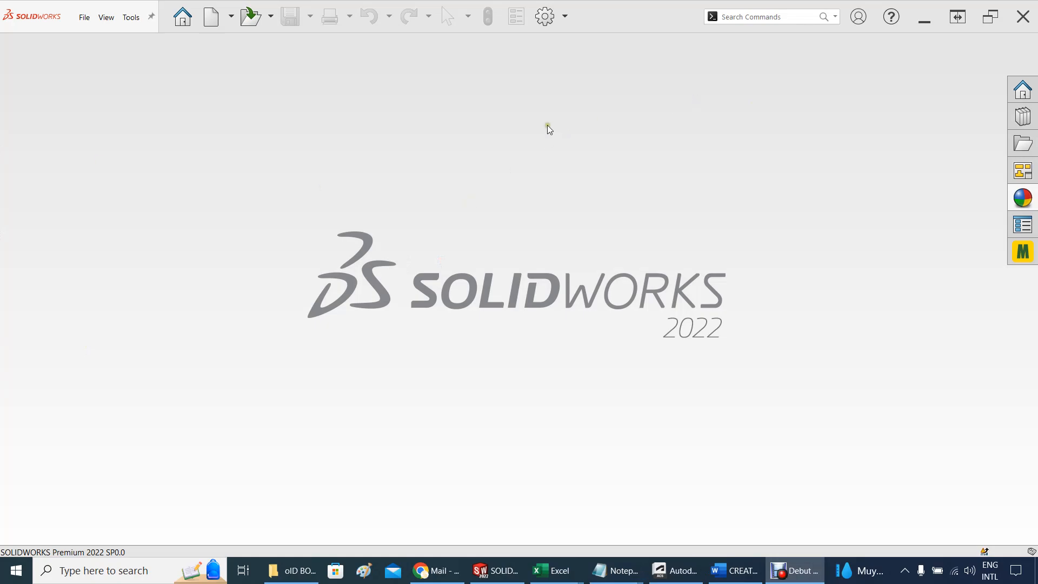
# Create a new part document
pyautogui.click(231, 21)
pyautogui.click(225, 42)
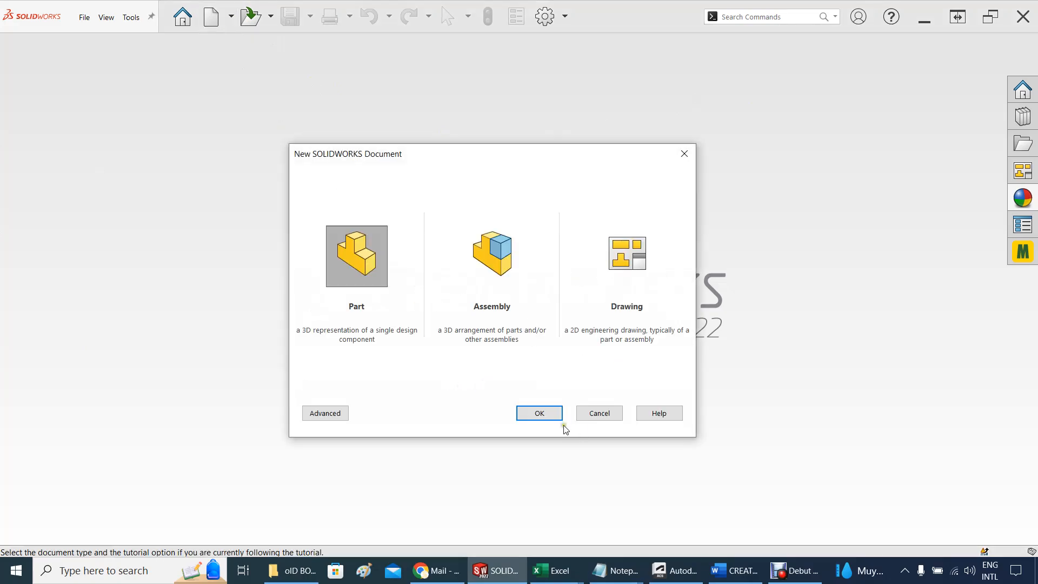
pyautogui.click(552, 415)
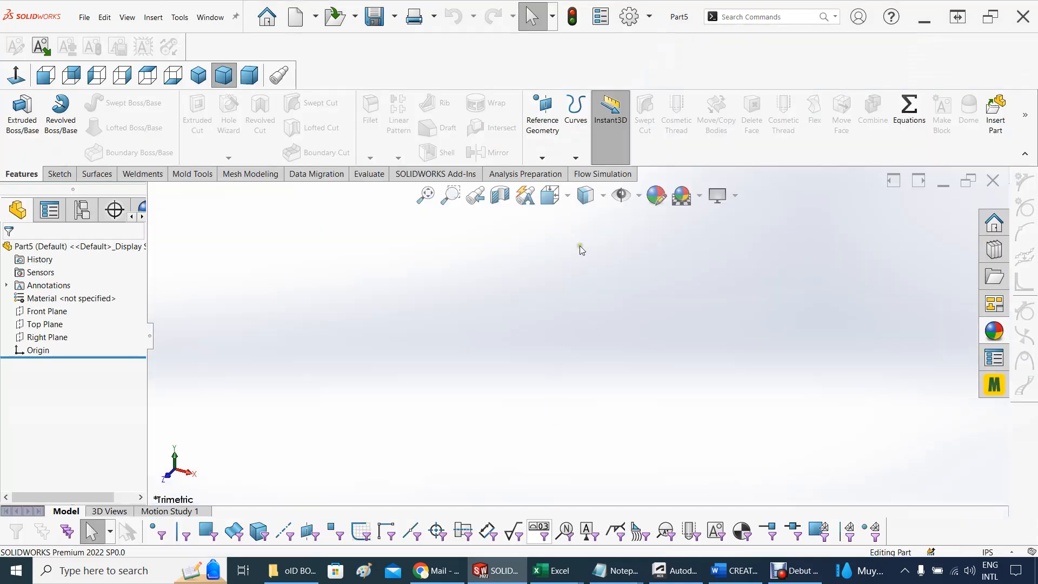
# Apply the Plain White scene and set the document units to MMGS (millimeter, gram, second)
pyautogui.click(700, 196)
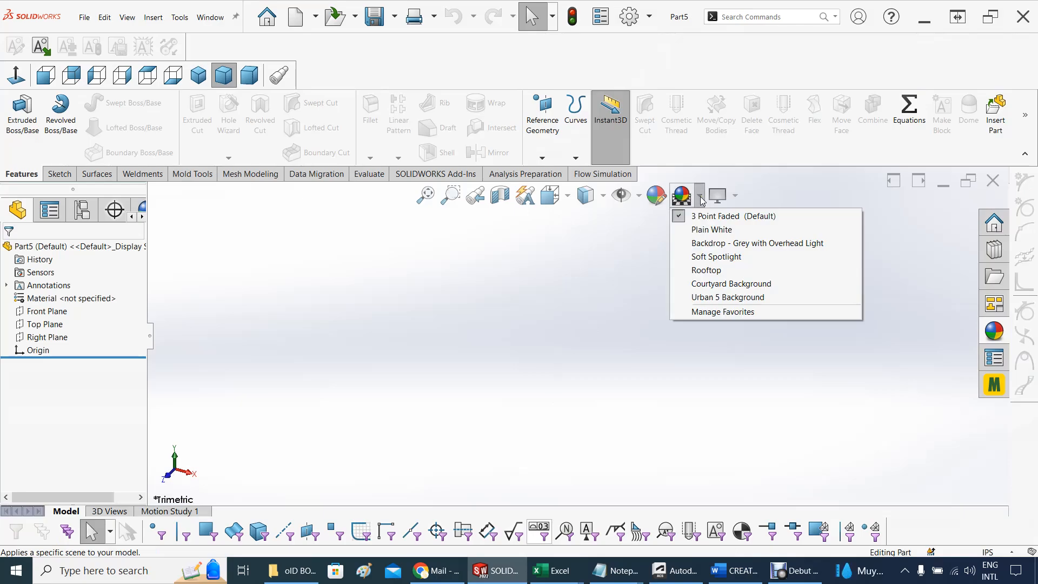
pyautogui.click(701, 230)
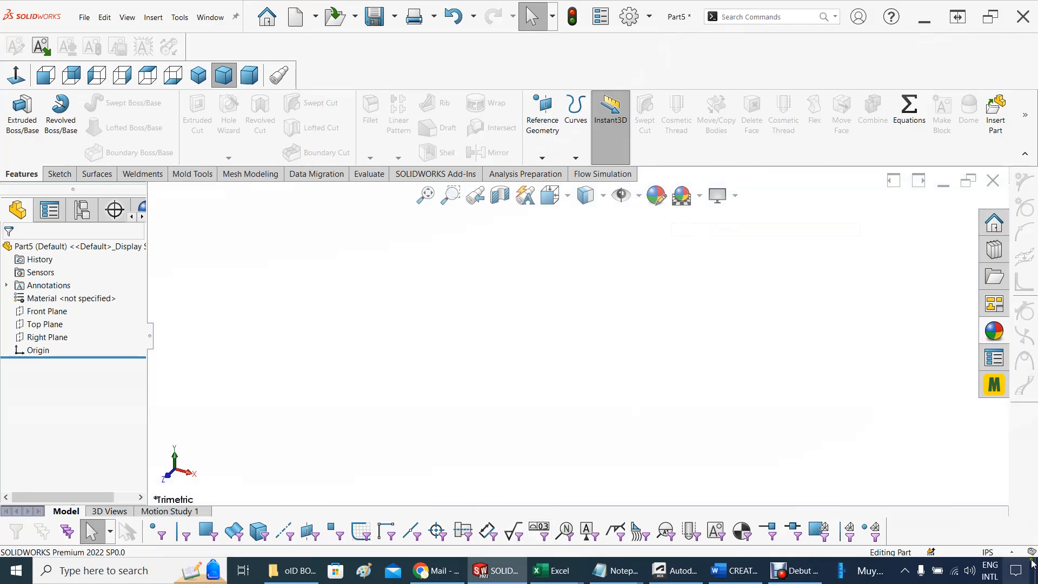
pyautogui.click(997, 552)
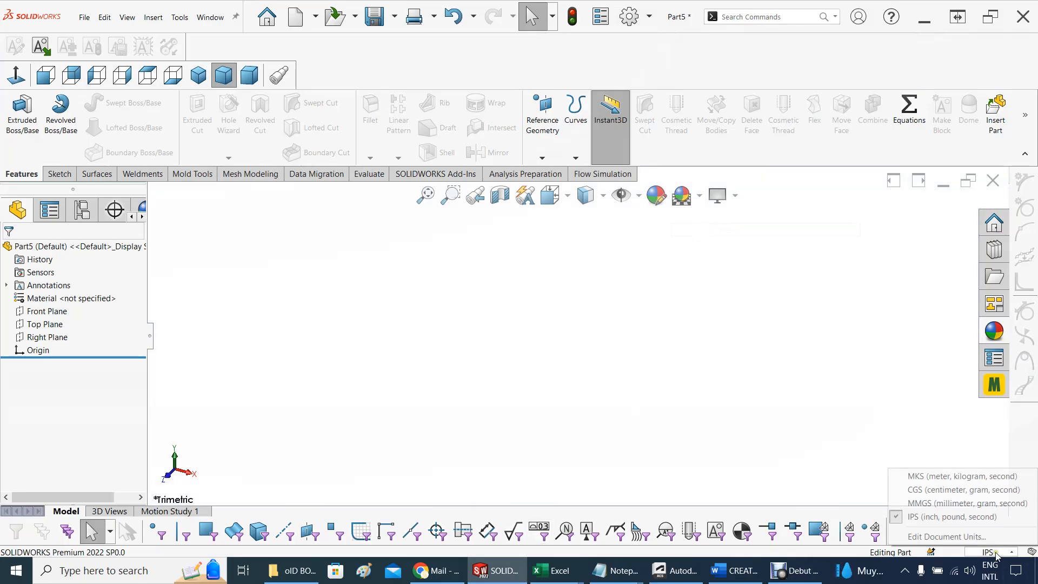
pyautogui.click(931, 503)
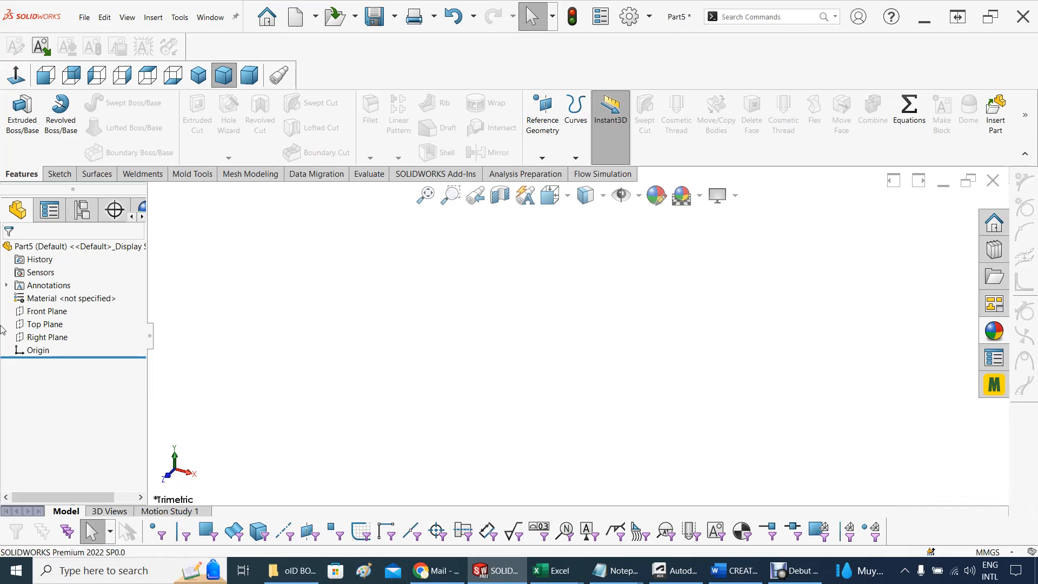
# Sketch a center rectangle about 218 by 128 mm on the Top Plane, centred on the origin
pyautogui.click(46, 324)
pyautogui.click(57, 312)
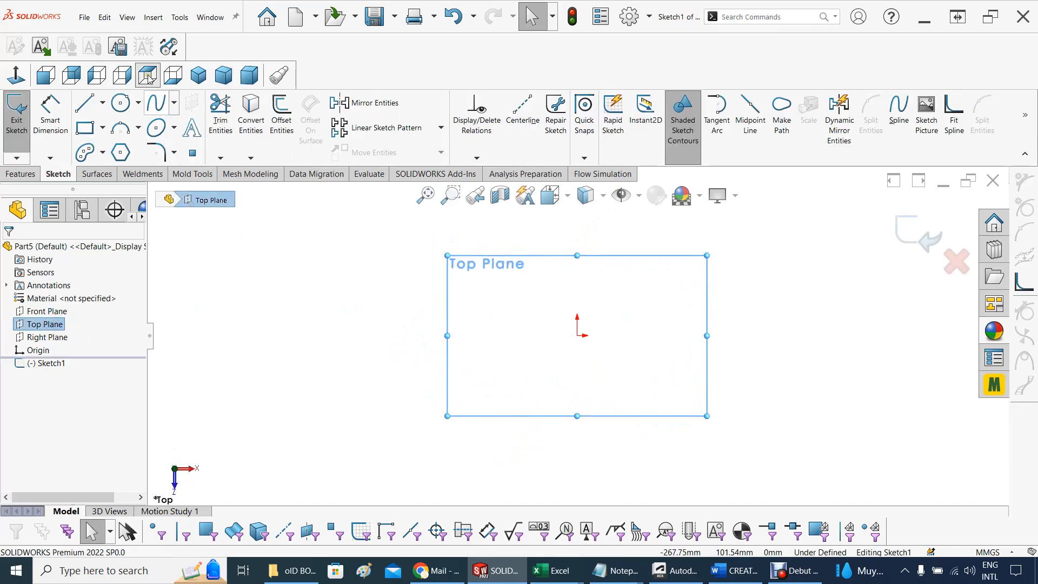
pyautogui.click(102, 127)
pyautogui.click(106, 161)
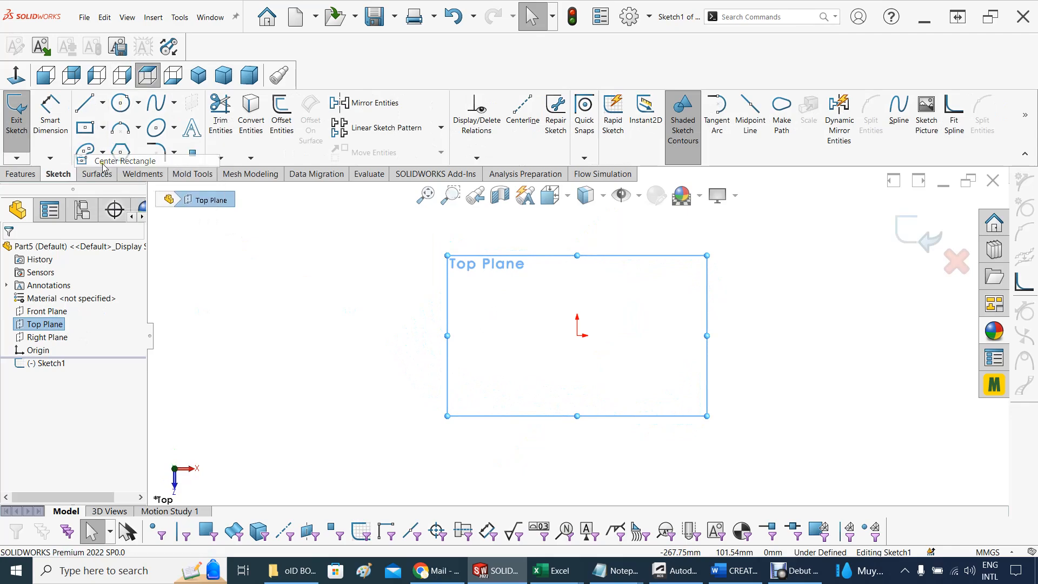
pyautogui.click(577, 335)
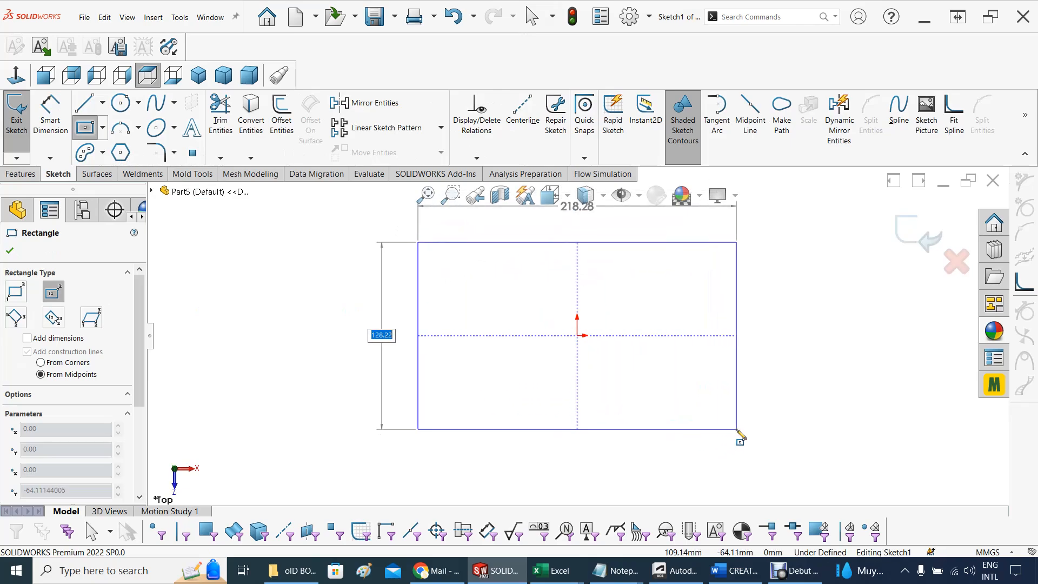
pyautogui.click(736, 430)
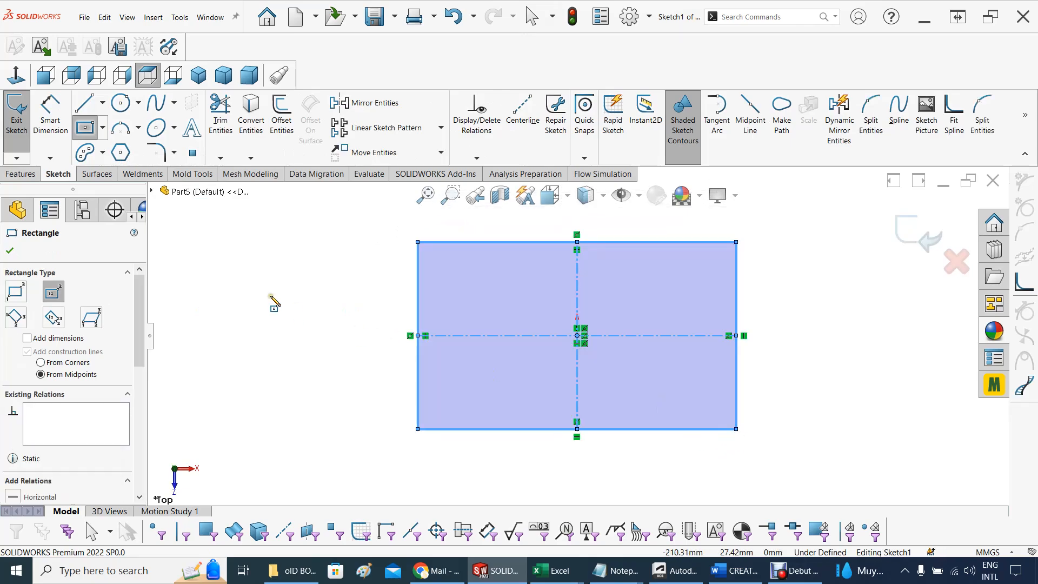
# Dimension the rectangle's vertical side as 25.4*4, giving 101.6 mm
pyautogui.click(49, 119)
pyautogui.click(736, 297)
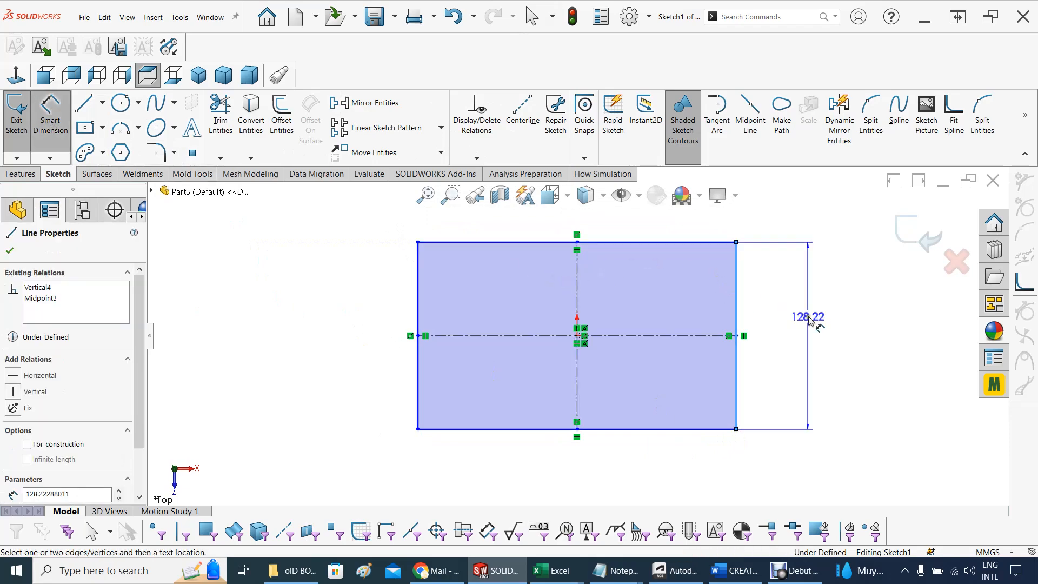
pyautogui.click(794, 330)
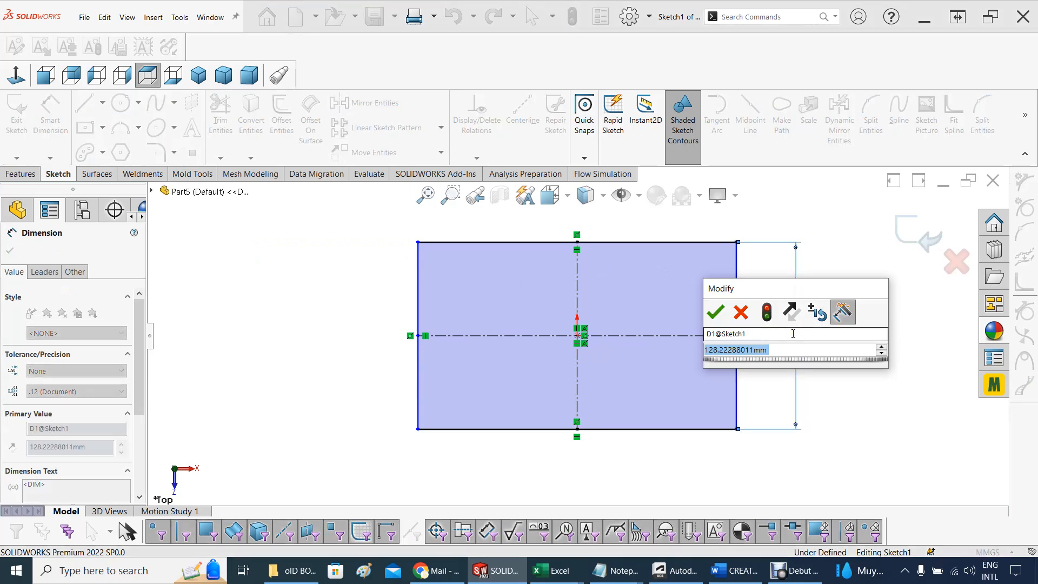
pyautogui.write('25.4')
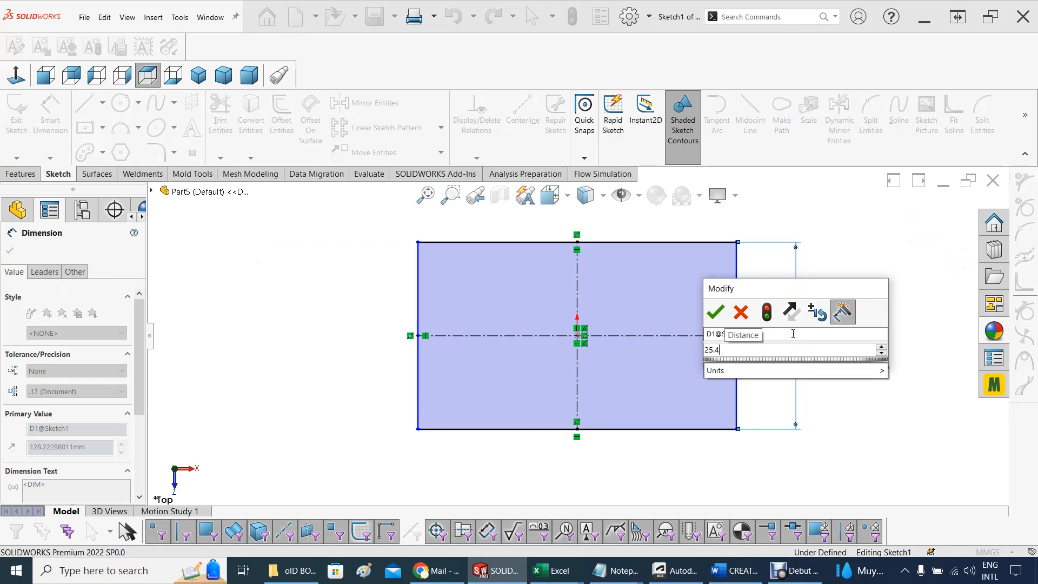
pyautogui.write('*4')
pyautogui.press('Return')
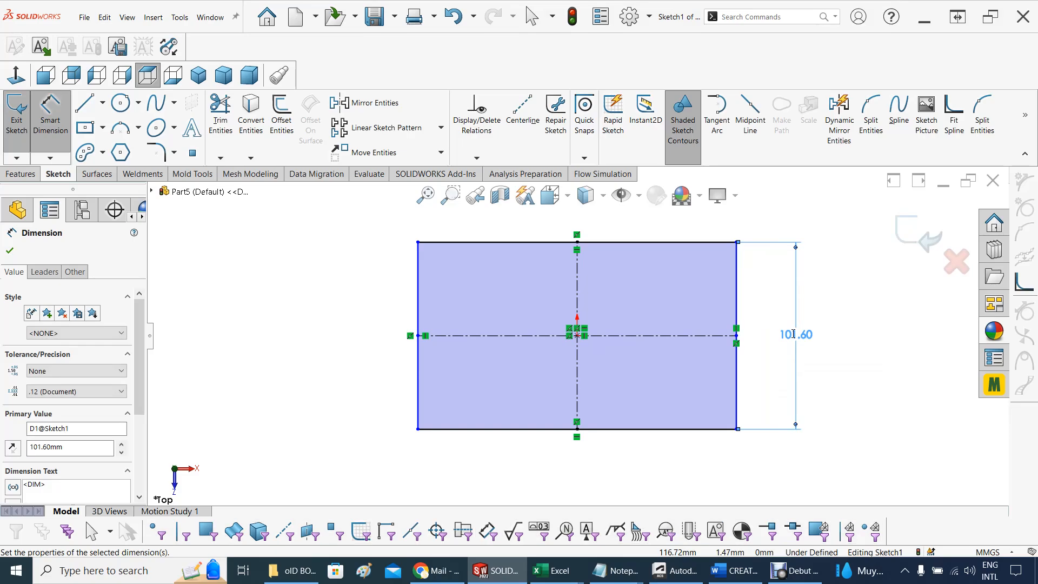
# Dimension the rectangle's horizontal side as 101.6 mm
pyautogui.click(519, 429)
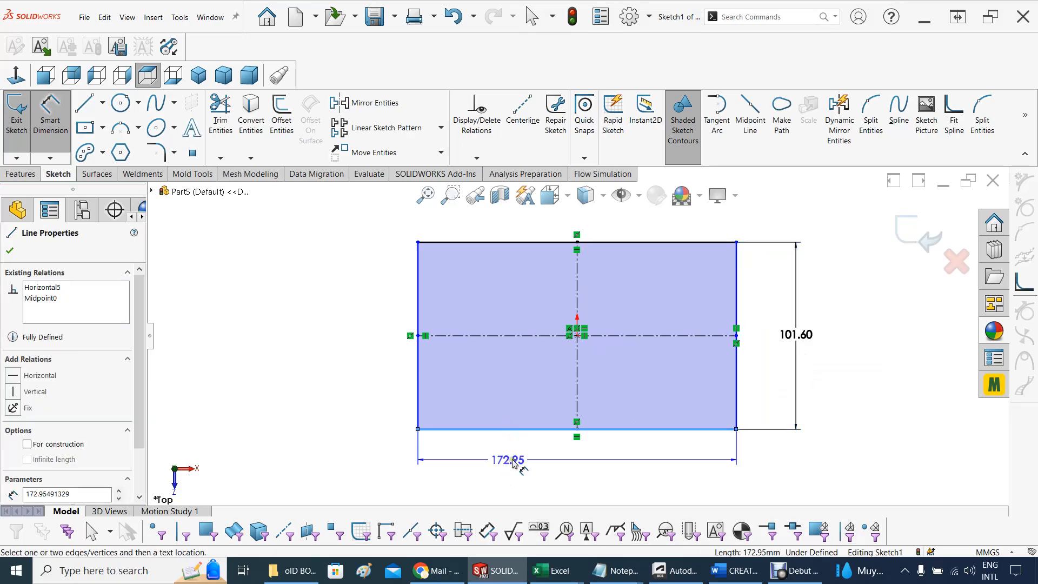
pyautogui.click(559, 476)
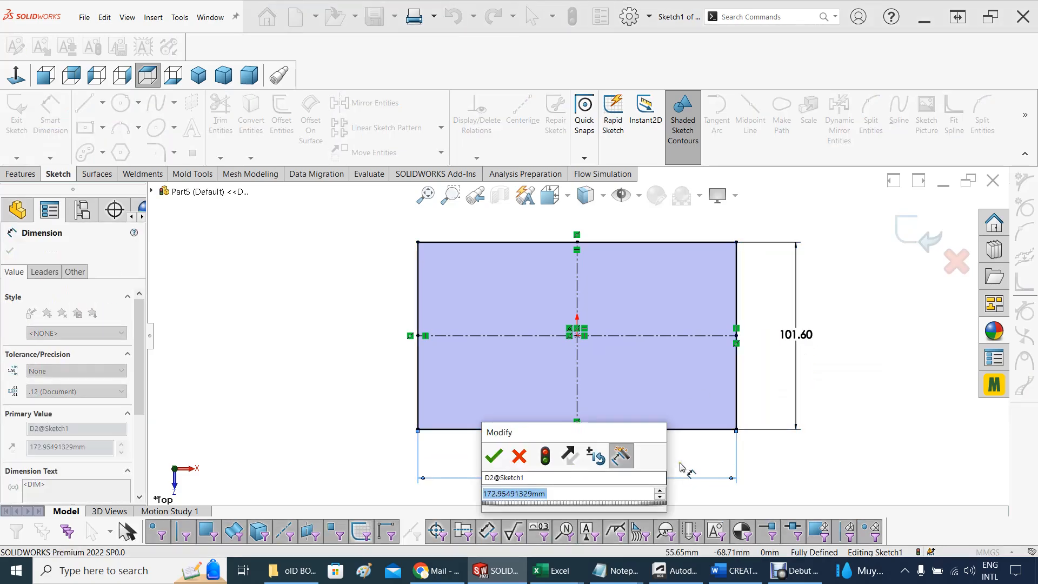
pyautogui.write('101.')
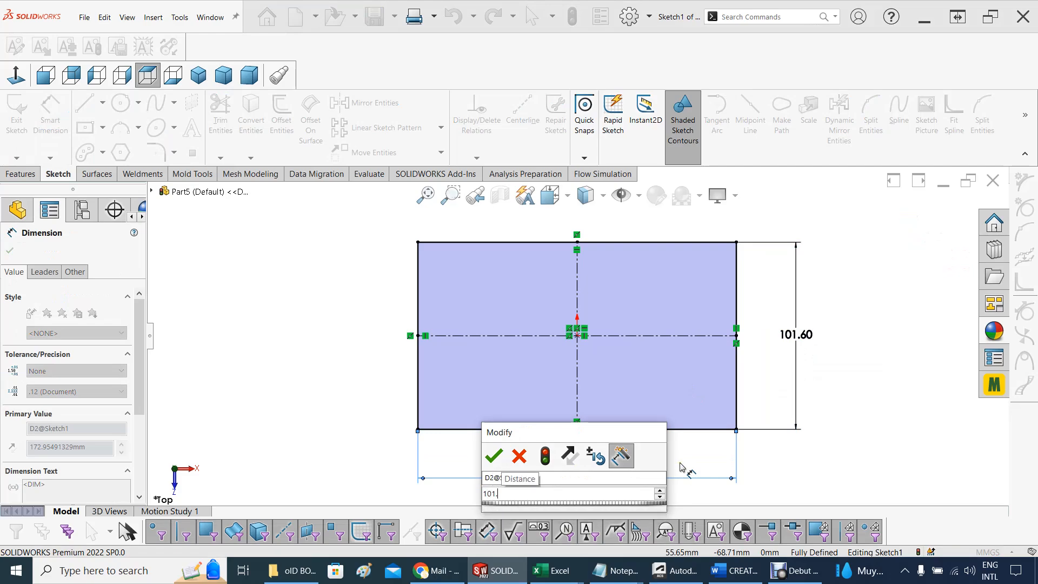
pyautogui.write('6')
pyautogui.press('Return')
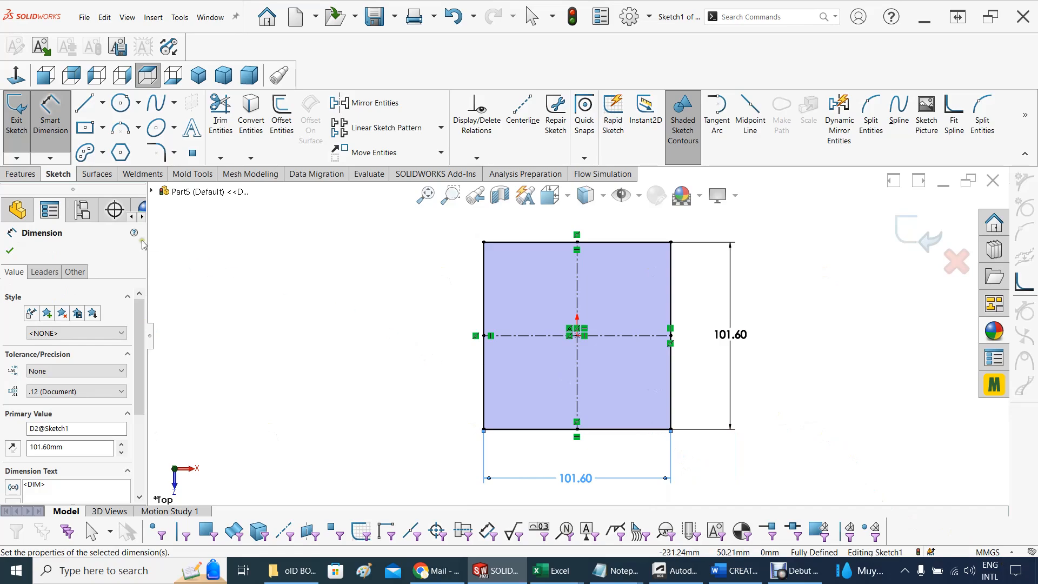
# Start a blind Boss-Extrude of the square sketch
pyautogui.click(16, 174)
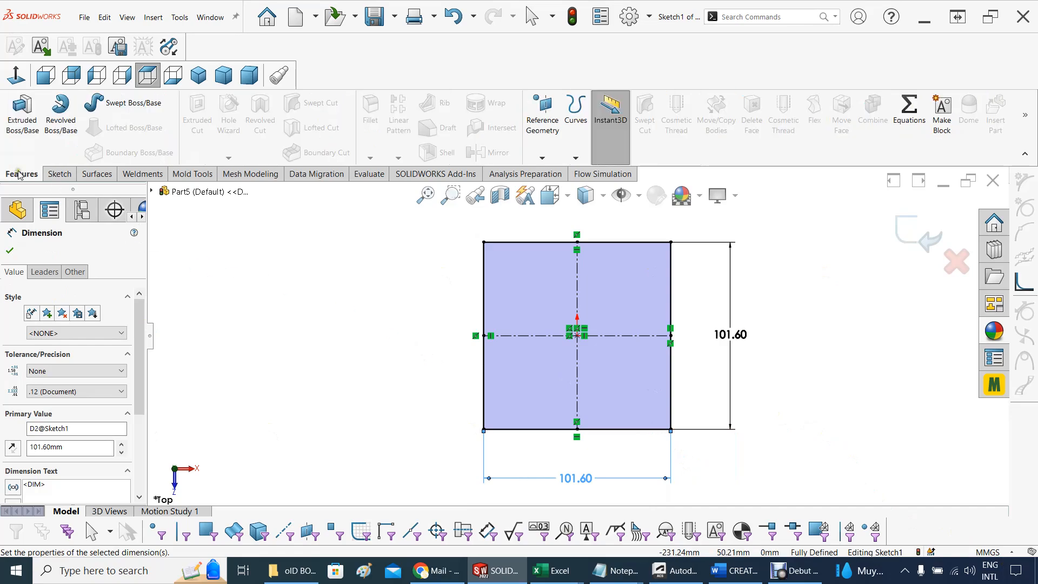
pyautogui.click(25, 121)
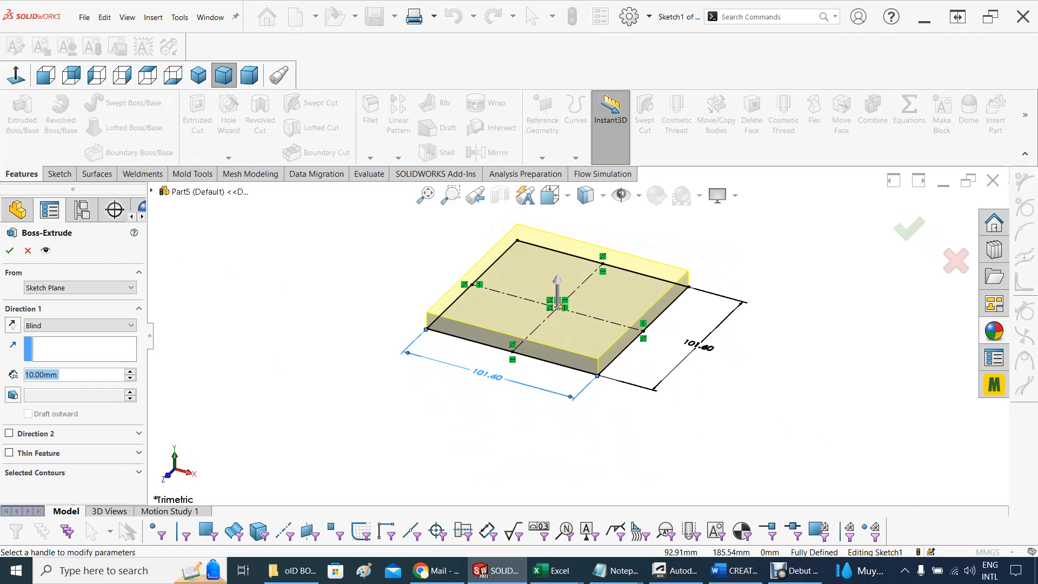
pyautogui.hotkey('alt', 'Tab')
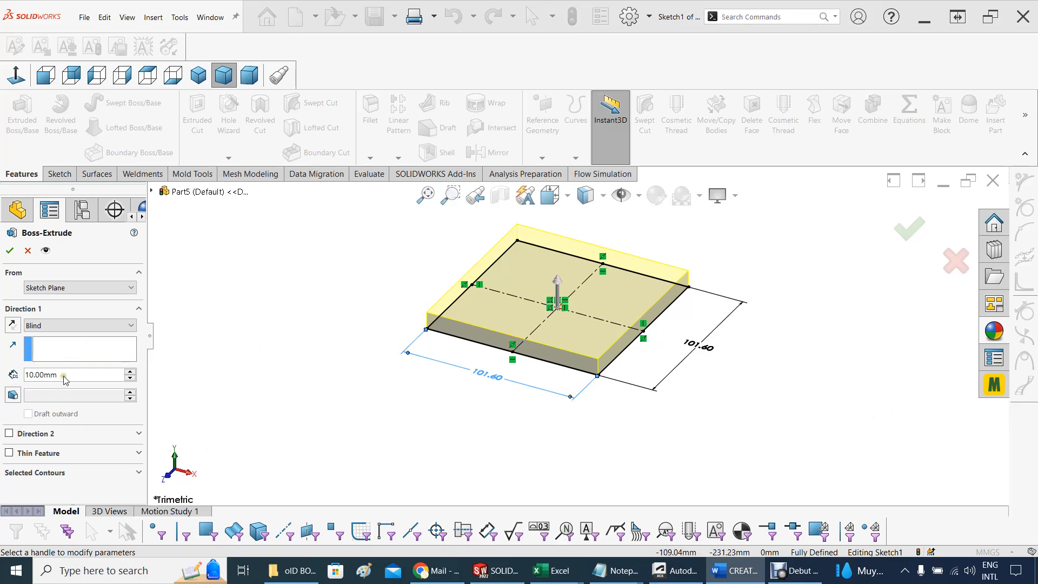
pyautogui.hotkey('alt', 'Tab')
pyautogui.write('3')
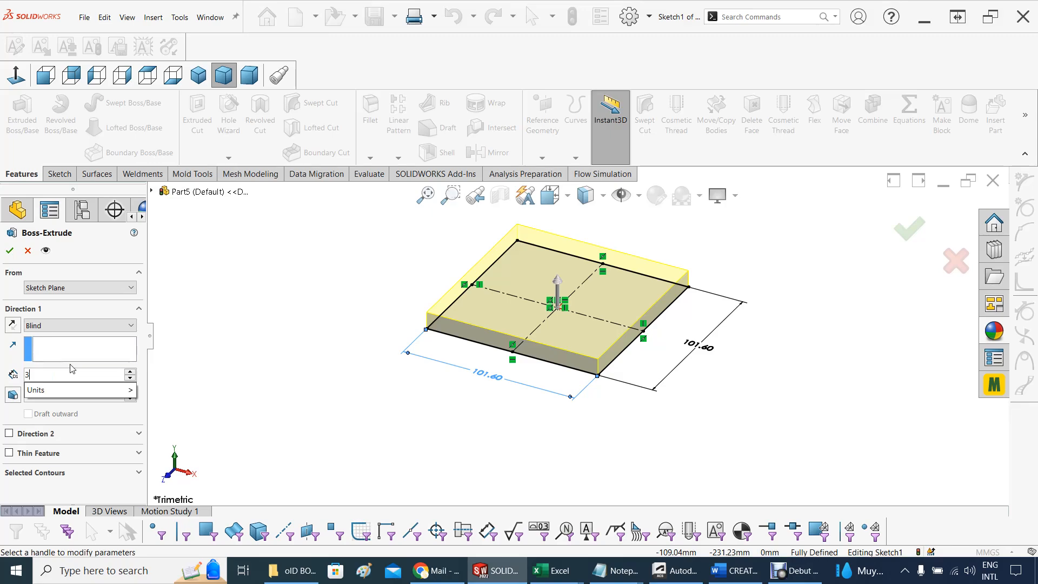
pyautogui.write('25.4')
pyautogui.press('Return')
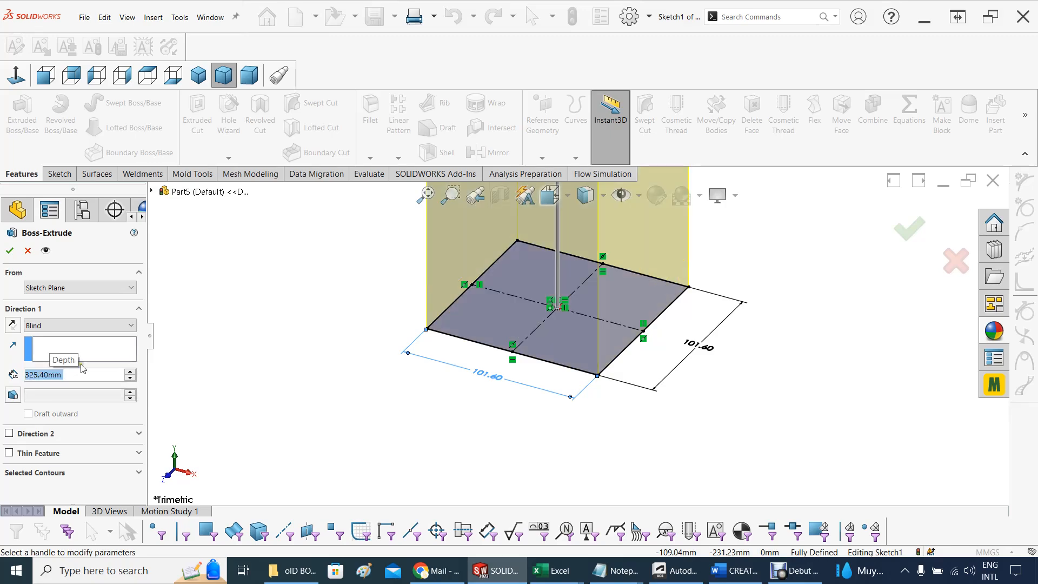
pyautogui.click(76, 374)
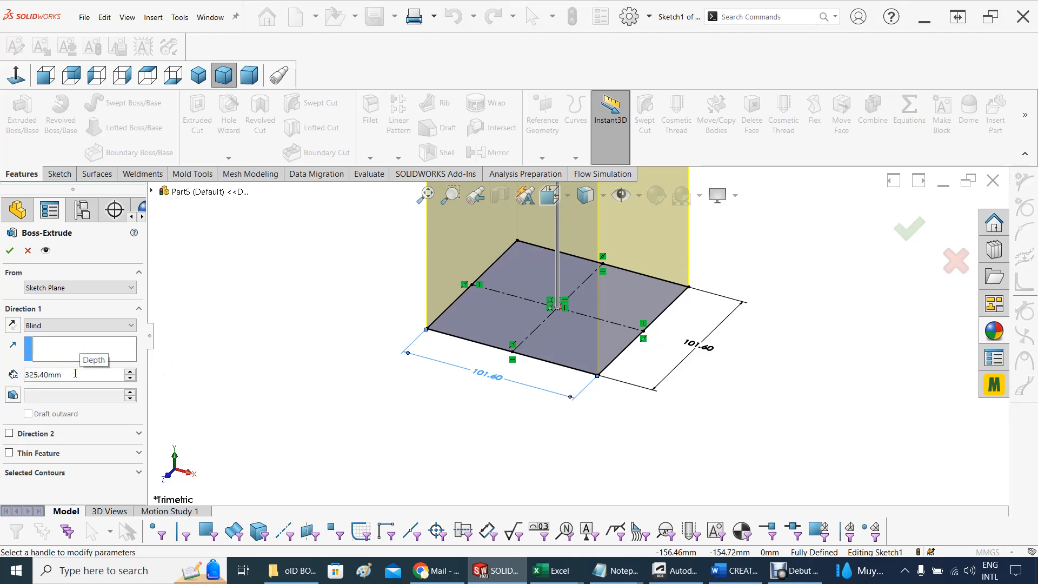
pyautogui.press('BackSpace')
pyautogui.press('BackSpace')
pyautogui.press('BackSpace')
pyautogui.press('BackSpace')
pyautogui.press('BackSpace')
pyautogui.press('BackSpace')
pyautogui.press('BackSpace')
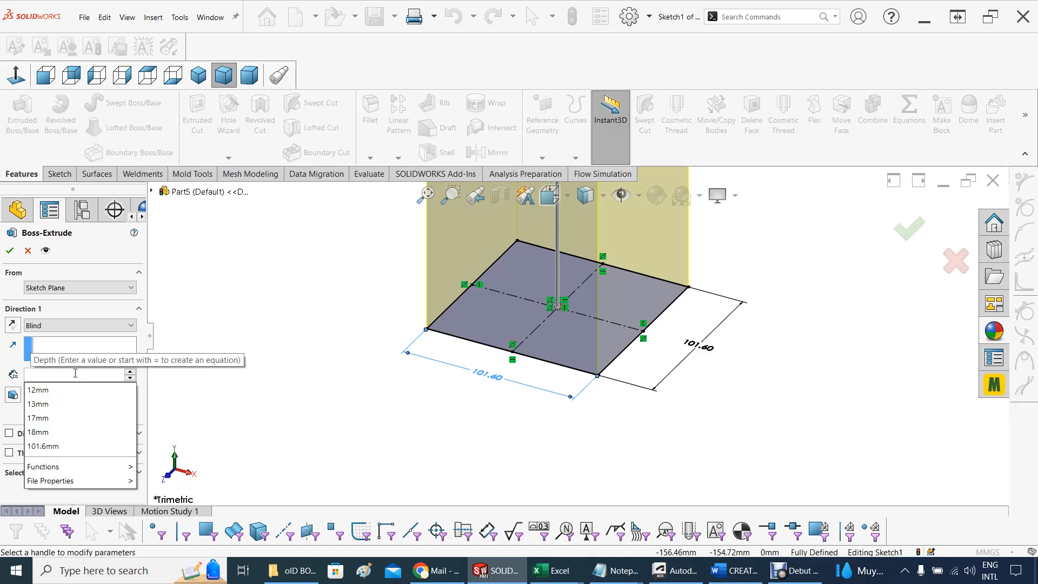
# Set the extrusion depth to 3*25.4 (76.2 mm) and complete the solid block
pyautogui.write('3')
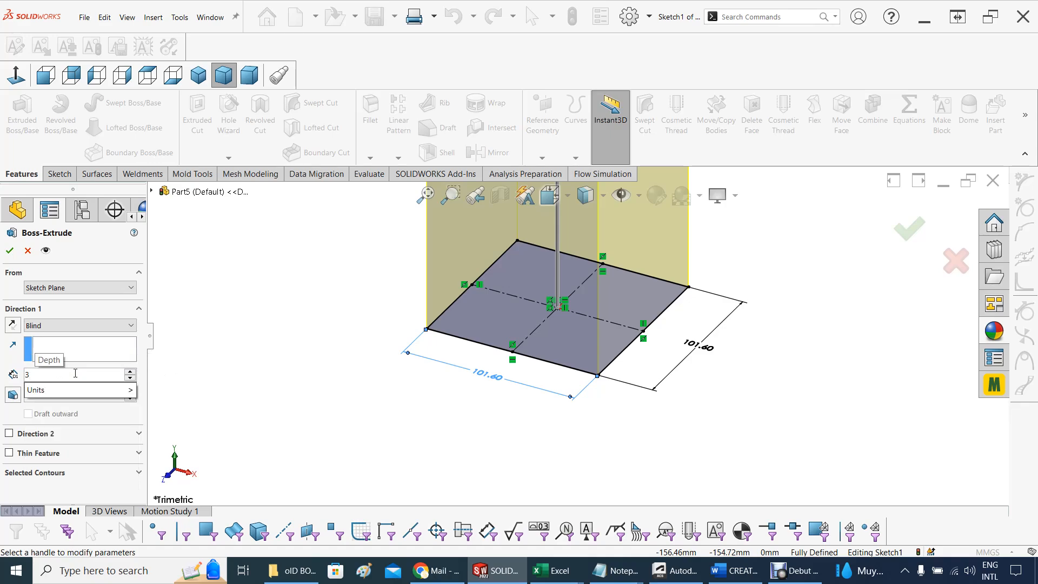
pyautogui.write('*25.')
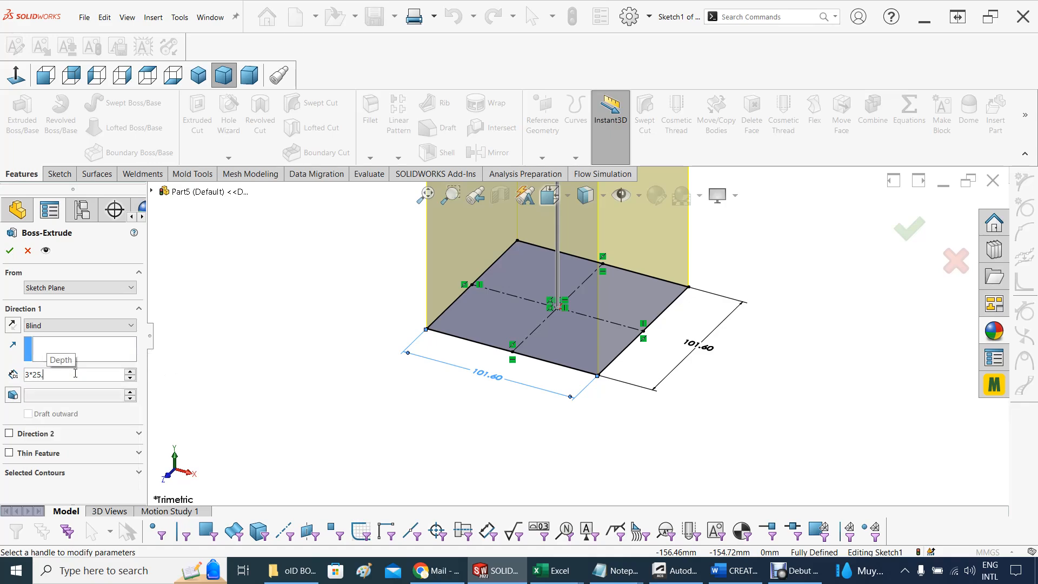
pyautogui.write('4')
pyautogui.press('Return')
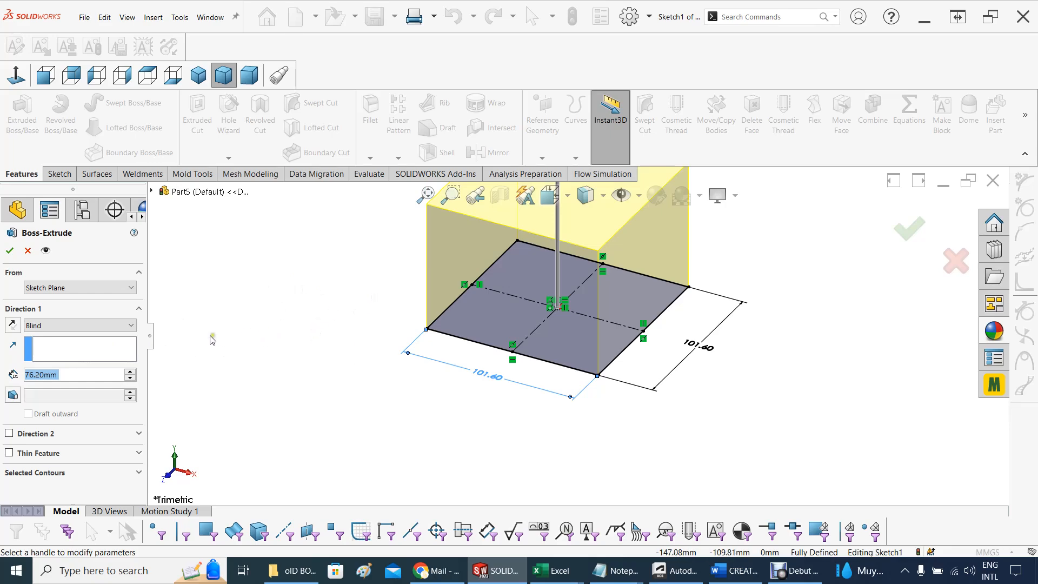
pyautogui.click(10, 249)
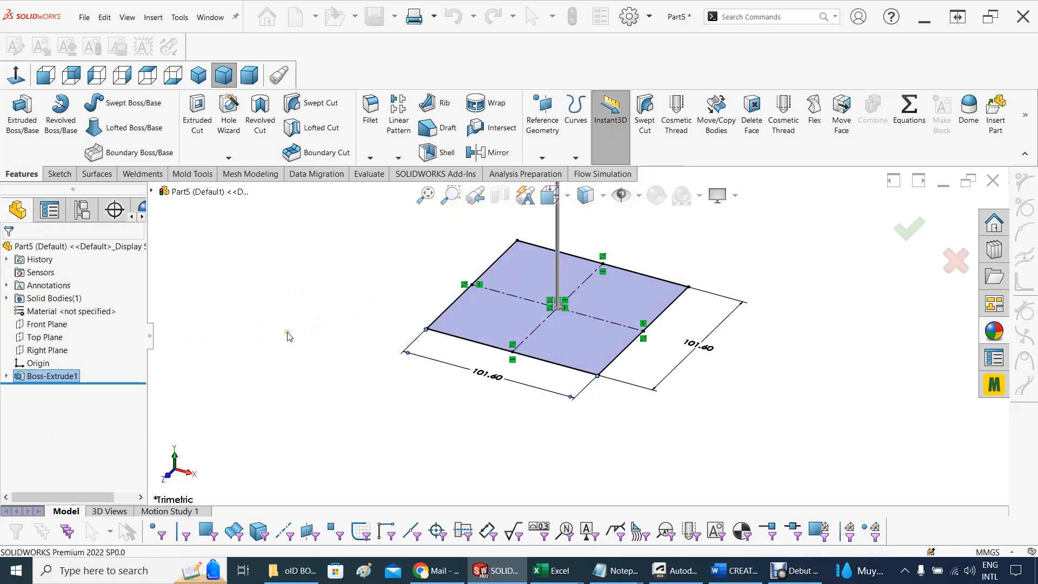
# Shell the block with 10 mm walls, removing the top face and showing the preview before completing it
pyautogui.click(800, 277)
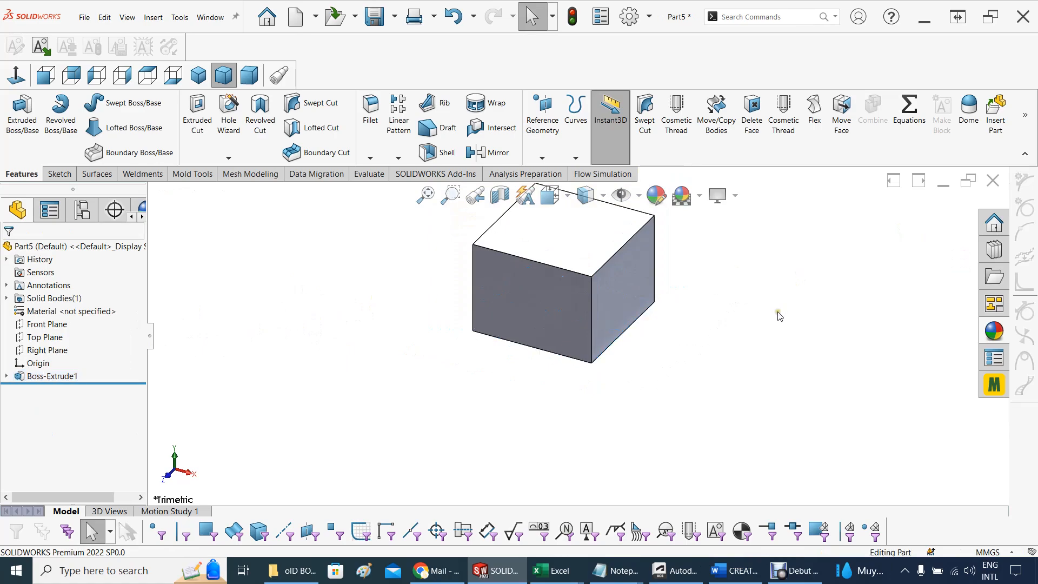
pyautogui.moveTo(778, 316); pyautogui.dragTo(783, 271, button='middle')
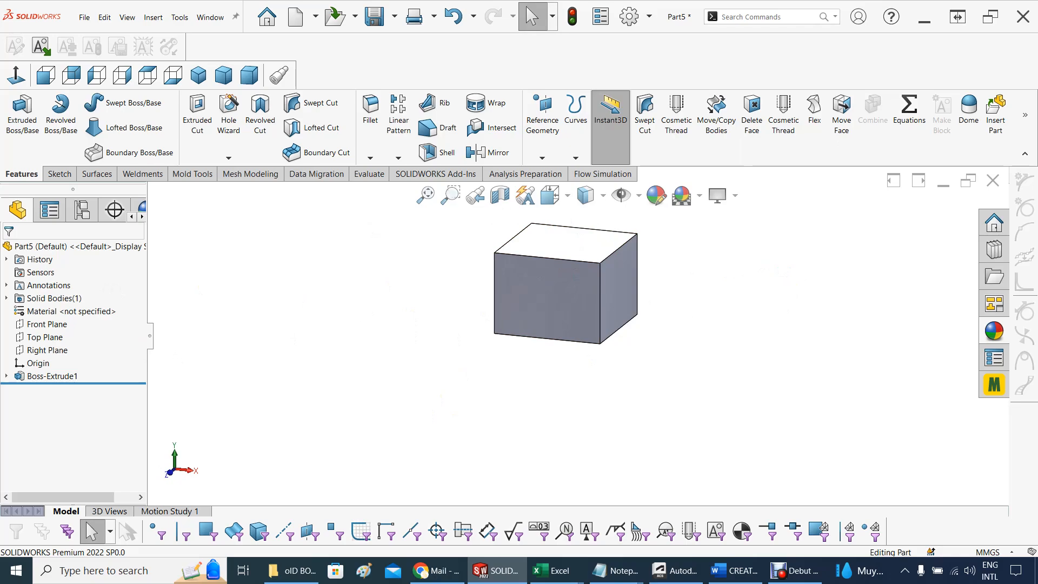
pyautogui.hotkey('alt', 'Tab')
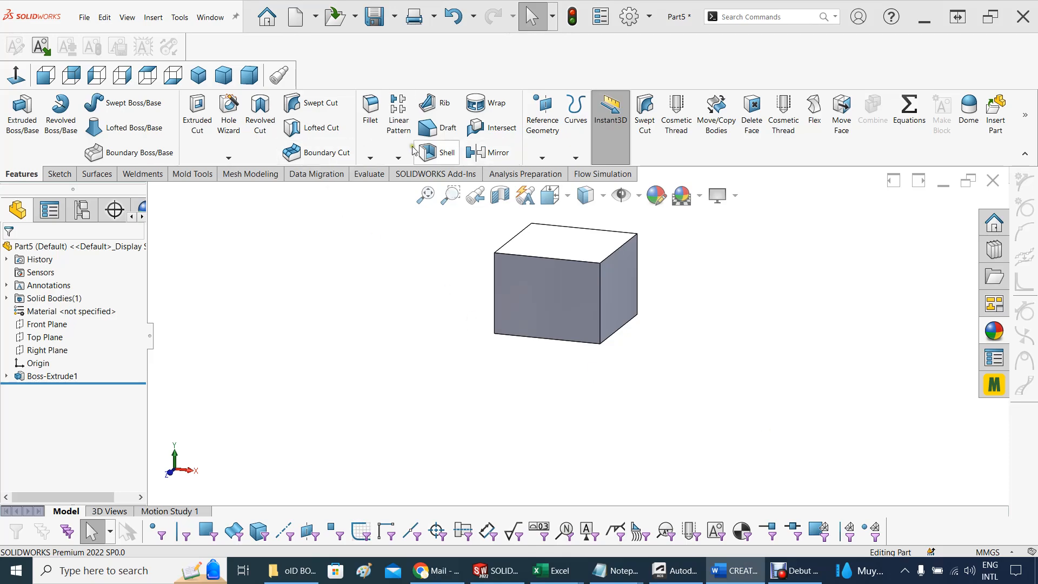
pyautogui.click(427, 153)
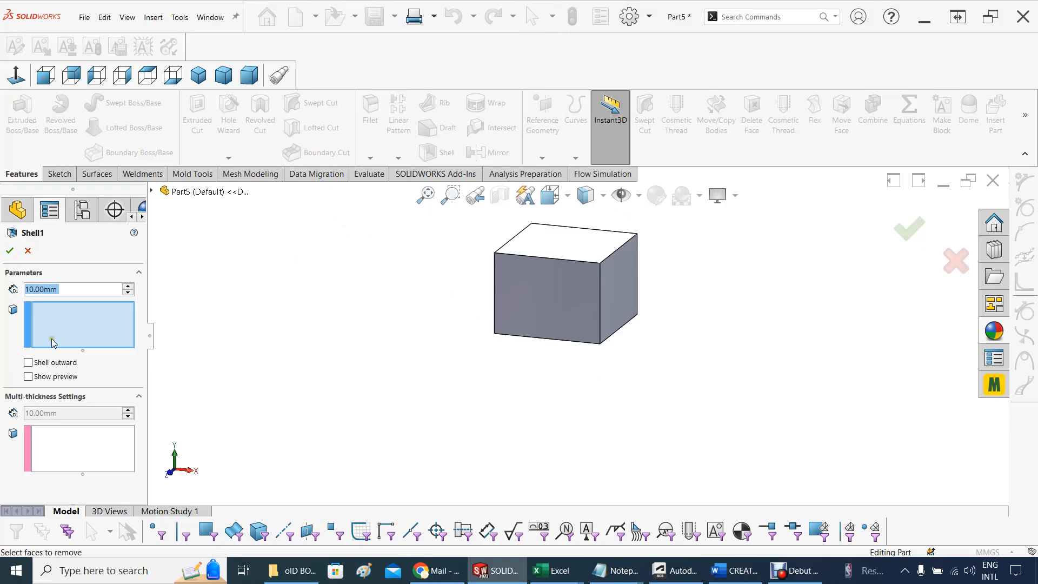
pyautogui.click(562, 242)
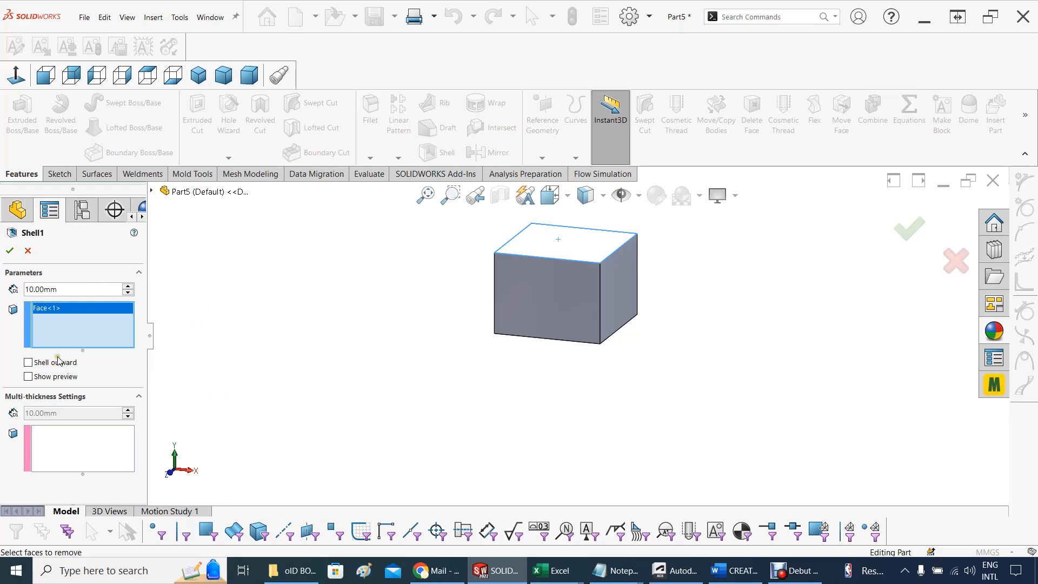
pyautogui.click(28, 376)
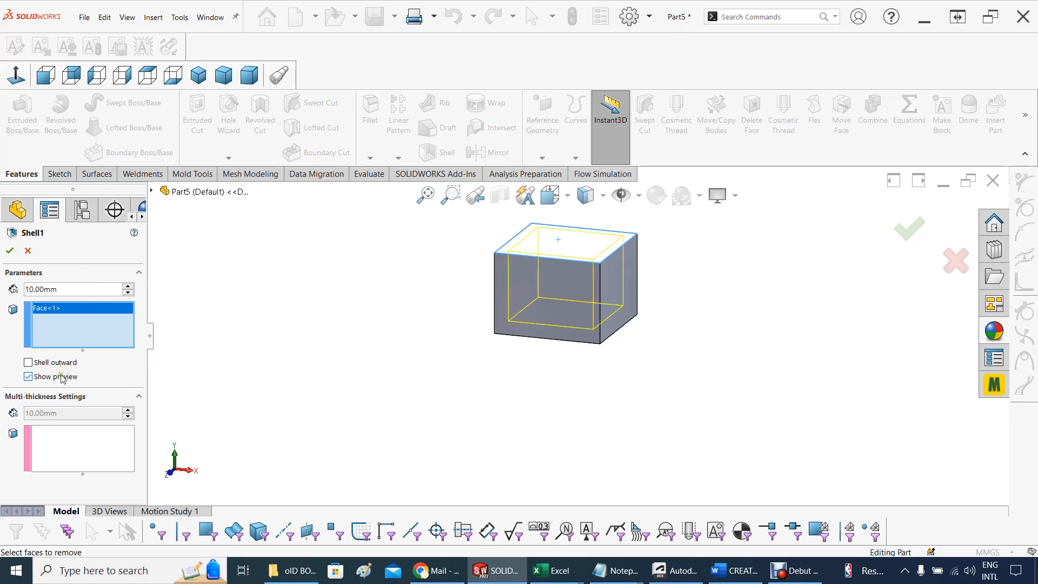
pyautogui.moveTo(319, 305); pyautogui.dragTo(348, 303, button='middle')
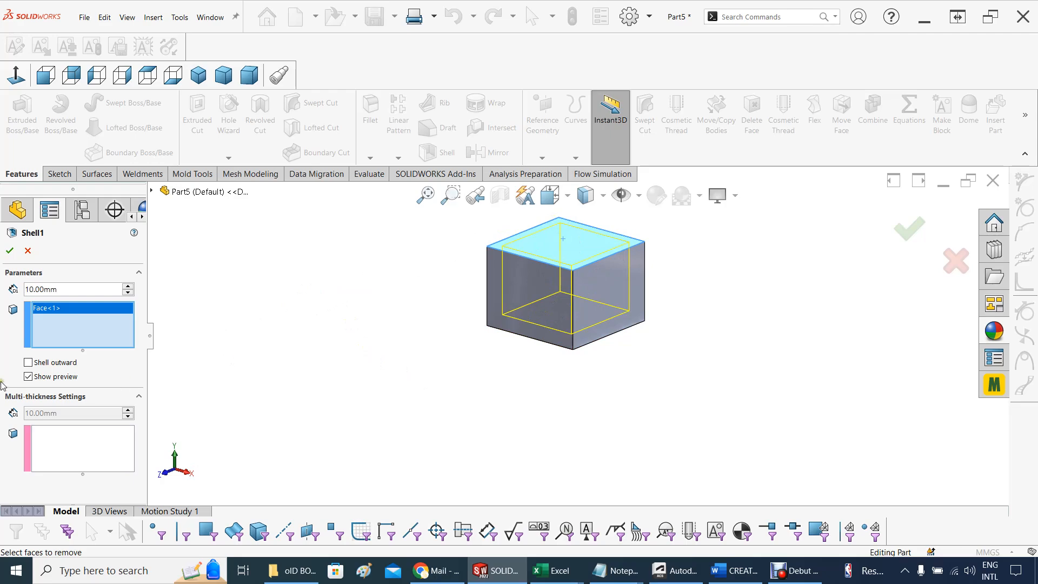
pyautogui.click(10, 251)
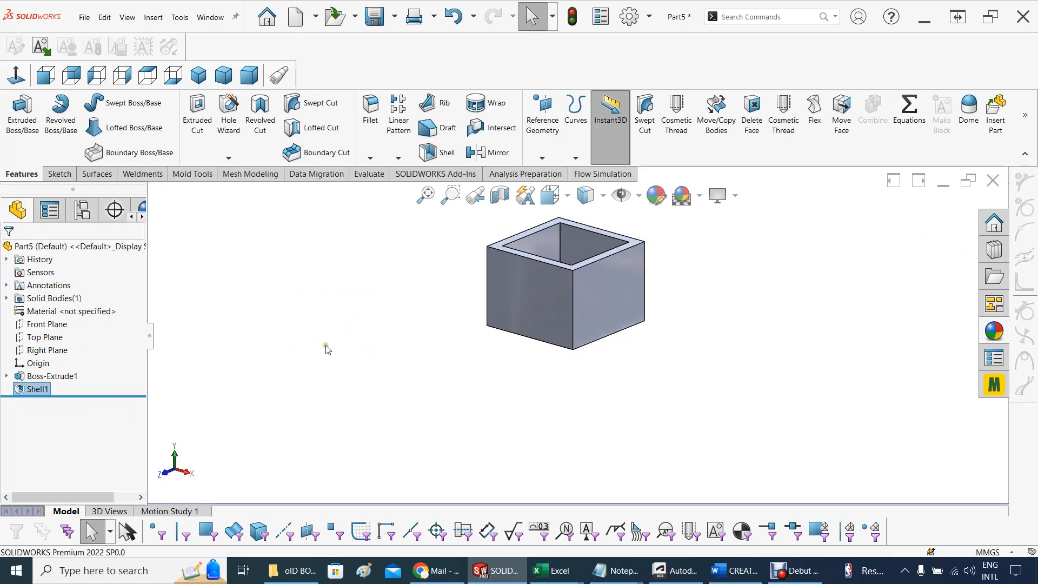
# Start a new sketch on the top rim face of the shelled box
pyautogui.moveTo(453, 338); pyautogui.dragTo(400, 324, button='middle')
pyautogui.moveTo(464, 325); pyautogui.dragTo(457, 346)
pyautogui.press('Escape')
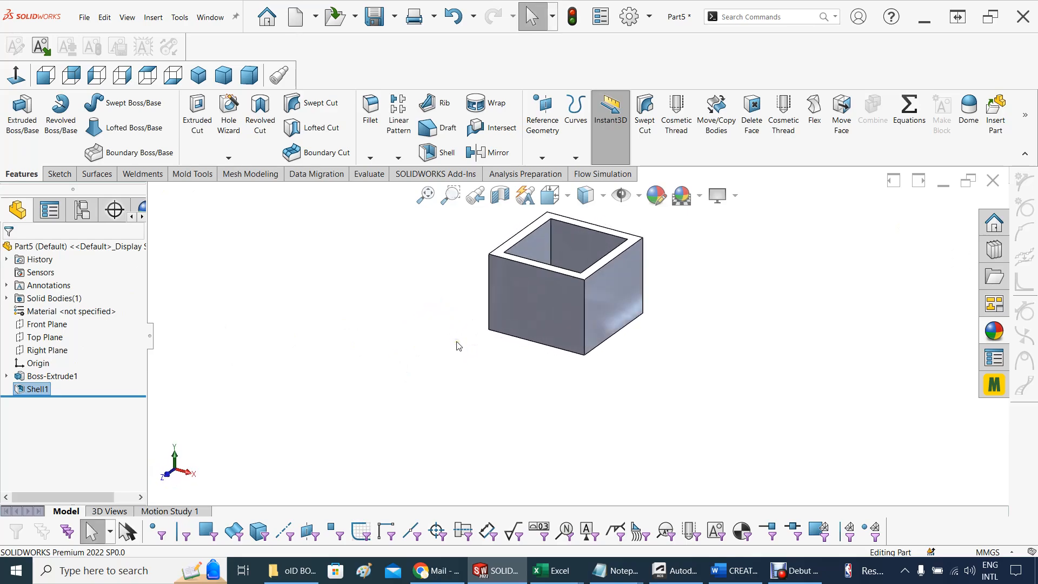
pyautogui.moveTo(457, 346); pyautogui.dragTo(347, 321, button='middle')
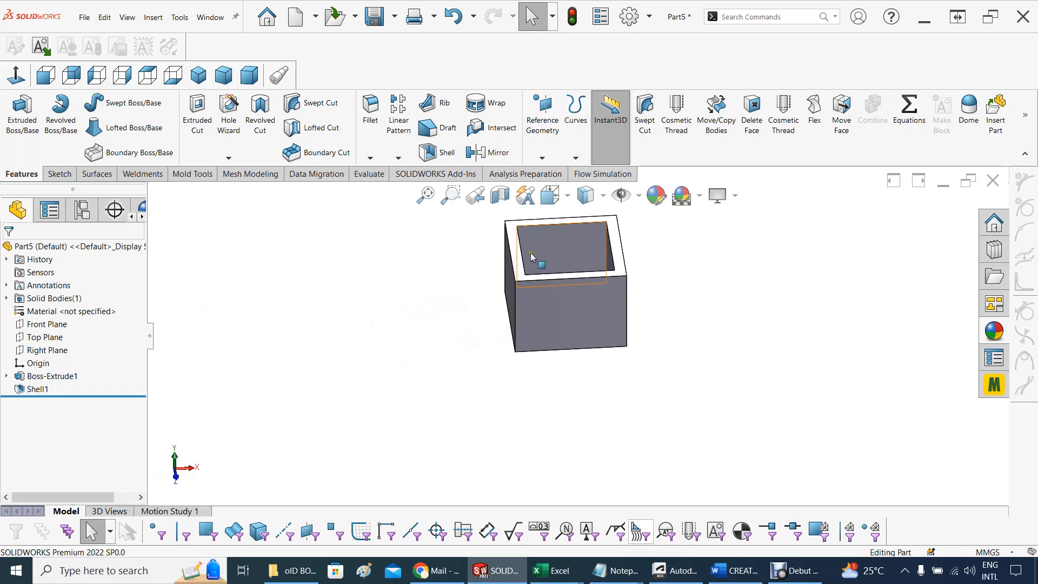
pyautogui.click(513, 255)
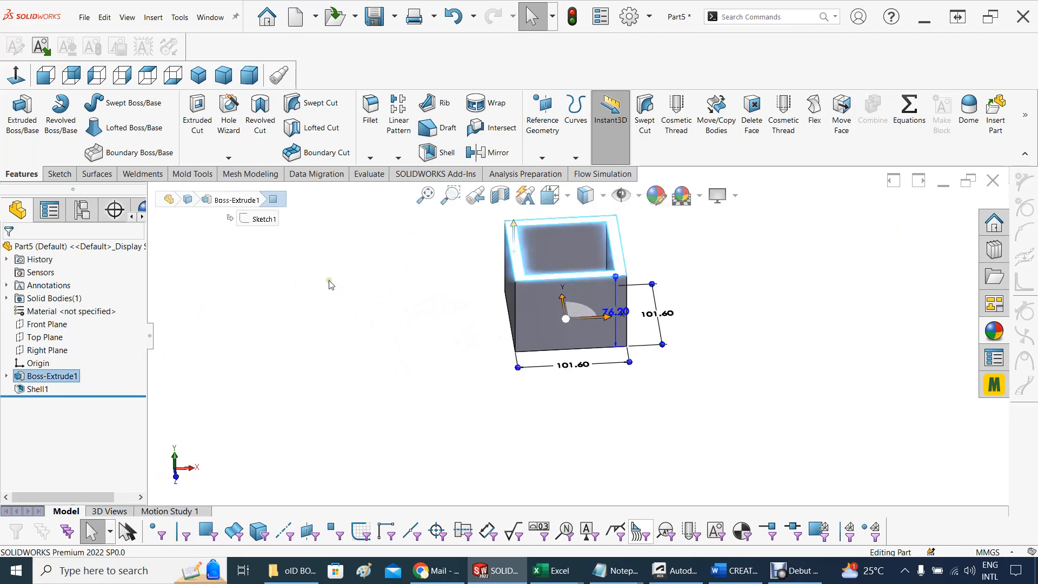
pyautogui.moveTo(453, 294); pyautogui.dragTo(449, 352, button='middle')
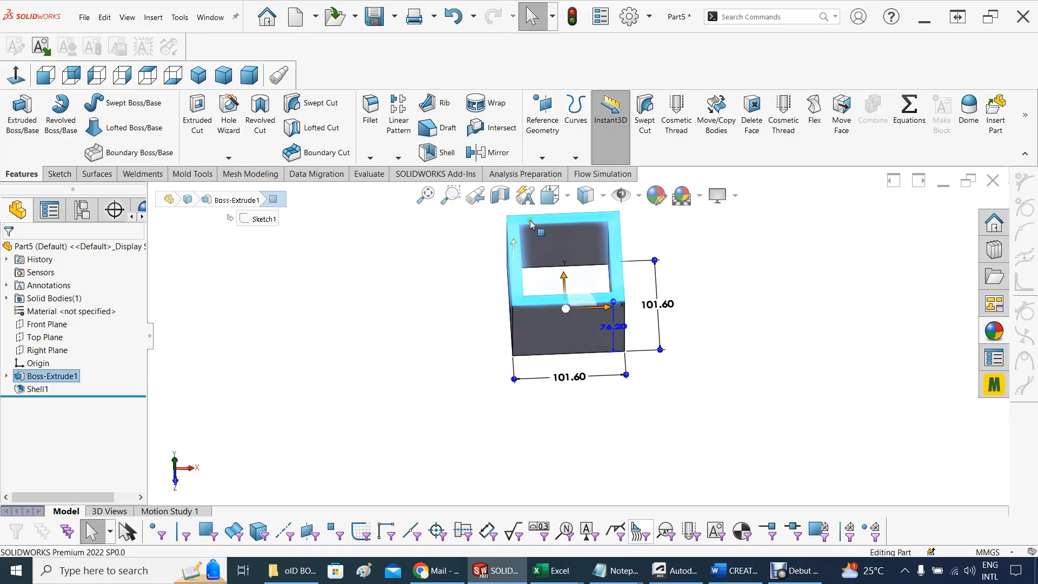
pyautogui.rightClick(514, 263)
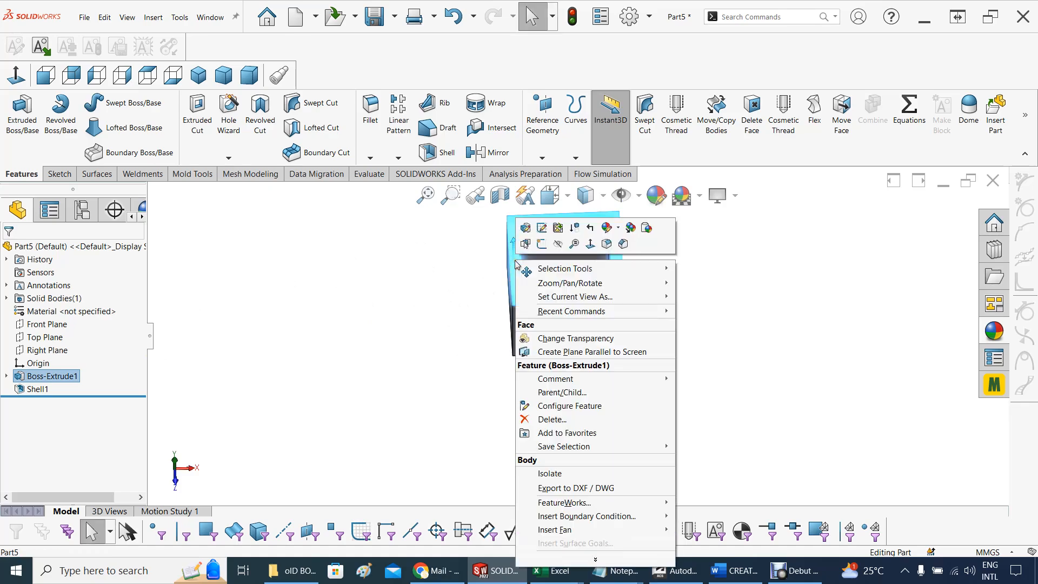
pyautogui.click(542, 244)
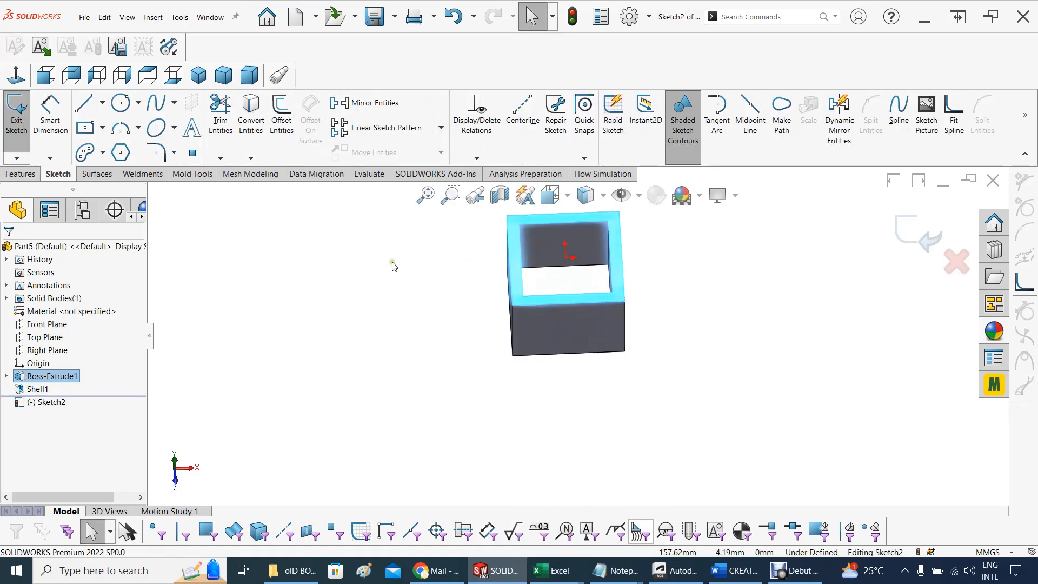
# Convert the rim face's edges into the sketch and add a corner rectangle spanning the box's opposite outer corners
pyautogui.moveTo(393, 265); pyautogui.dragTo(383, 355, button='middle')
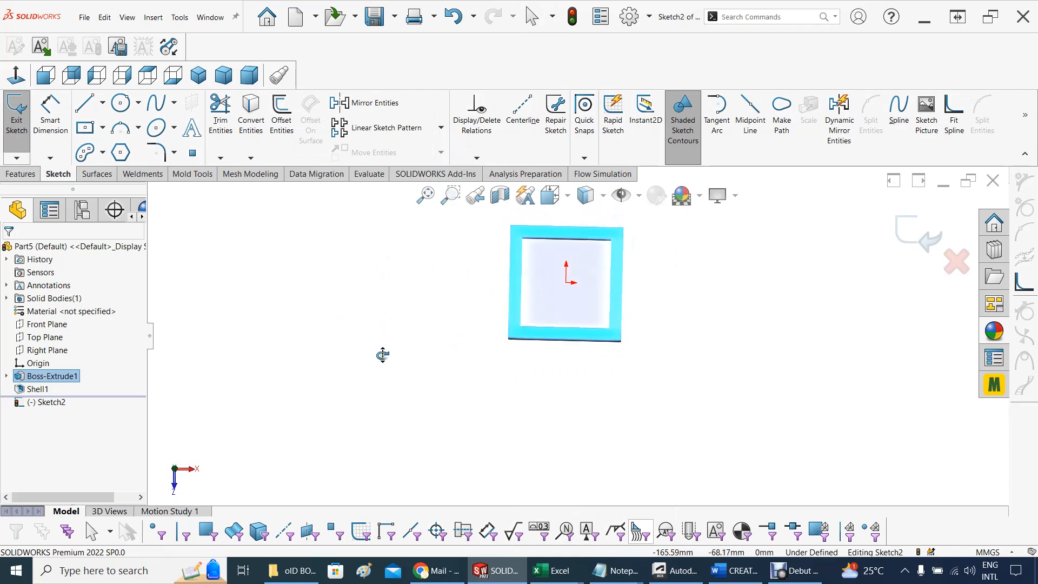
pyautogui.scroll(-1, 562, 225)
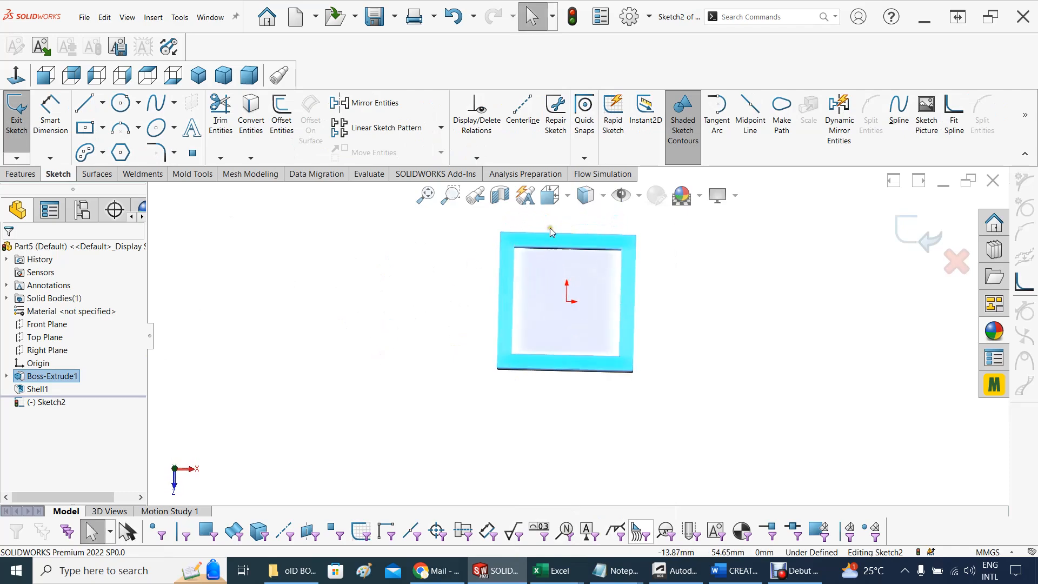
pyautogui.click(252, 117)
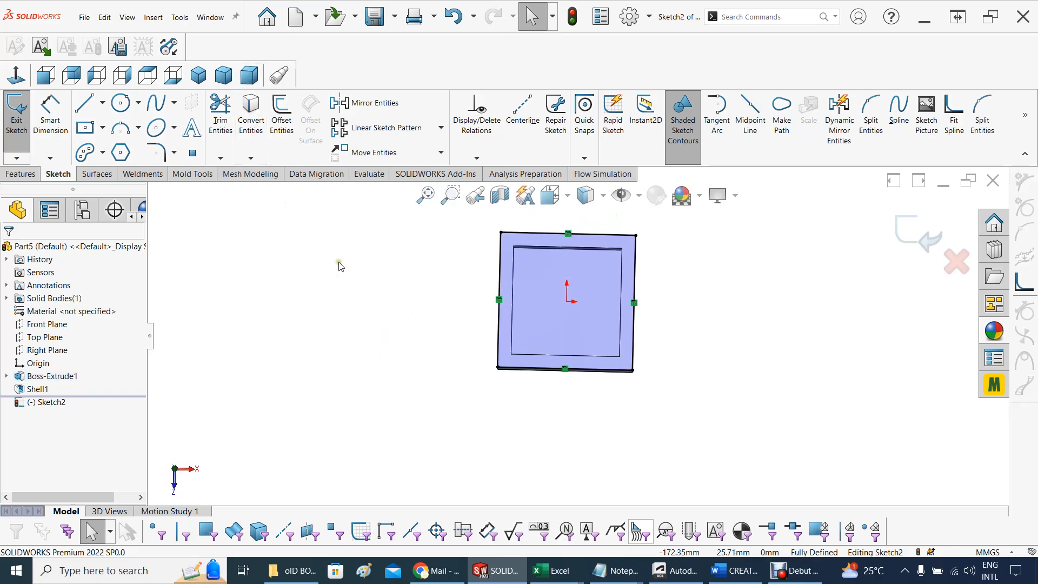
pyautogui.click(102, 130)
pyautogui.click(82, 149)
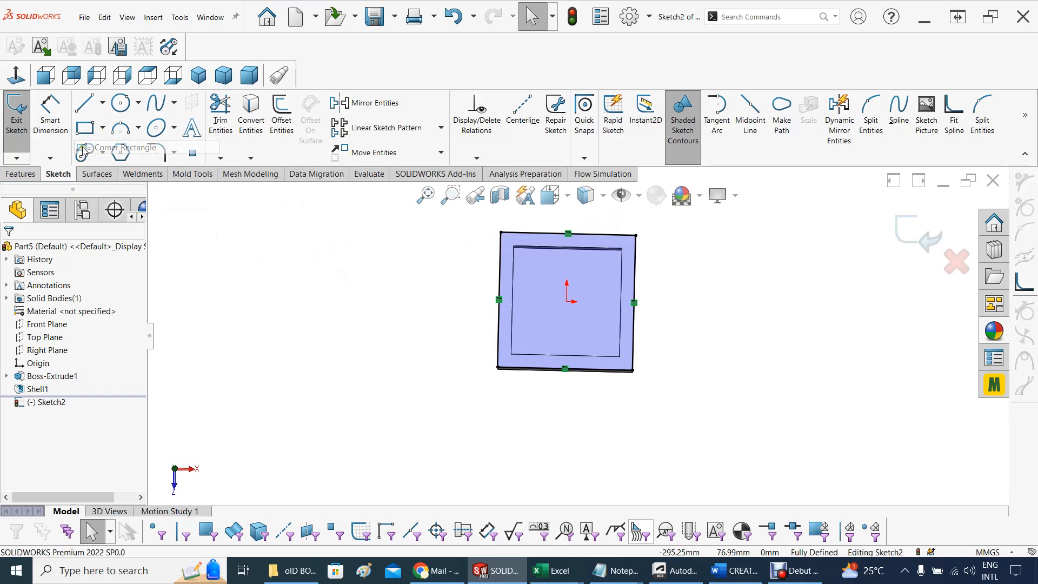
pyautogui.click(500, 233)
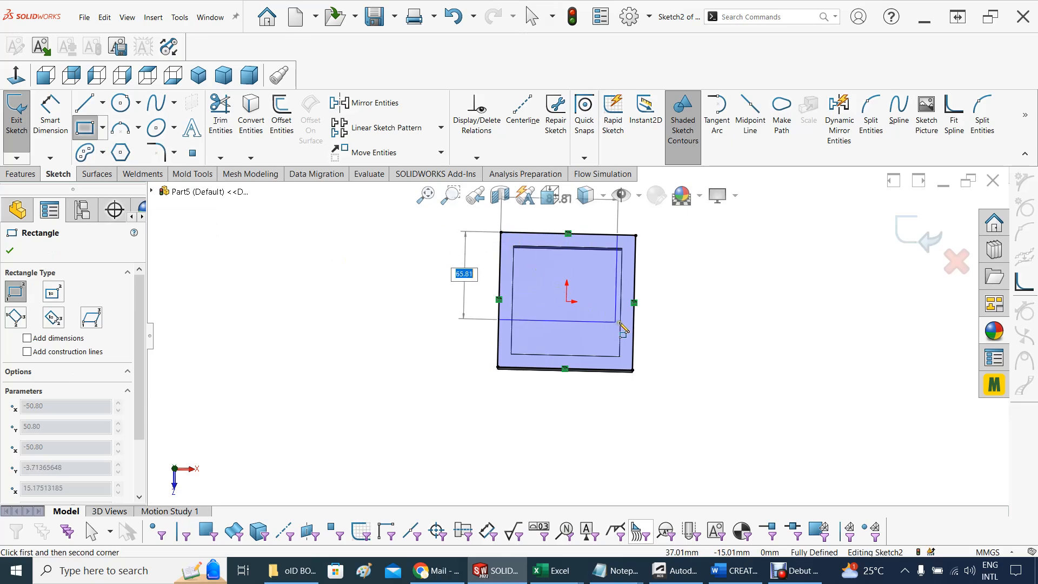
pyautogui.click(633, 370)
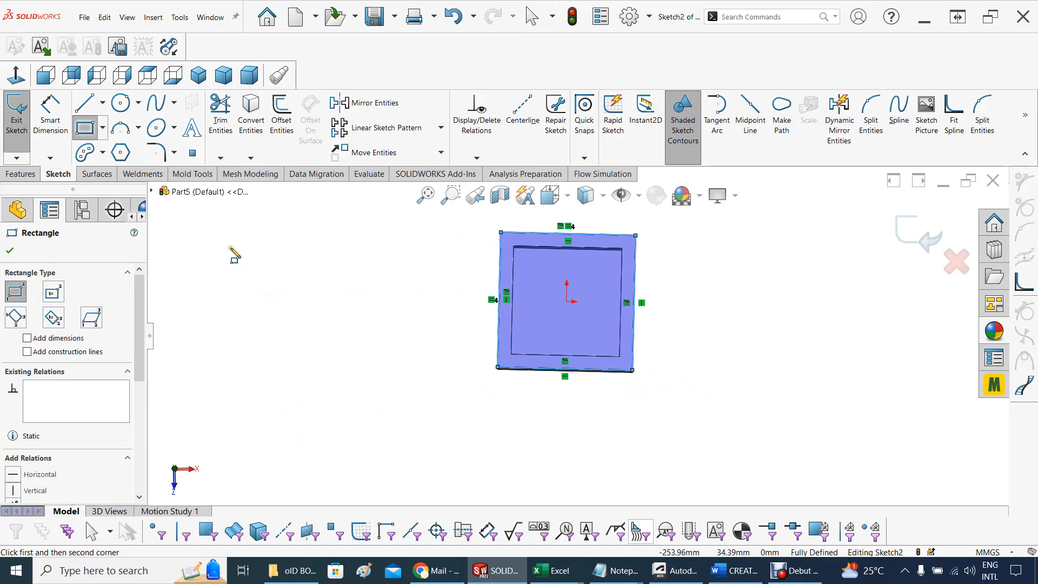
# Start a blind Boss-Extrude of the rim sketch with merge result off and a depth of 12.5 mm
pyautogui.click(18, 174)
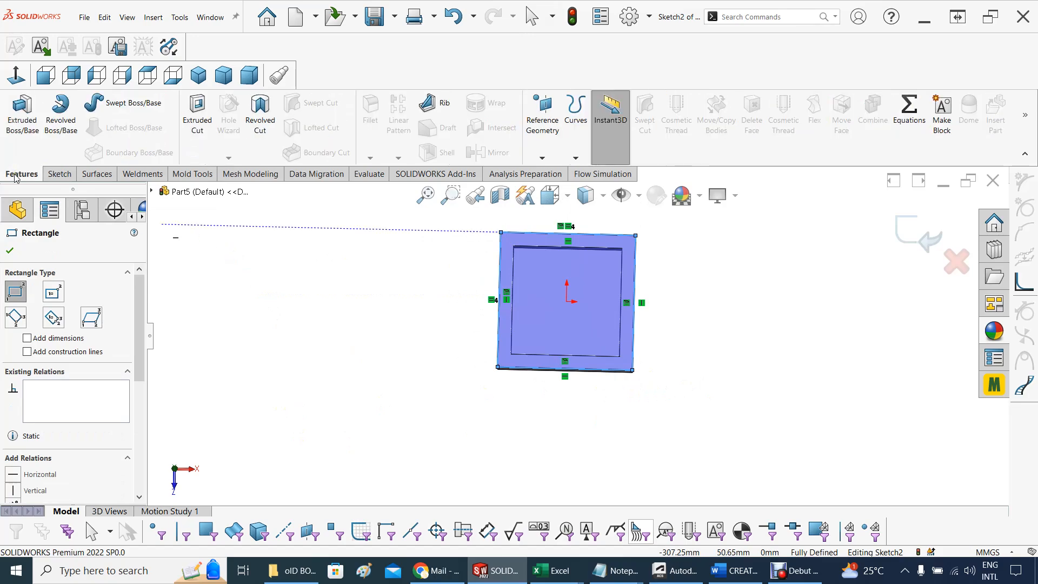
pyautogui.click(18, 111)
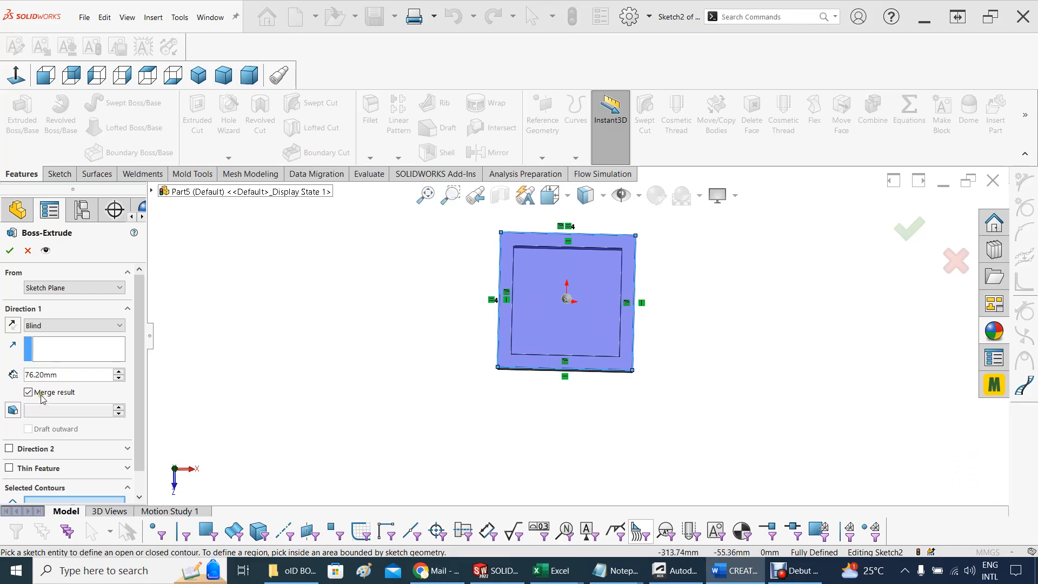
pyautogui.doubleClick(64, 379)
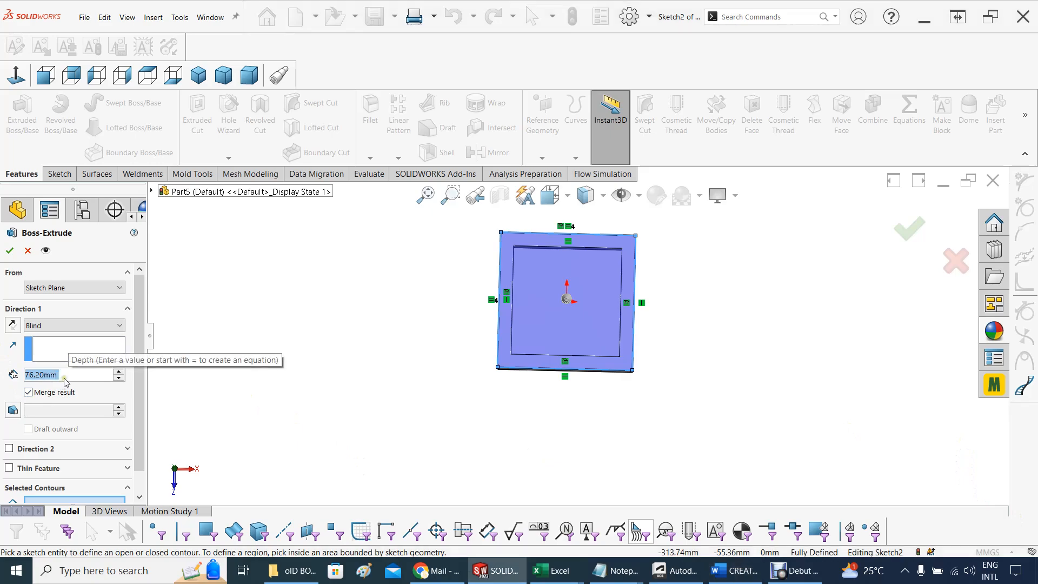
pyautogui.click(28, 393)
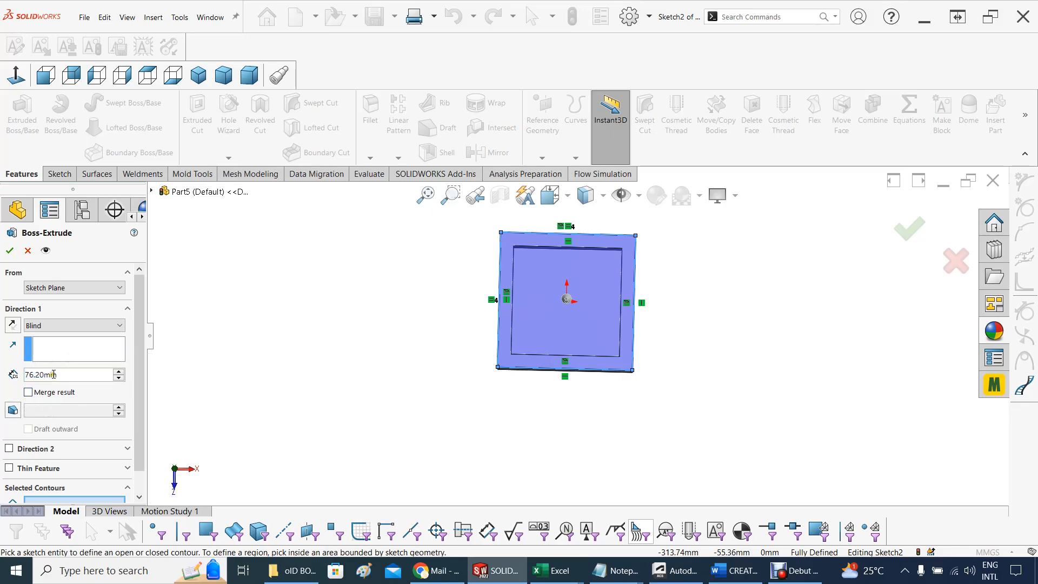
pyautogui.moveTo(59, 375); pyautogui.dragTo(2, 375)
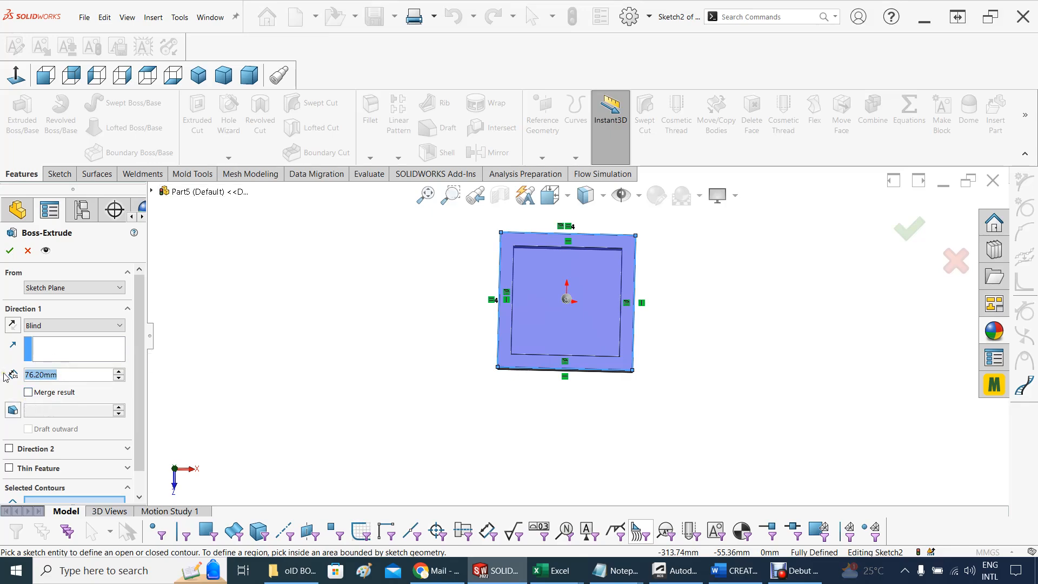
pyautogui.write('12.5')
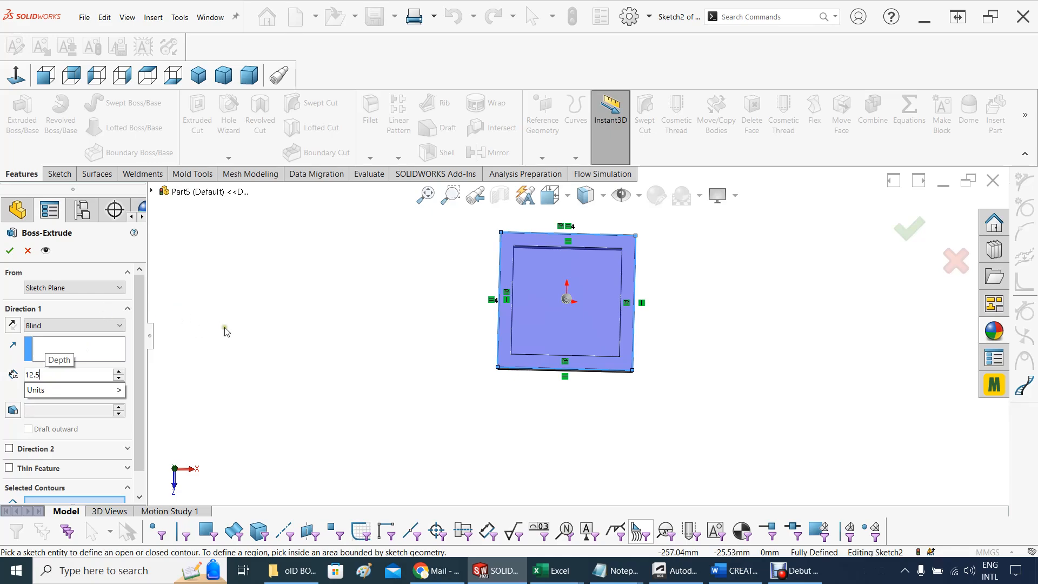
# Choose the inner region and the surrounding rim region as the extrusion contours and complete the solid lid
pyautogui.click(140, 335)
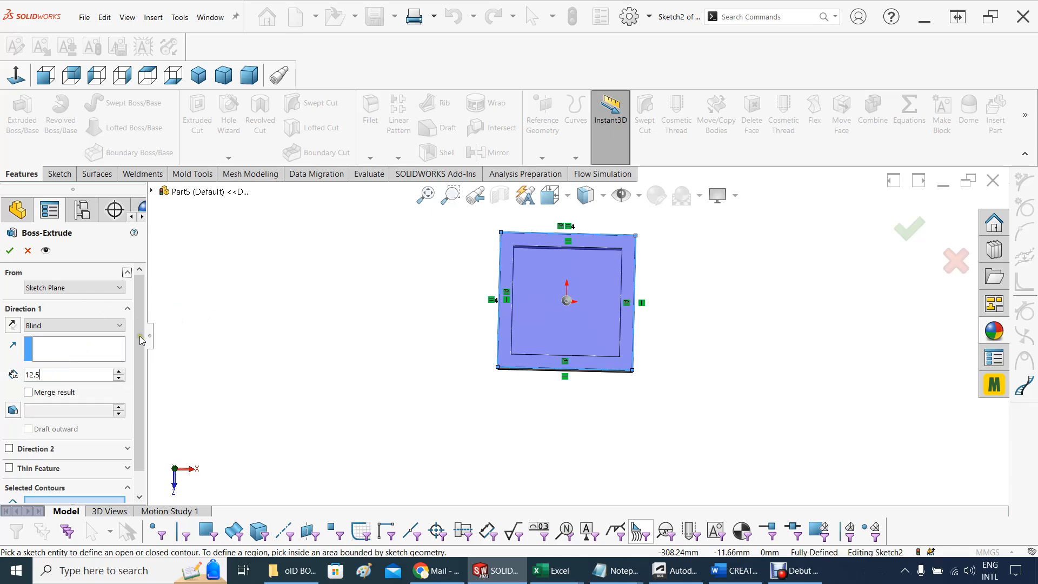
pyautogui.moveTo(143, 395); pyautogui.dragTo(146, 433)
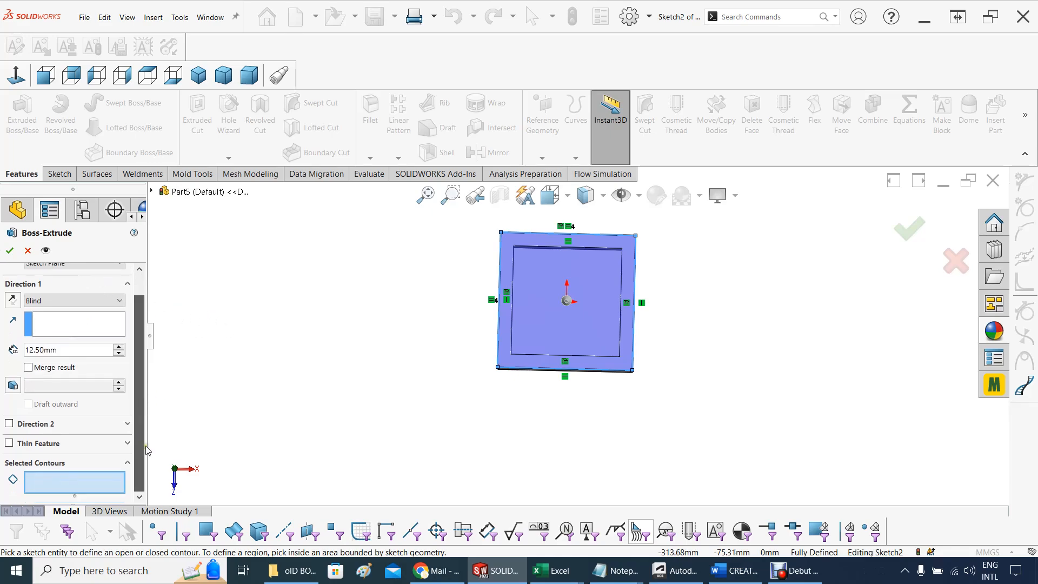
pyautogui.moveTo(265, 437); pyautogui.dragTo(263, 282, button='middle')
pyautogui.click(34, 477)
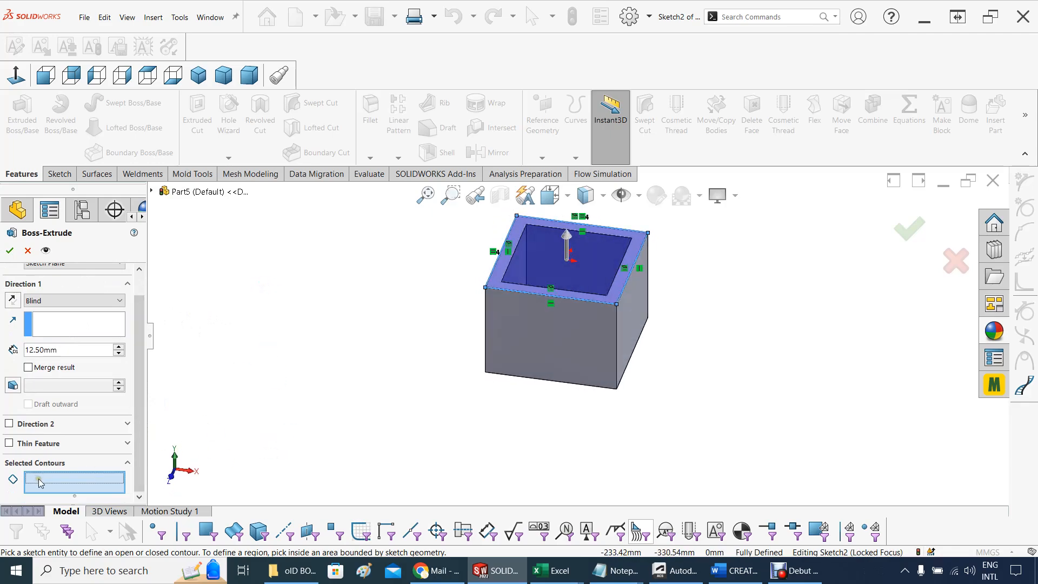
pyautogui.click(525, 247)
pyautogui.click(516, 244)
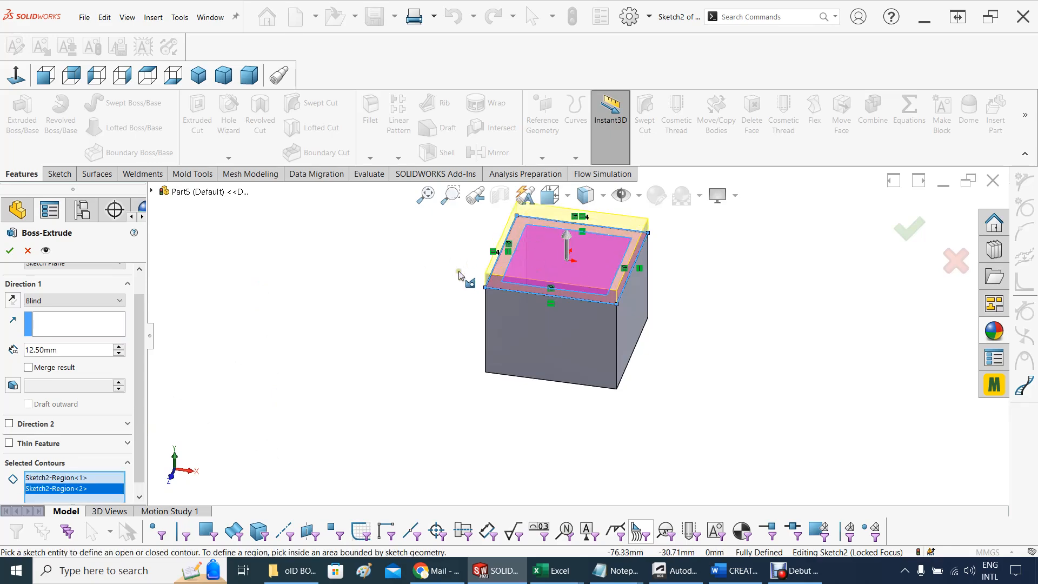
pyautogui.moveTo(445, 313)
pyautogui.mouseDown(button='middle')
pyautogui.moveTo(444, 389)
pyautogui.moveTo(407, 248)
pyautogui.moveTo(333, 222)
pyautogui.moveTo(434, 249)
pyautogui.moveTo(445, 276)
pyautogui.mouseUp(button='middle')
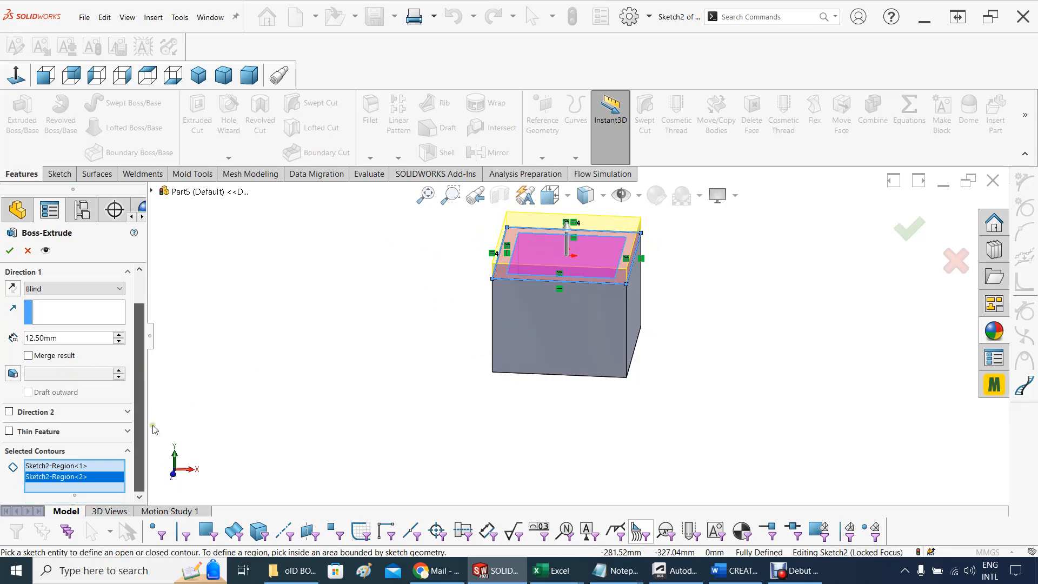
pyautogui.scroll(2, 81, 378)
pyautogui.click(10, 250)
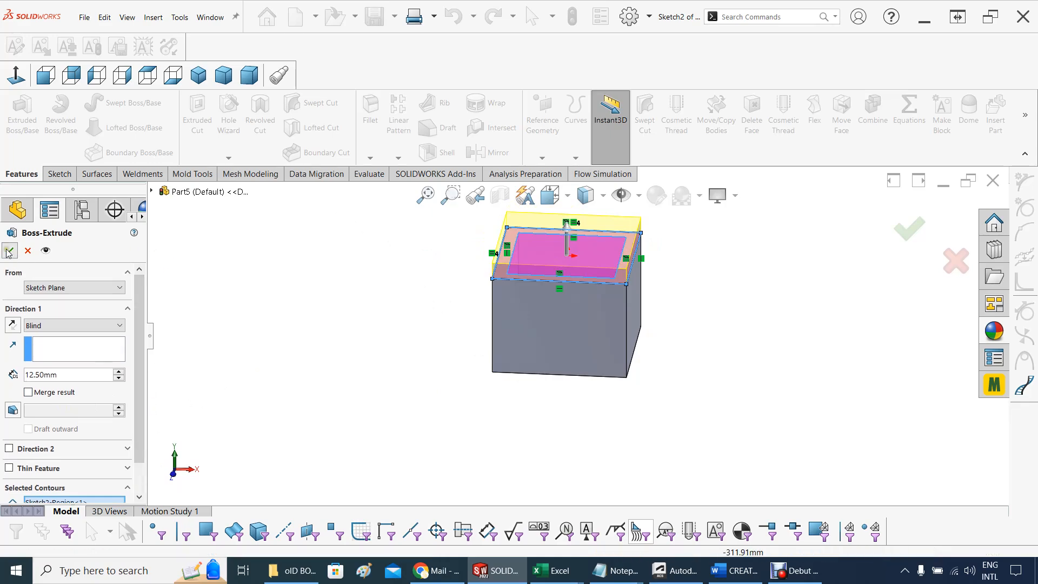
# Expand the part's Solid Bodies folder to list the separate box and lid bodies
pyautogui.click(327, 314)
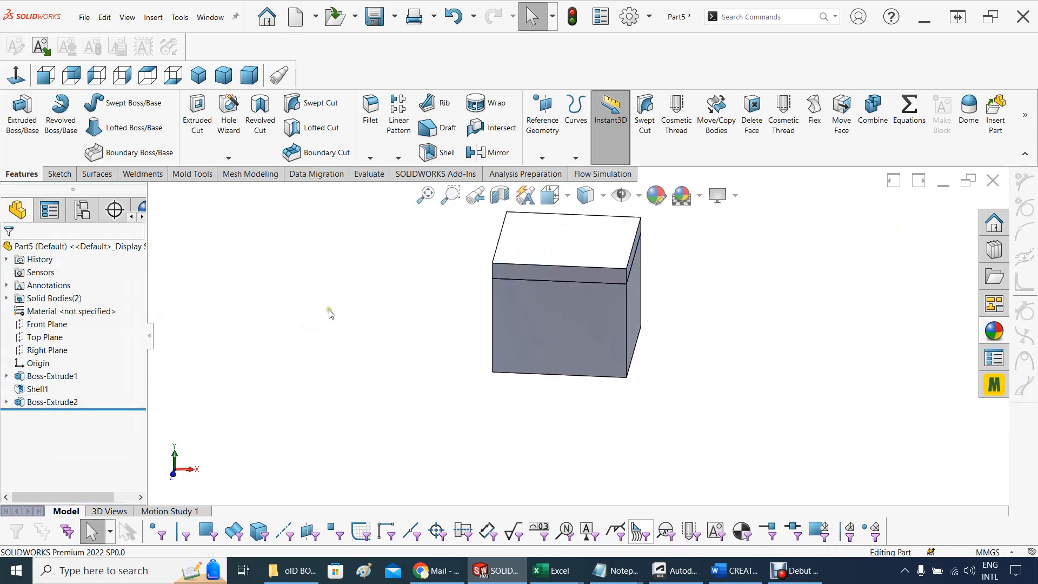
pyautogui.moveTo(329, 313)
pyautogui.mouseDown(button='middle')
pyautogui.moveTo(229, 292)
pyautogui.moveTo(320, 304)
pyautogui.mouseUp(button='middle')
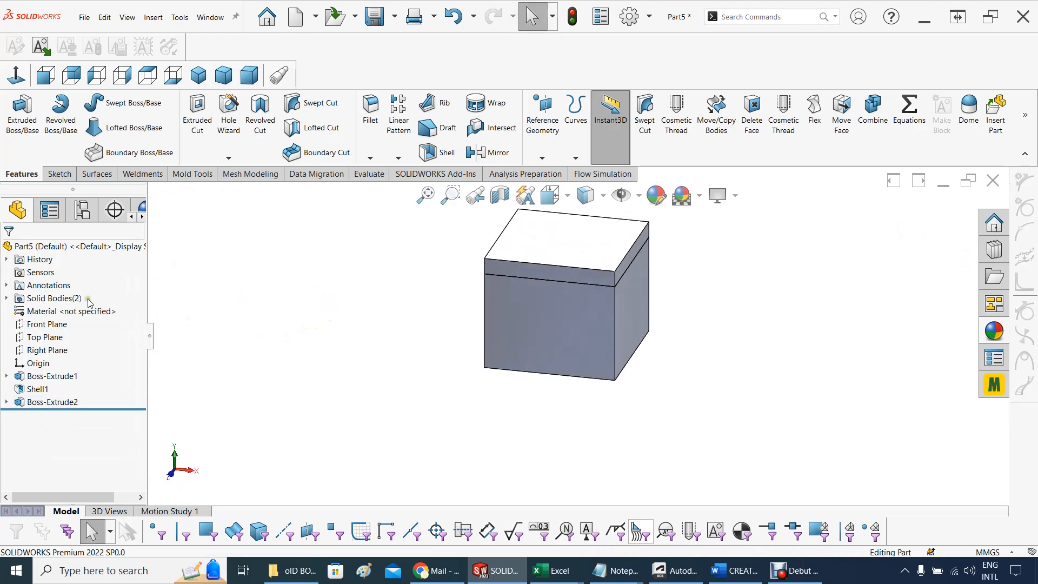
pyautogui.click(7, 298)
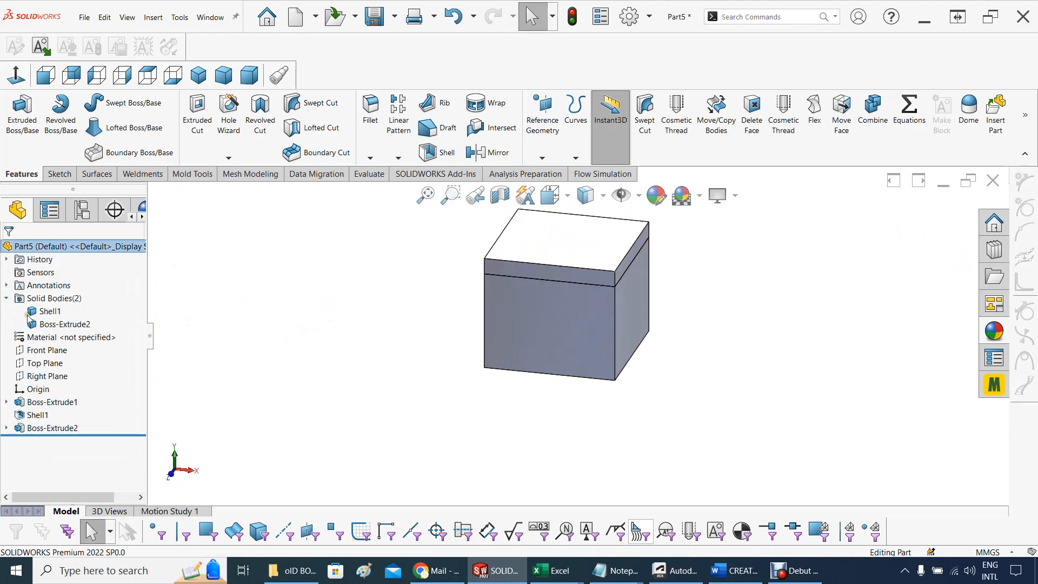
# Rename the extruded top body in the Solid Bodies folder to lid
pyautogui.click(57, 324)
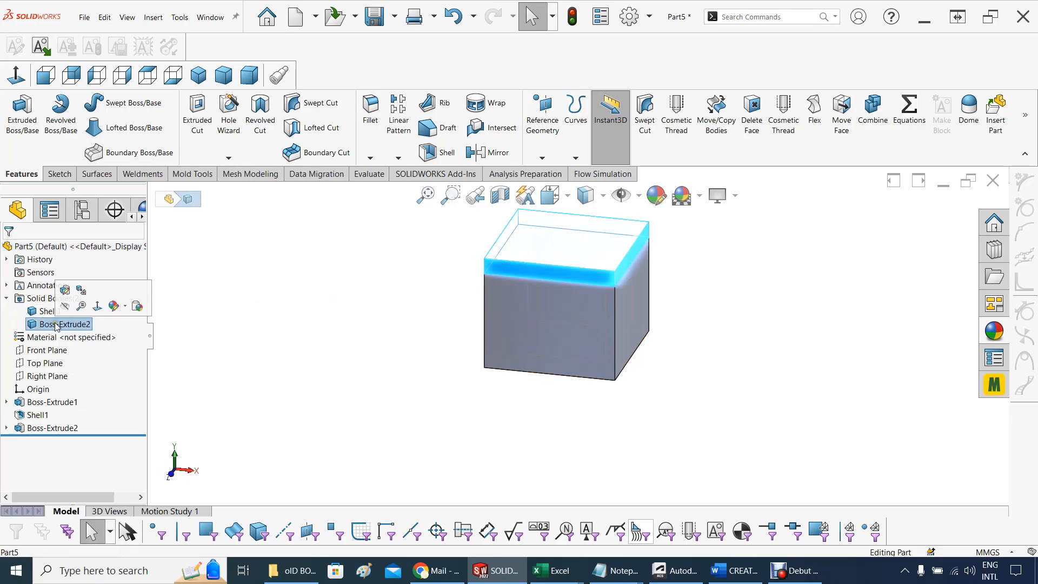
pyautogui.rightClick(56, 325)
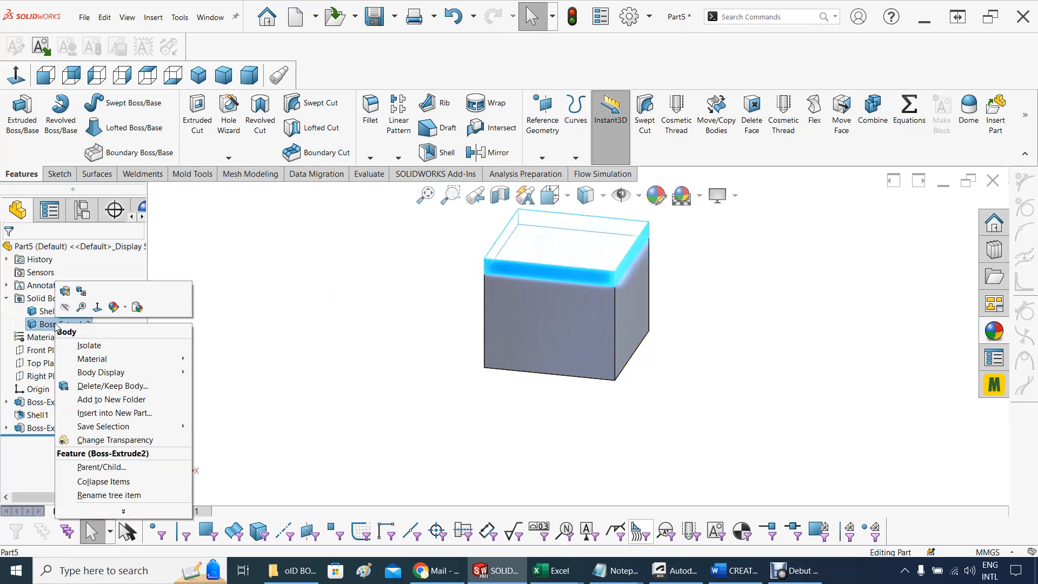
pyautogui.click(101, 496)
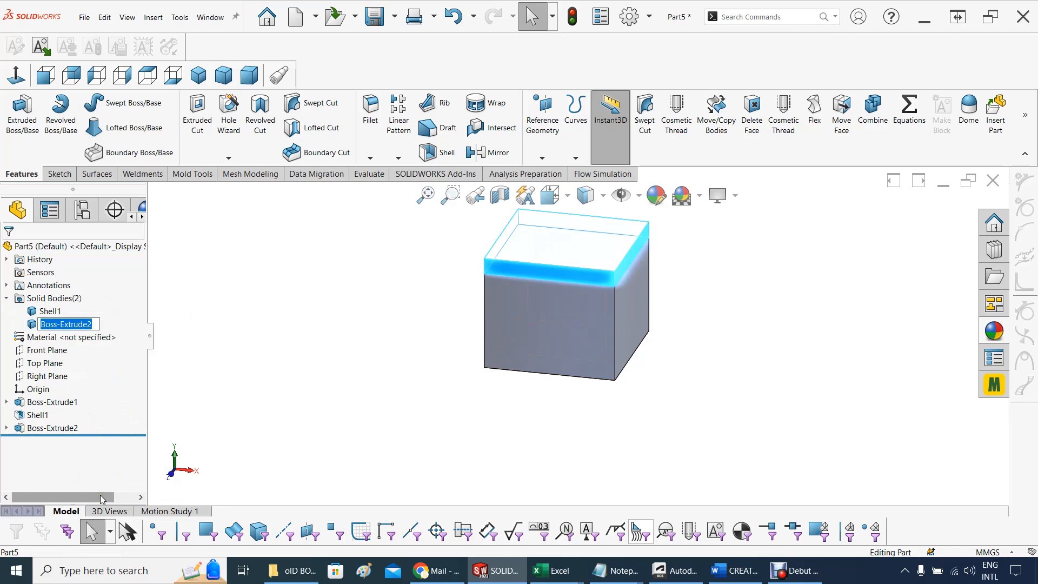
pyautogui.press('BackSpace')
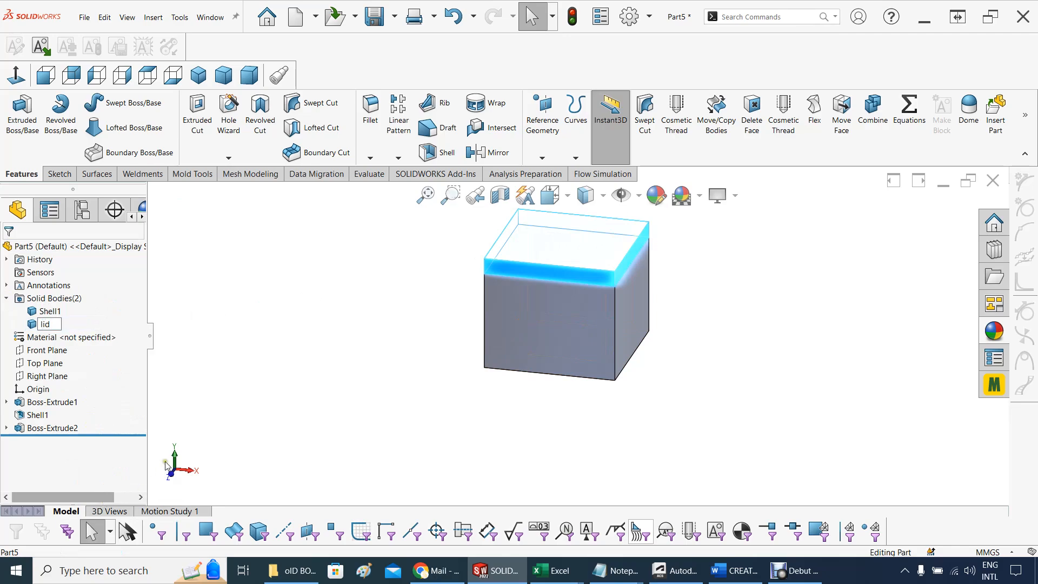
pyautogui.click(215, 366)
# Rename the shelled body in the Solid Bodies folder to BOX
pyautogui.click(52, 312)
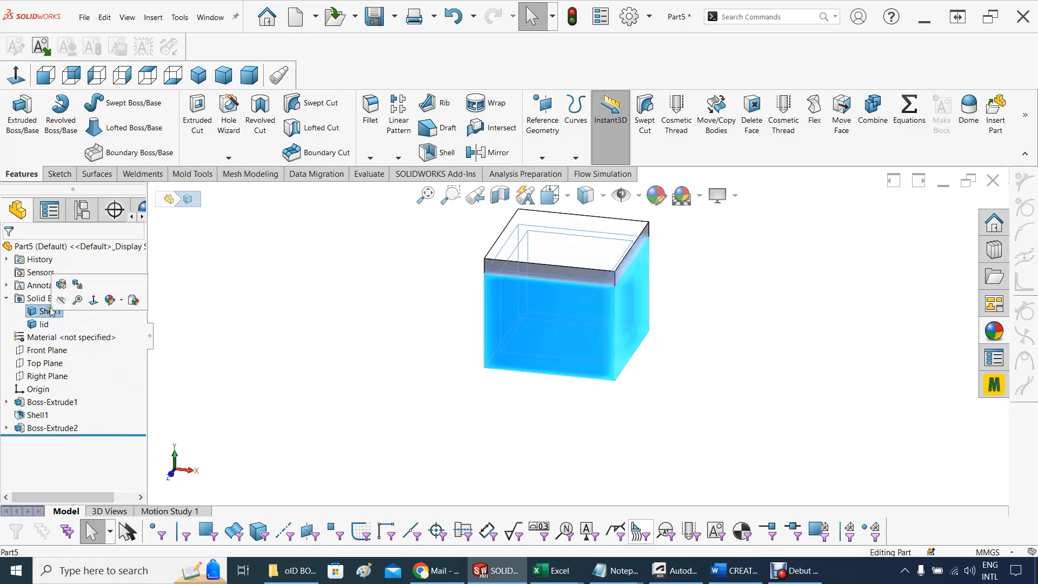
pyautogui.rightClick(49, 309)
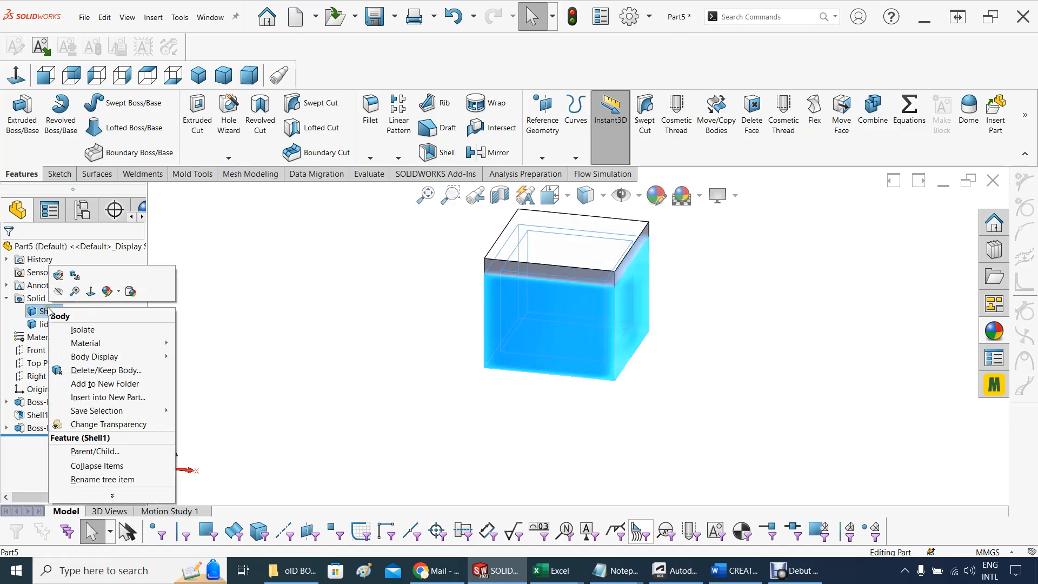
pyautogui.click(102, 479)
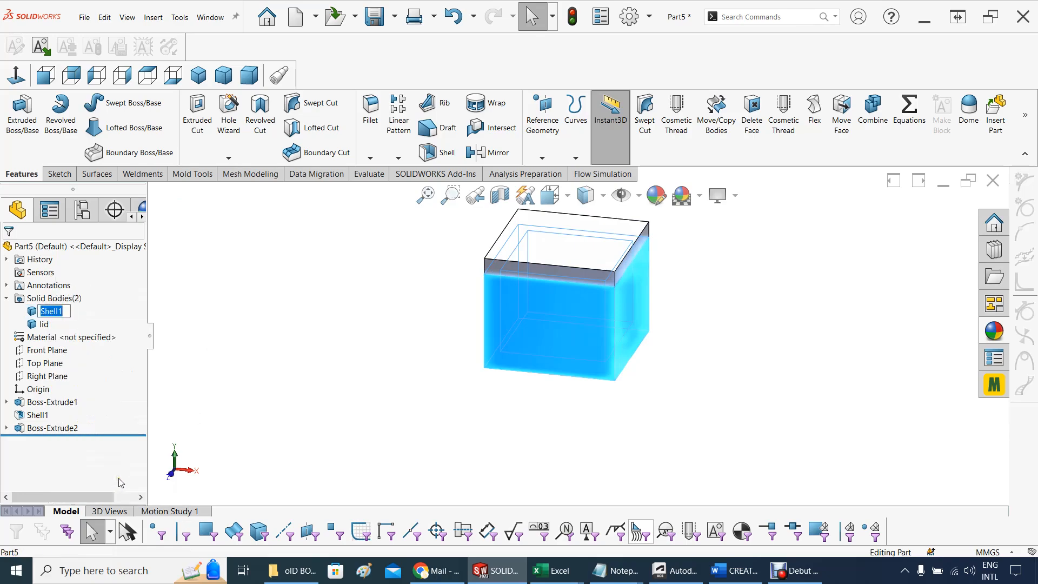
pyautogui.write('BOX')
pyautogui.click(210, 367)
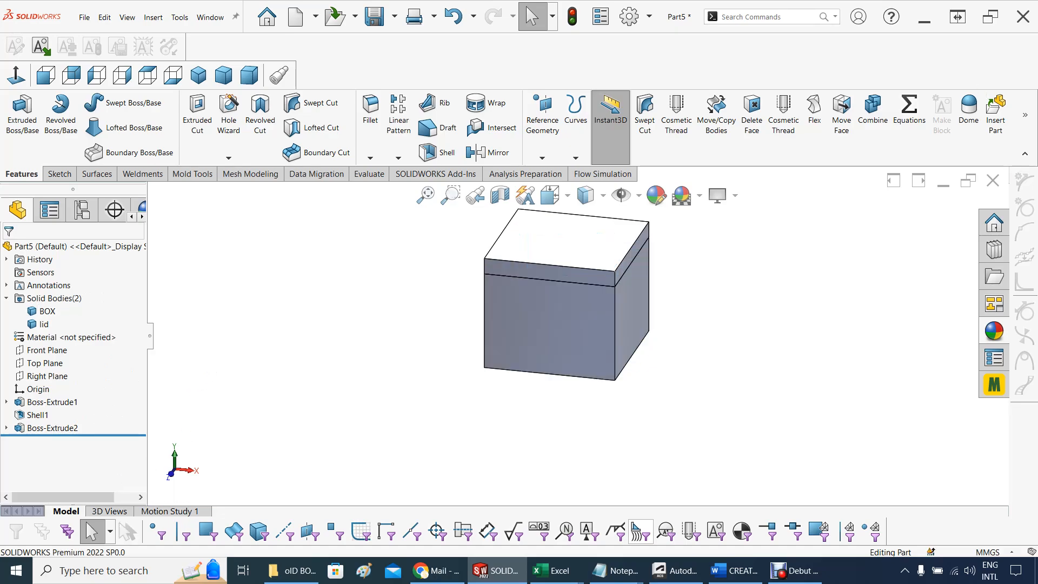
pyautogui.hotkey('alt', 'Tab')
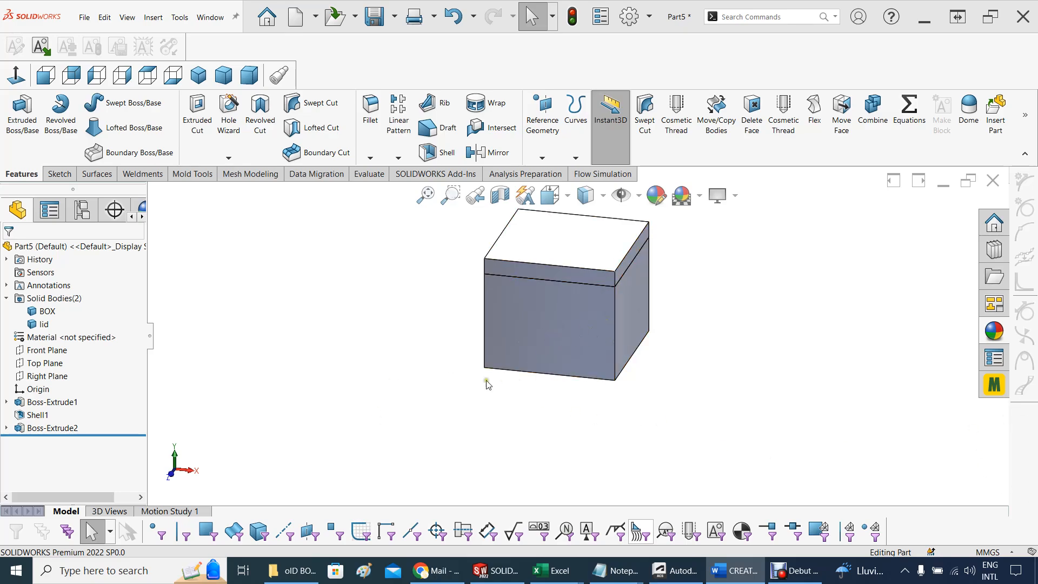
pyautogui.moveTo(487, 373)
pyautogui.mouseDown(button='middle')
pyautogui.moveTo(400, 377)
pyautogui.moveTo(420, 377)
pyautogui.moveTo(438, 343)
pyautogui.moveTo(447, 353)
pyautogui.mouseUp(button='middle')
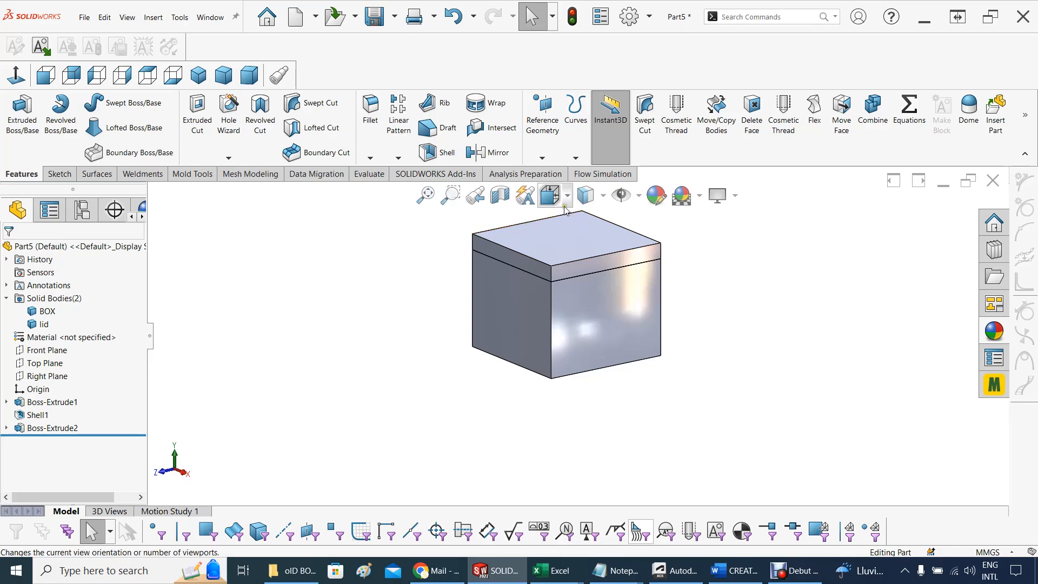
pyautogui.click(564, 206)
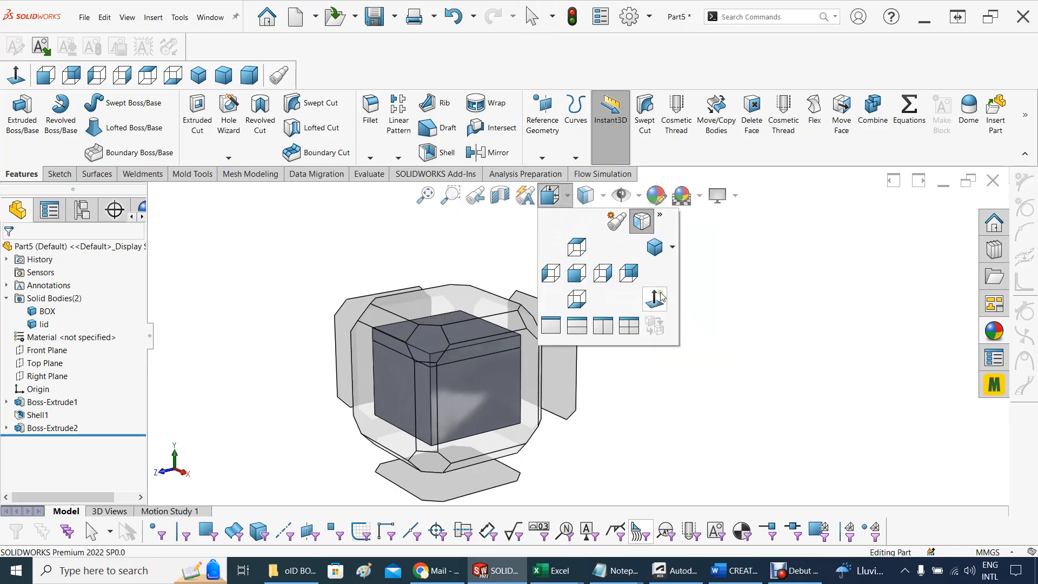
pyautogui.hotkey('ctrl', '7')
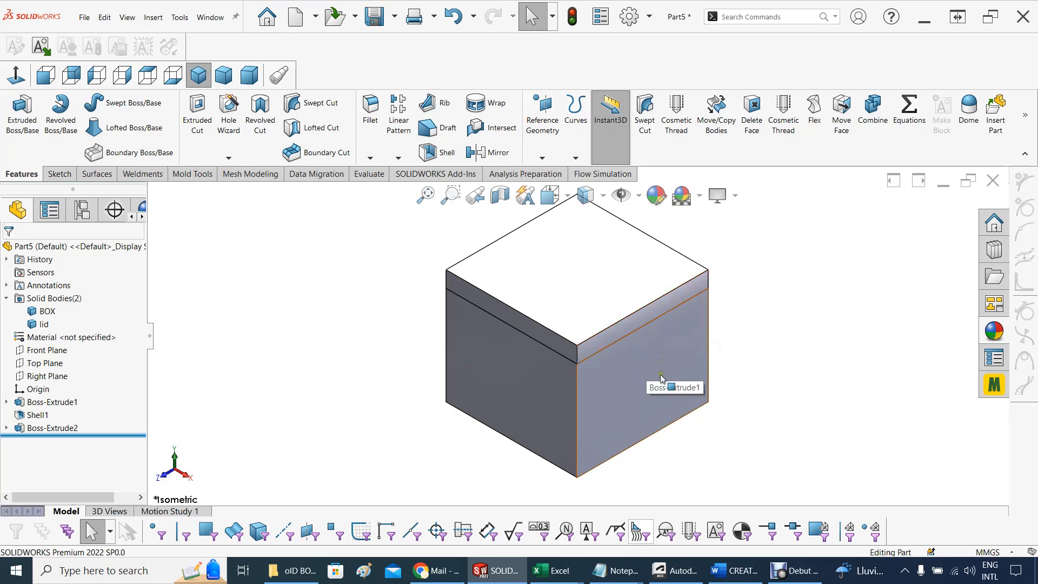
pyautogui.click(619, 331)
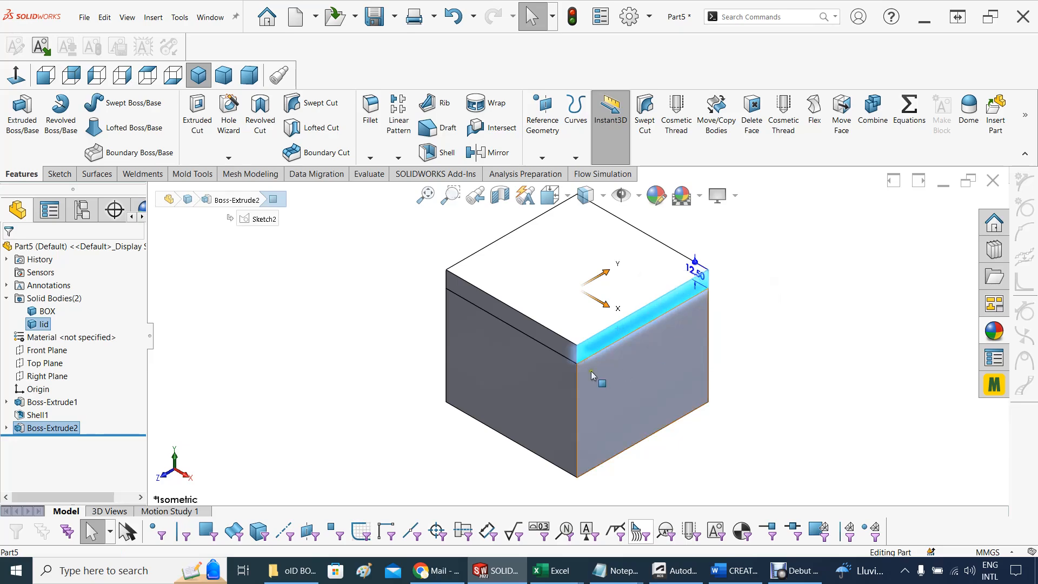
pyautogui.click(332, 283)
pyautogui.click(606, 333)
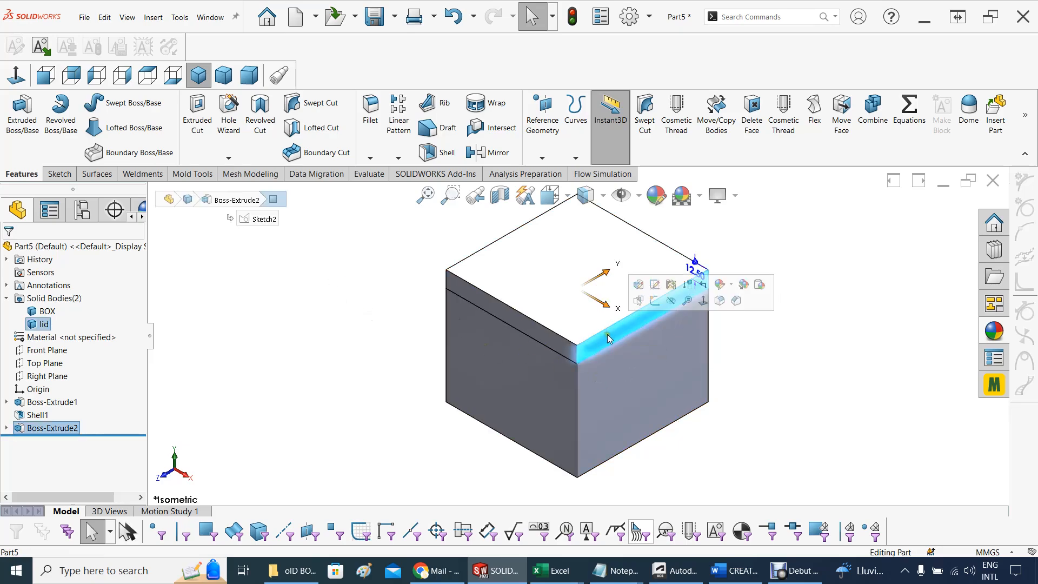
pyautogui.click(211, 266)
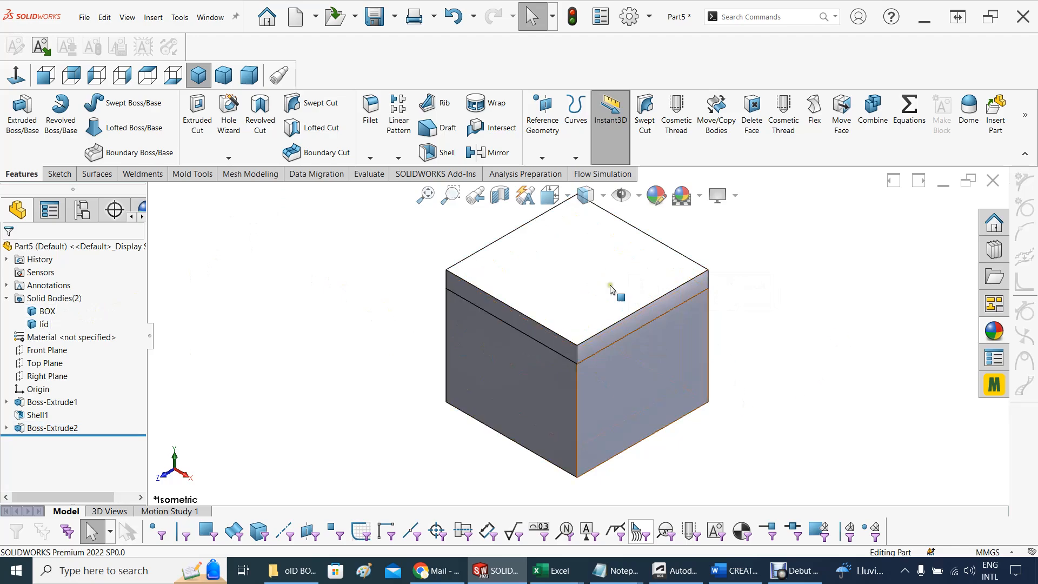
# Hide the BOX solid body, leaving the lid body shown on its own
pyautogui.click(47, 312)
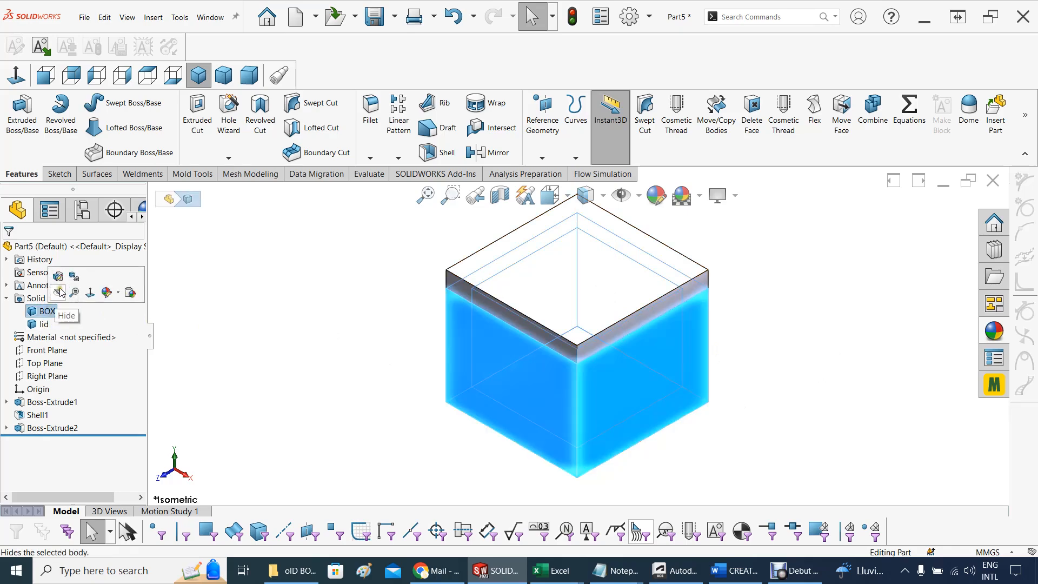
pyautogui.click(362, 327)
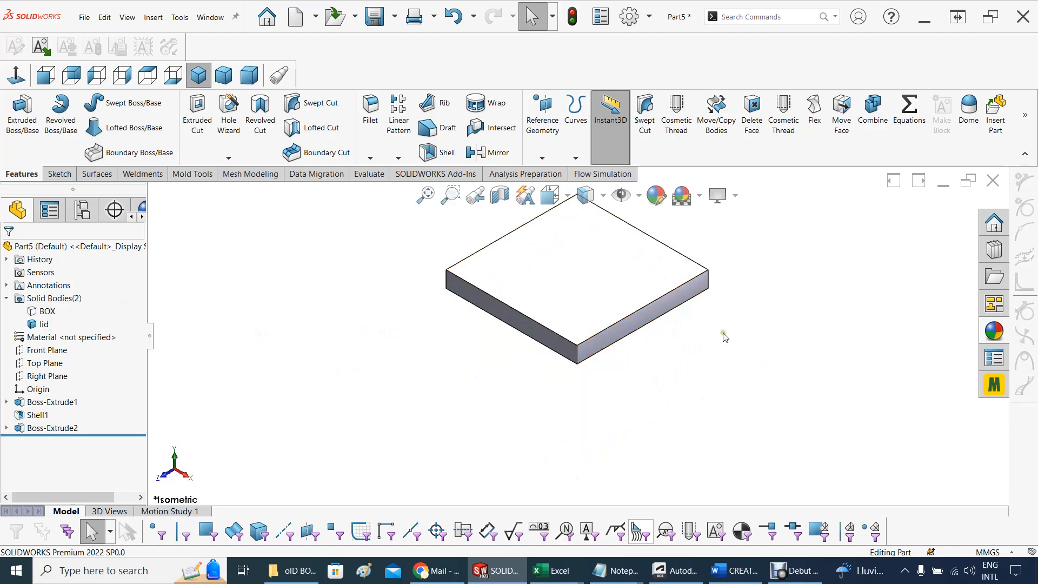
pyautogui.click(617, 338)
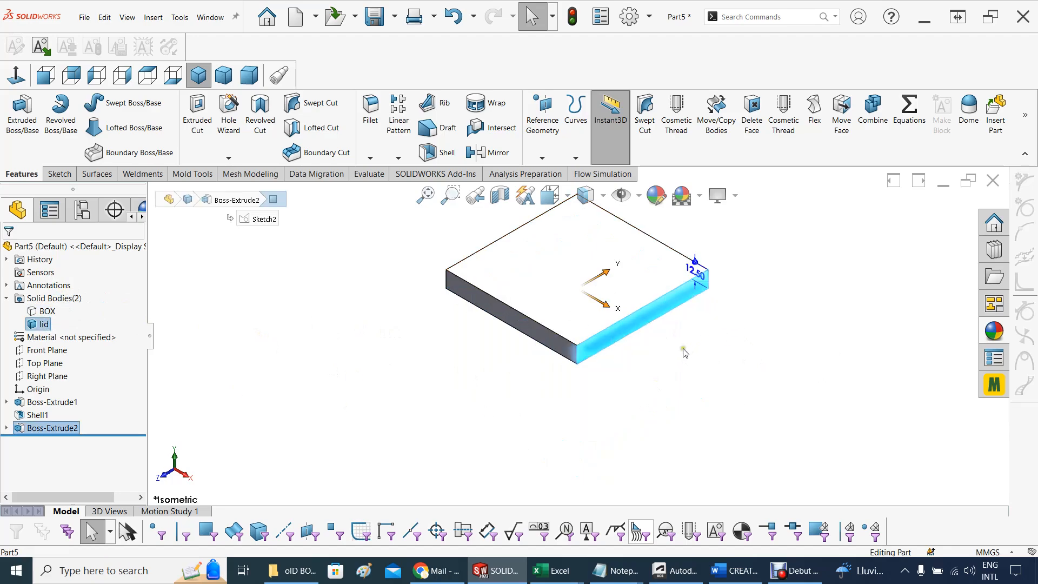
pyautogui.click(513, 348)
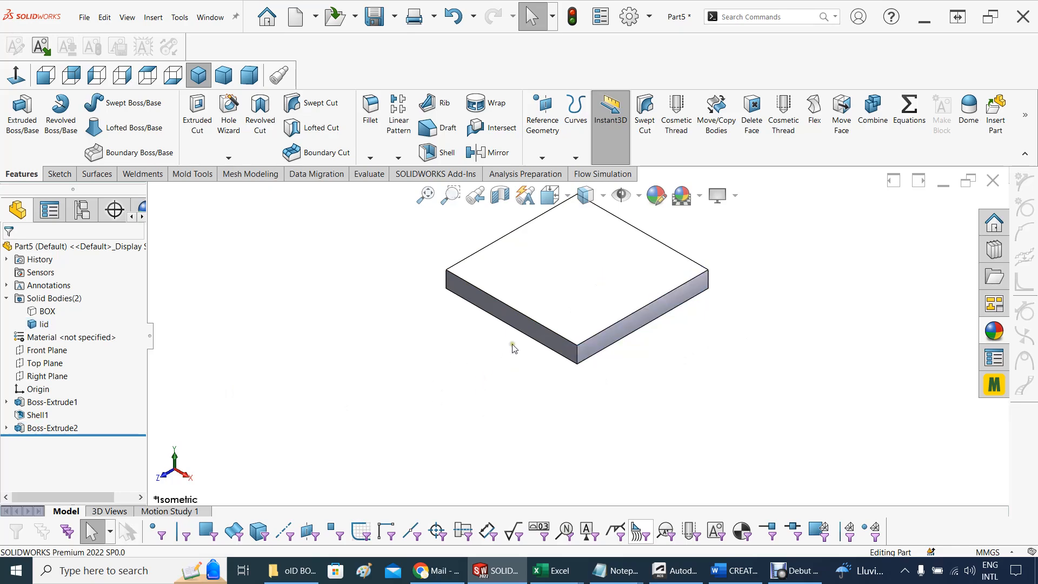
# Start a sketch on the lid's front side face, viewed normal to it, and convert the face's edges into the sketch
pyautogui.click(540, 339)
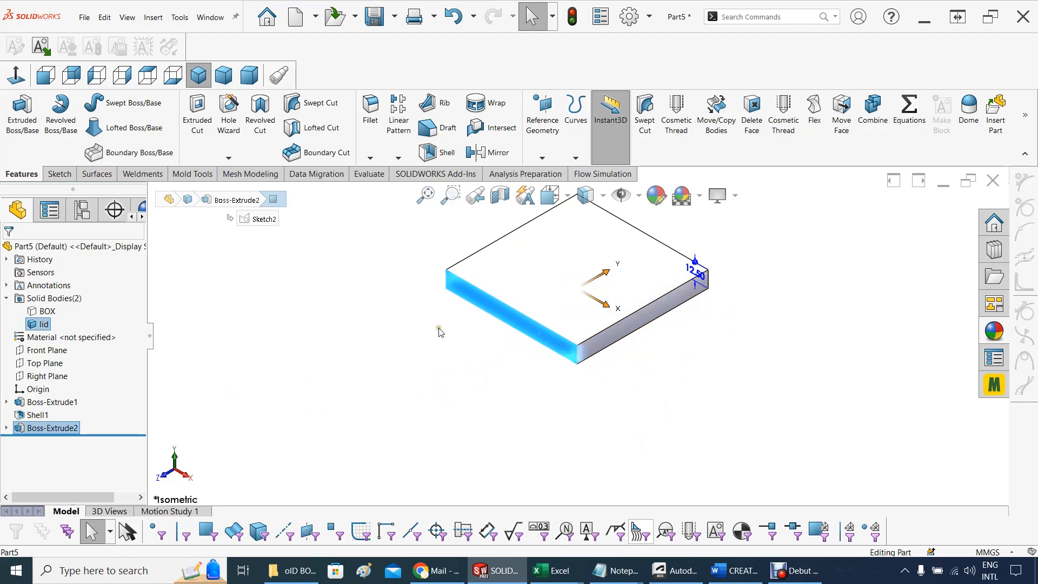
pyautogui.rightClick(516, 321)
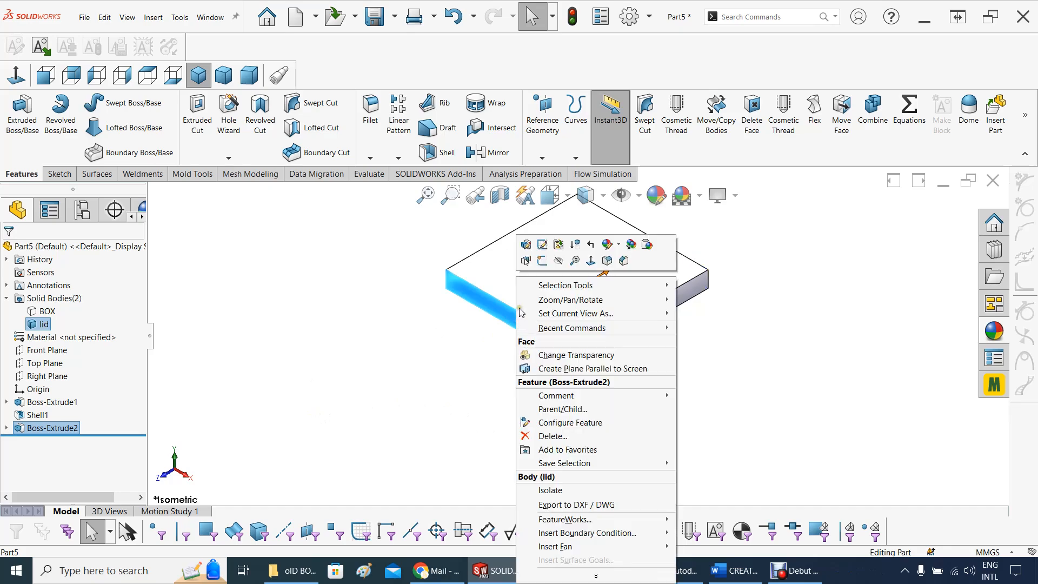
pyautogui.click(542, 260)
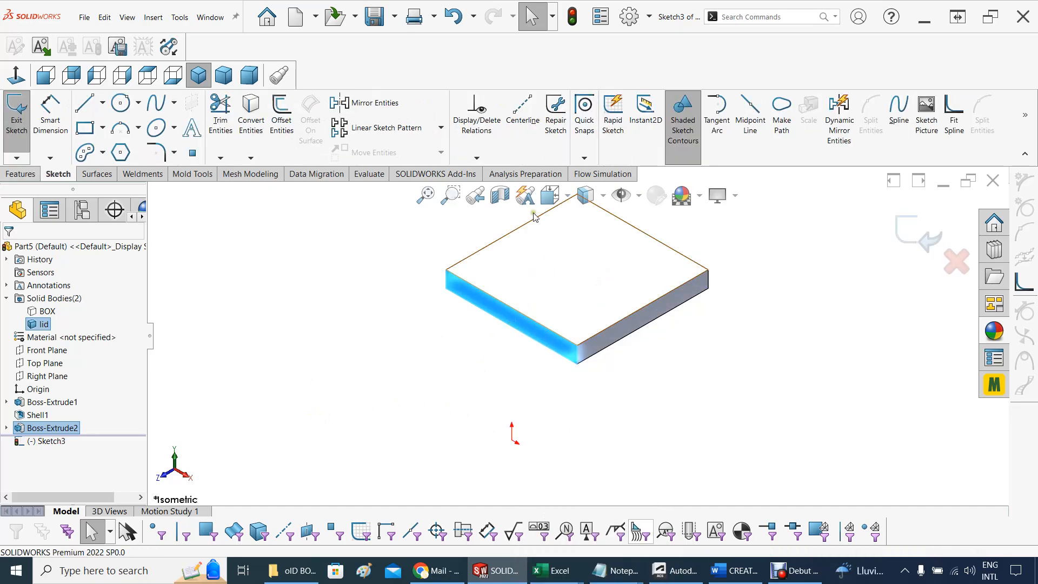
pyautogui.click(549, 195)
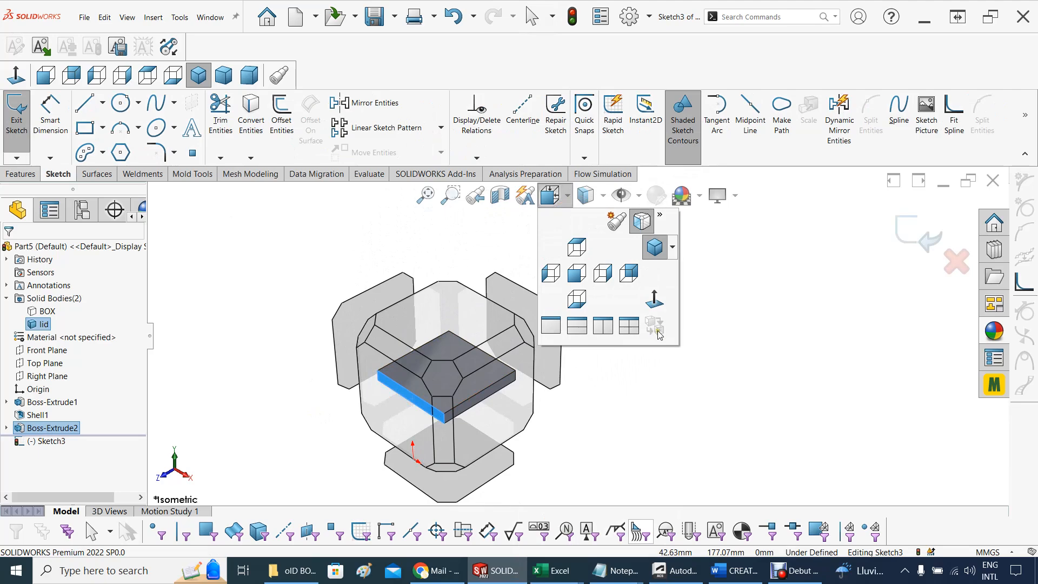
pyautogui.click(654, 306)
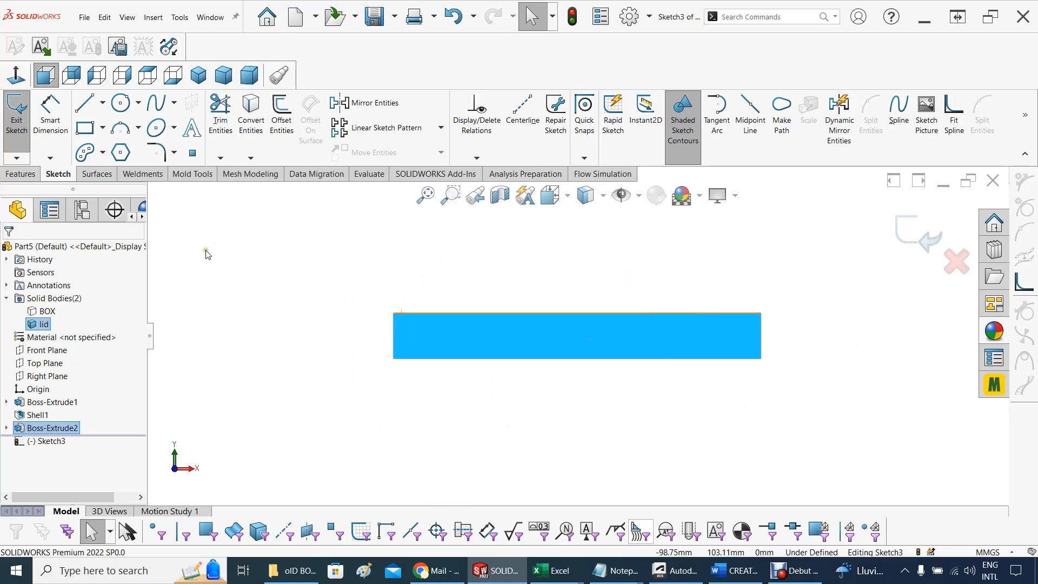
pyautogui.click(538, 419)
pyautogui.click(556, 346)
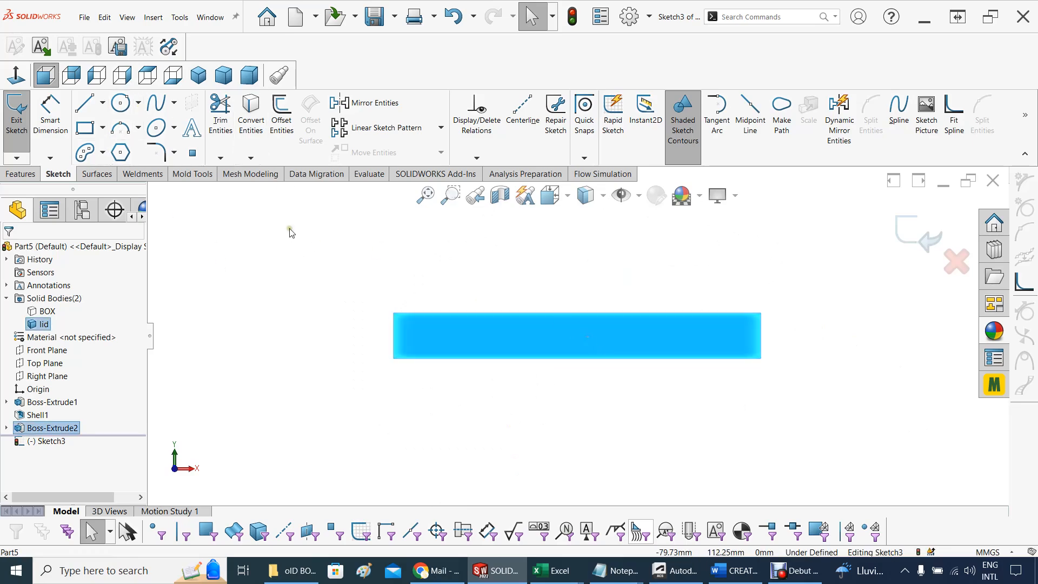
pyautogui.click(252, 114)
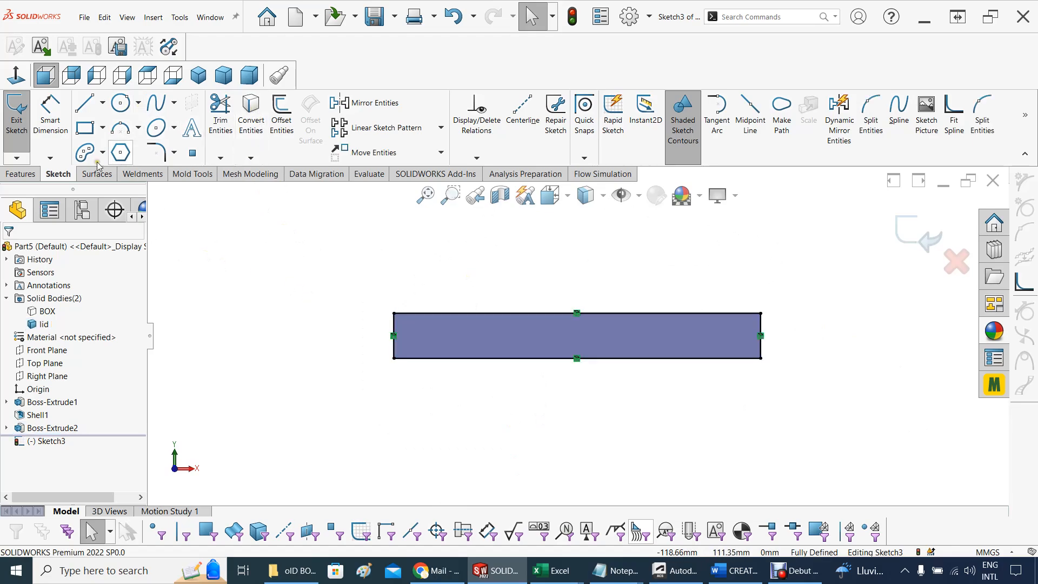
# Sketch a circle about 16.3 mm in diameter just beyond the lid profile's right end, its centre level with the lower edge
pyautogui.click(138, 103)
pyautogui.click(139, 123)
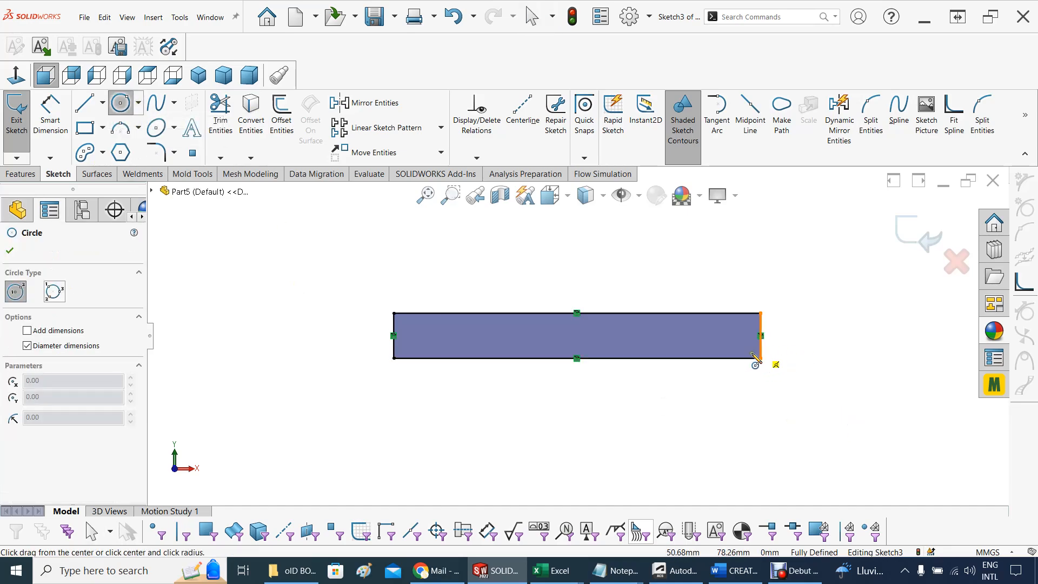
pyautogui.click(813, 359)
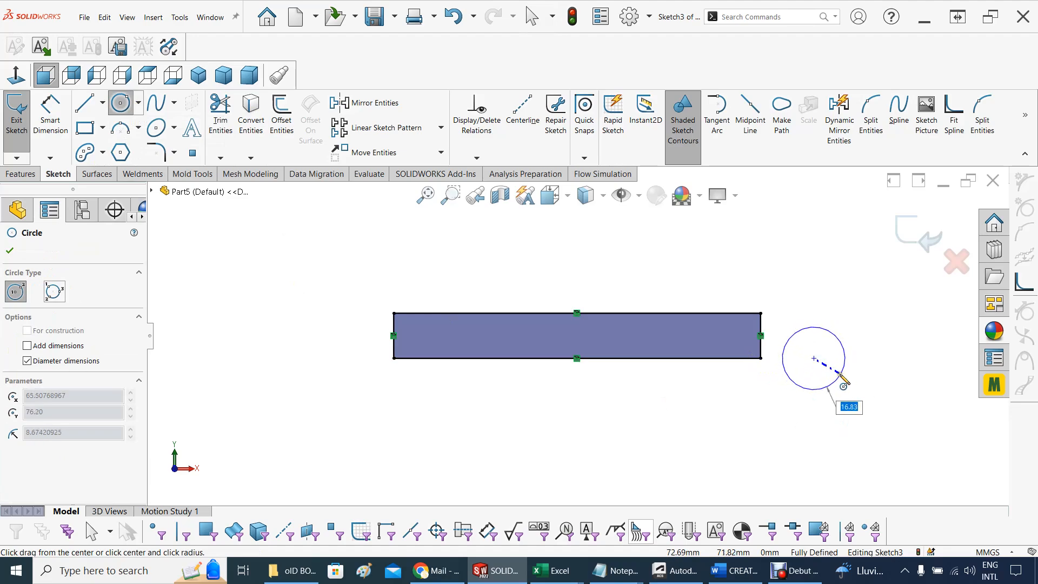
pyautogui.click(835, 379)
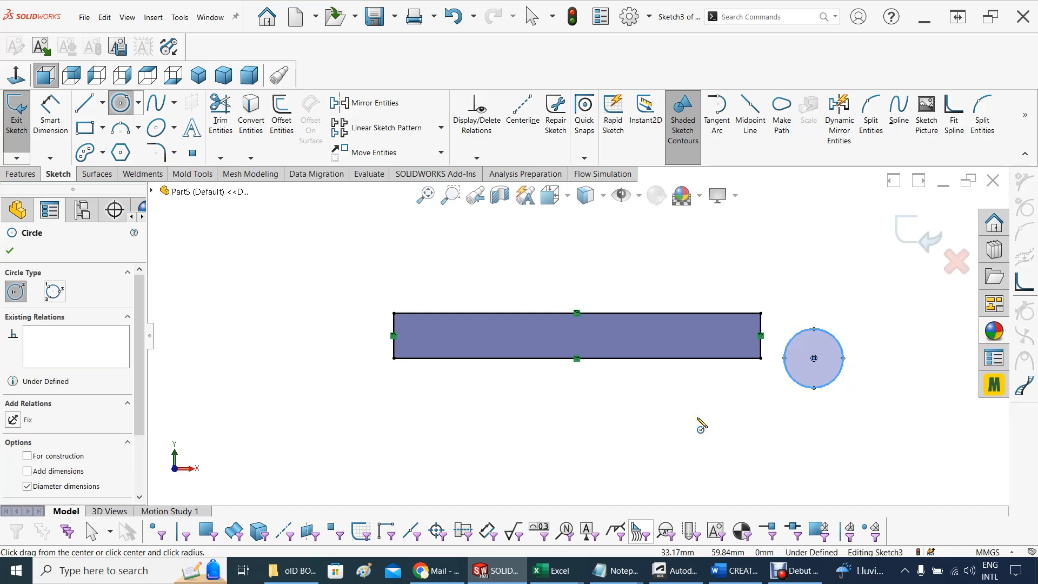
pyautogui.press('Escape')
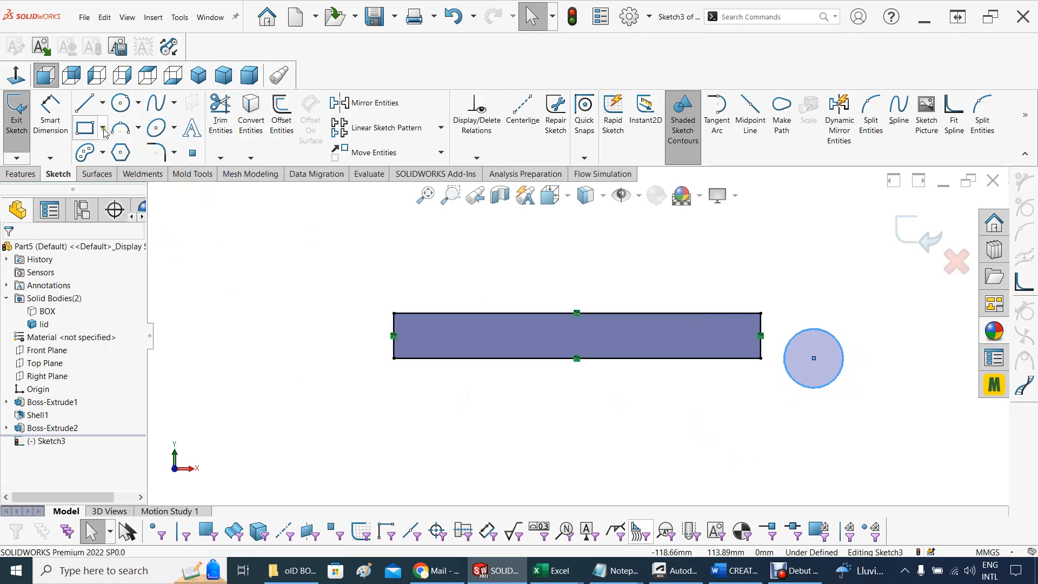
# Dimension the diameter of the circle beside the lid profile and set it to 8.3 mm
pyautogui.click(51, 116)
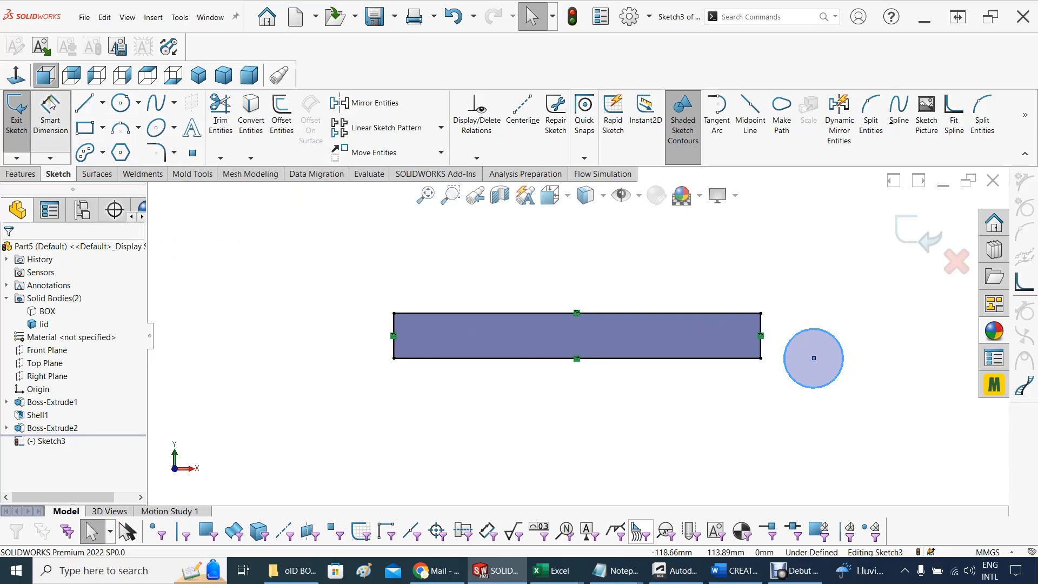
pyautogui.click(844, 377)
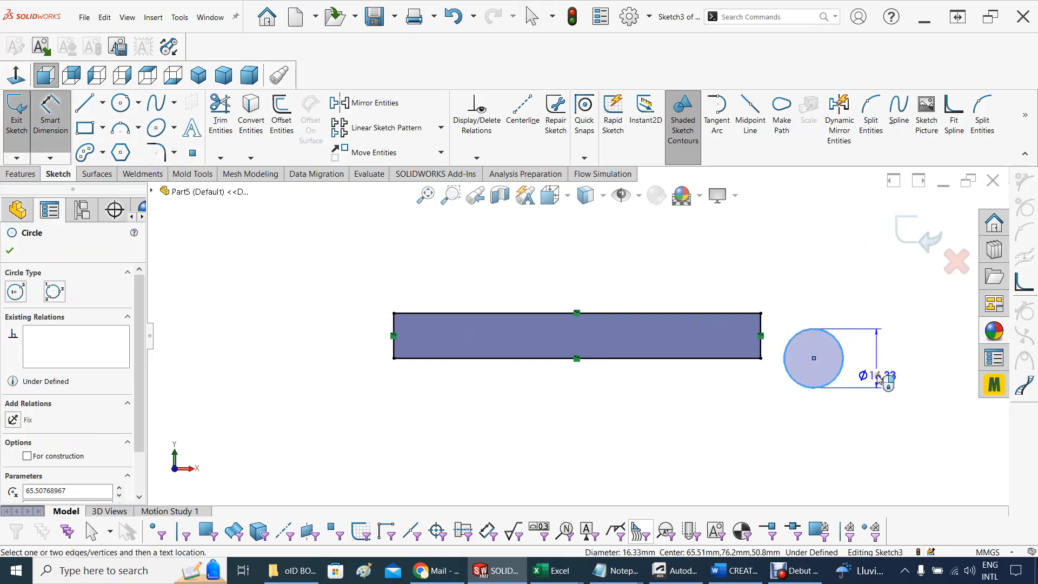
pyautogui.click(873, 399)
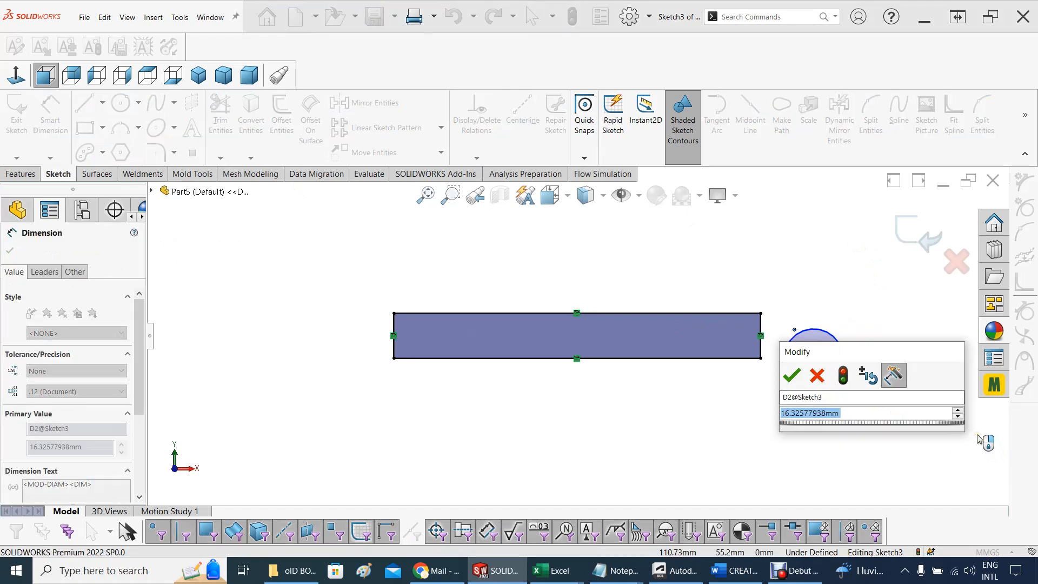
pyautogui.write('8.')
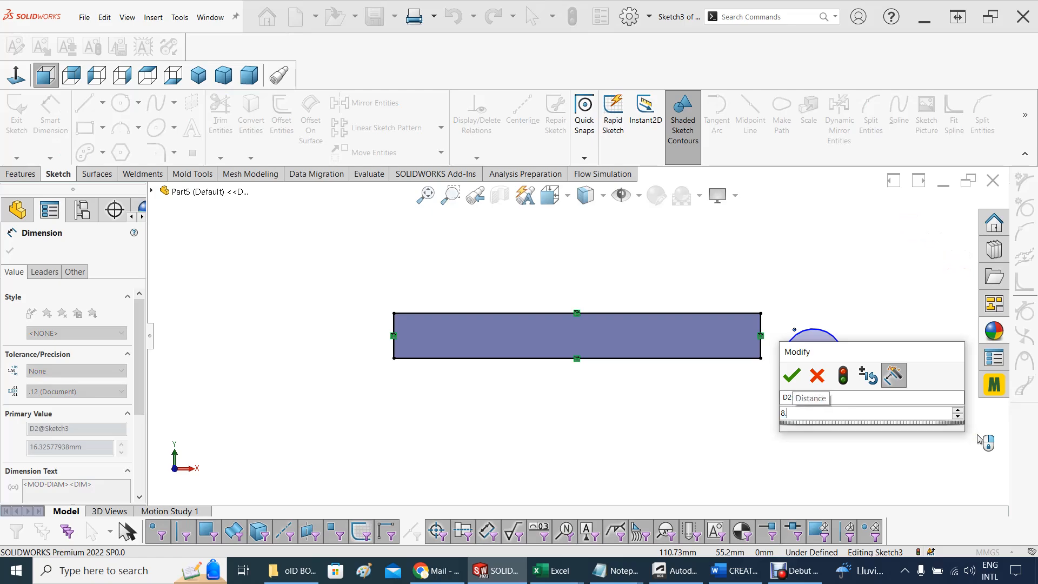
pyautogui.write('2')
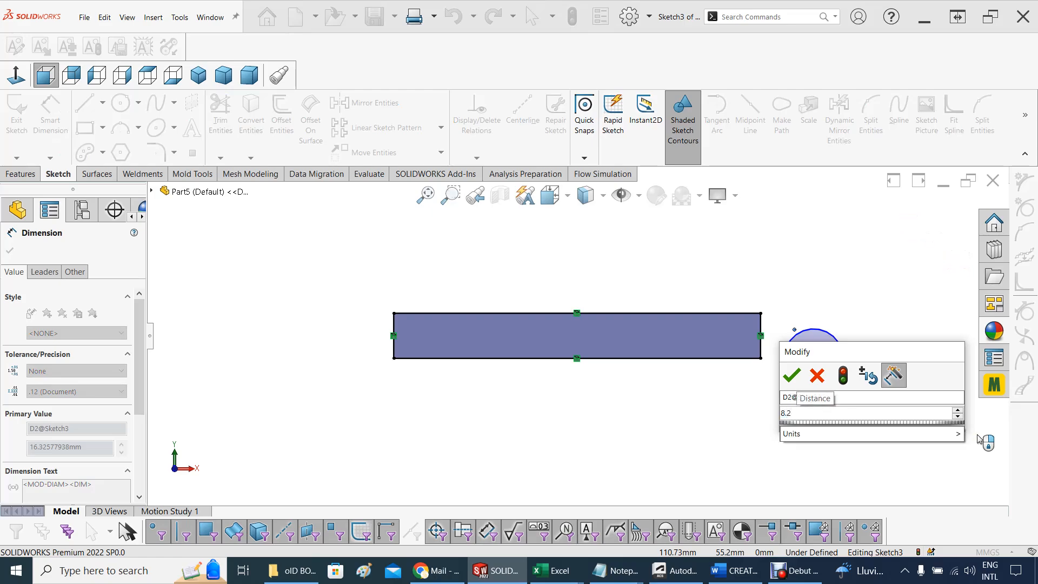
pyautogui.press('BackSpace')
pyautogui.write('3')
pyautogui.press('Return')
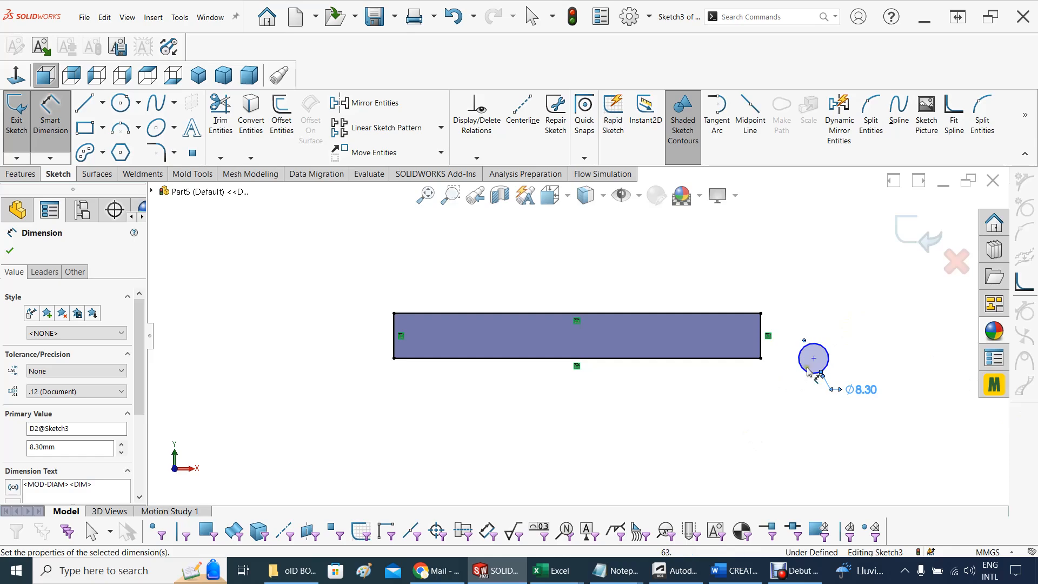
# Sketch a larger circle about 16.9 mm in diameter around the 8.3 mm circle, sharing its centre
pyautogui.scroll(-1, 869, 357)
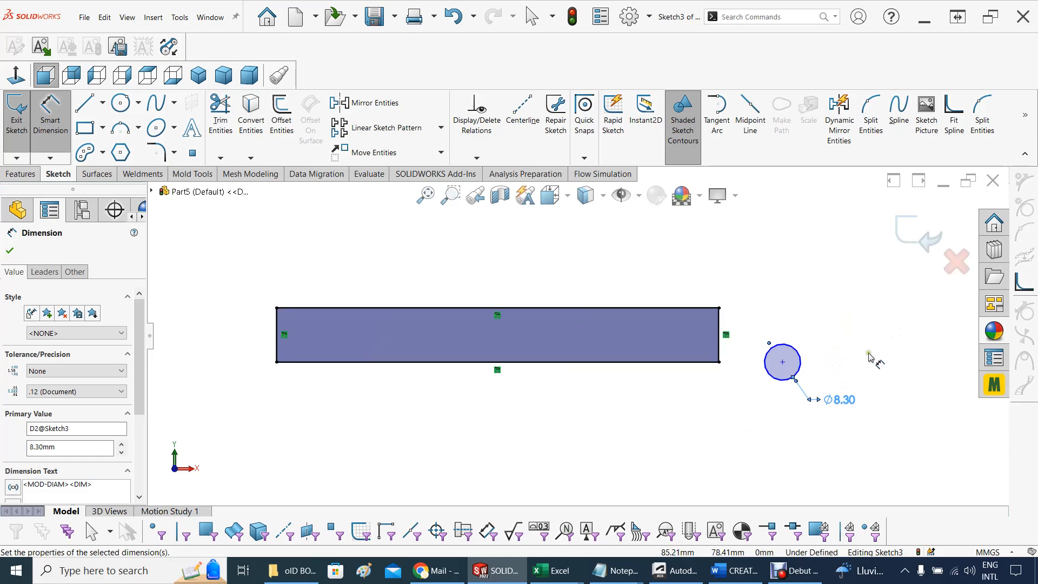
pyautogui.scroll(-1, 869, 357)
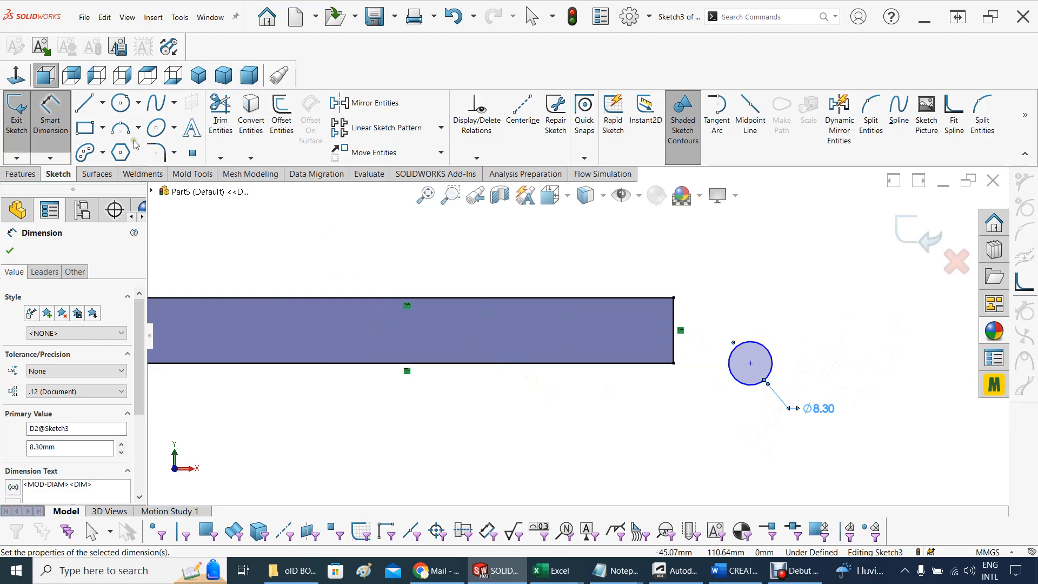
pyautogui.click(139, 108)
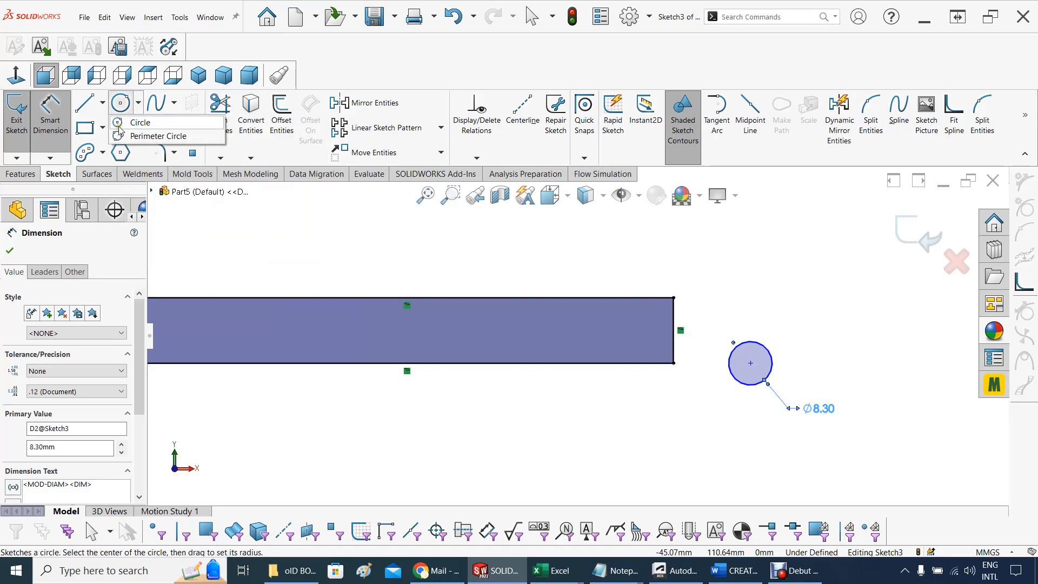
pyautogui.click(135, 123)
pyautogui.click(750, 363)
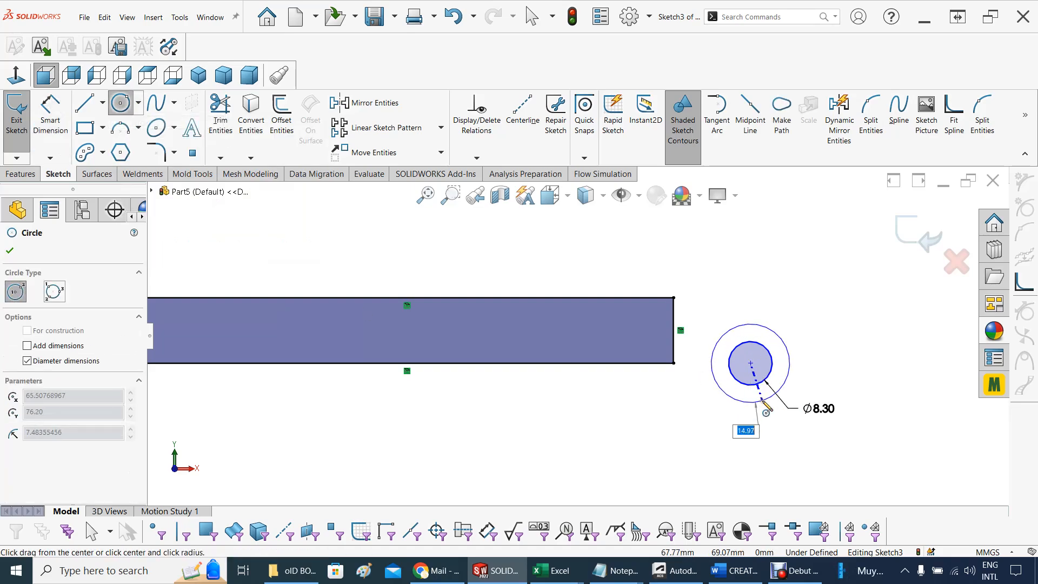
pyautogui.click(762, 406)
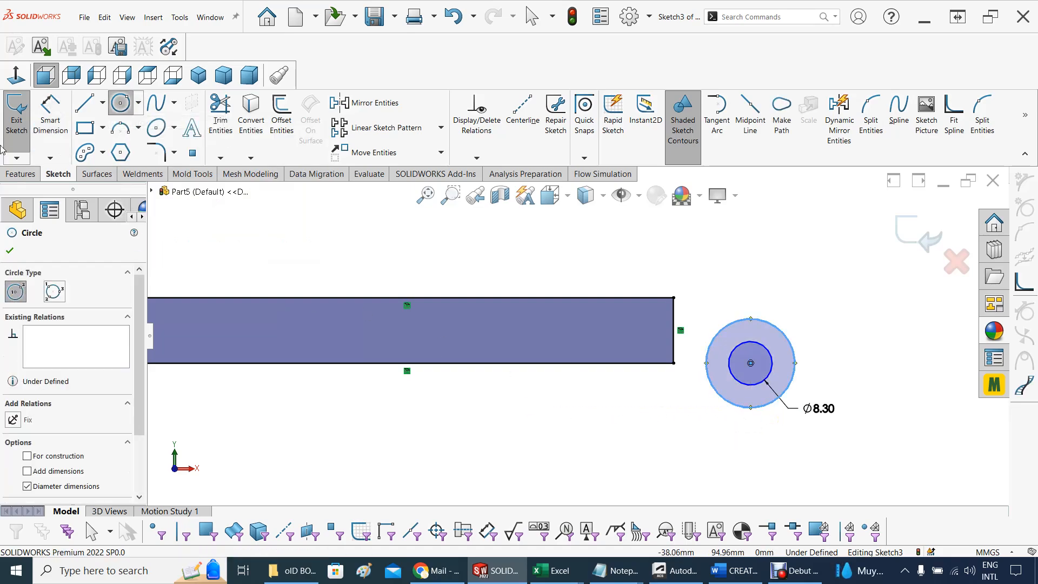
# Dimension the outer circle's diameter and set it to 8.3+5 mm
pyautogui.click(51, 121)
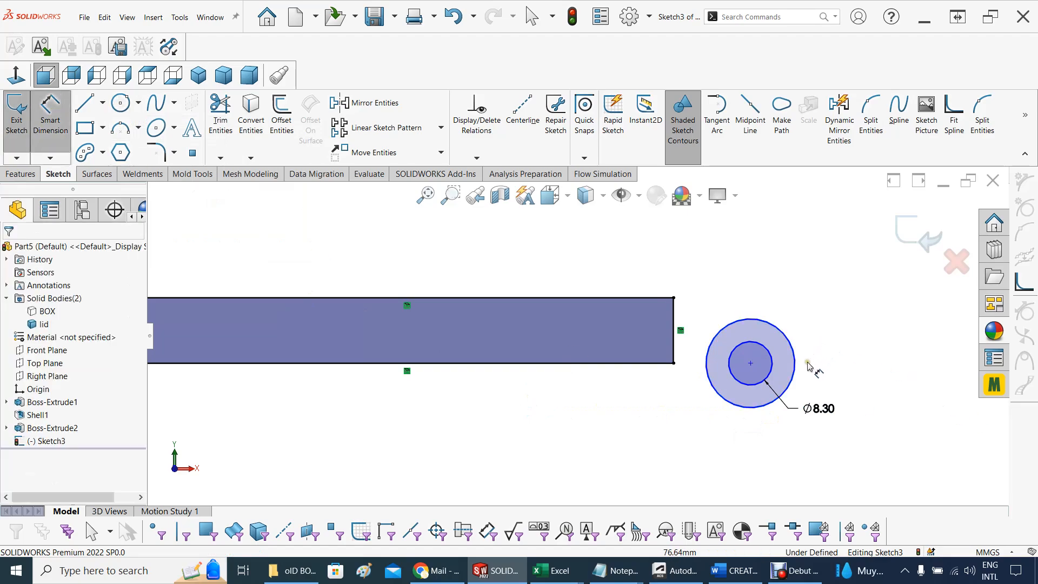
pyautogui.click(794, 373)
pyautogui.click(851, 361)
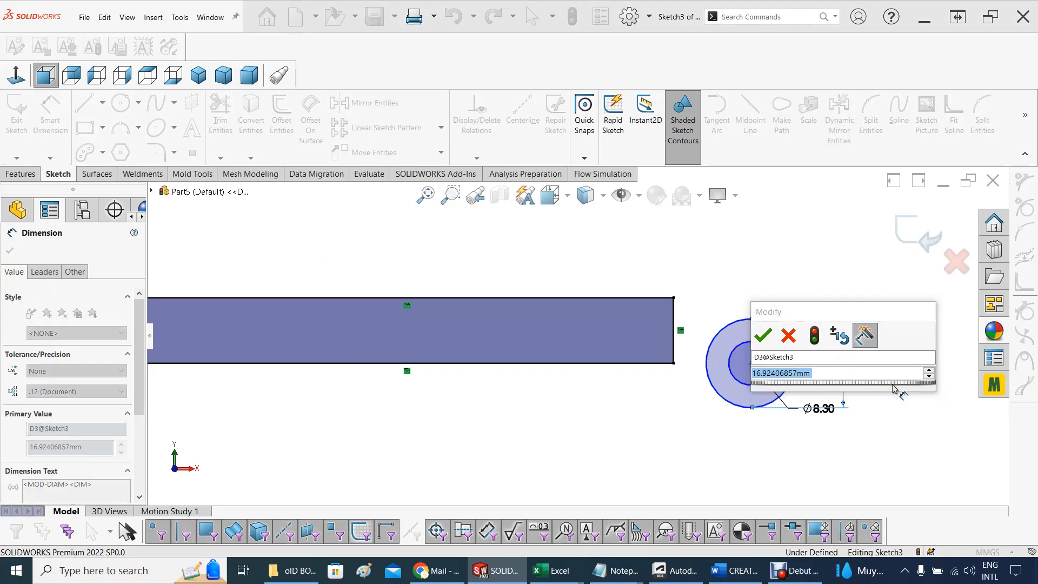
pyautogui.write('8.3')
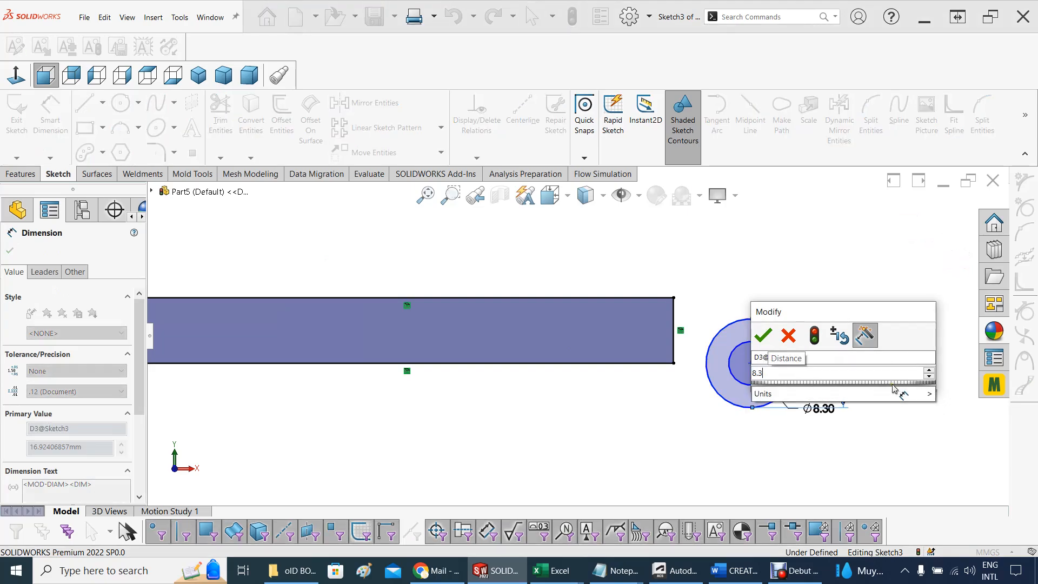
pyautogui.write('+')
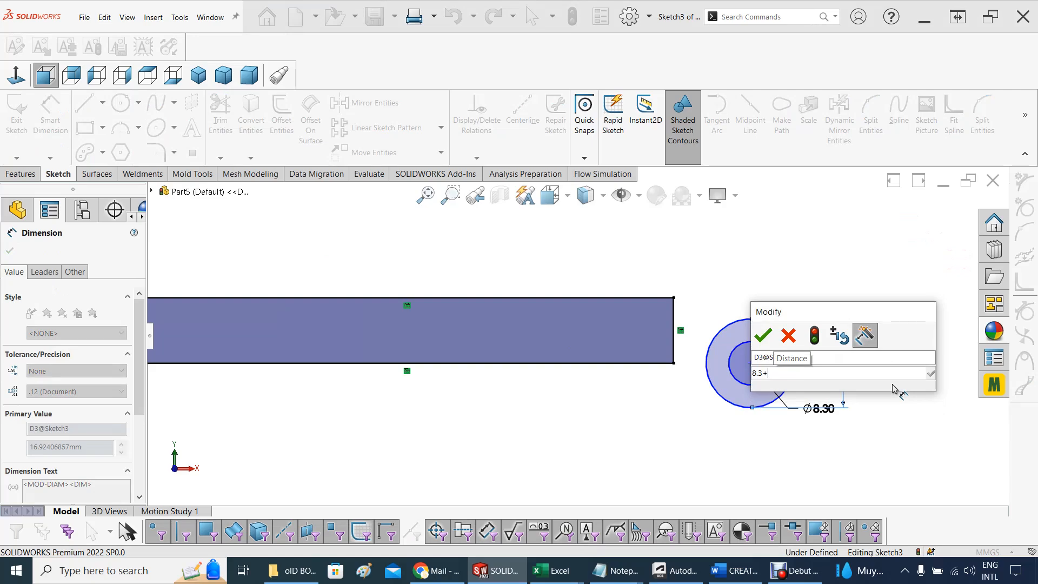
pyautogui.write('5')
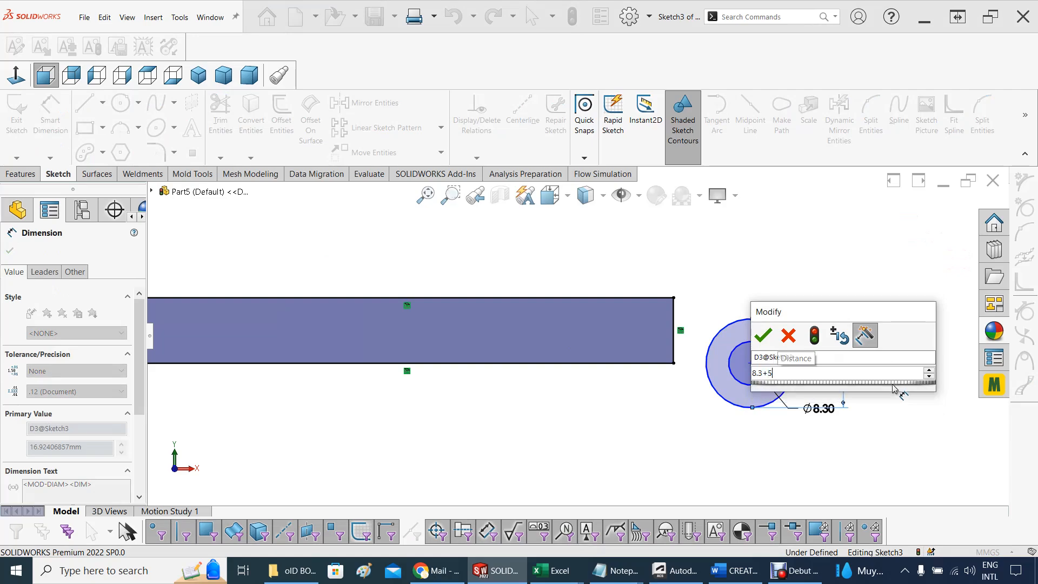
pyautogui.press('Return')
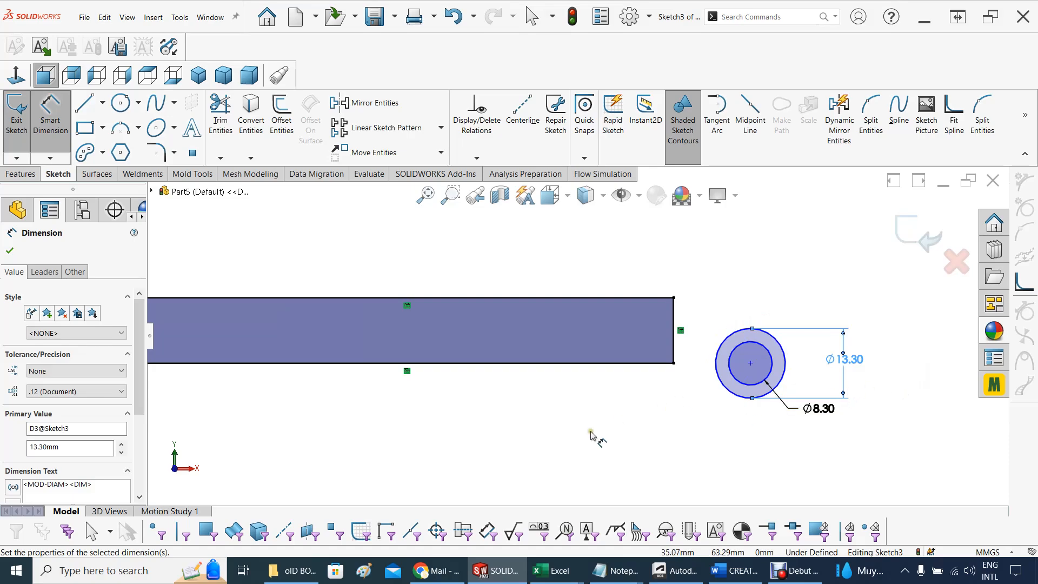
pyautogui.click(518, 397)
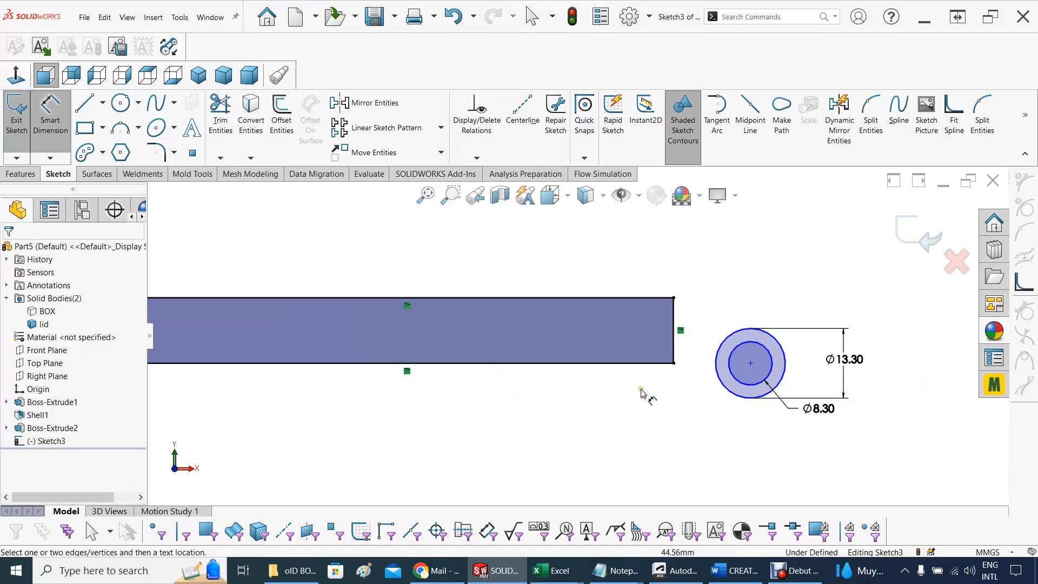
pyautogui.click(714, 367)
pyautogui.click(664, 421)
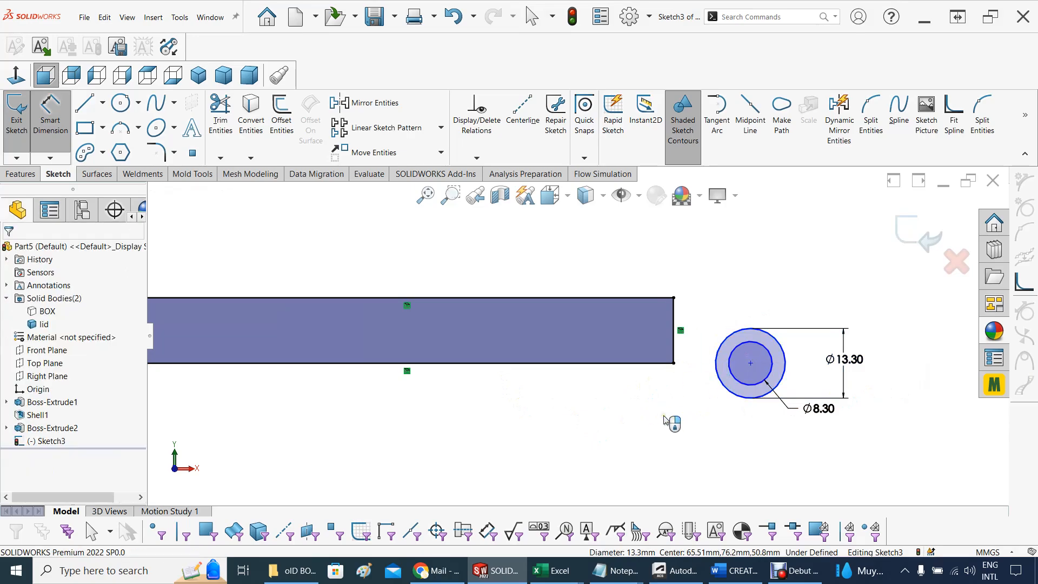
pyautogui.press('Escape')
# Make the outer circle coincident with the lower right corner point of the lid profile
pyautogui.click(713, 371)
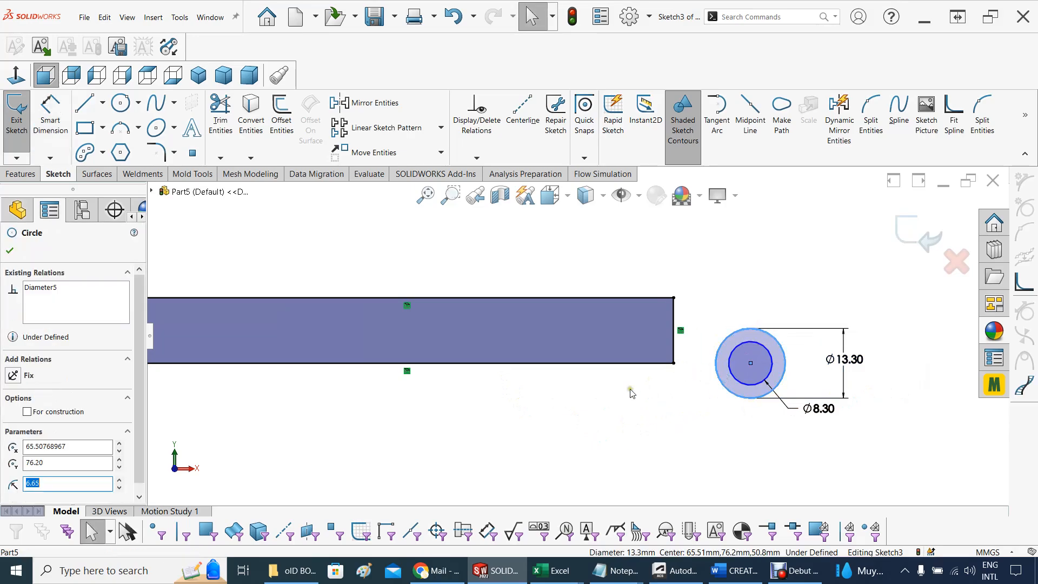
pyautogui.keyDown('ctrl'); pyautogui.click(673, 363); pyautogui.keyUp('ctrl')
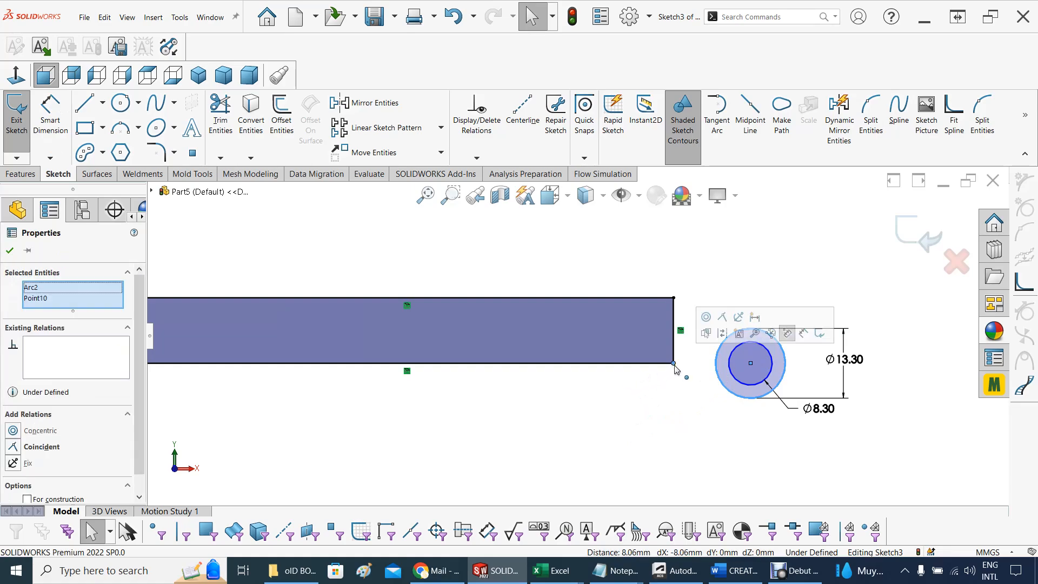
pyautogui.click(723, 319)
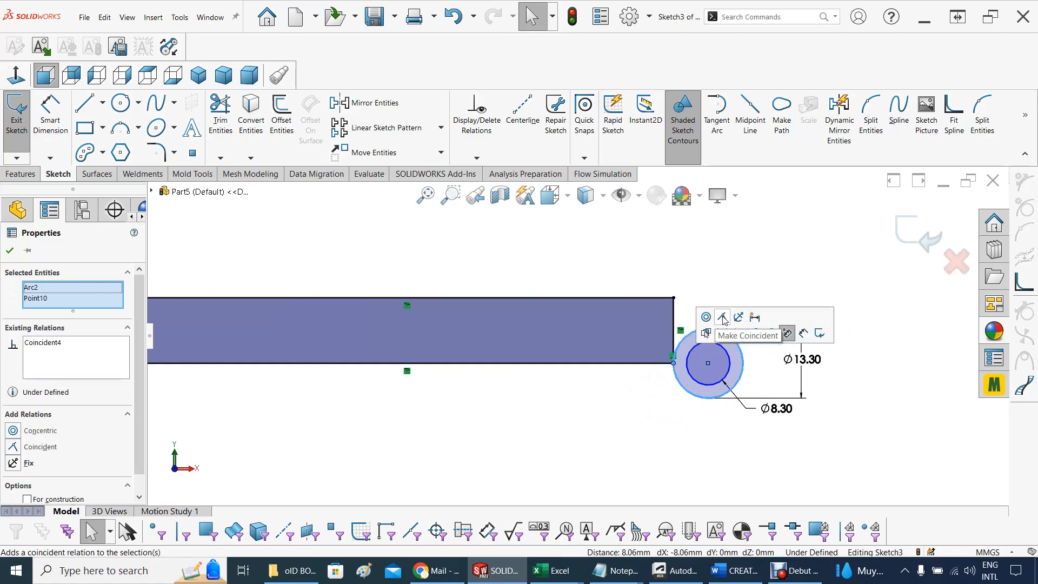
# Sketch a line about 13.3 mm long from the lid profile's upper right corner to the upper right of the outer circle
pyautogui.scroll(-3, 742, 308)
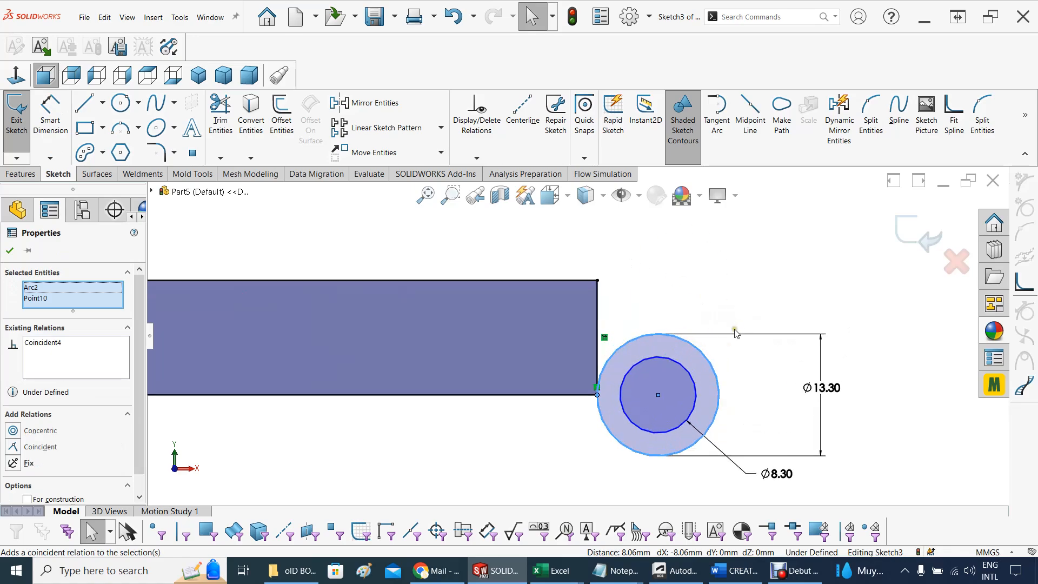
pyautogui.click(103, 103)
pyautogui.click(101, 123)
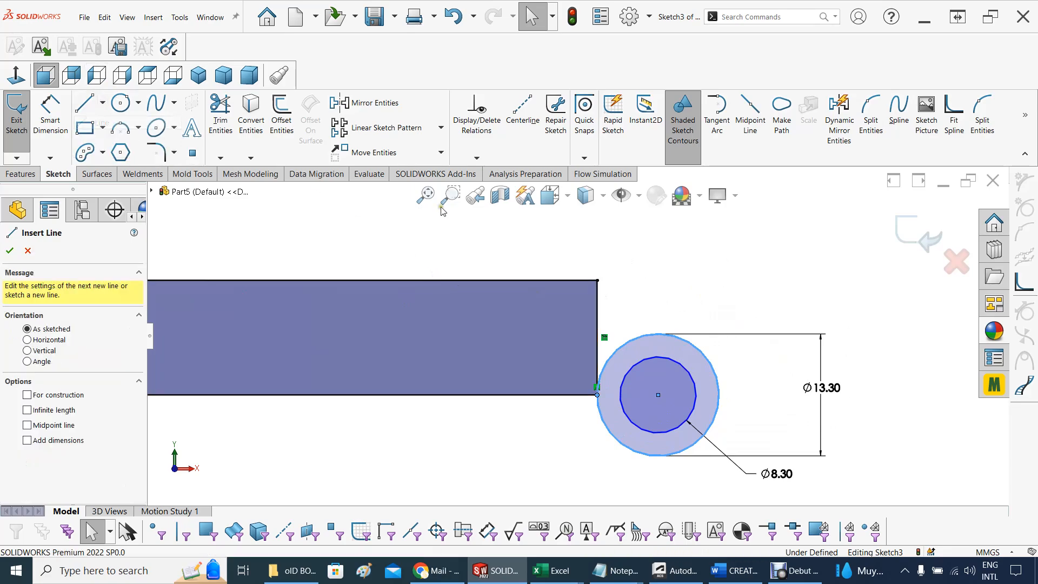
pyautogui.click(597, 280)
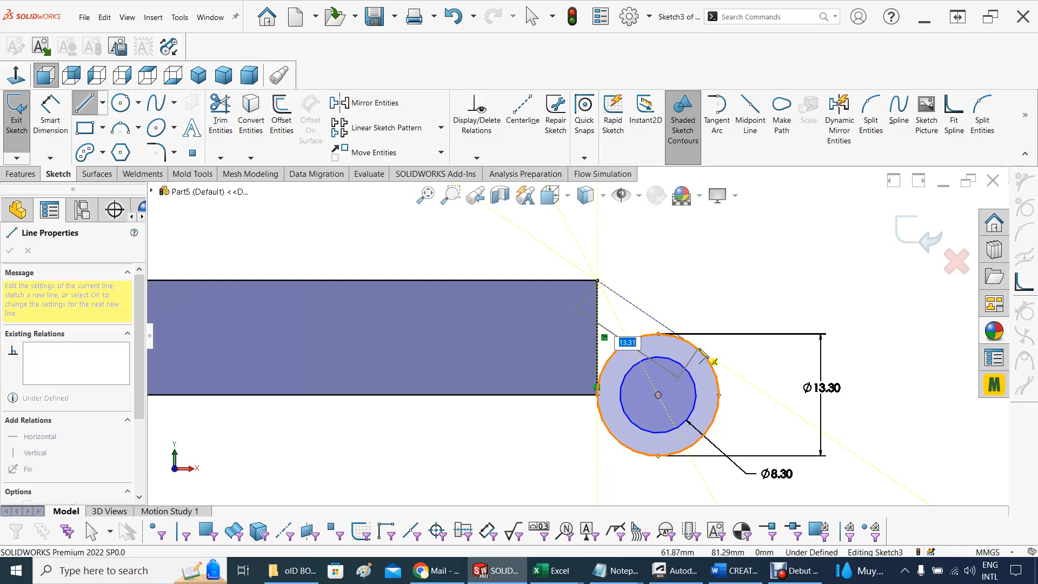
pyautogui.click(701, 354)
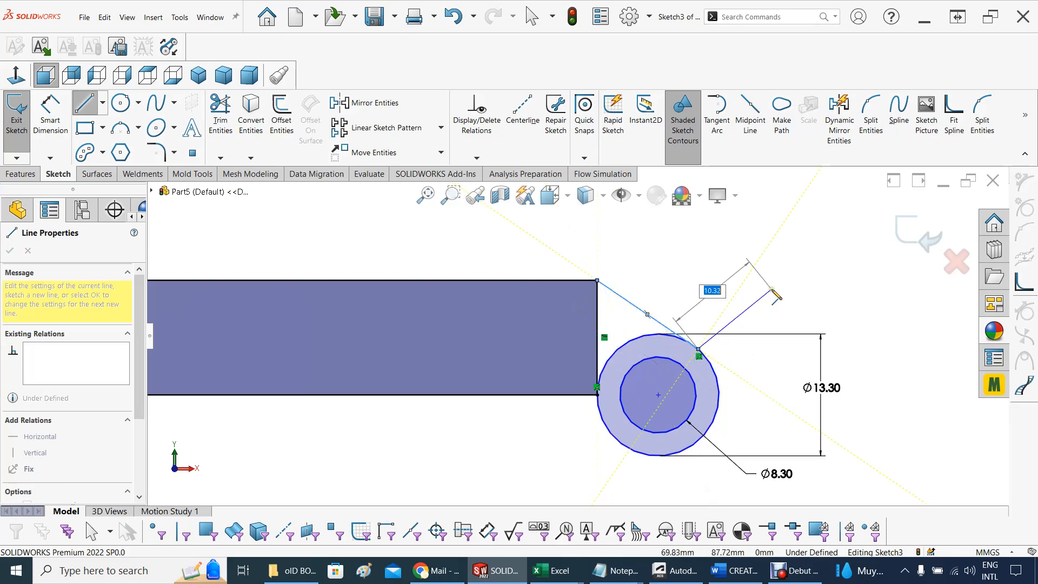
pyautogui.press('Escape')
# Make the sloping line tangent to the outer circle
pyautogui.scroll(-5, 695, 394)
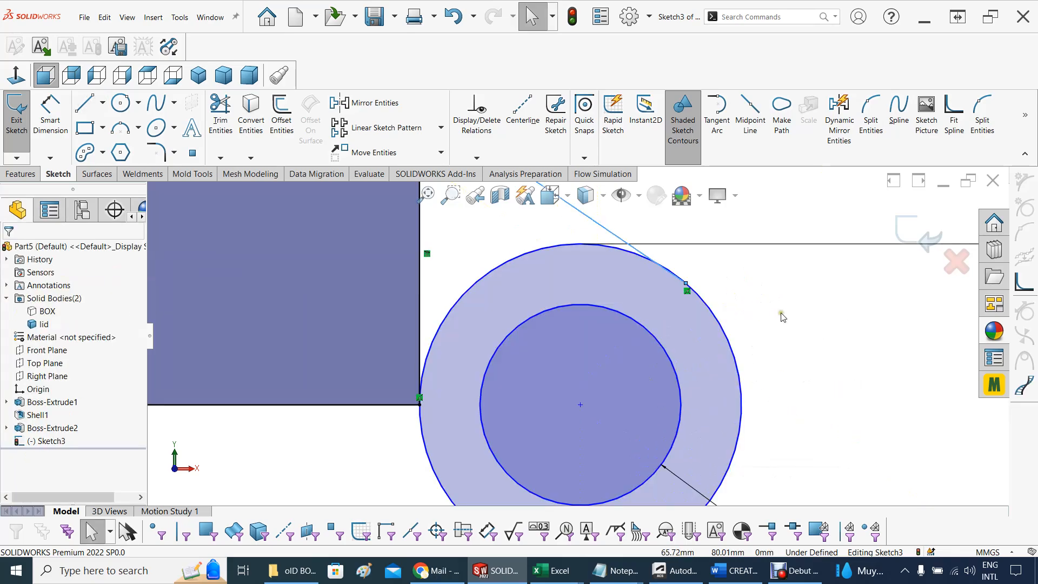
pyautogui.click(604, 231)
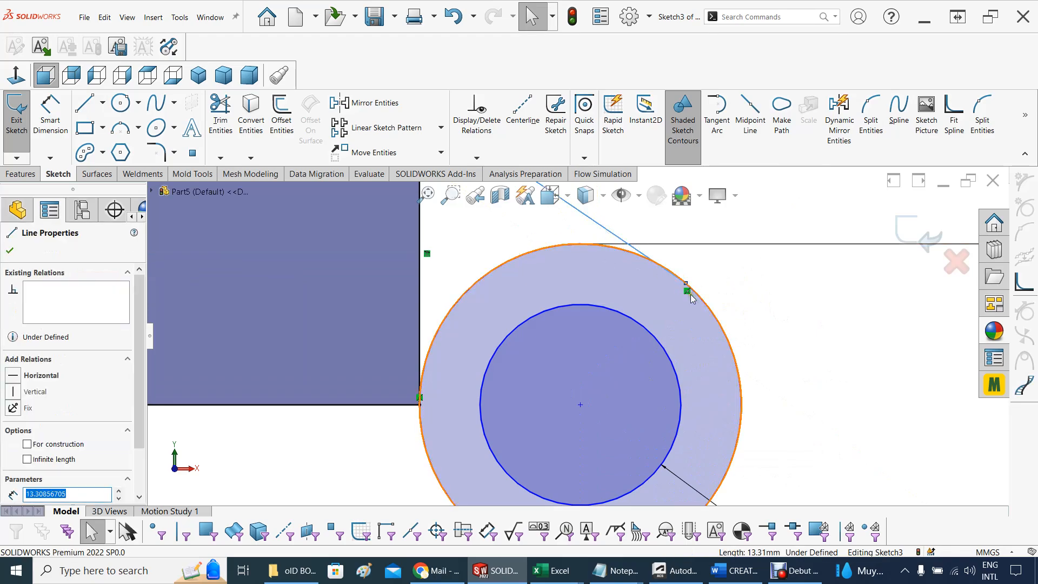
pyautogui.click(712, 315)
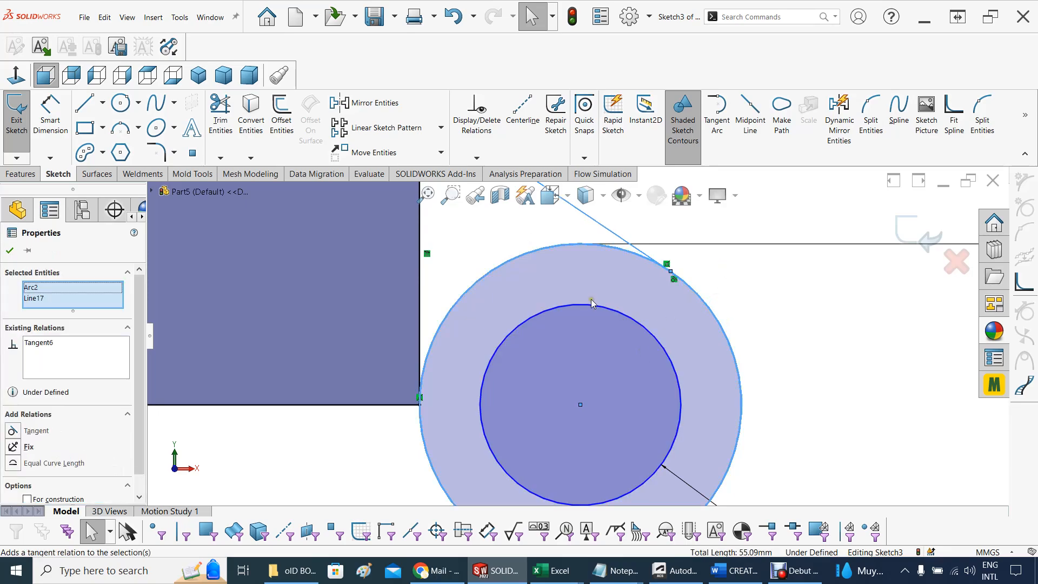
# Examine the point where the sloping line meets the outer circle, close up and together with the lid corner
pyautogui.scroll(3, 594, 294)
pyautogui.scroll(-6, 626, 337)
pyautogui.scroll(-2, 616, 319)
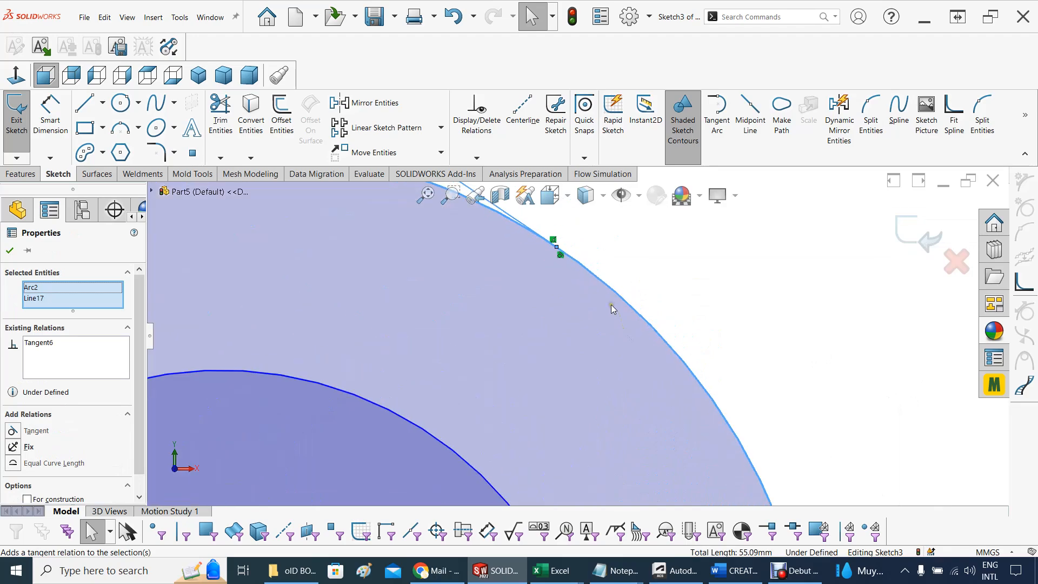
pyautogui.scroll(2, 535, 324)
pyautogui.scroll(5, 536, 343)
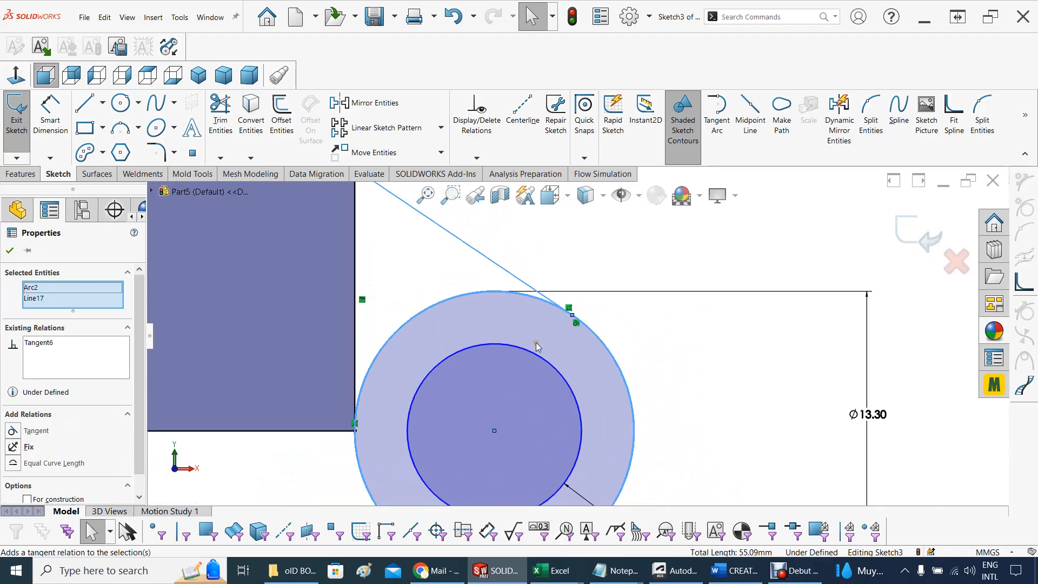
pyautogui.scroll(2, 536, 343)
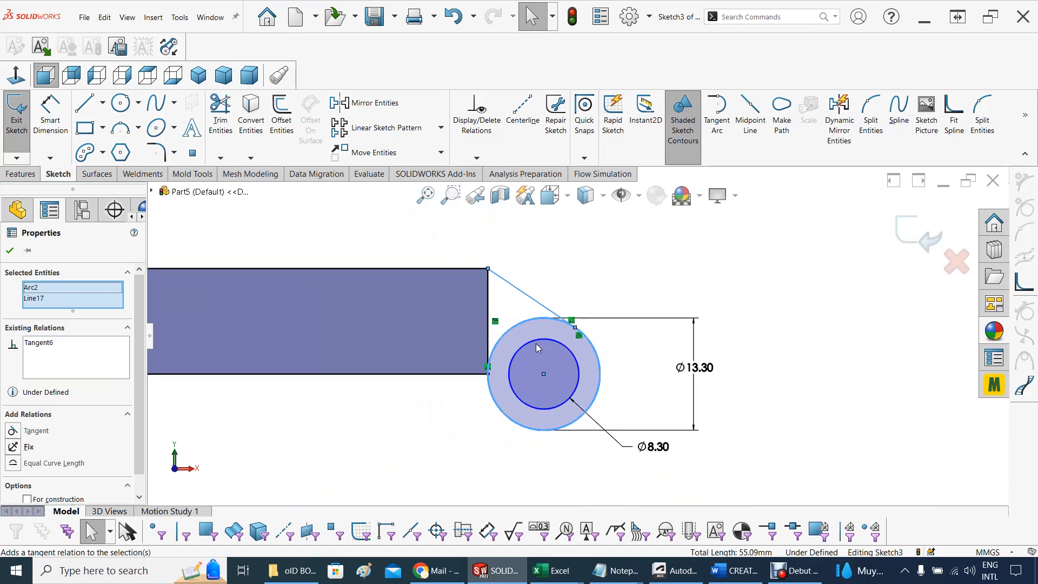
pyautogui.scroll(-2, 567, 292)
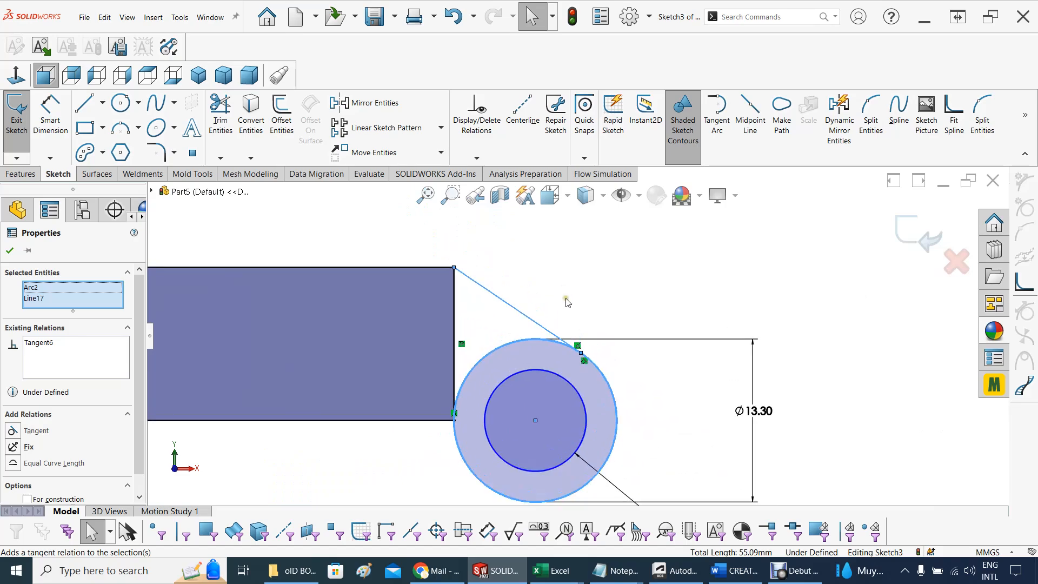
pyautogui.scroll(2, 584, 313)
# Trim away the outer circle's upper arc between the lid profile's lower corner and the tangent line
pyautogui.click(370, 436)
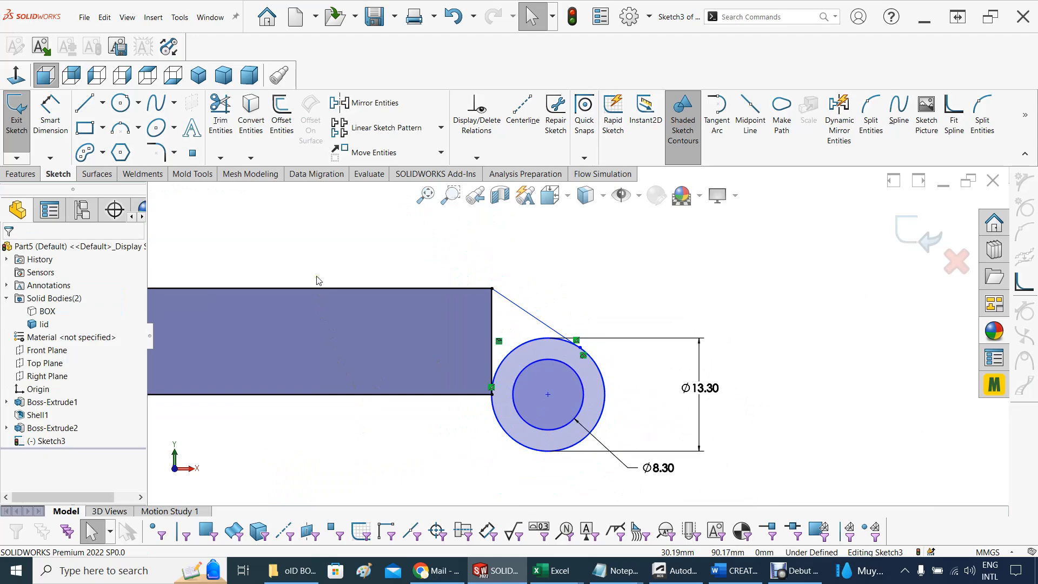
pyautogui.click(218, 111)
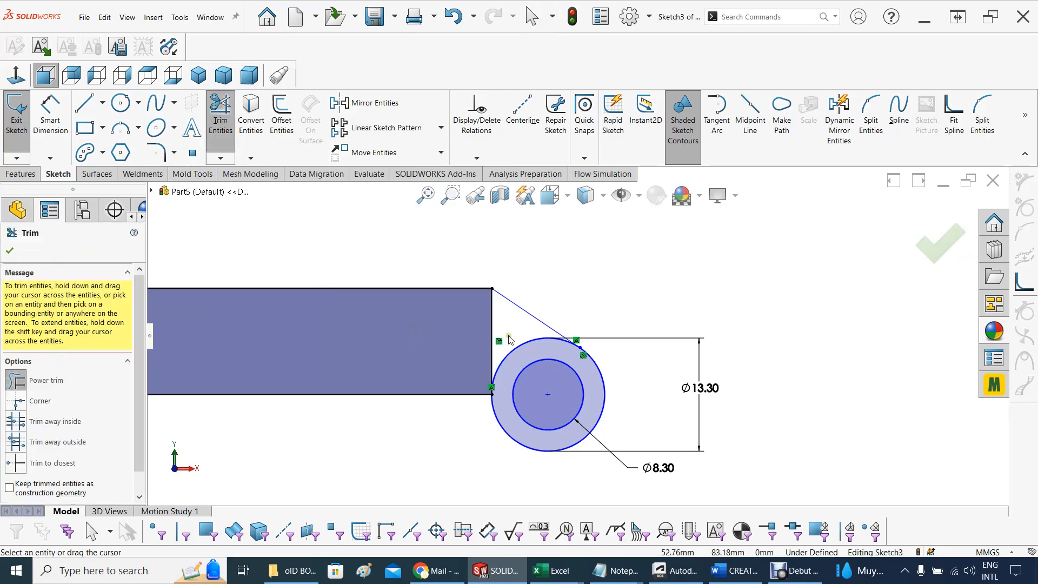
pyautogui.moveTo(508, 339); pyautogui.dragTo(518, 354)
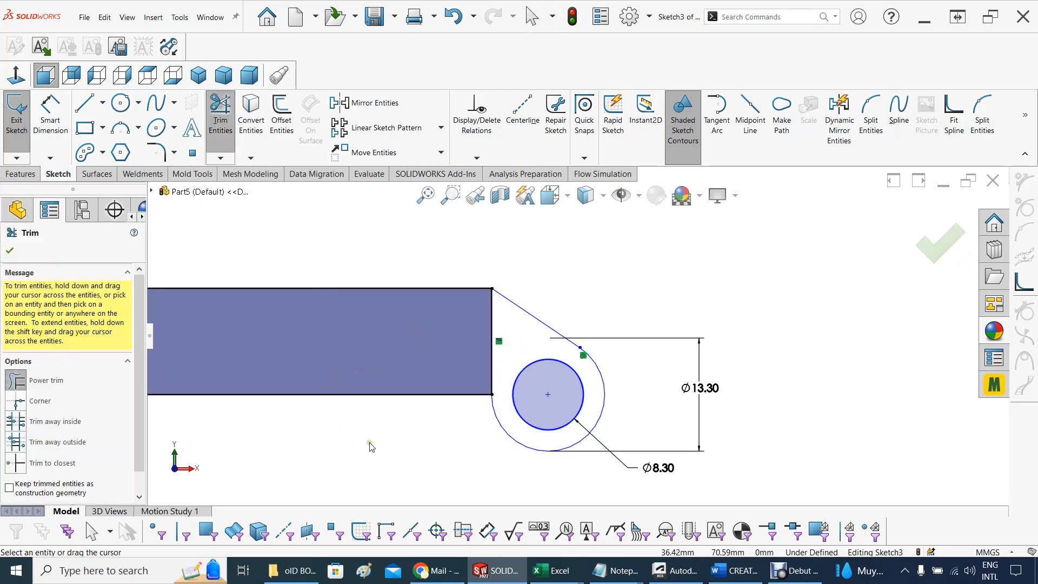
pyautogui.scroll(2, 369, 446)
pyautogui.moveTo(422, 441)
pyautogui.mouseDown(button='middle')
pyautogui.moveTo(405, 438)
pyautogui.moveTo(423, 436)
pyautogui.mouseUp(button='middle')
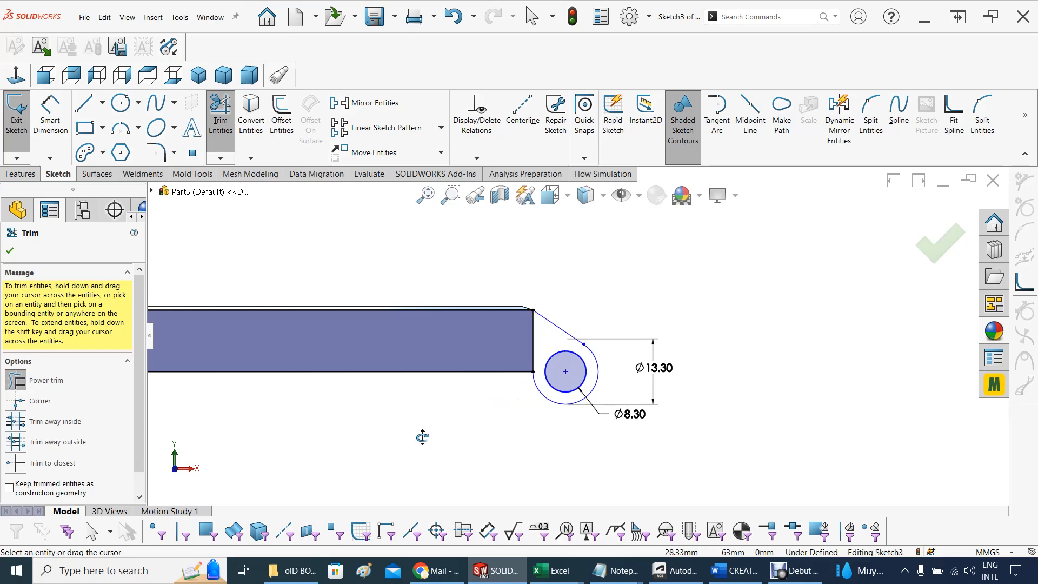
pyautogui.moveTo(422, 437); pyautogui.dragTo(415, 440, button='middle')
pyautogui.click(10, 251)
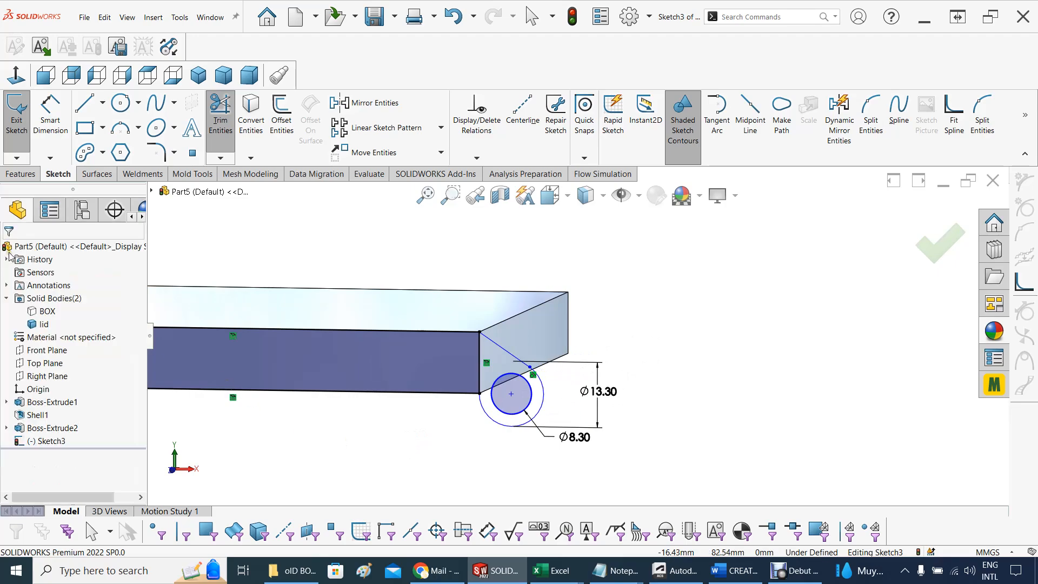
# Start a boss extrusion of the hinge sketch using the closed knuckle region around the 8.3 mm circle as its contour
pyautogui.moveTo(302, 436); pyautogui.dragTo(305, 438, button='middle')
pyautogui.scroll(1, 302, 434)
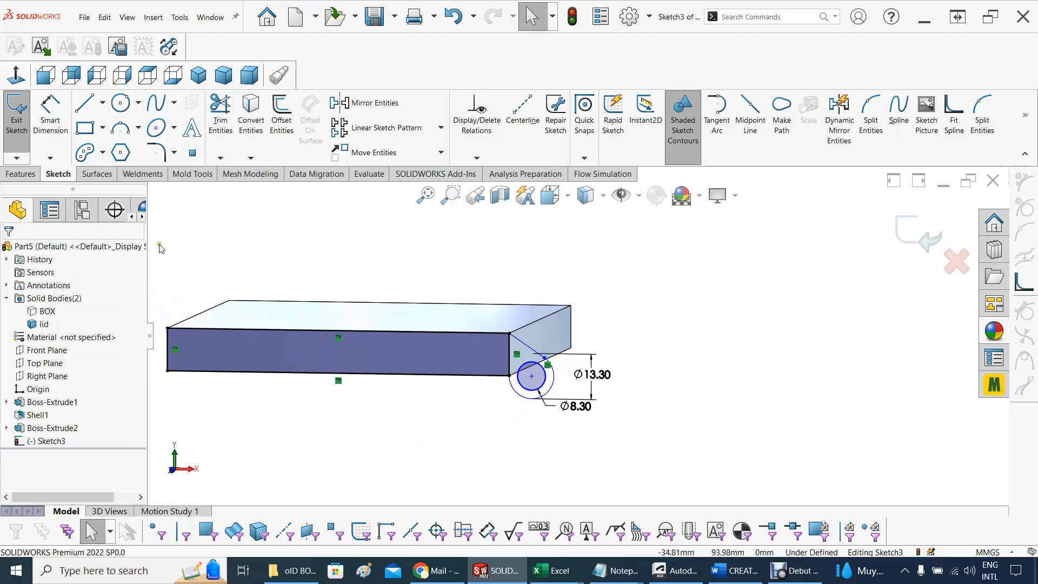
pyautogui.click(21, 174)
pyautogui.click(22, 113)
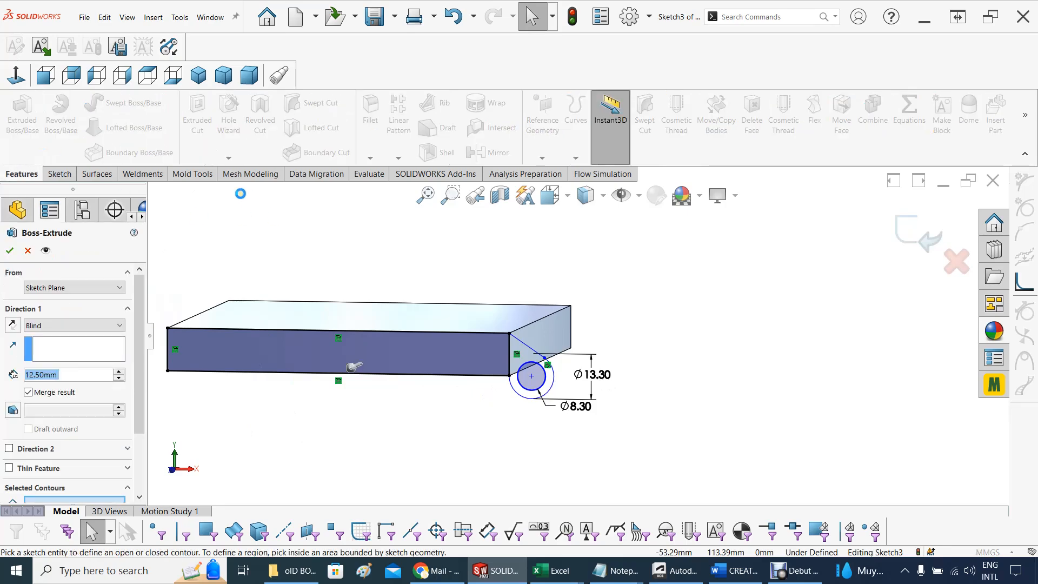
pyautogui.moveTo(474, 277); pyautogui.dragTo(457, 284, button='middle')
pyautogui.scroll(-4, 458, 347)
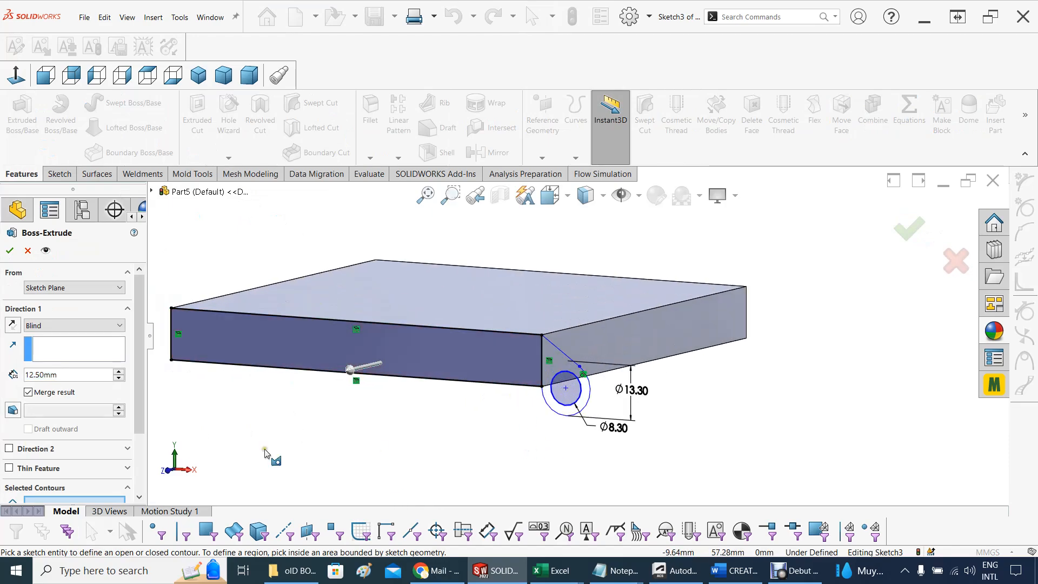
pyautogui.scroll(-3, 144, 382)
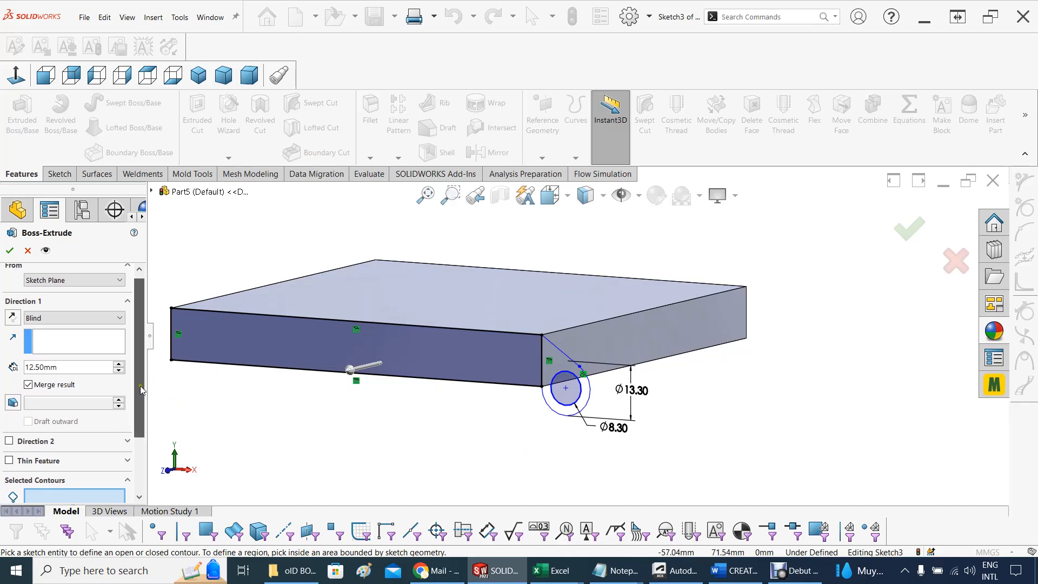
pyautogui.click(551, 369)
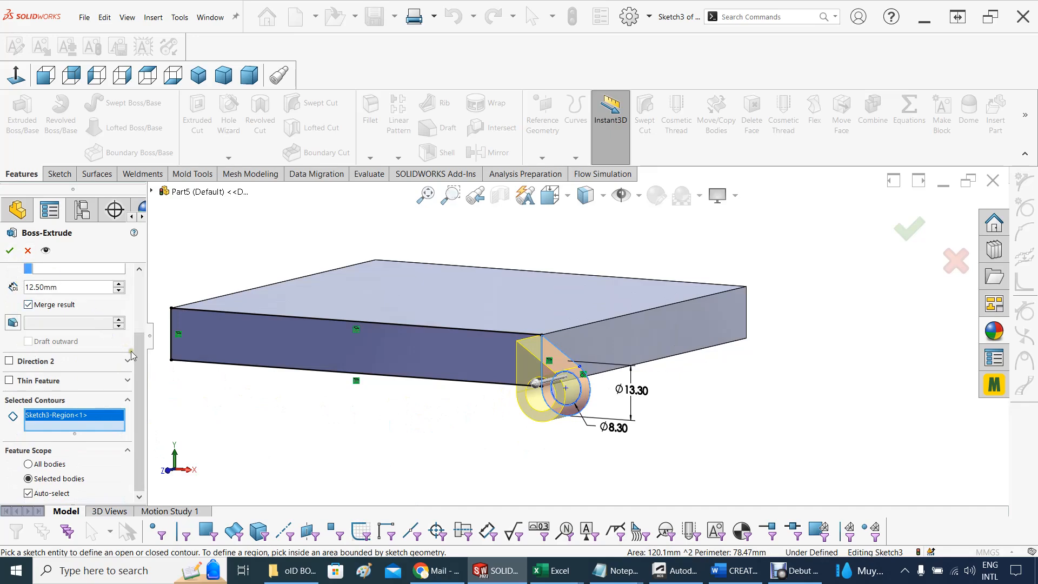
# Reverse the knuckle extrusion so it runs along the lid's side and set its blind depth to 10 mm
pyautogui.scroll(3, 131, 355)
pyautogui.click(13, 324)
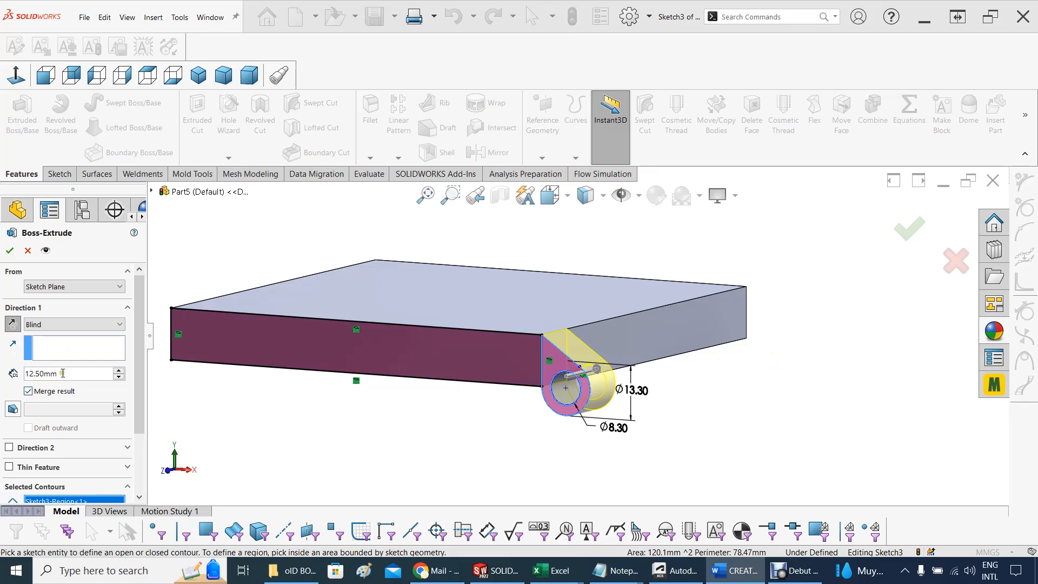
pyautogui.moveTo(81, 374); pyautogui.dragTo(16, 361)
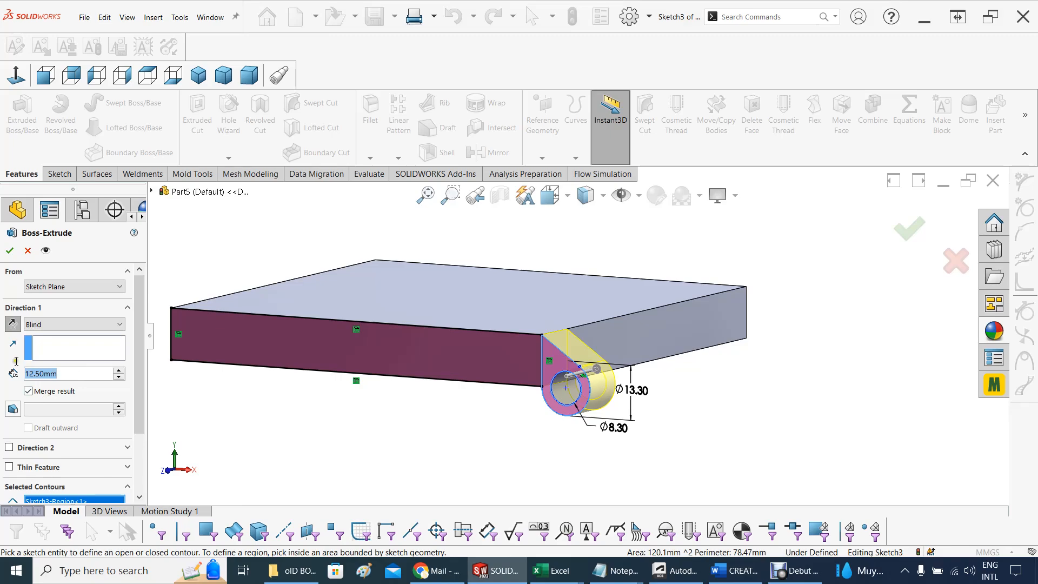
pyautogui.write('10')
pyautogui.press('Return')
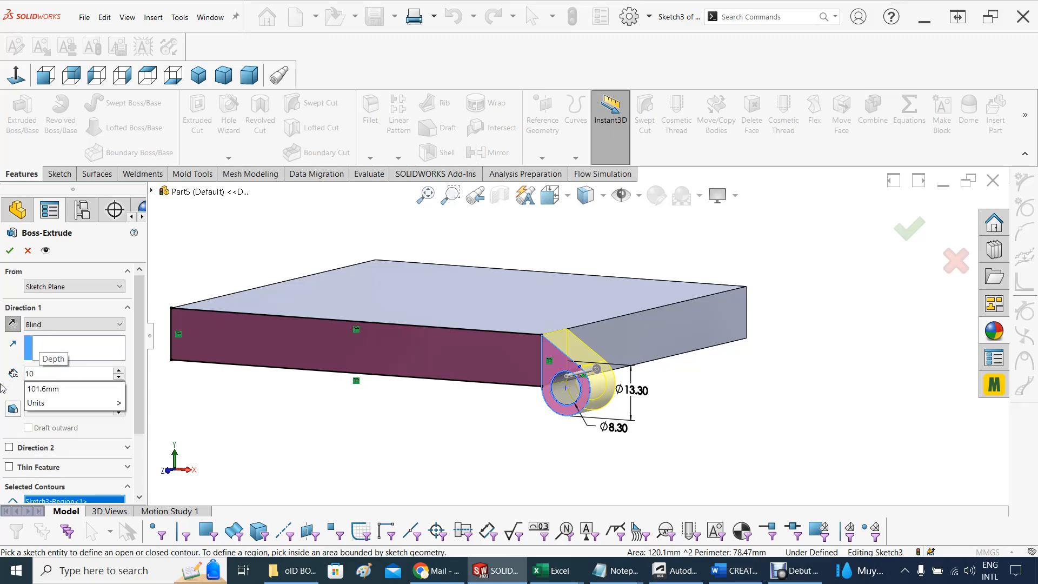
# Turn off automatic body selection, limit the knuckle extrusion's feature scope to the lid body, and complete the extrusion
pyautogui.moveTo(140, 336); pyautogui.dragTo(140, 396)
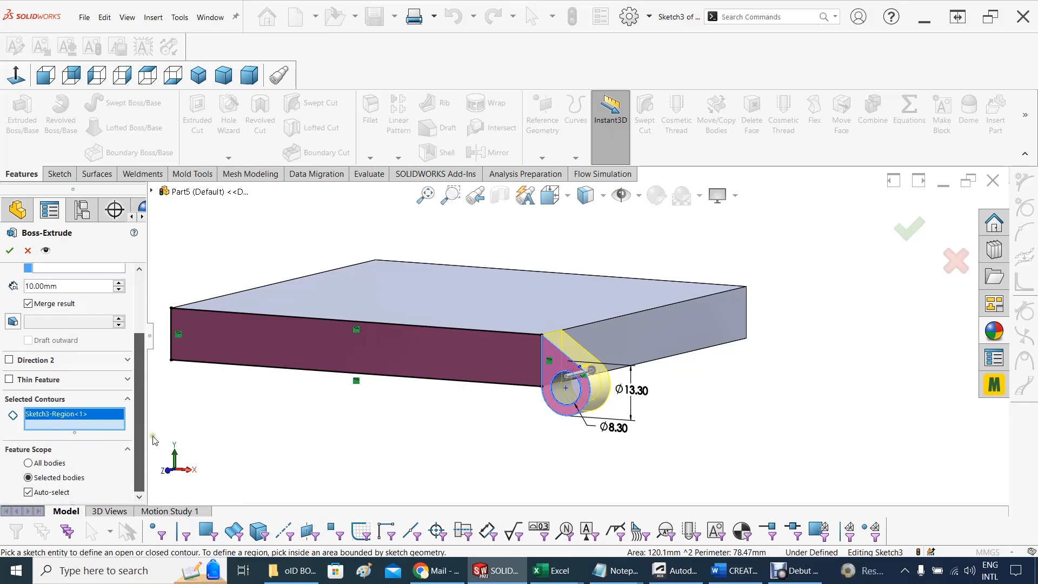
pyautogui.click(48, 479)
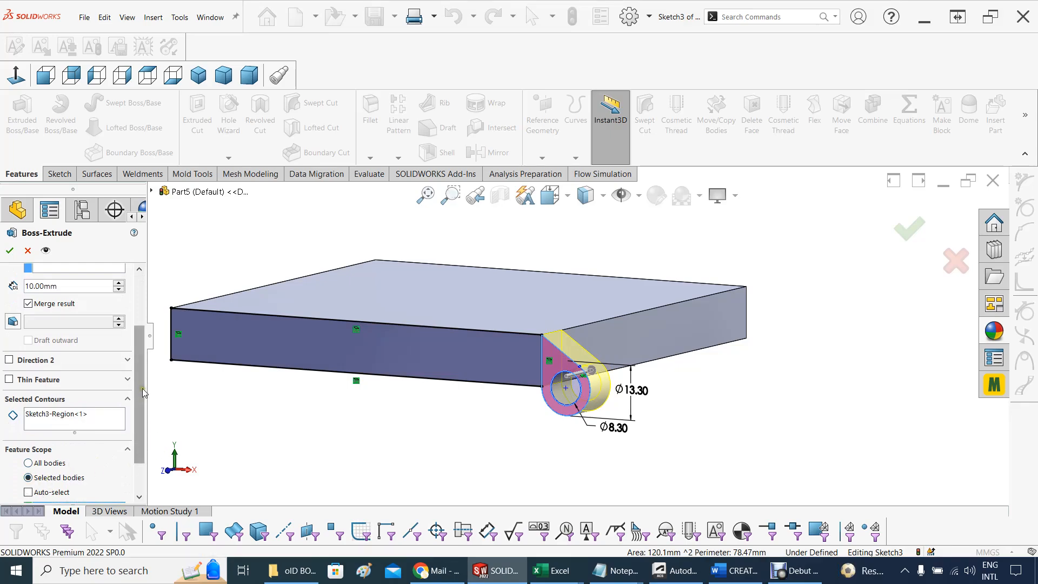
pyautogui.scroll(-2, 92, 459)
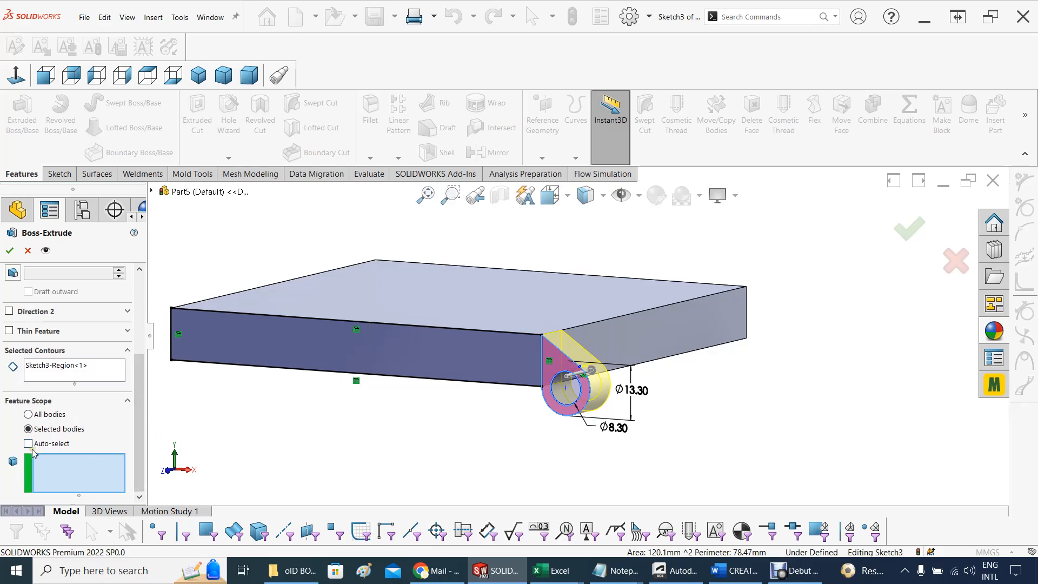
pyautogui.click(39, 475)
pyautogui.click(153, 192)
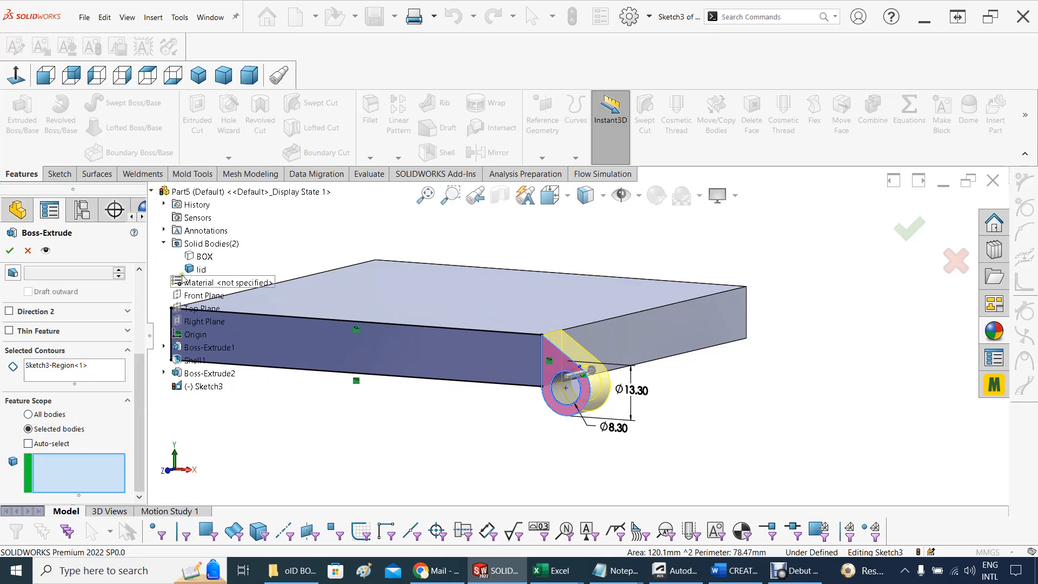
pyautogui.click(196, 269)
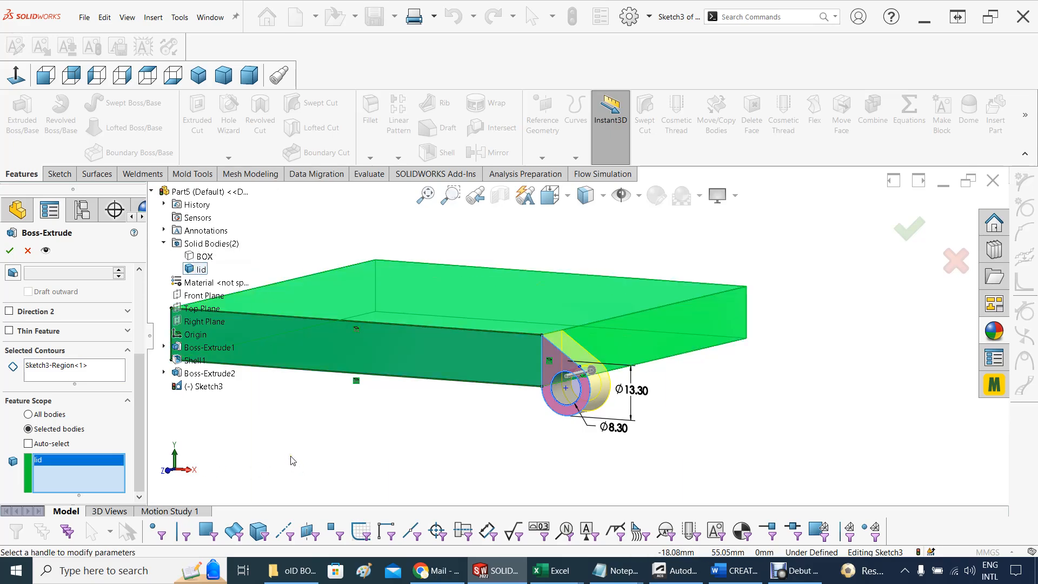
pyautogui.moveTo(141, 397); pyautogui.dragTo(160, 301)
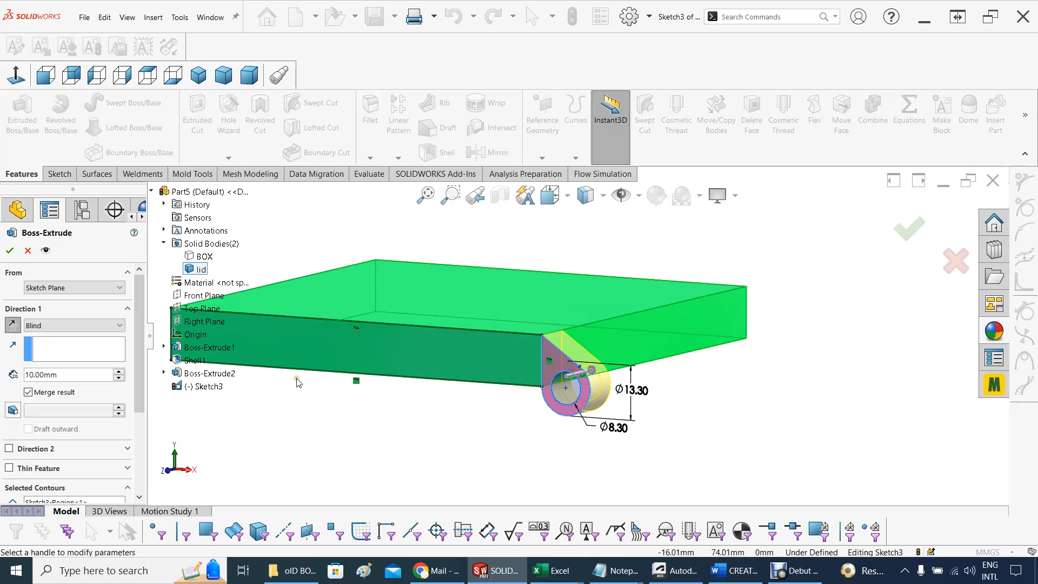
pyautogui.click(12, 251)
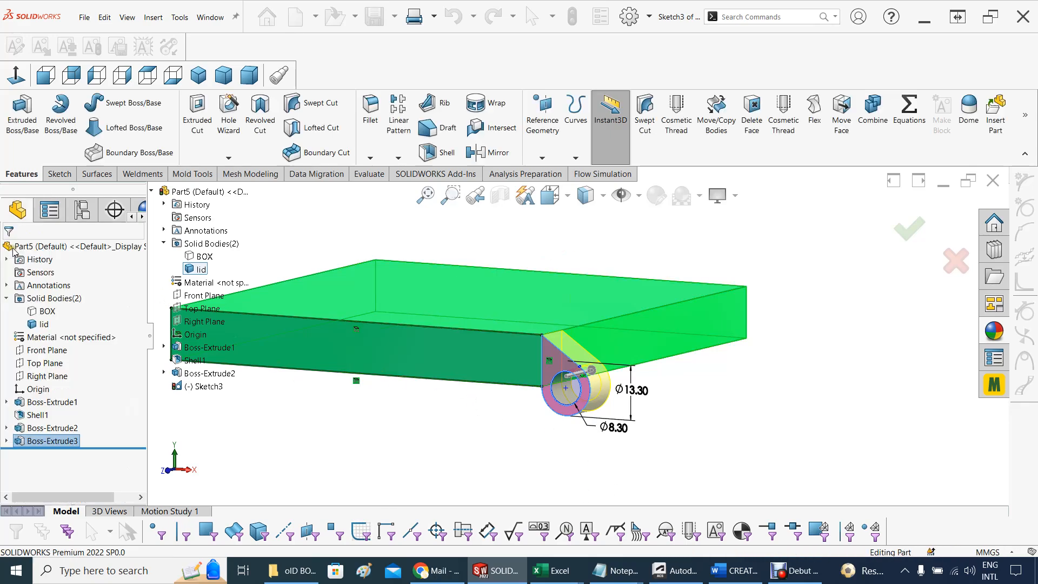
# Set up a linear pattern along the lid's top edge opposite the knuckle, with 5 instances spaced 22.9 mm apart
pyautogui.moveTo(427, 433)
pyautogui.mouseDown(button='middle')
pyautogui.moveTo(367, 425)
pyautogui.moveTo(454, 420)
pyautogui.moveTo(417, 415)
pyautogui.mouseUp(button='middle')
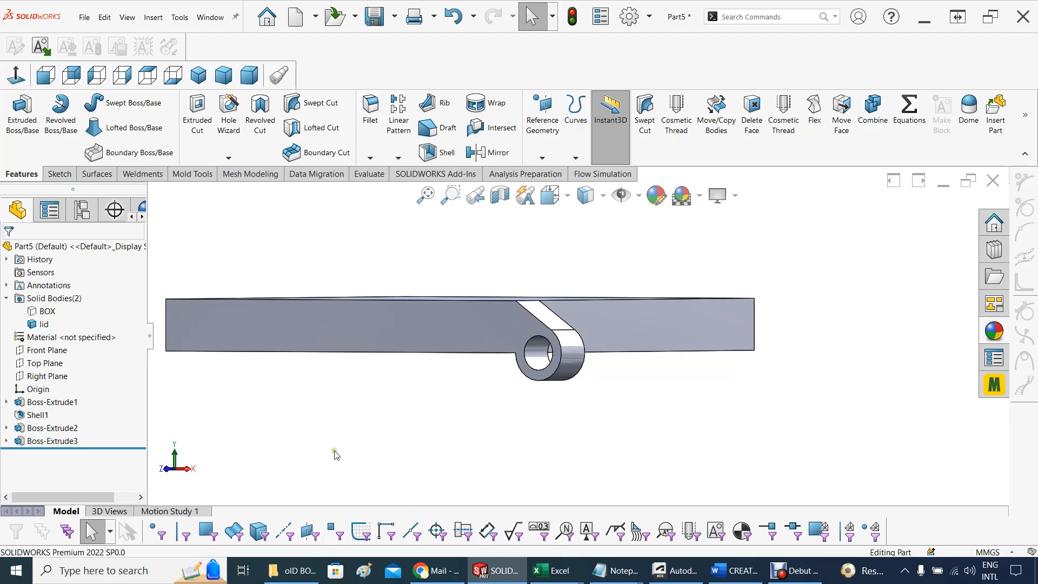
pyautogui.moveTo(627, 439)
pyautogui.mouseDown(button='middle')
pyautogui.moveTo(609, 470)
pyautogui.moveTo(646, 466)
pyautogui.moveTo(664, 449)
pyautogui.moveTo(662, 424)
pyautogui.moveTo(632, 440)
pyautogui.mouseUp(button='middle')
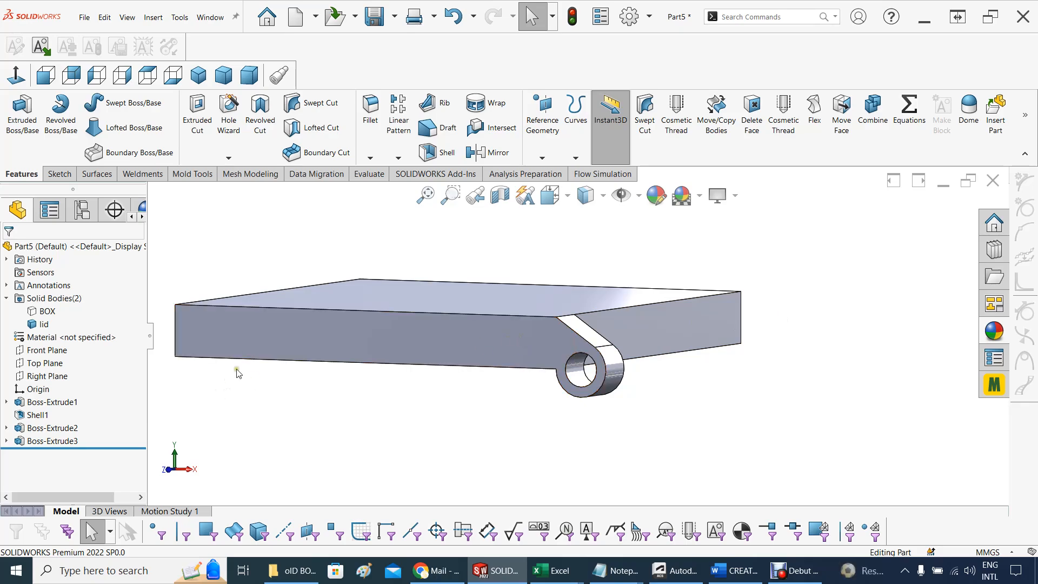
pyautogui.click(402, 158)
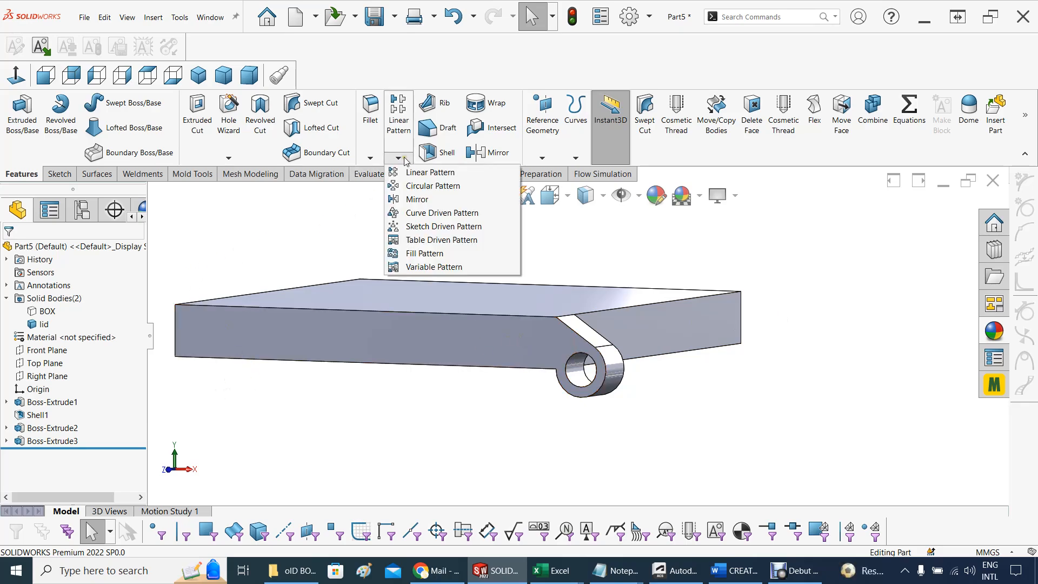
pyautogui.click(427, 172)
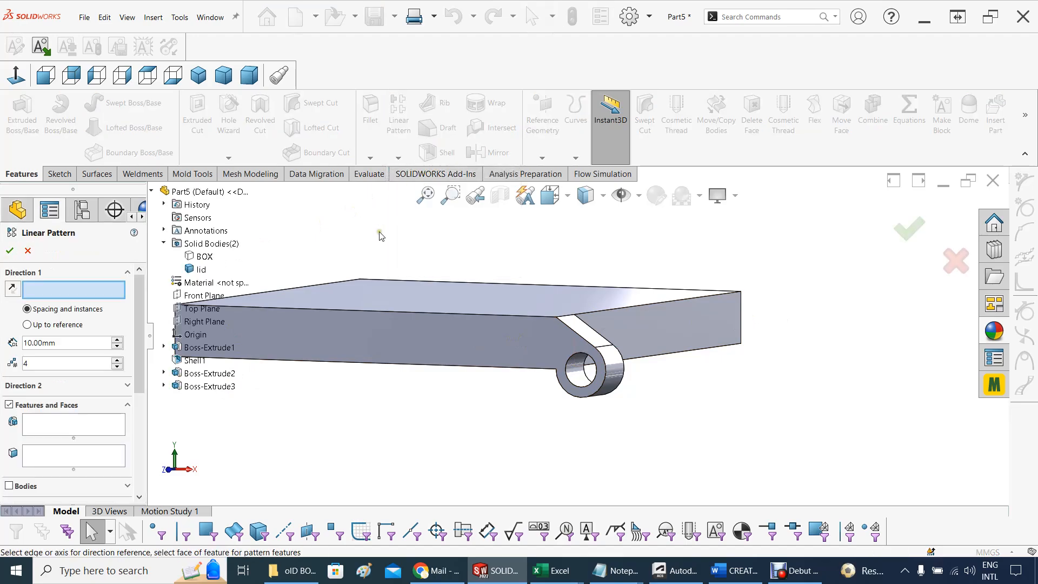
pyautogui.moveTo(667, 255); pyautogui.dragTo(623, 292, button='middle')
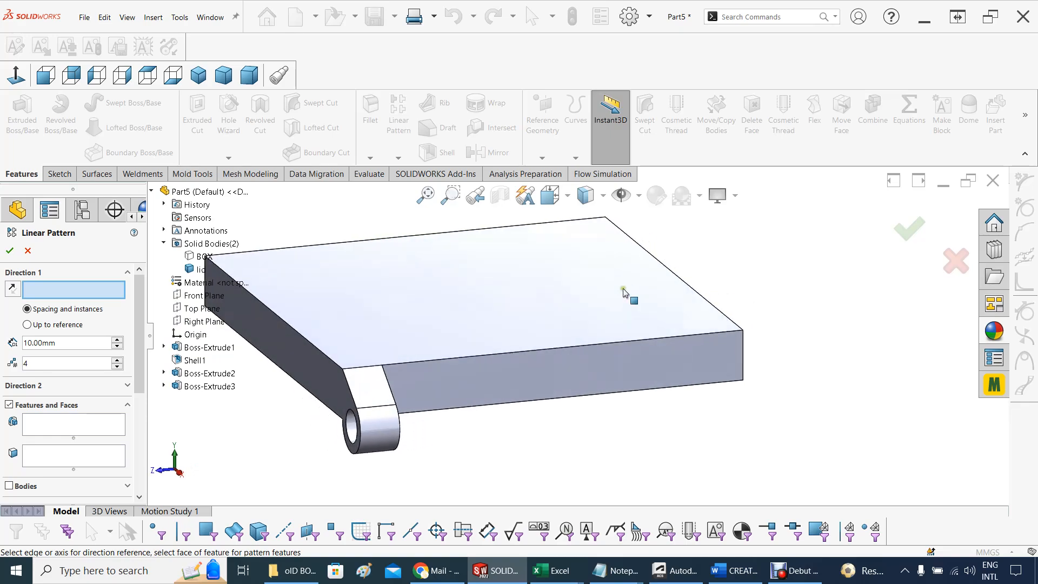
pyautogui.click(319, 244)
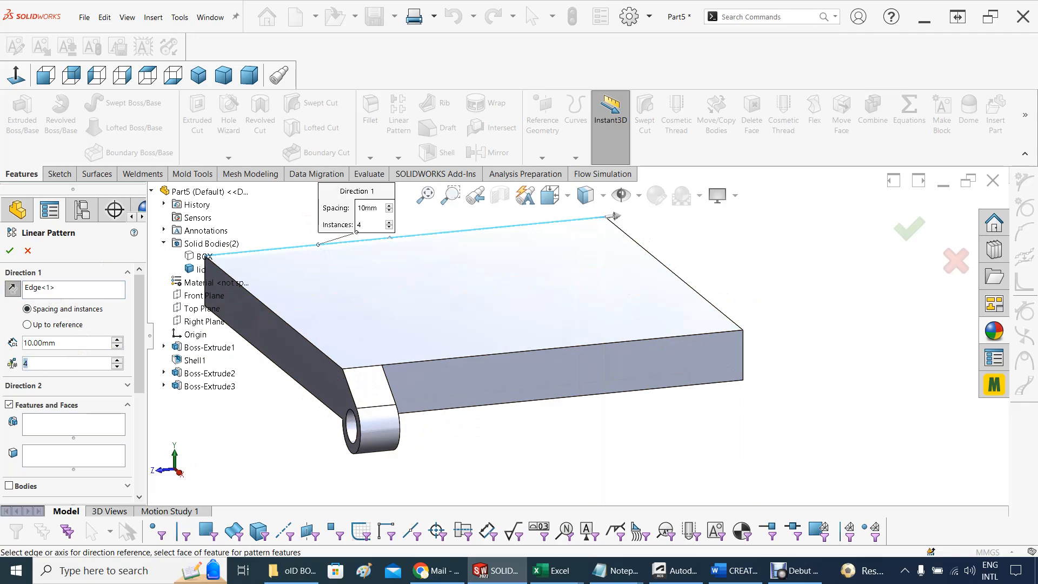
pyautogui.write('5')
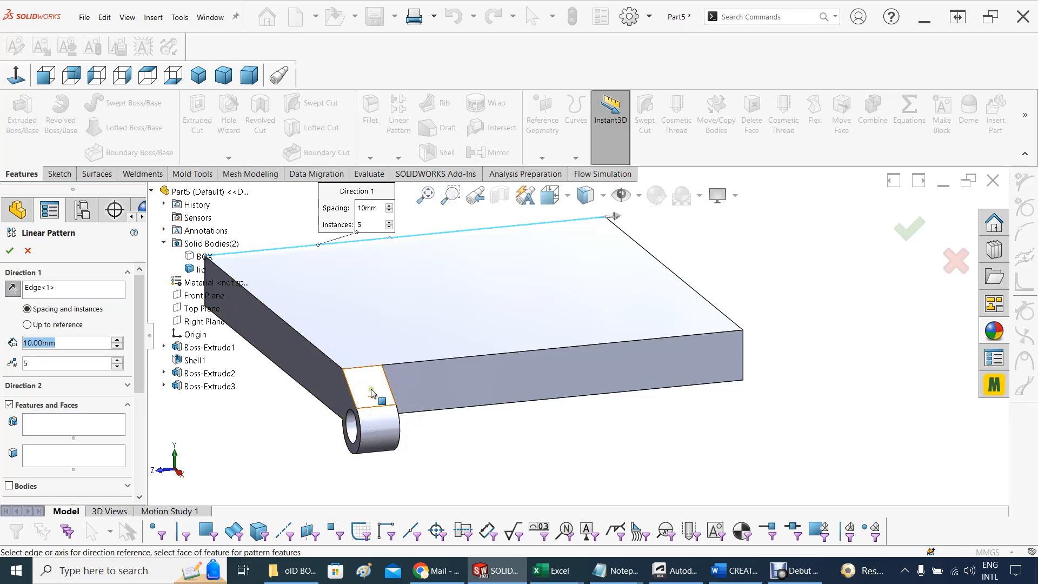
pyautogui.click(61, 343)
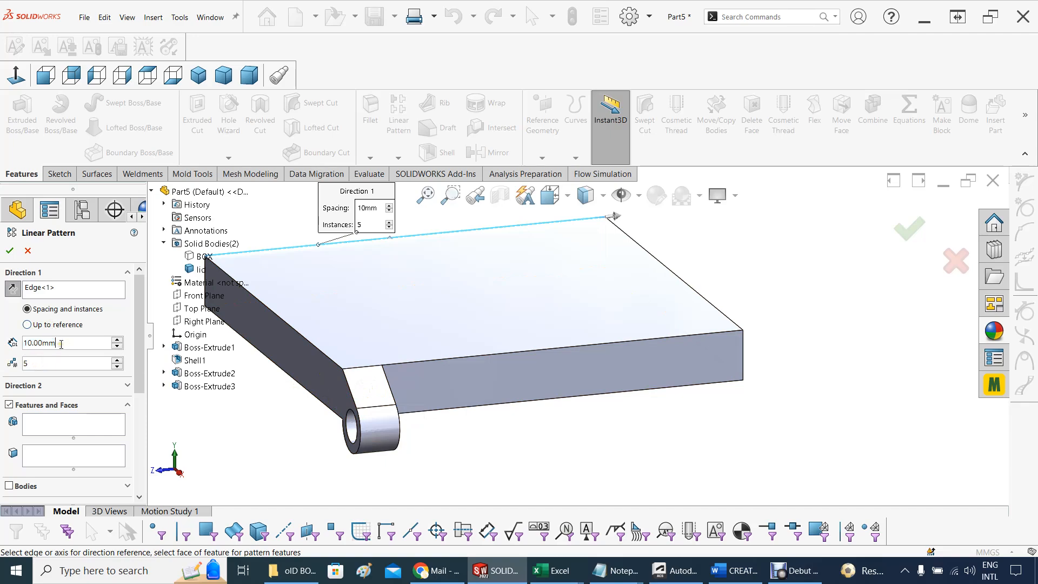
pyautogui.doubleClick(78, 342)
pyautogui.write('22.9')
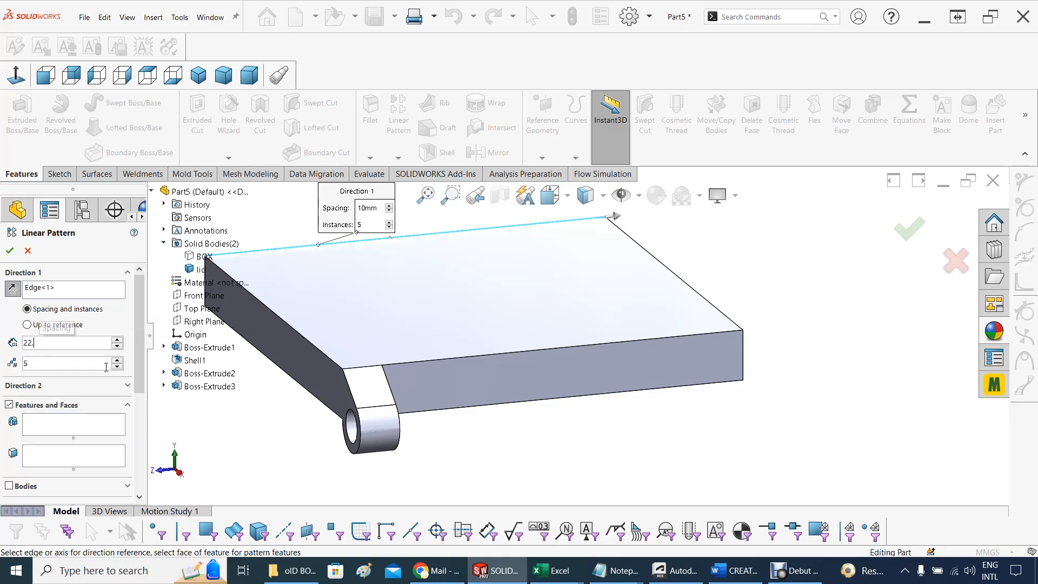
pyautogui.click(7, 326)
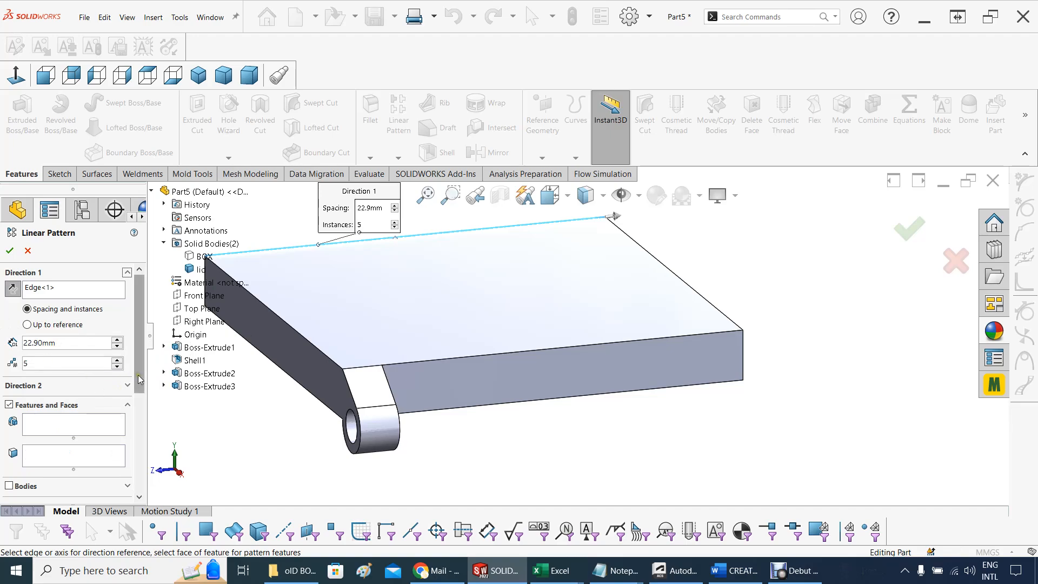
# Choose the knuckle extrusion Boss-Extrude3 as the feature to pattern and check the preview along the lid's hinge side
pyautogui.scroll(-3, 103, 381)
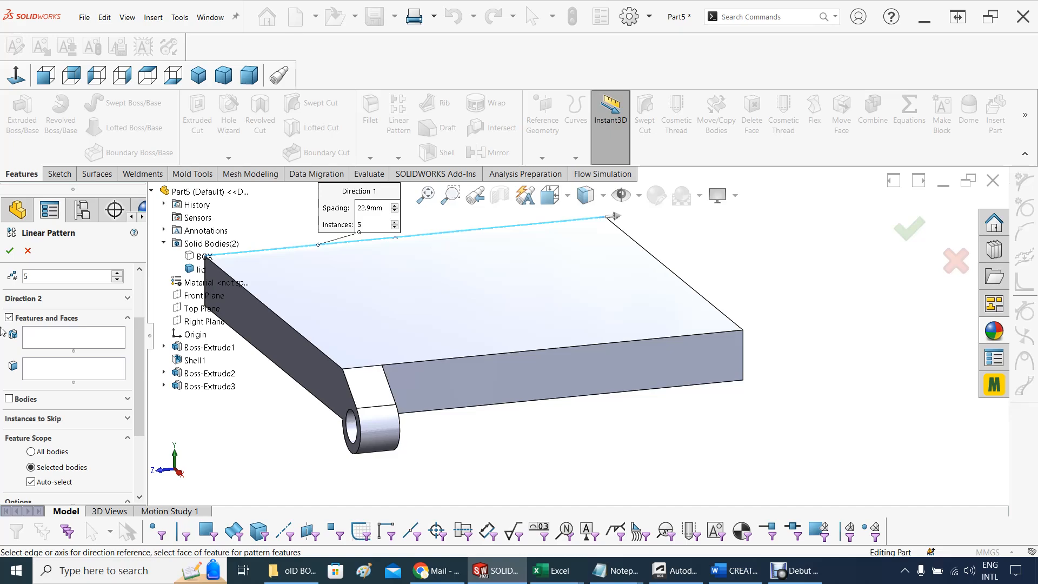
pyautogui.click(40, 346)
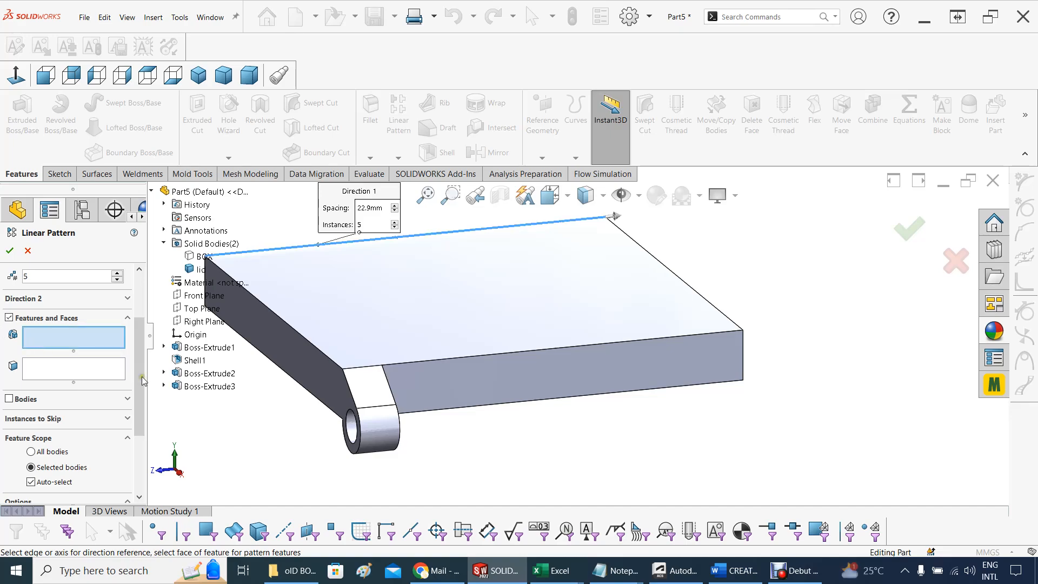
pyautogui.click(210, 385)
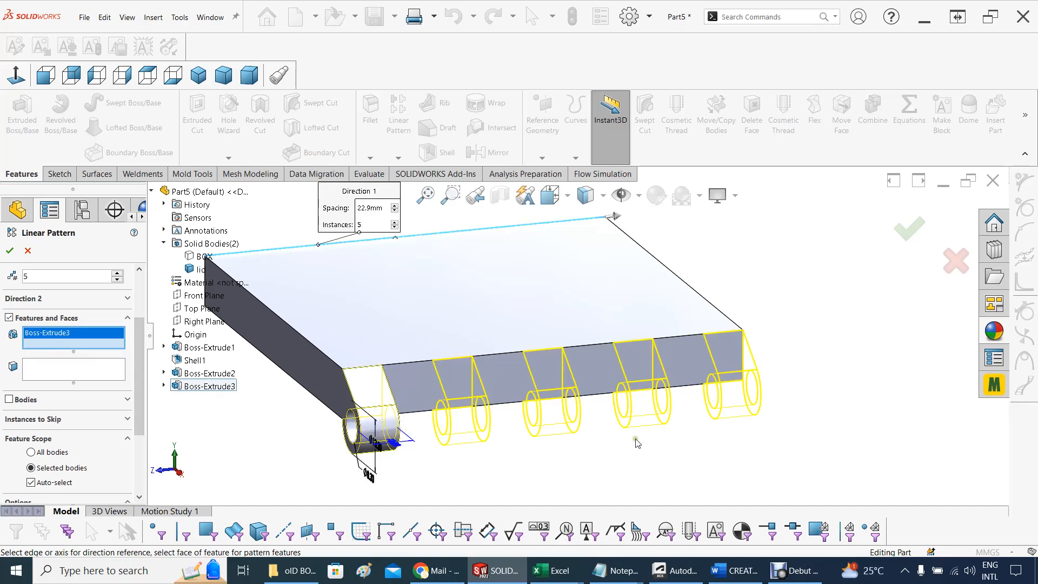
pyautogui.moveTo(615, 453); pyautogui.dragTo(577, 441, button='middle')
pyautogui.scroll(-5, 627, 378)
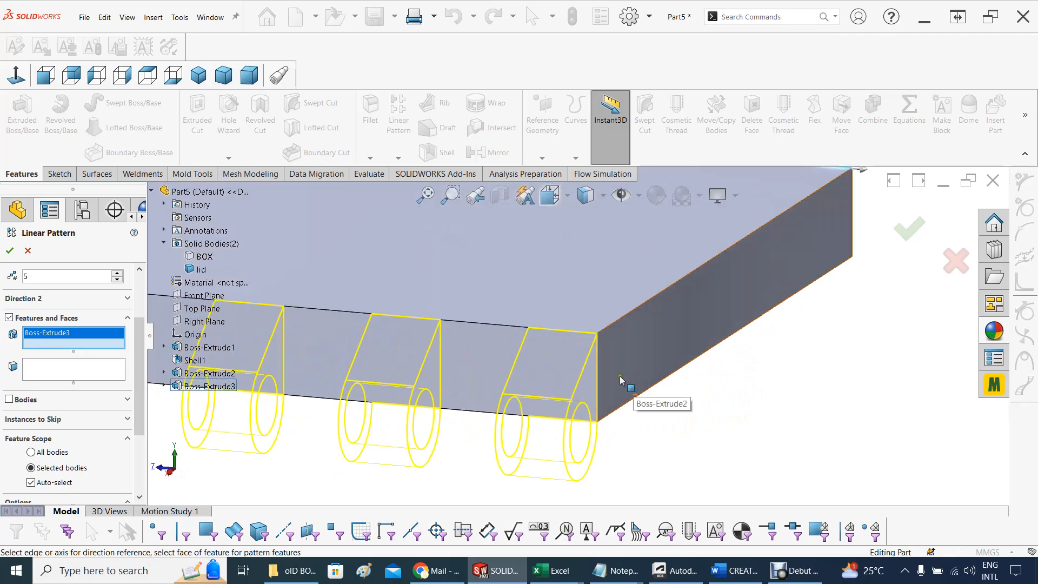
pyautogui.click(594, 355)
pyautogui.scroll(5, 346, 460)
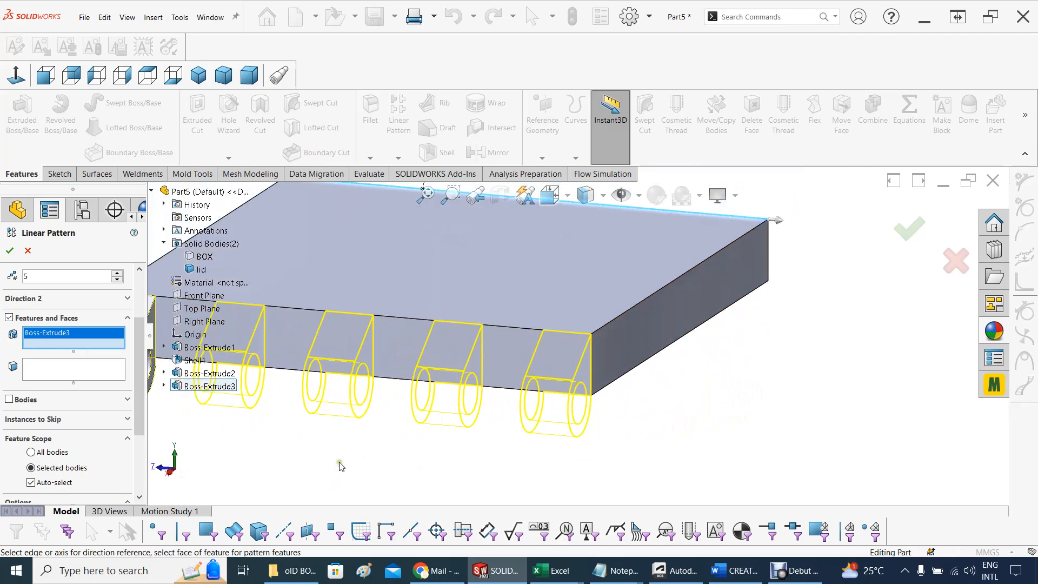
pyautogui.moveTo(348, 457); pyautogui.dragTo(396, 459, button='middle')
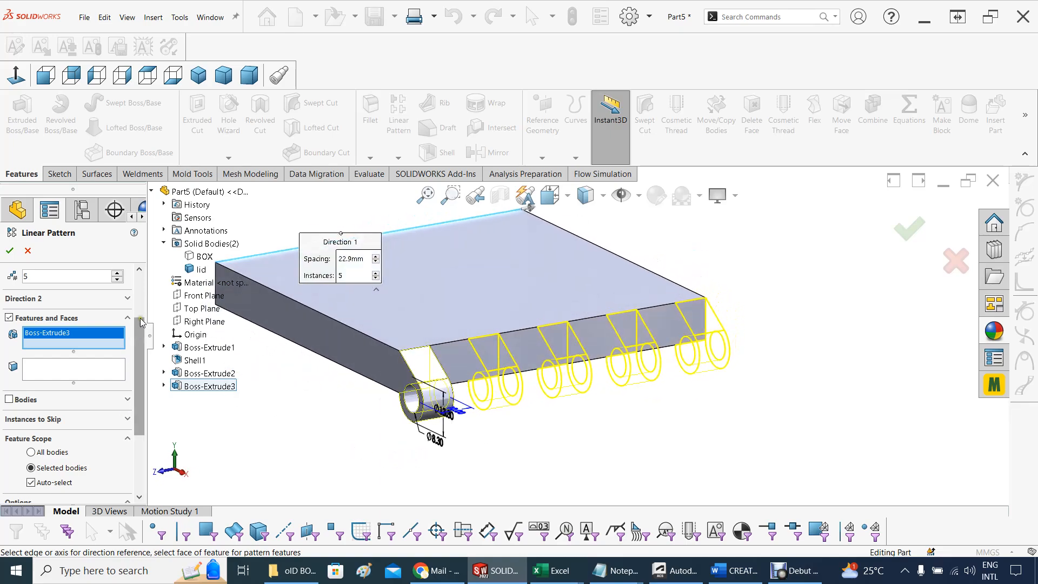
pyautogui.scroll(3, 139, 318)
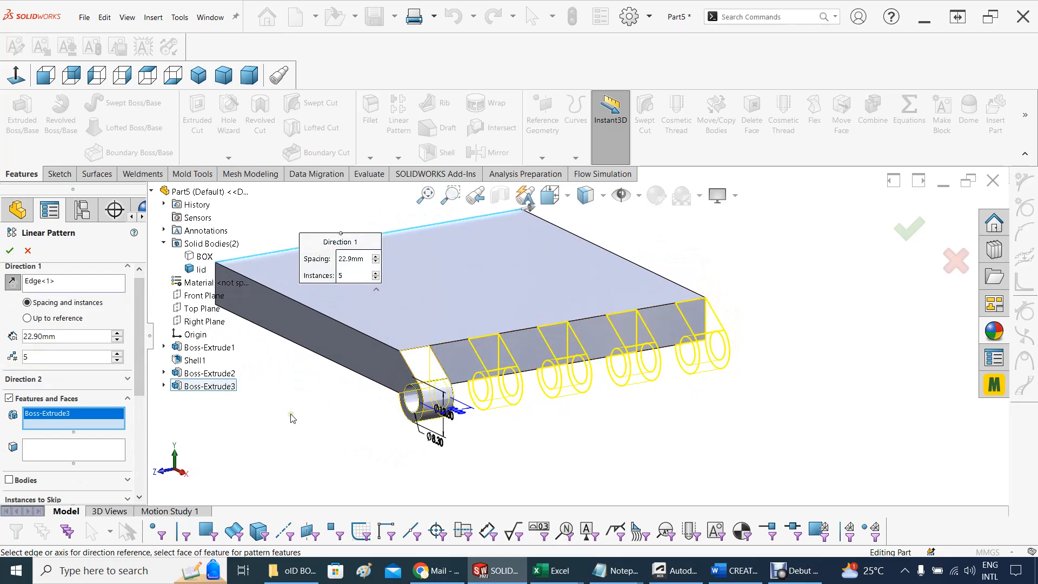
# Review the linear pattern's feature scope and options, and complete the knuckle pattern along the lid's hinge side
pyautogui.scroll(1, 293, 419)
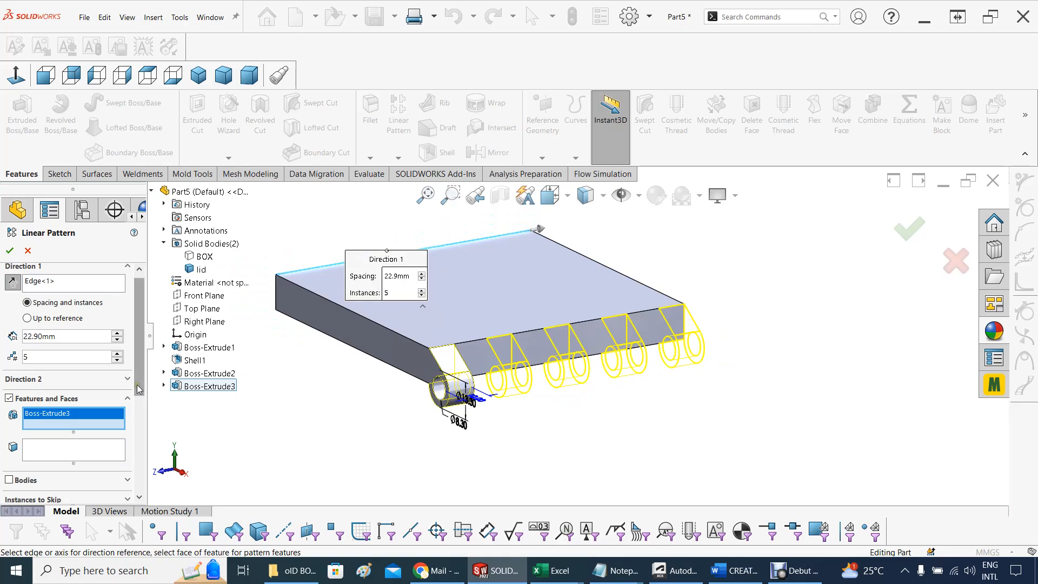
pyautogui.scroll(-3, 130, 464)
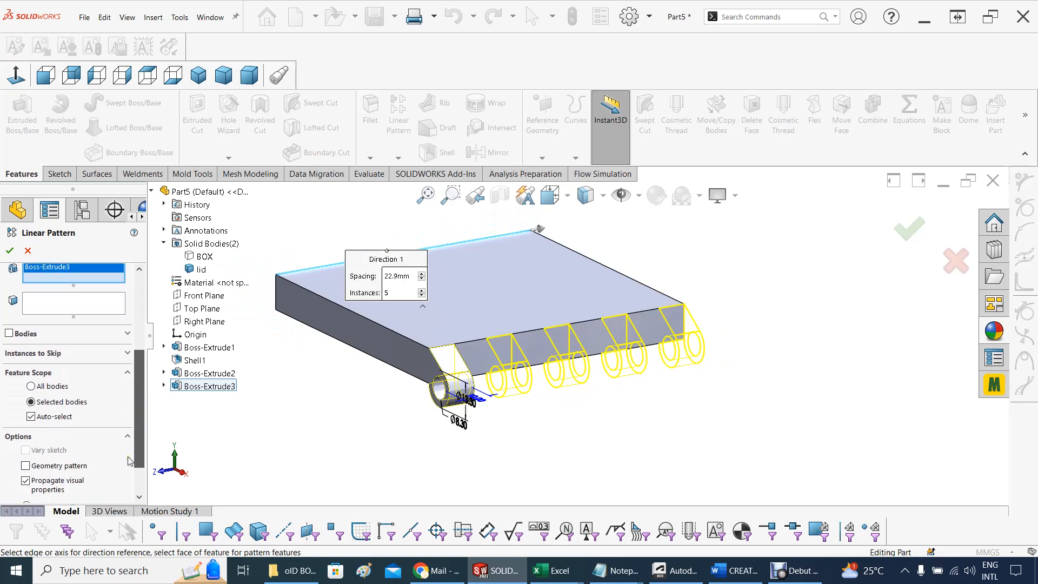
pyautogui.scroll(-2, 130, 461)
pyautogui.scroll(5, 122, 396)
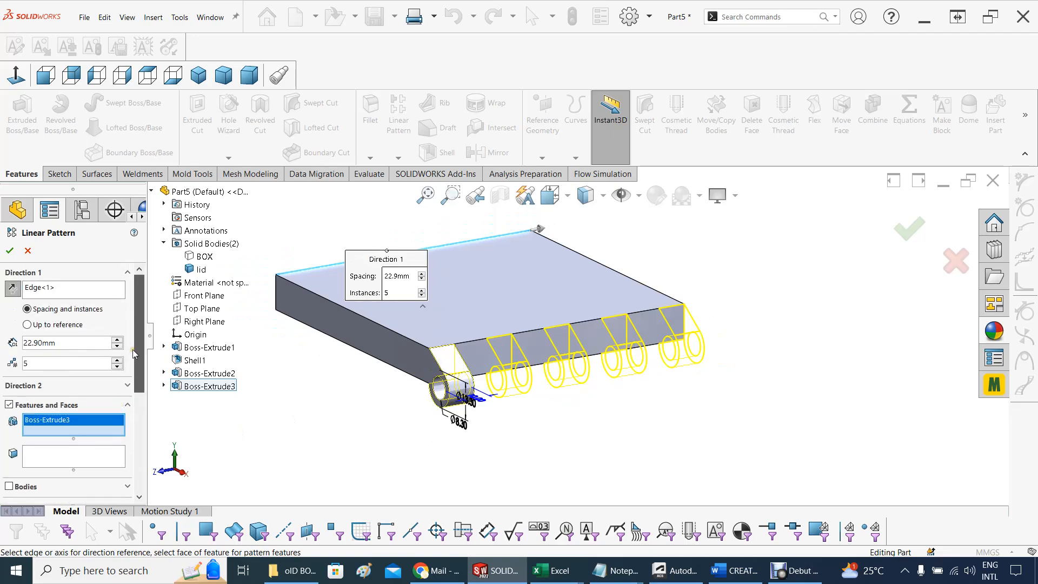
pyautogui.click(11, 251)
# Examine the patterned knuckles and the gaps between them along the lid's hinge side from several angles
pyautogui.moveTo(327, 441); pyautogui.dragTo(378, 413, button='middle')
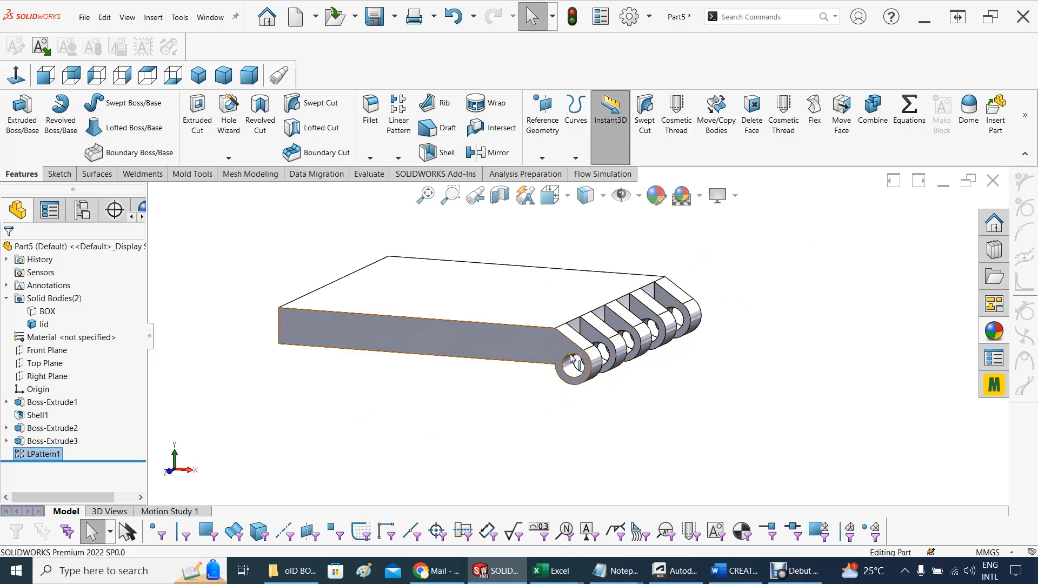
pyautogui.scroll(2, 505, 420)
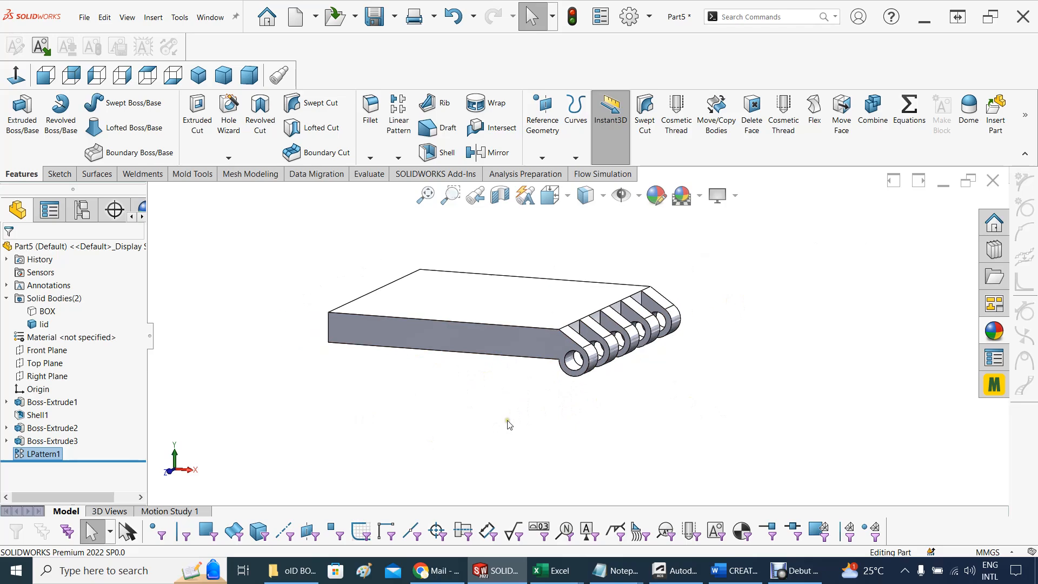
pyautogui.moveTo(554, 400)
pyautogui.mouseDown(button='middle')
pyautogui.moveTo(568, 301)
pyautogui.moveTo(632, 368)
pyautogui.moveTo(546, 361)
pyautogui.moveTo(556, 375)
pyautogui.moveTo(574, 371)
pyautogui.moveTo(561, 375)
pyautogui.moveTo(549, 408)
pyautogui.moveTo(574, 394)
pyautogui.moveTo(555, 386)
pyautogui.mouseUp(button='middle')
pyautogui.press('Escape')
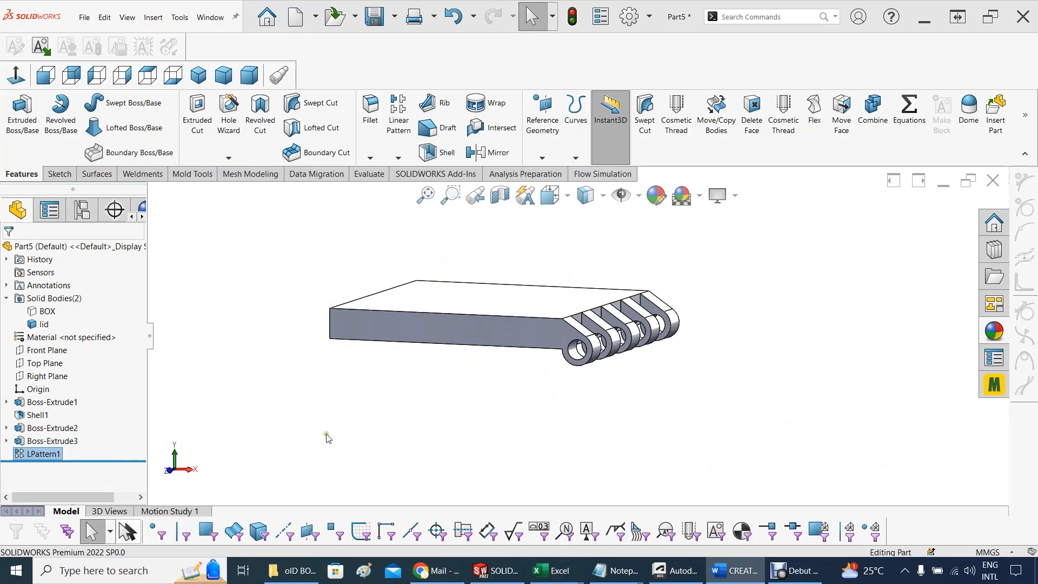
pyautogui.moveTo(503, 454); pyautogui.dragTo(451, 461, button='middle')
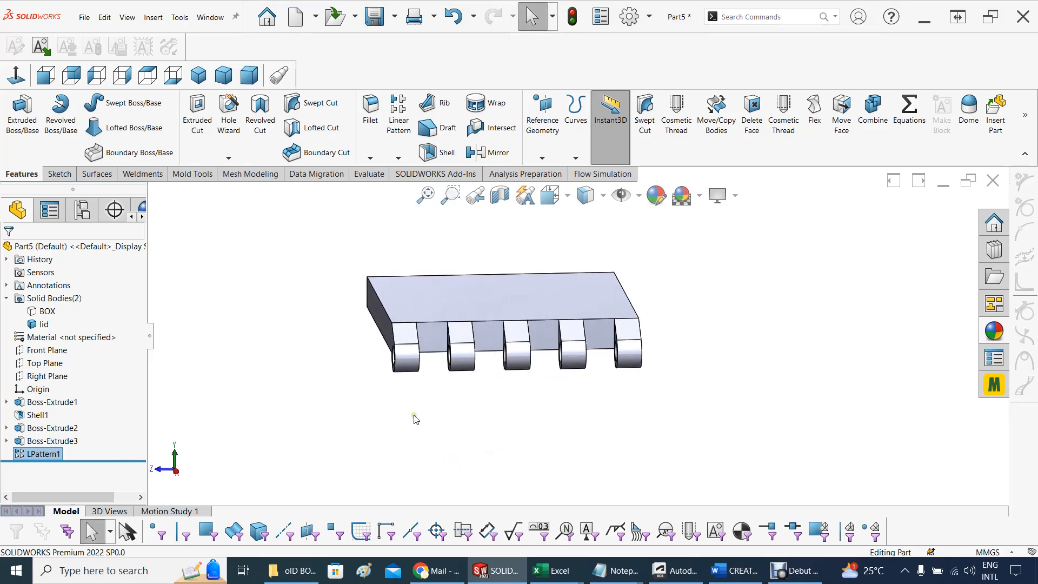
pyautogui.moveTo(424, 395); pyautogui.dragTo(392, 394, button='middle')
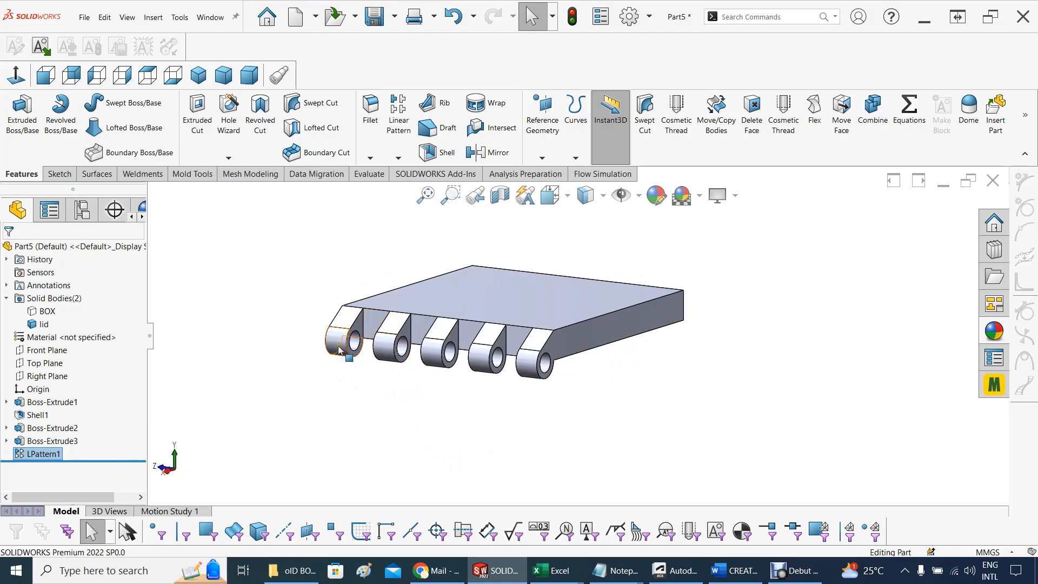
pyautogui.moveTo(377, 400)
pyautogui.mouseDown(button='middle')
pyautogui.moveTo(405, 390)
pyautogui.moveTo(389, 394)
pyautogui.mouseUp(button='middle')
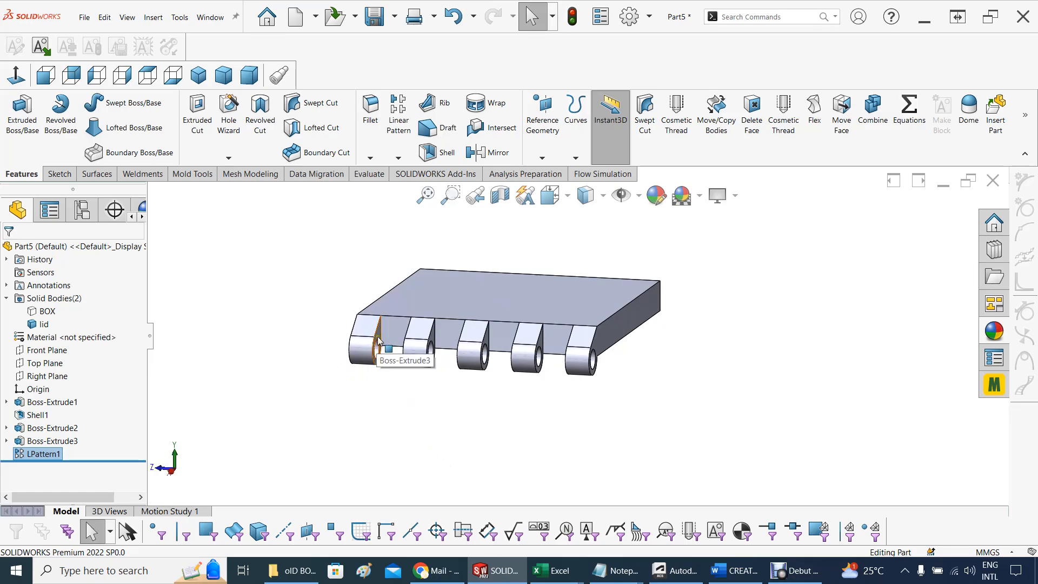
pyautogui.moveTo(331, 435)
pyautogui.mouseDown(button='middle')
pyautogui.moveTo(364, 440)
pyautogui.moveTo(331, 437)
pyautogui.mouseUp(button='middle')
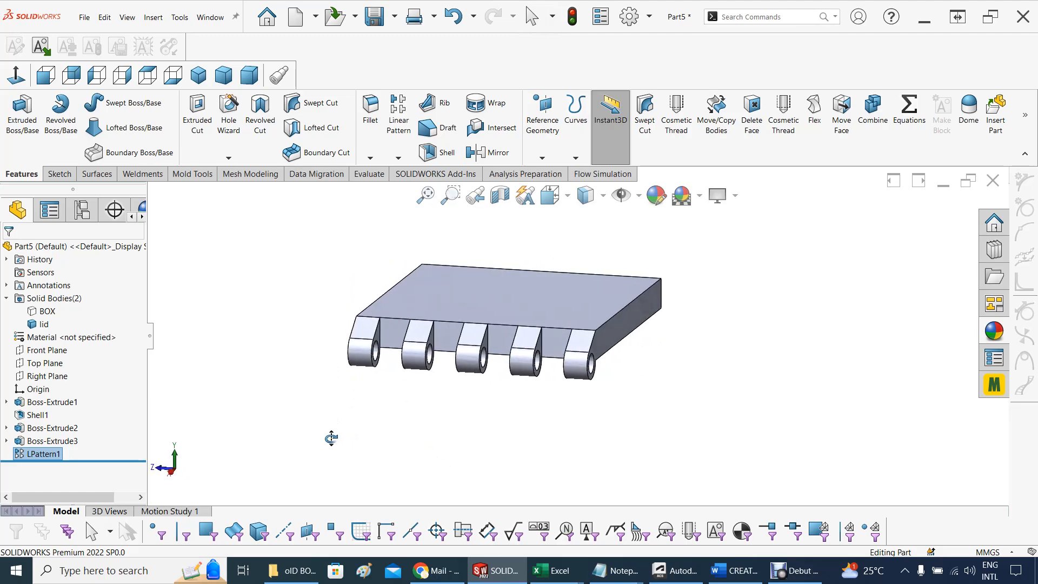
pyautogui.moveTo(332, 438); pyautogui.dragTo(334, 438, button='middle')
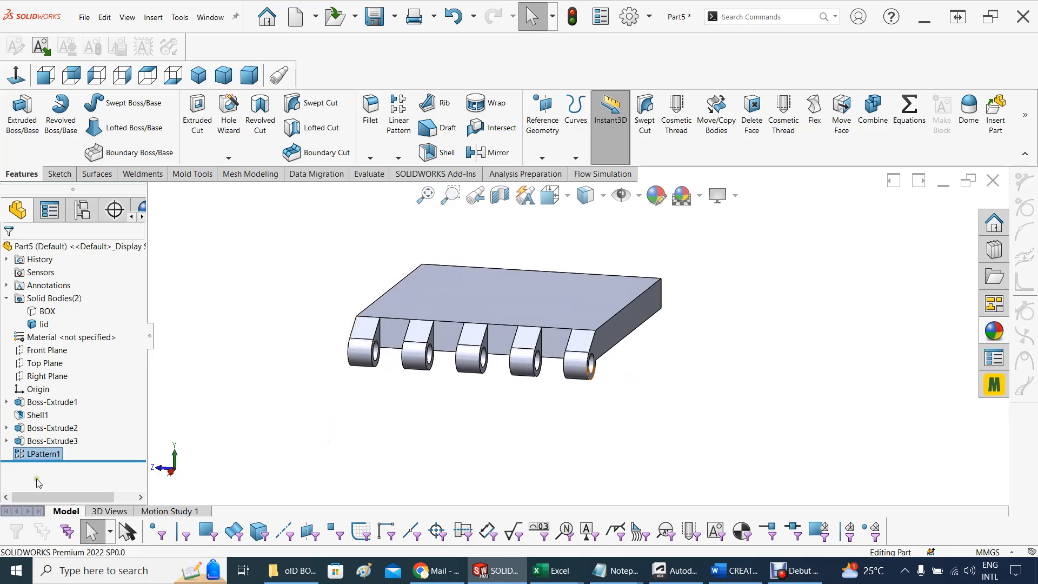
# Create a reference plane offset 0.50 mm from the original end knuckle's inner face, toward the neighbouring knuckle
pyautogui.scroll(-3, 398, 380)
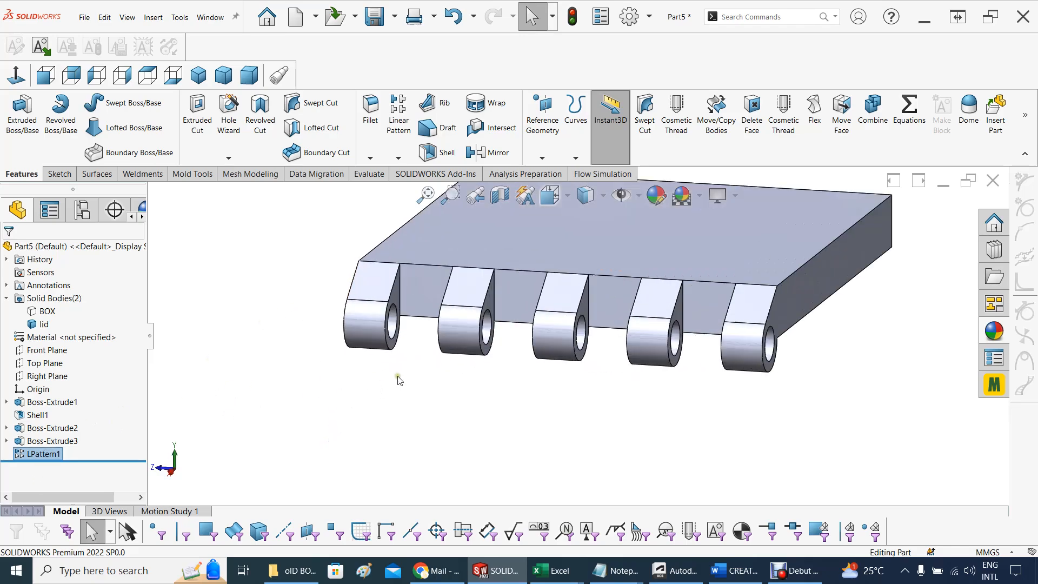
pyautogui.click(393, 300)
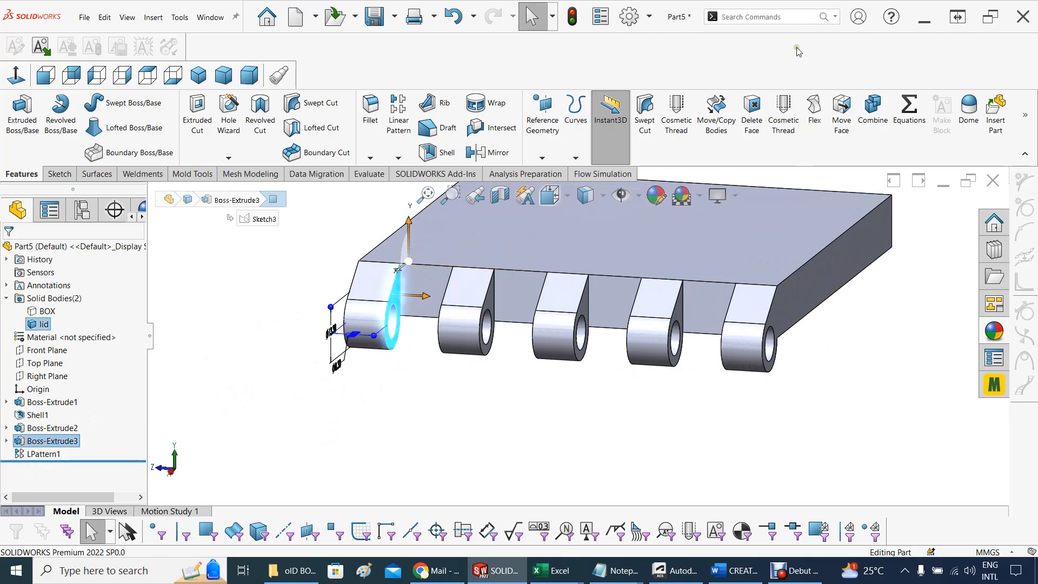
pyautogui.click(535, 123)
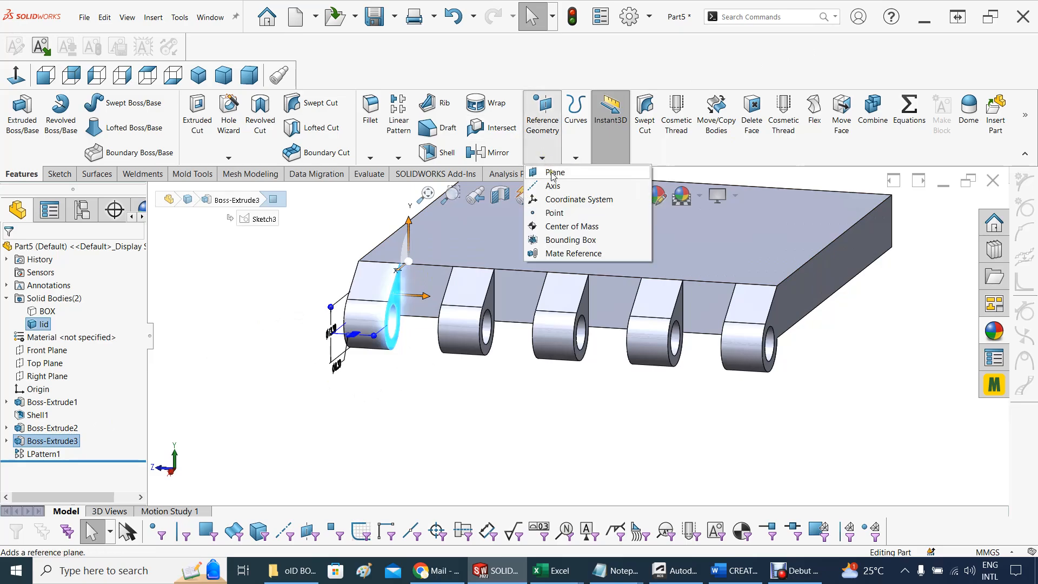
pyautogui.click(536, 170)
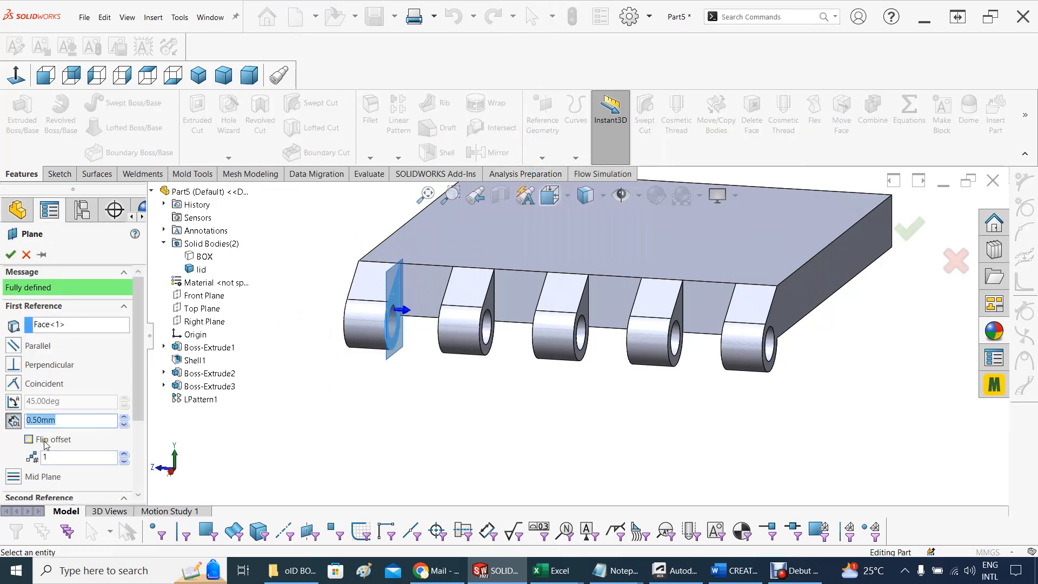
pyautogui.click(75, 424)
pyautogui.scroll(-2, 81, 390)
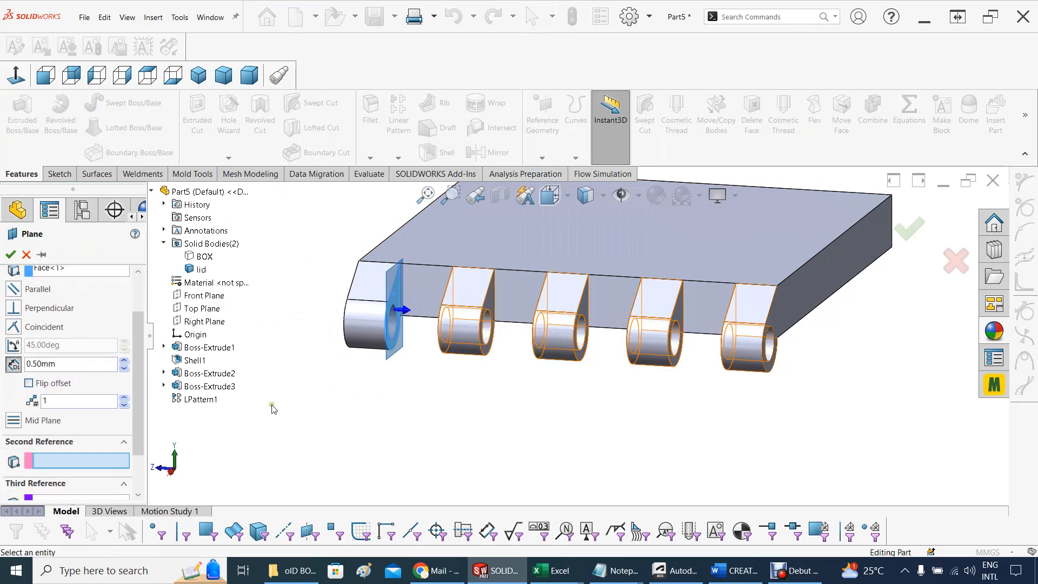
pyautogui.moveTo(271, 410); pyautogui.dragTo(285, 401, button='middle')
pyautogui.scroll(-4, 407, 354)
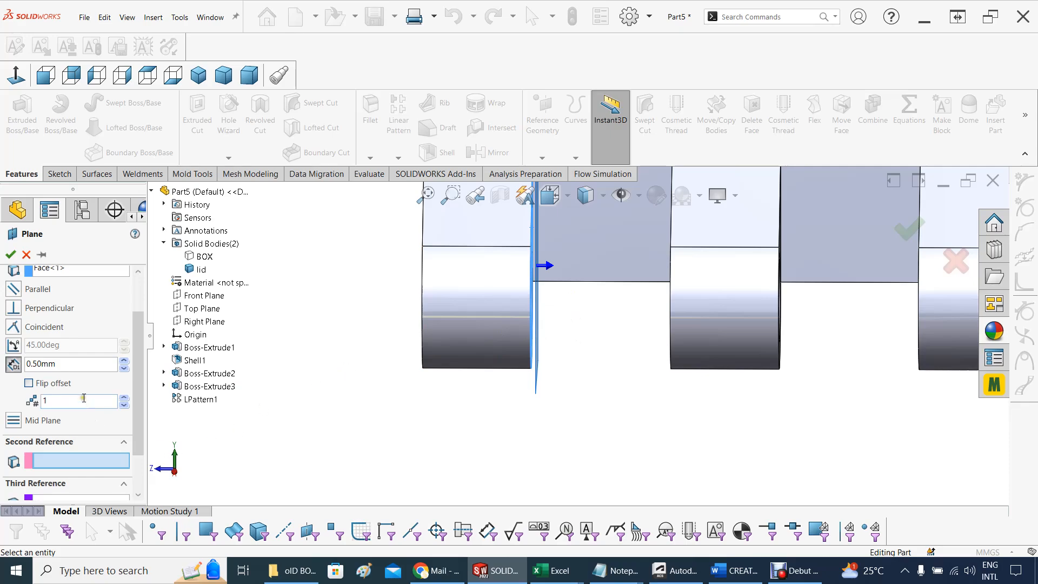
pyautogui.scroll(3, 331, 369)
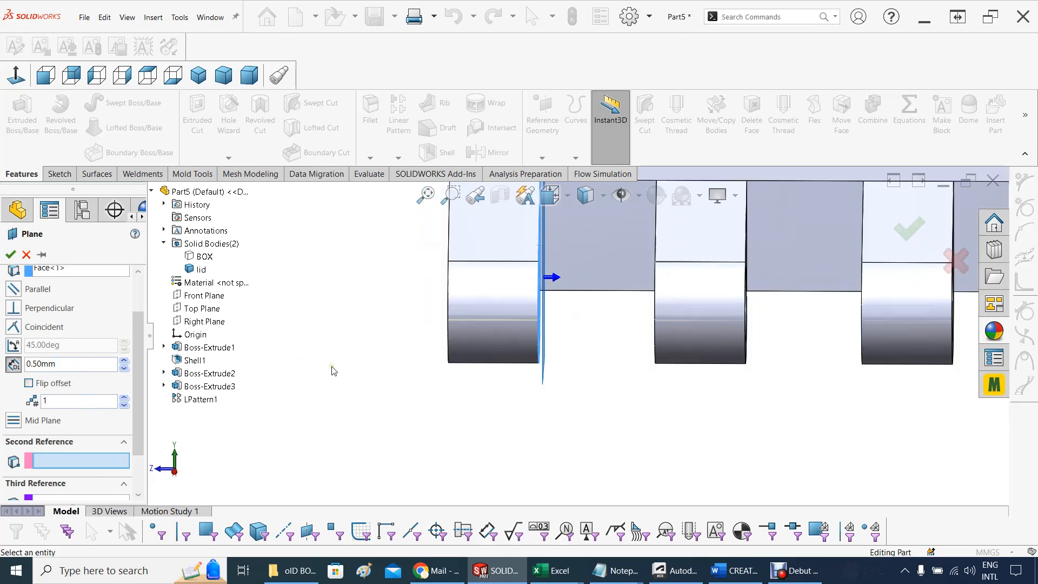
pyautogui.moveTo(419, 376)
pyautogui.mouseDown(button='middle')
pyautogui.moveTo(382, 378)
pyautogui.moveTo(408, 366)
pyautogui.mouseUp(button='middle')
pyautogui.scroll(1, 408, 365)
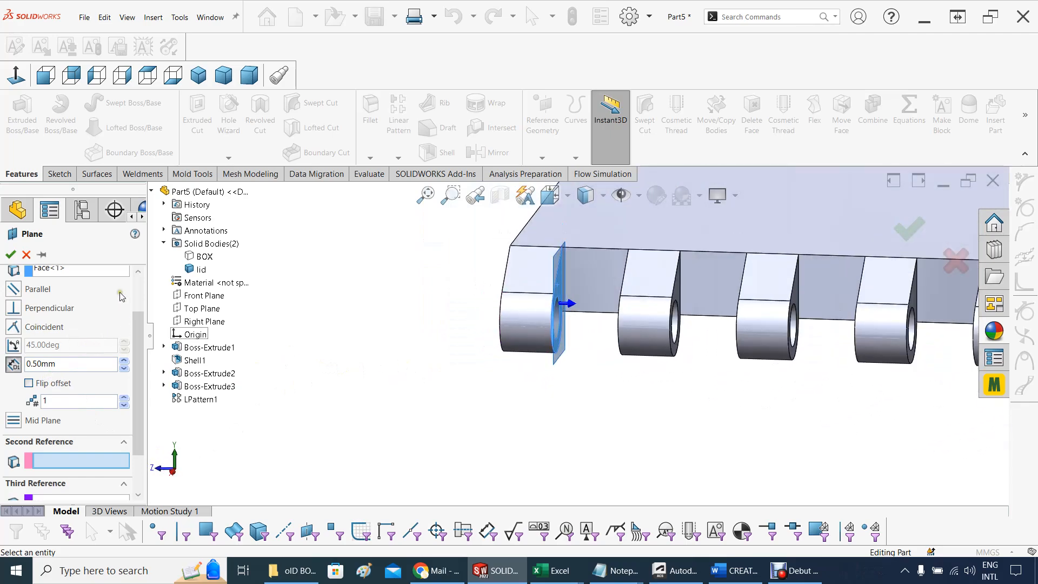
pyautogui.click(10, 254)
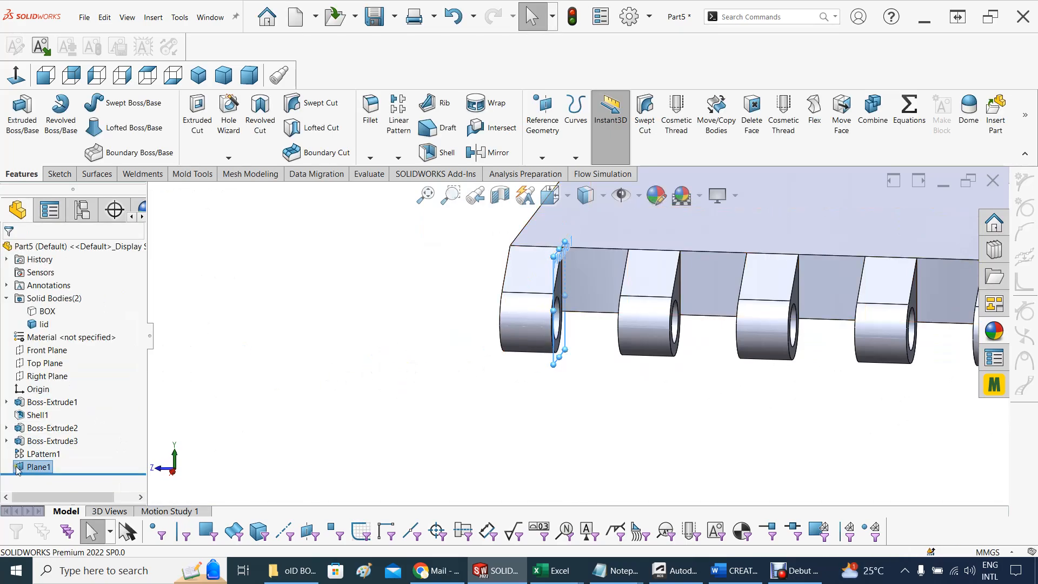
# Start a sketch on Plane1 beside the end knuckle and orient the view normal to it
pyautogui.click(34, 466)
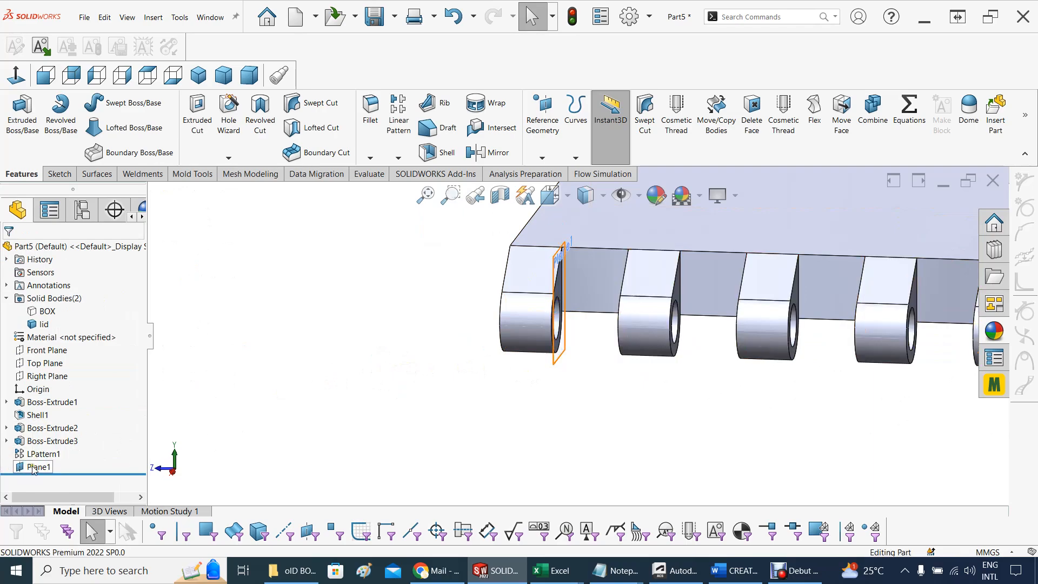
pyautogui.rightClick(33, 468)
pyautogui.click(39, 318)
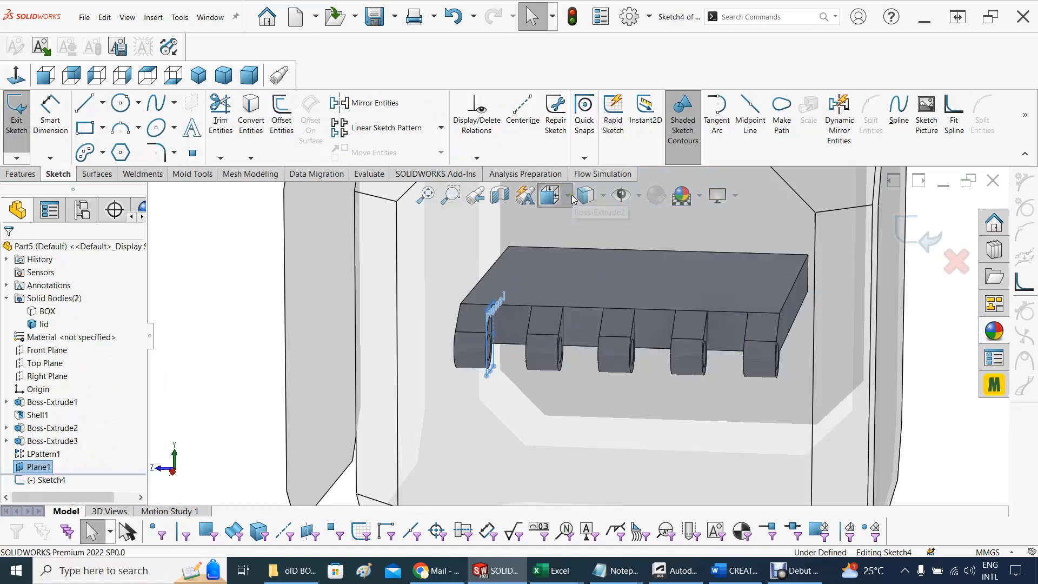
pyautogui.click(569, 197)
pyautogui.click(655, 297)
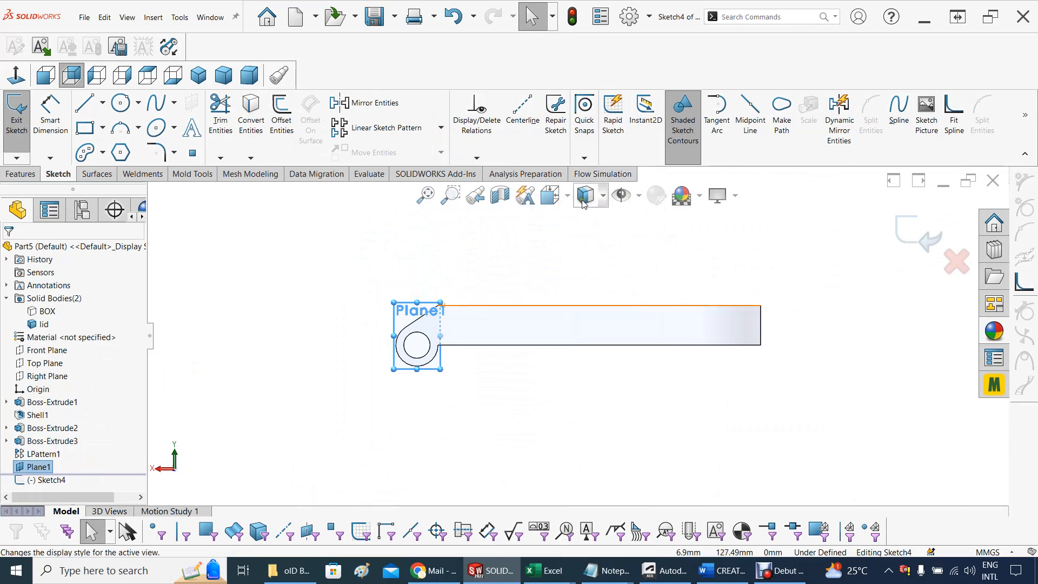
pyautogui.click(550, 196)
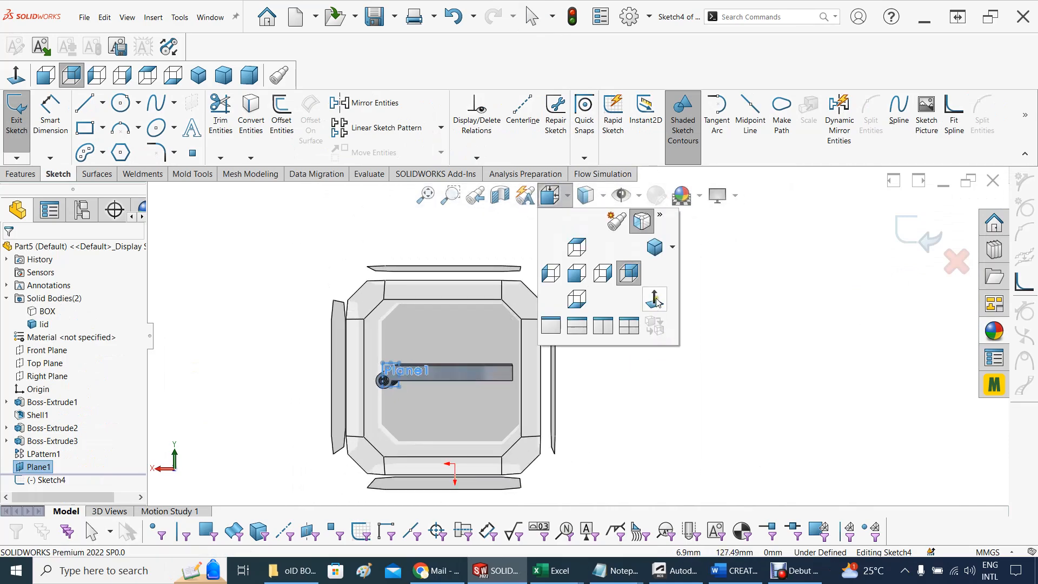
pyautogui.click(655, 299)
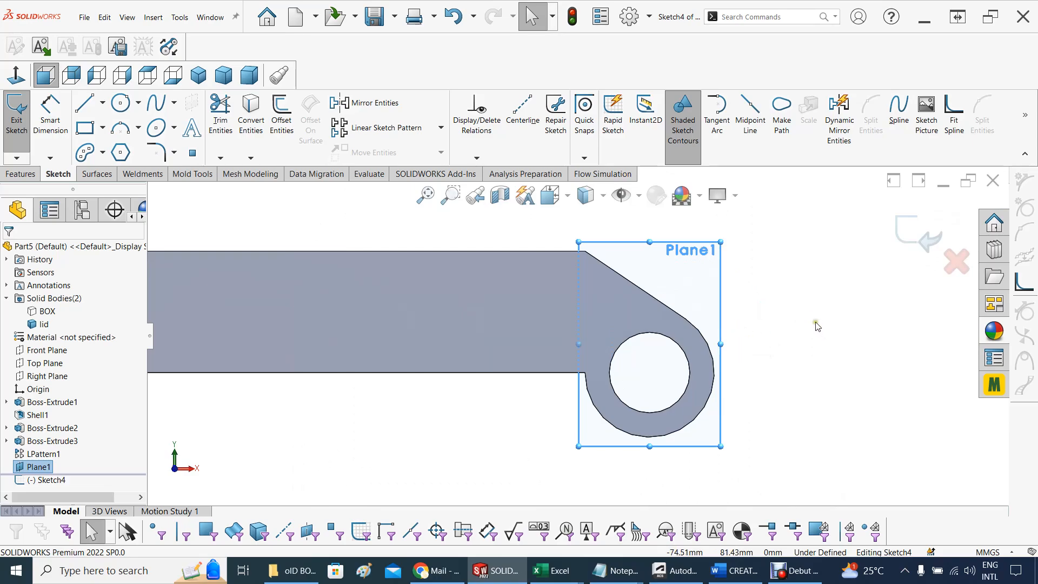
pyautogui.click(787, 353)
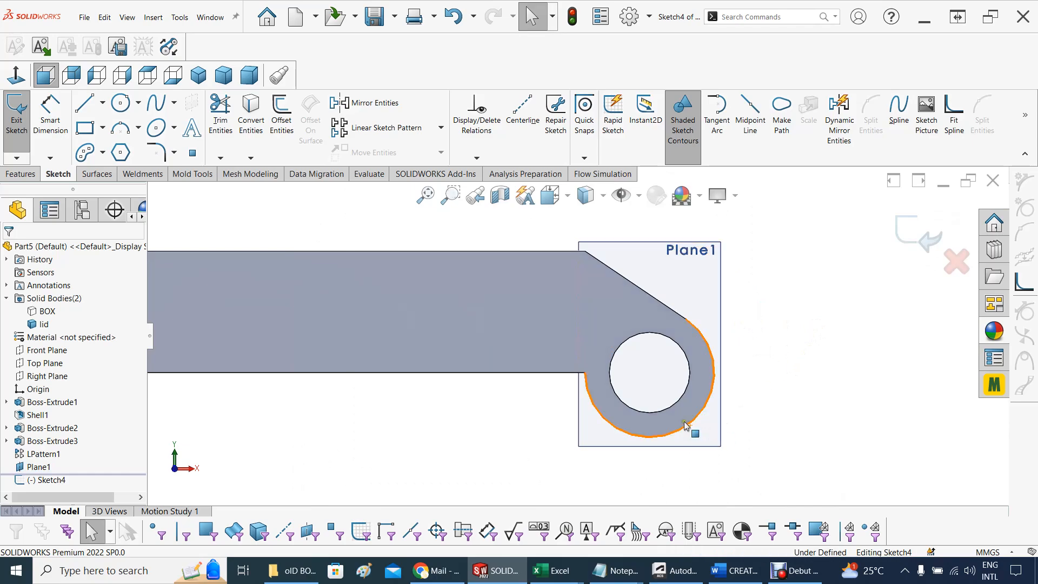
# Convert the knuckle's hole edge into the sketch and draw a concentric circle about 13.3 mm in diameter on the knuckle's outer edge
pyautogui.click(664, 336)
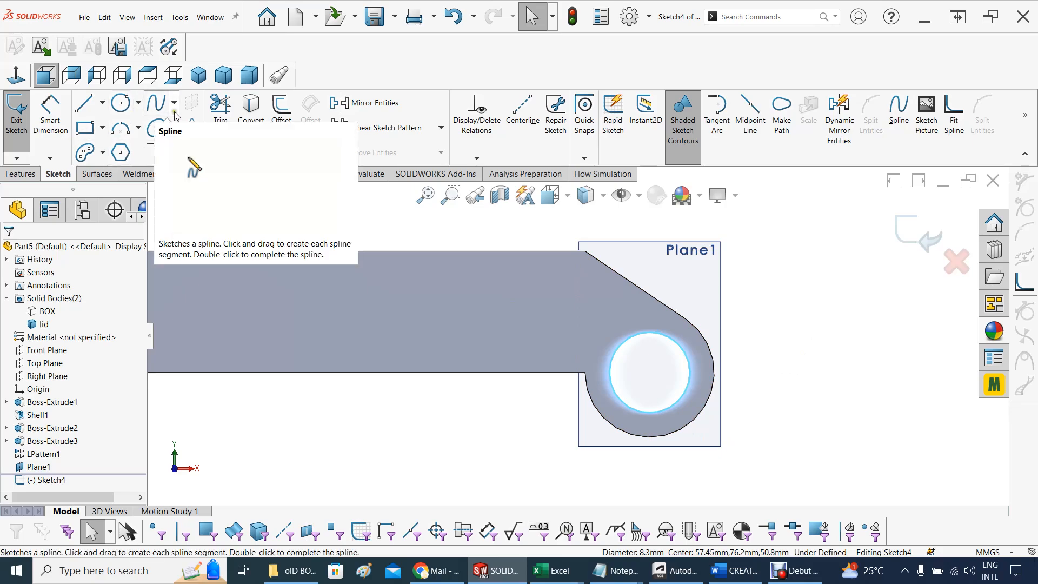
pyautogui.click(251, 110)
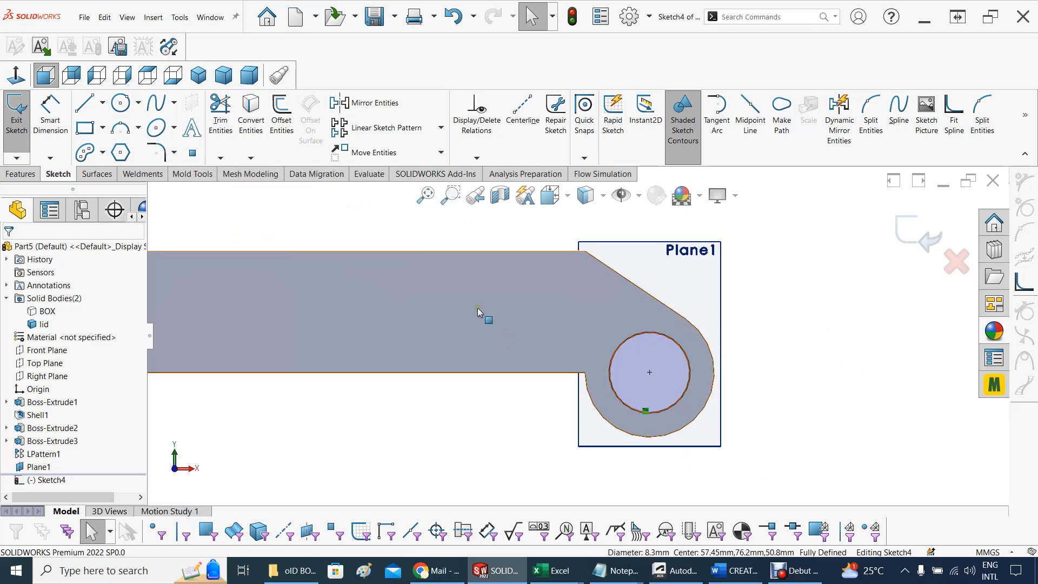
pyautogui.click(138, 103)
pyautogui.click(129, 120)
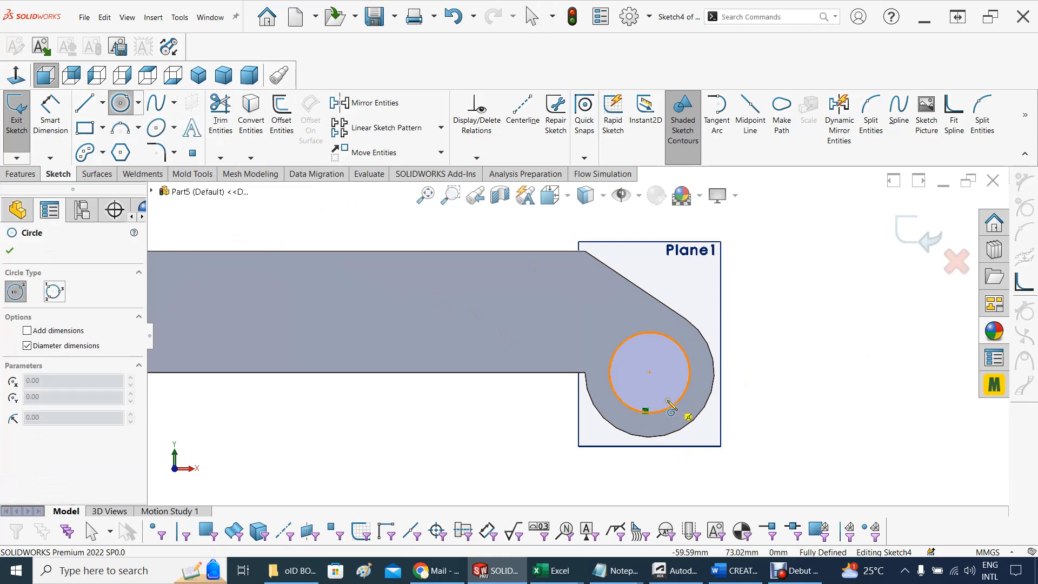
pyautogui.click(649, 372)
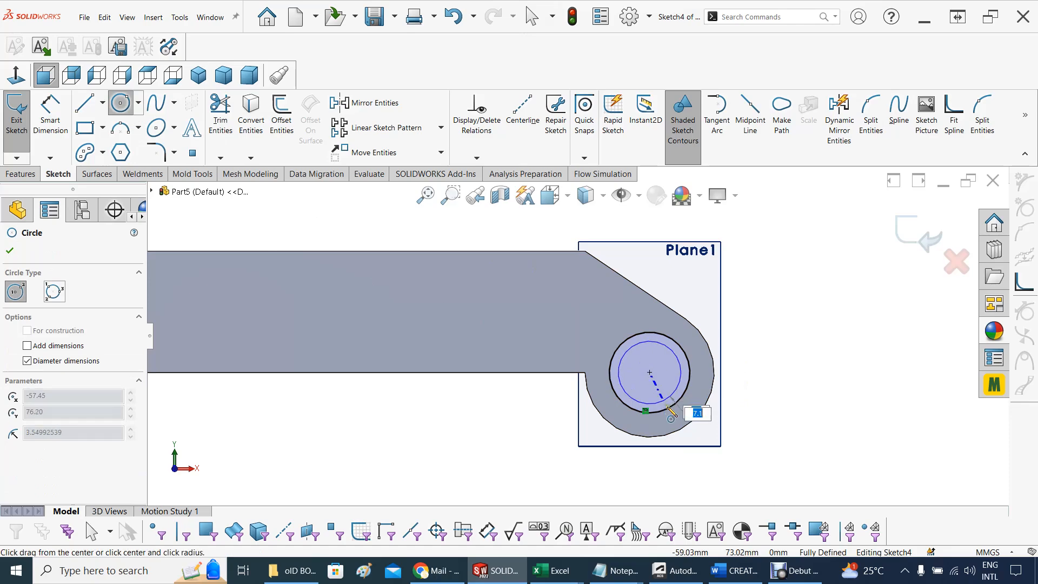
pyautogui.click(676, 433)
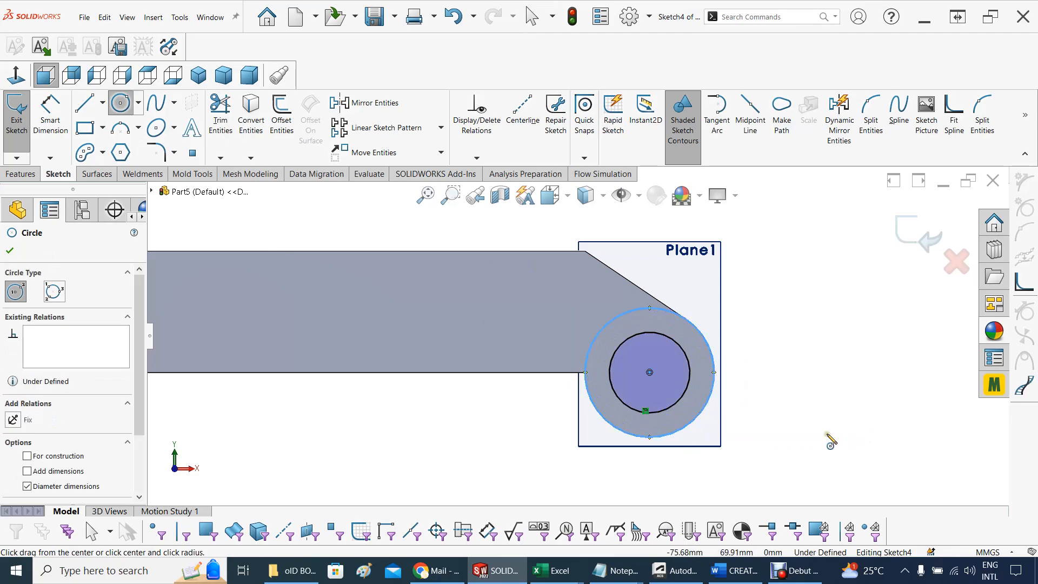
pyautogui.press('Escape')
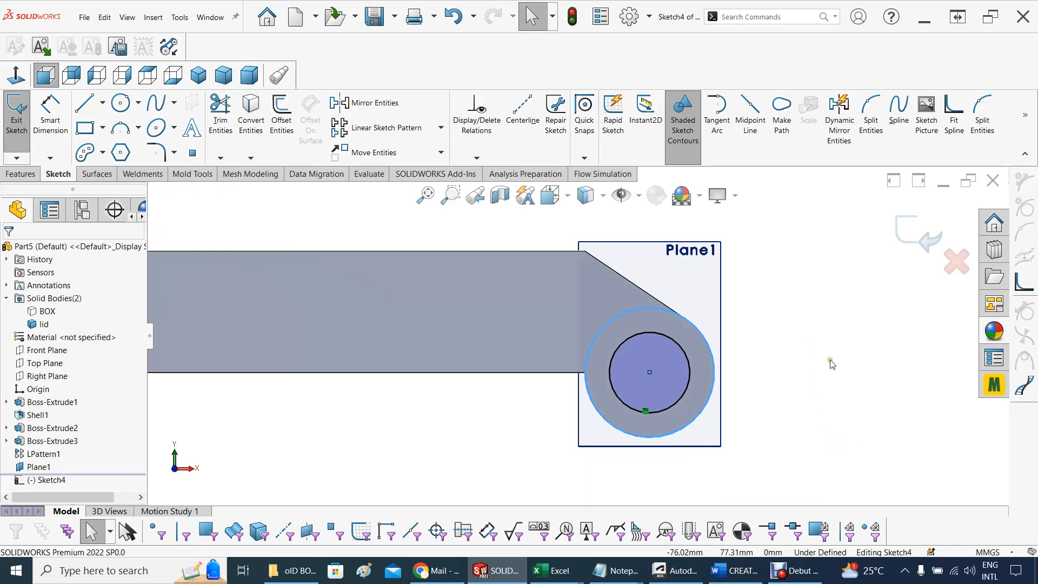
# Show the hidden BOX body beneath the lid while keeping the knuckle sketch open
pyautogui.moveTo(829, 361); pyautogui.dragTo(773, 380, button='middle')
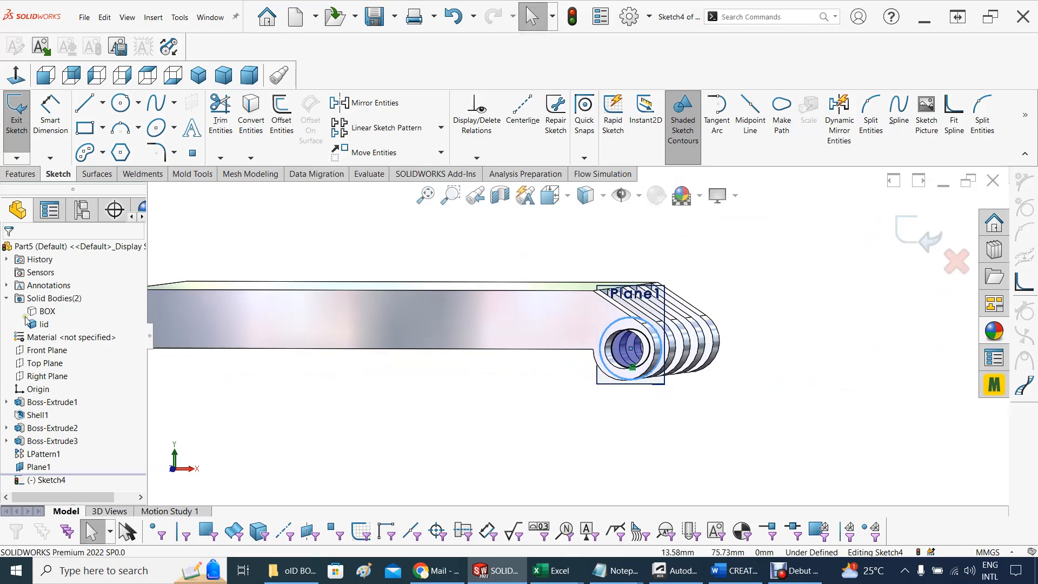
pyautogui.rightClick(37, 315)
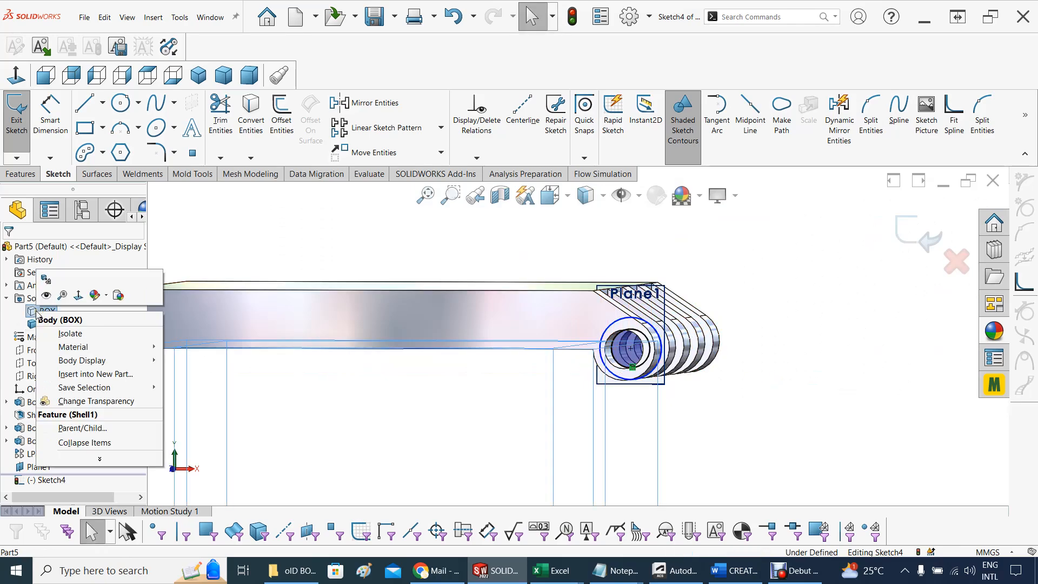
pyautogui.click(43, 296)
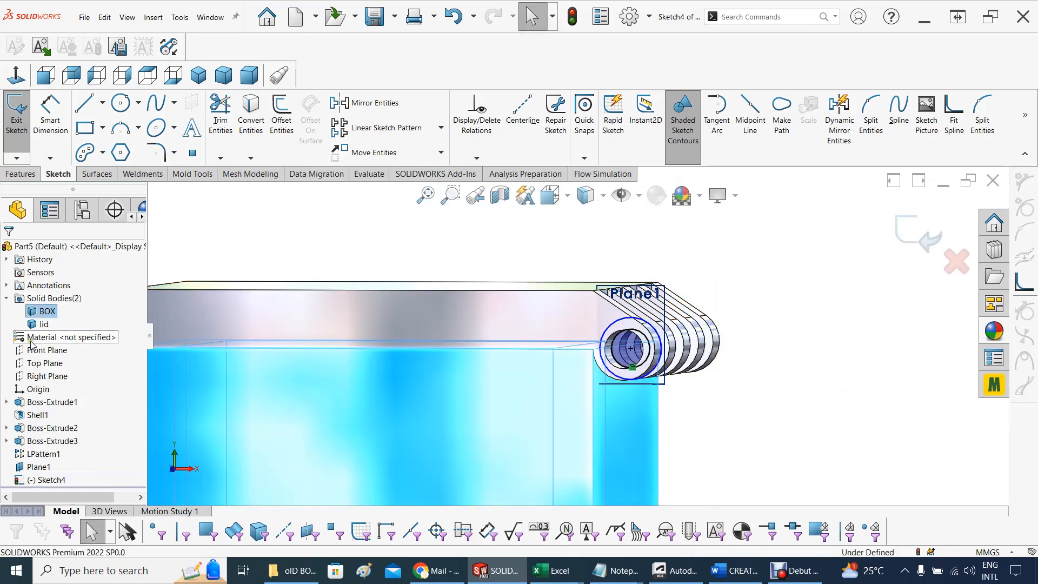
# Hide the lid body and orient the view normal to the open knuckle sketch beside the box's upper corner
pyautogui.click(42, 324)
pyautogui.click(48, 306)
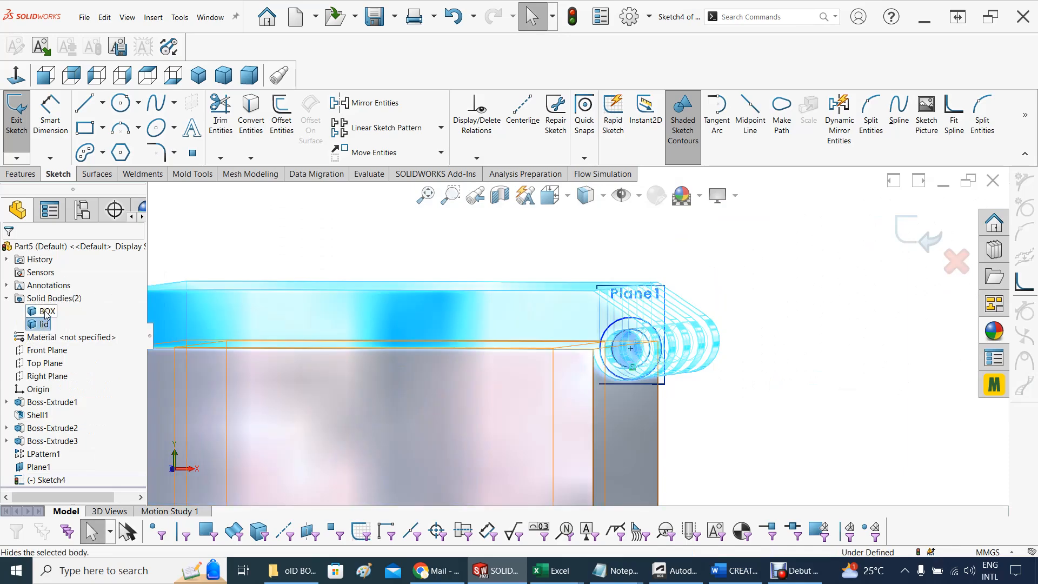
pyautogui.click(813, 313)
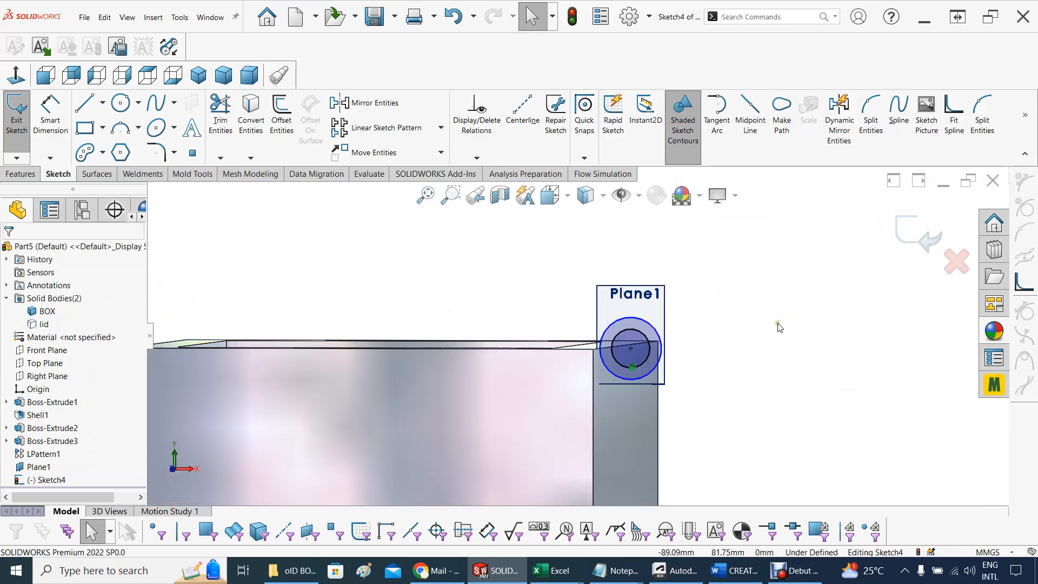
pyautogui.moveTo(779, 325); pyautogui.dragTo(786, 313, button='middle')
pyautogui.scroll(-10, 703, 346)
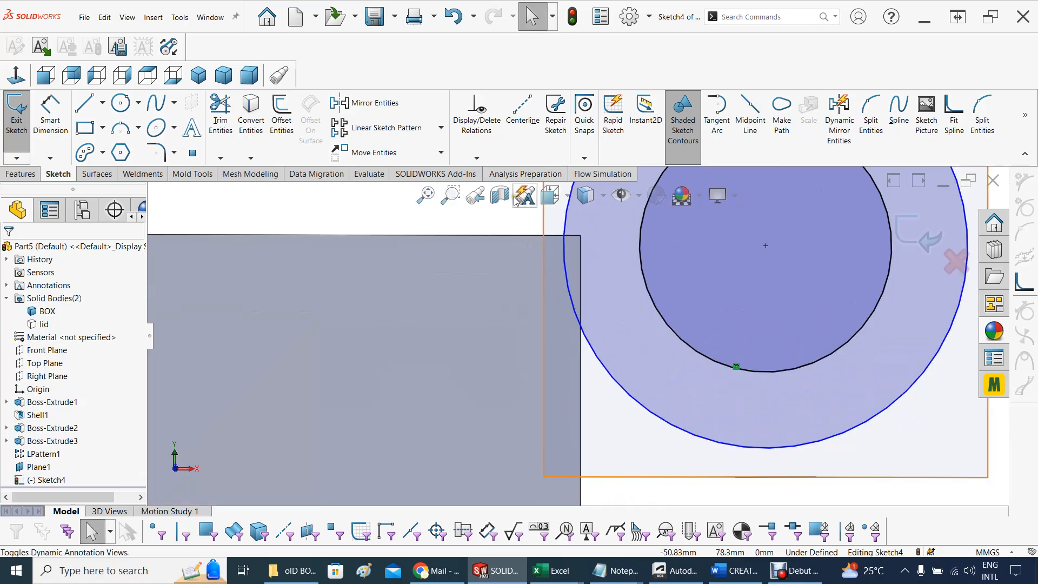
pyautogui.click(569, 200)
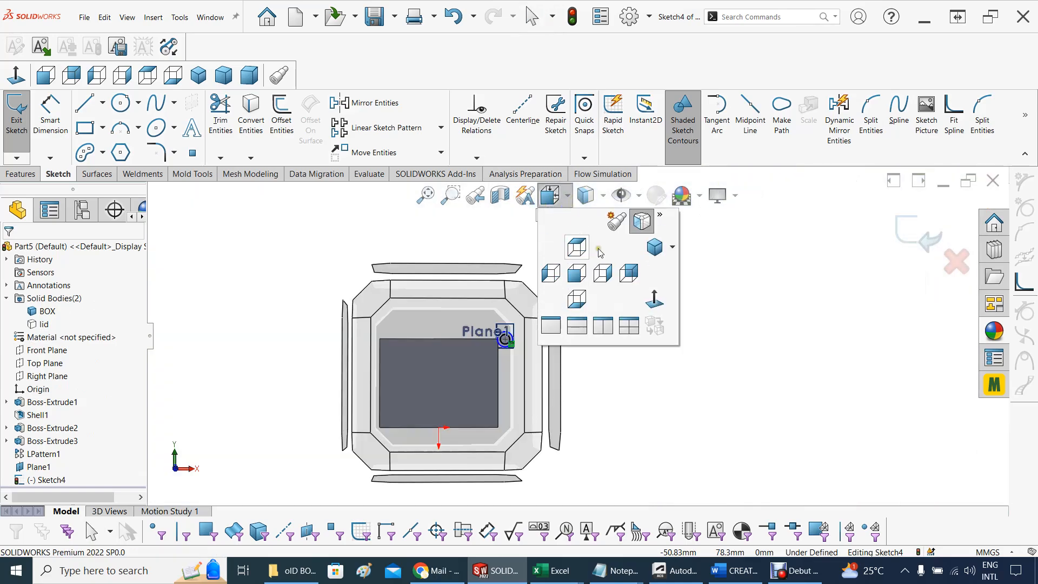
pyautogui.click(656, 308)
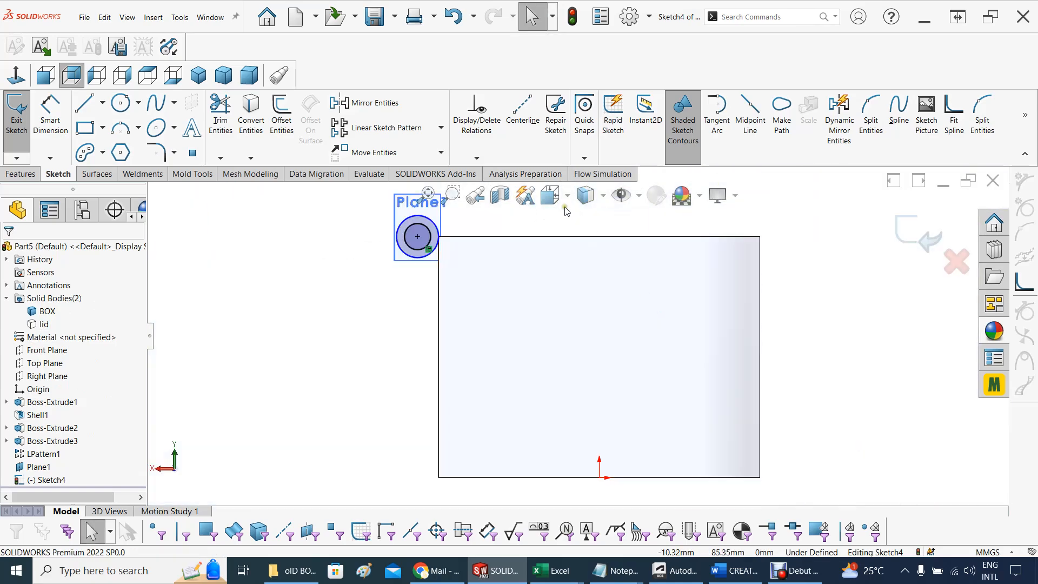
pyautogui.click(567, 199)
pyautogui.click(660, 302)
pyautogui.click(568, 199)
pyautogui.click(655, 300)
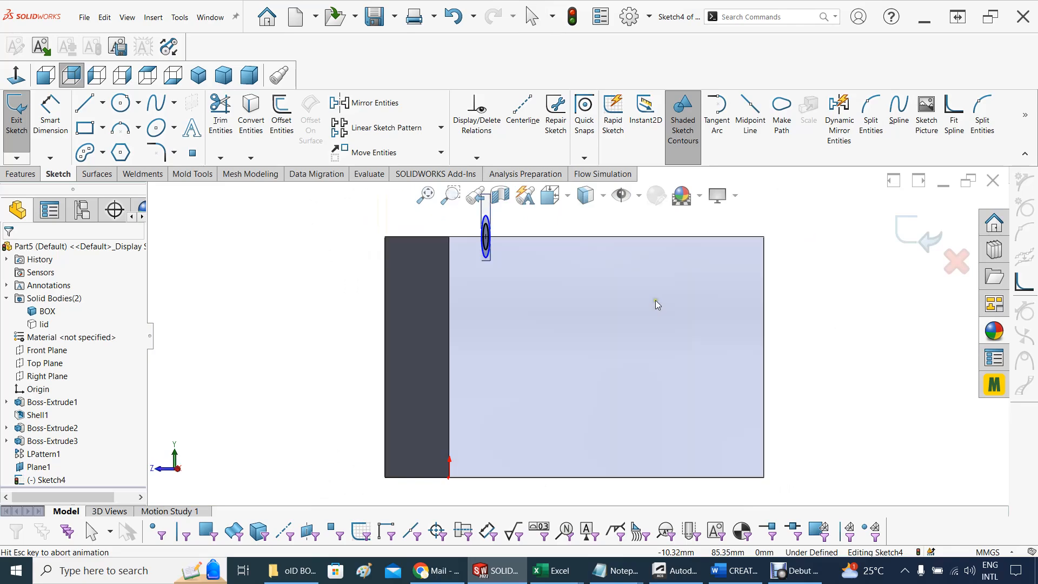
pyautogui.scroll(-3, 724, 253)
pyautogui.scroll(-2, 727, 258)
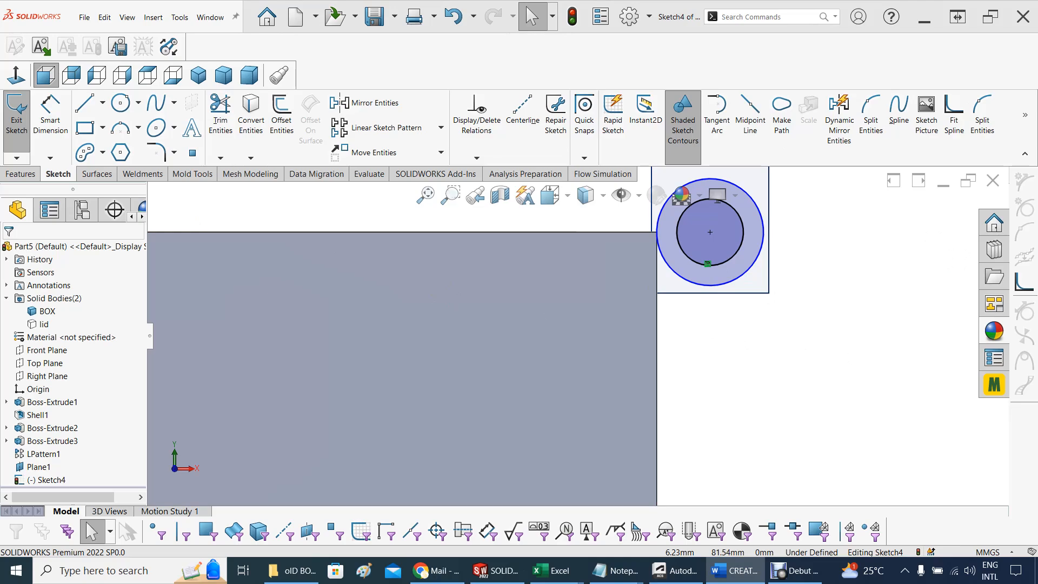
# Draw a slanted line about 23 mm long, tangent to the knuckle's outer circle and ending on the box's vertical edge
pyautogui.click(102, 107)
pyautogui.click(100, 123)
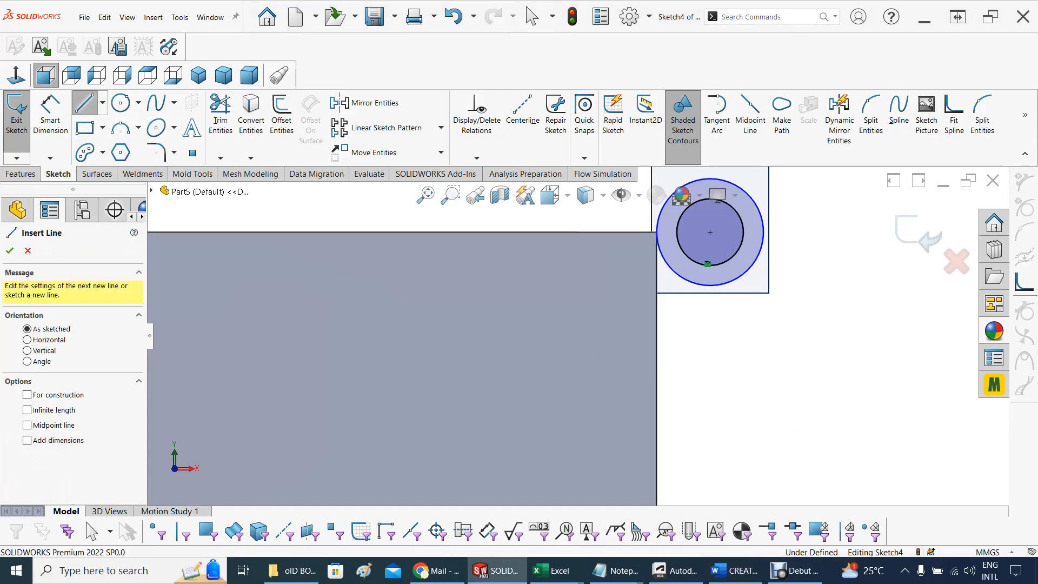
pyautogui.click(756, 264)
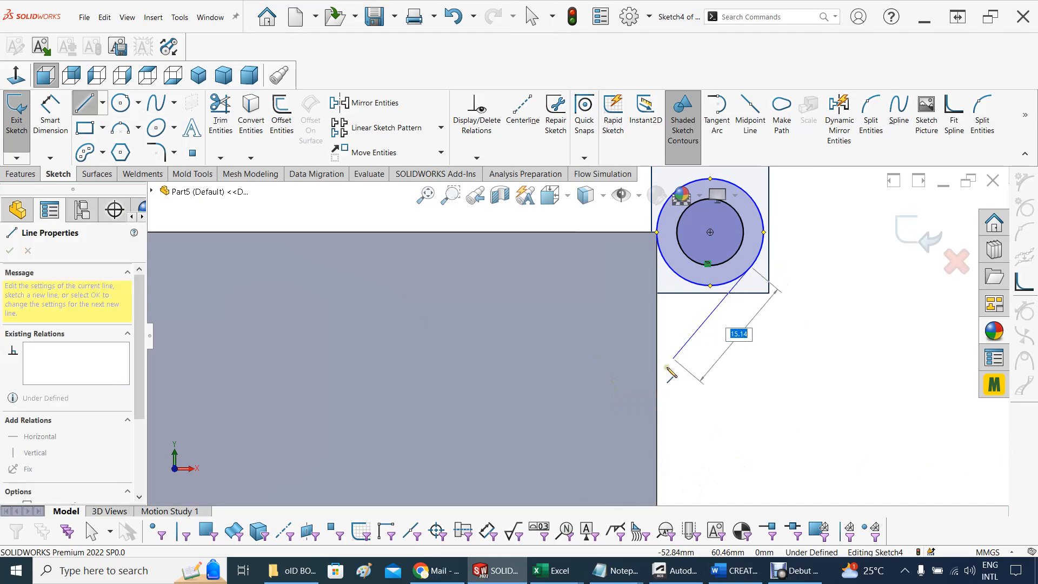
pyautogui.click(656, 417)
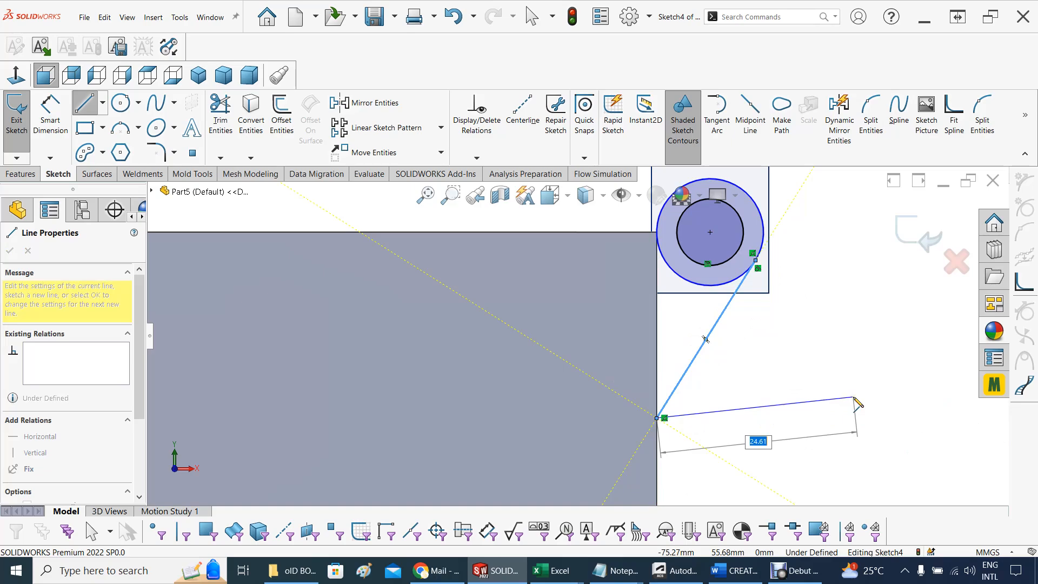
pyautogui.press('Escape')
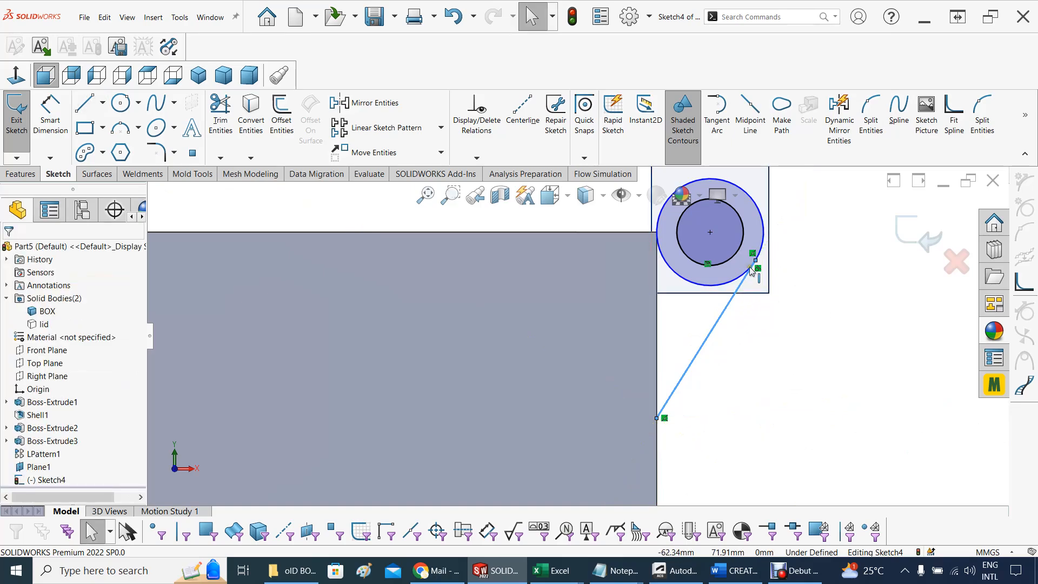
pyautogui.scroll(-3, 757, 264)
pyautogui.scroll(-3, 746, 273)
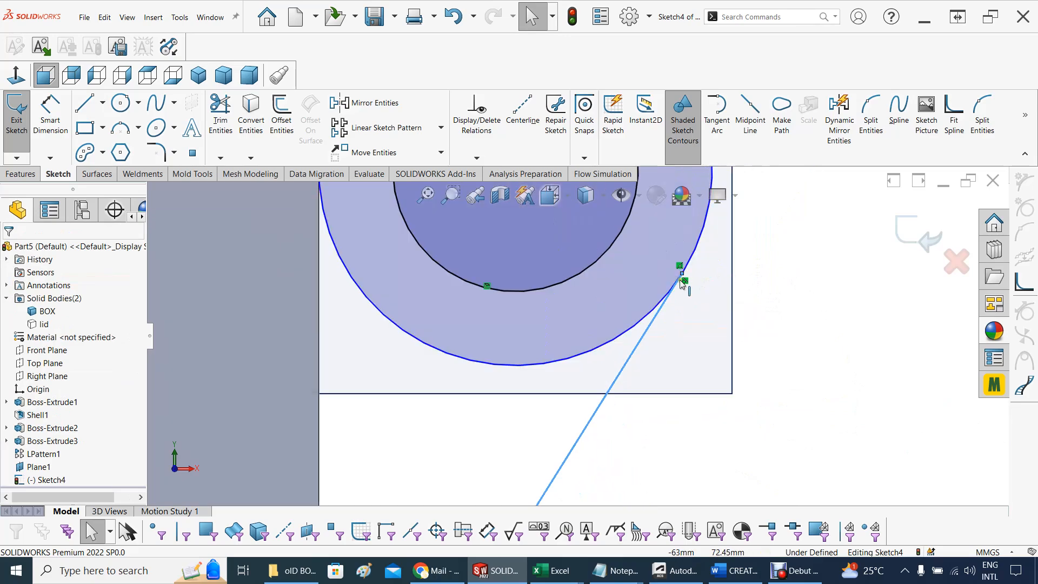
pyautogui.scroll(5, 678, 329)
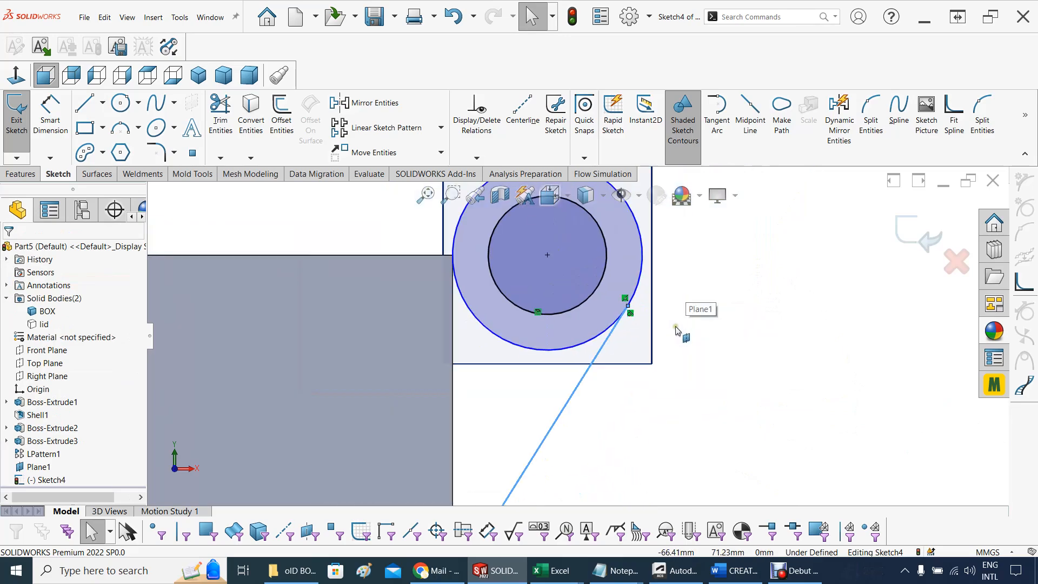
pyautogui.scroll(2, 677, 328)
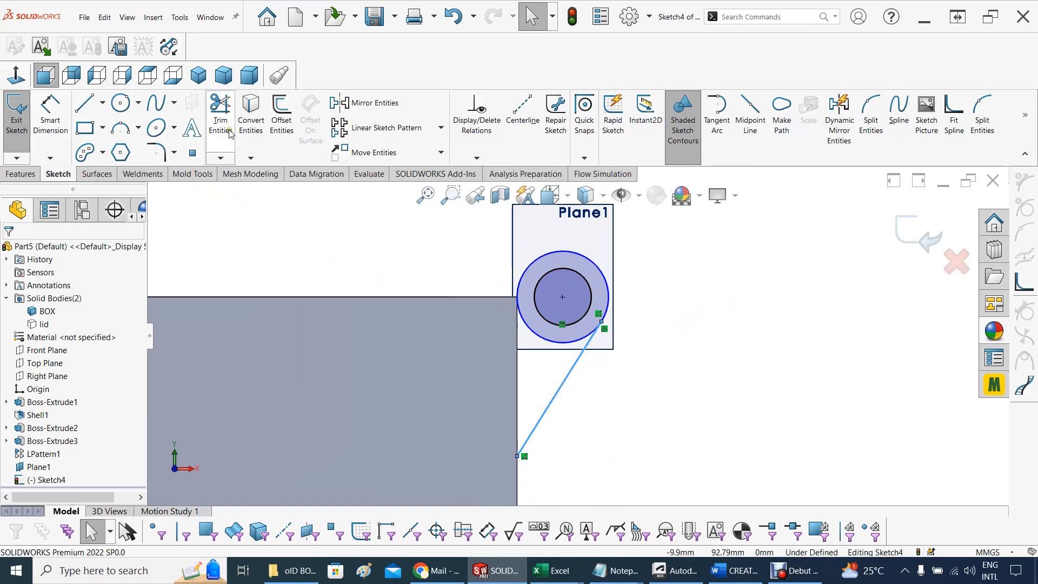
# Try trimming the lower part of the knuckle's outer circle with Power trim and undo that trim
pyautogui.click(221, 114)
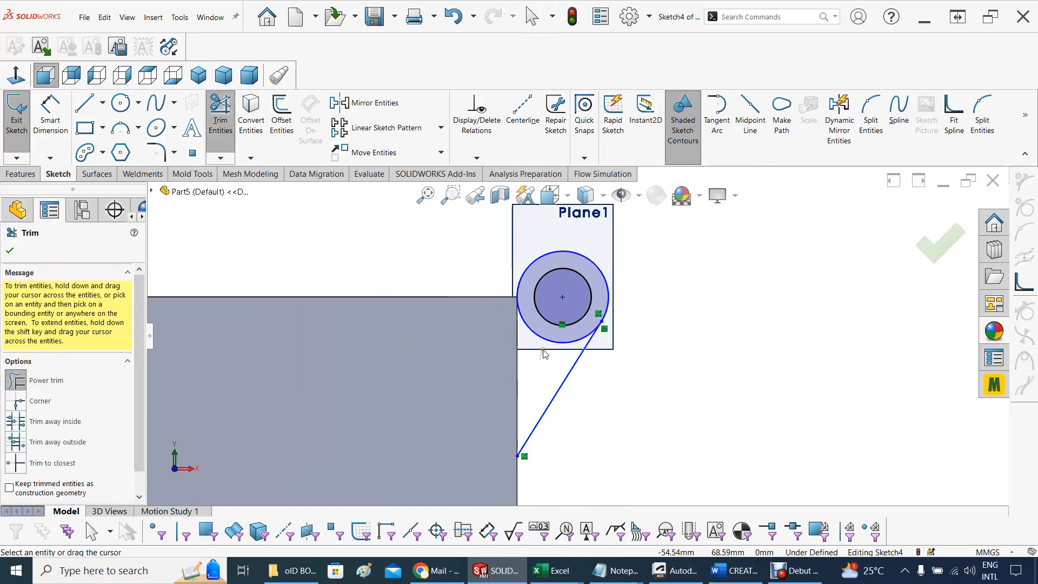
pyautogui.moveTo(544, 350); pyautogui.dragTo(546, 338)
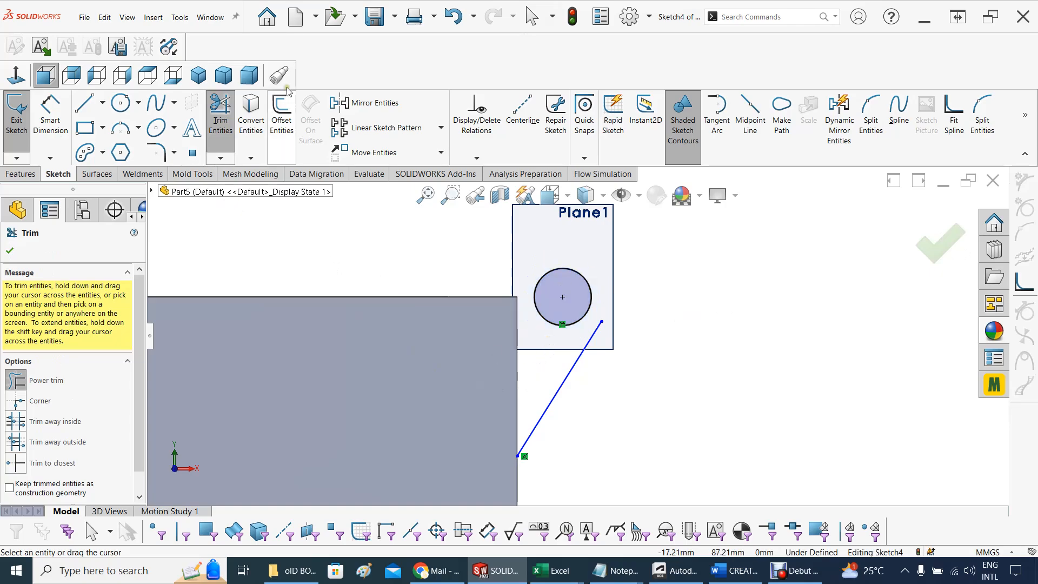
pyautogui.click(453, 17)
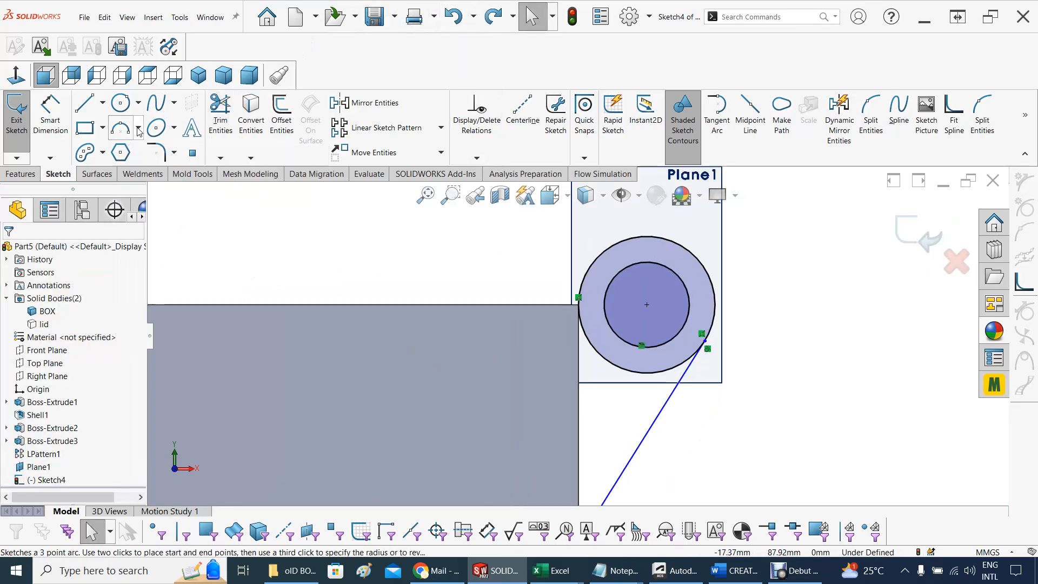
# Draw a 3-point arc of about 6.65 mm radius over the outer circle, from the box's upper corner to the slanted line's upper end
pyautogui.click(139, 128)
pyautogui.click(148, 174)
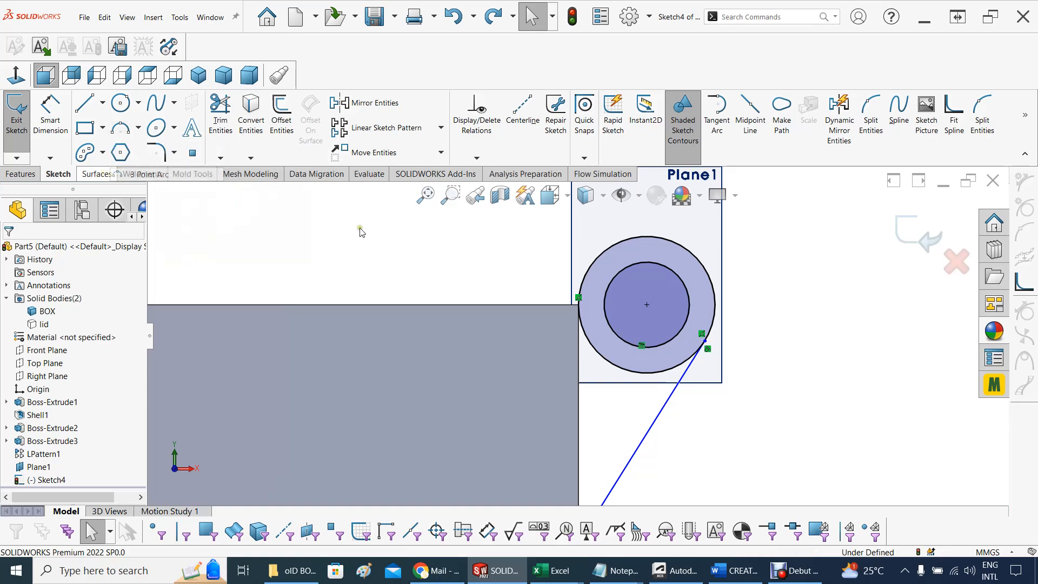
pyautogui.click(578, 301)
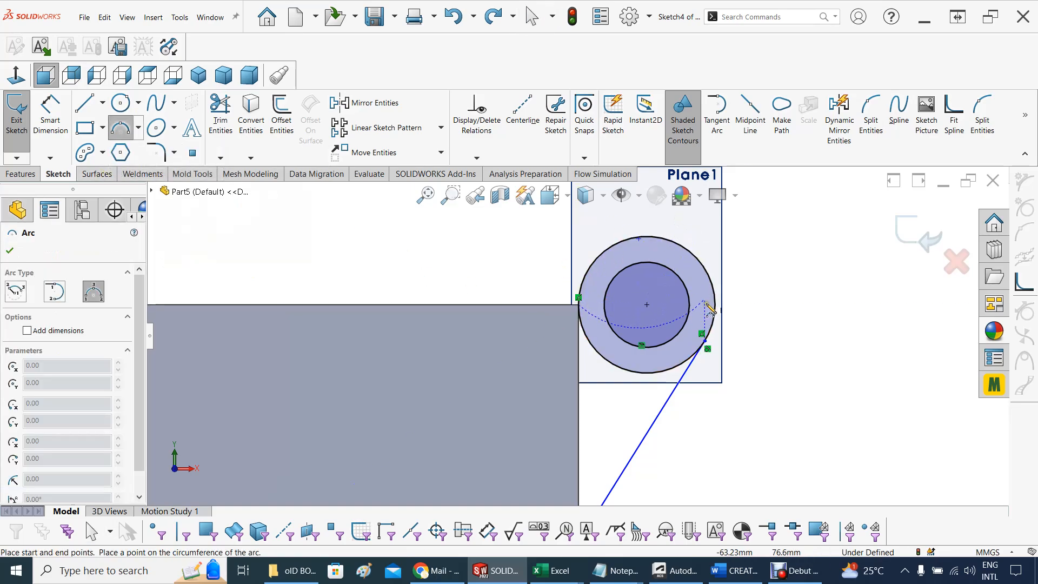
pyautogui.click(706, 346)
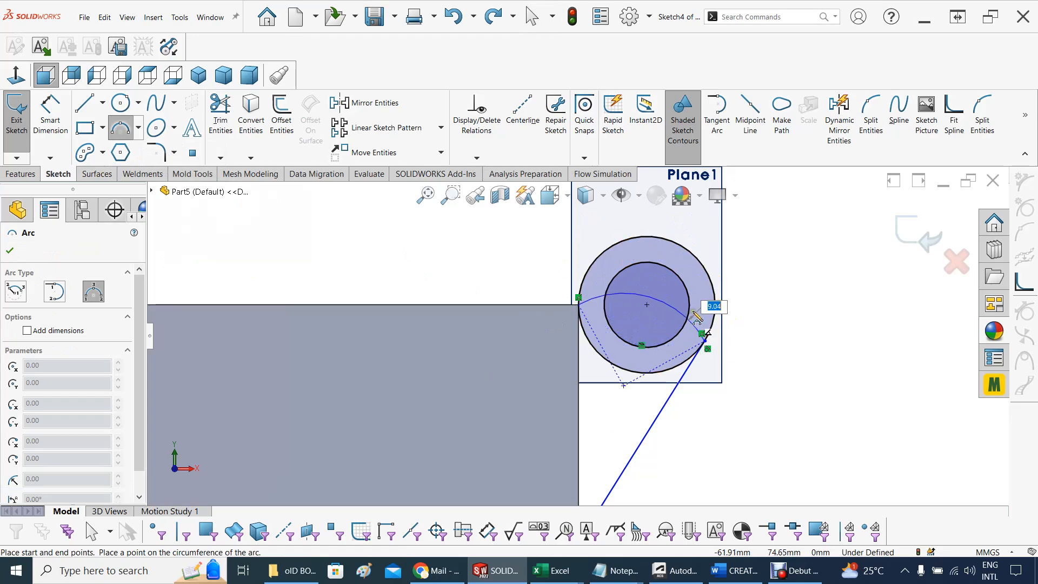
pyautogui.click(702, 263)
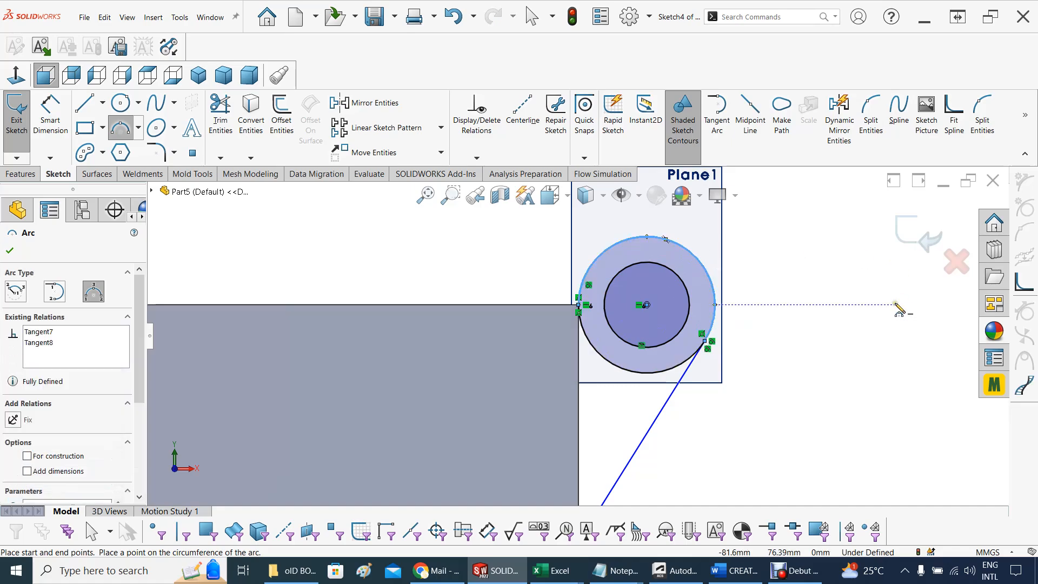
pyautogui.press('Escape')
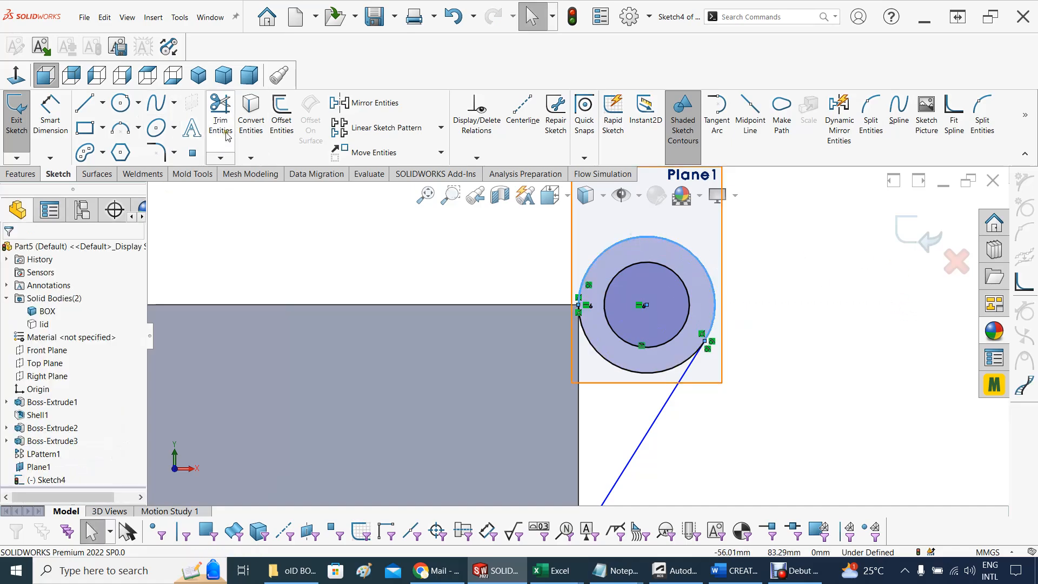
# Trim away the outer circle's lower portion so only the arc remains between the box corner and the slanted line
pyautogui.click(222, 110)
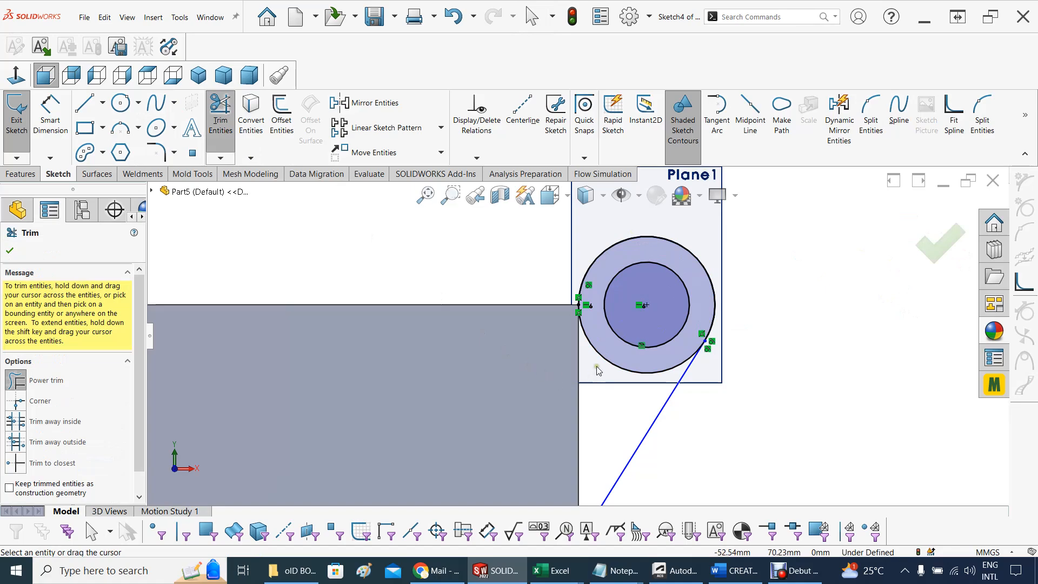
pyautogui.moveTo(607, 363); pyautogui.dragTo(609, 364)
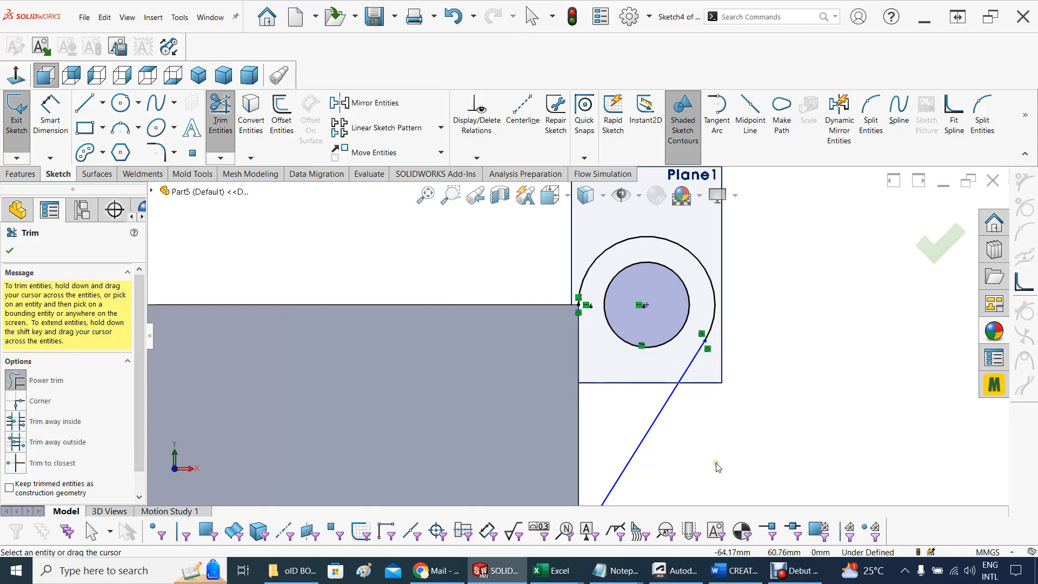
pyautogui.press('z')
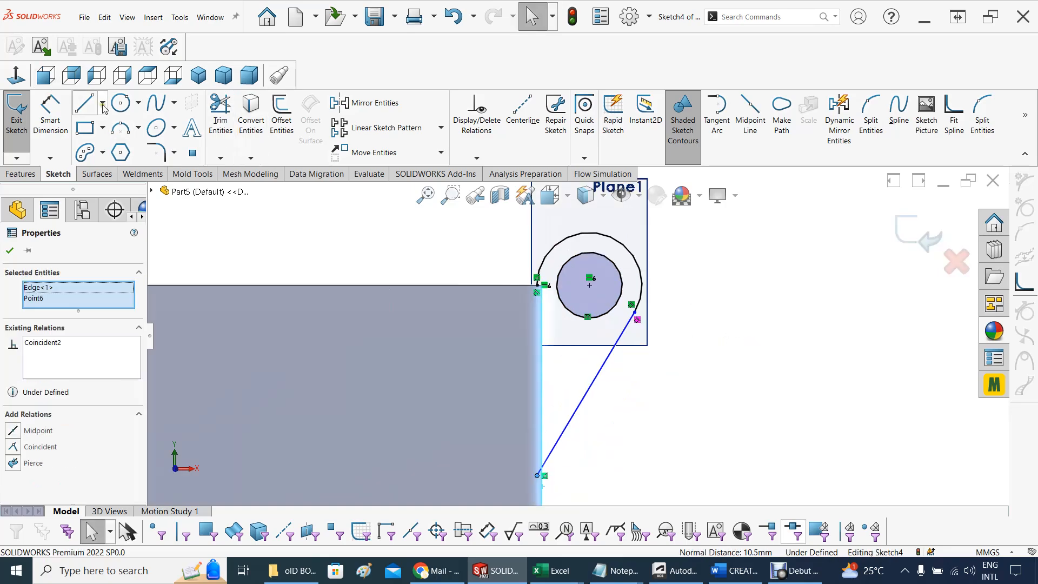
# Draw a vertical line about 24 mm long from the arc's end at the box corner to the slanted line's lower end
pyautogui.click(103, 102)
pyautogui.click(101, 123)
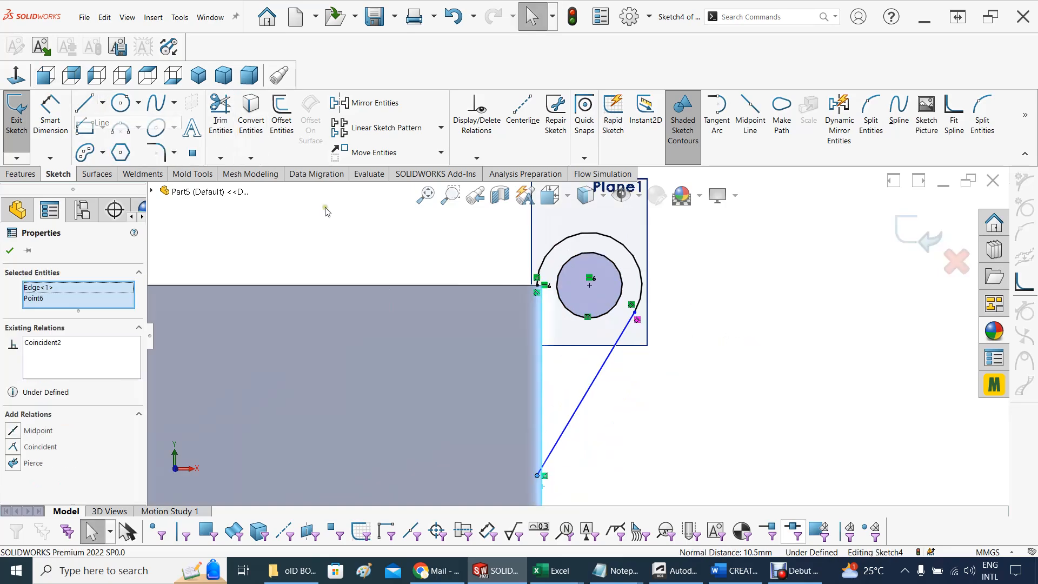
pyautogui.click(538, 285)
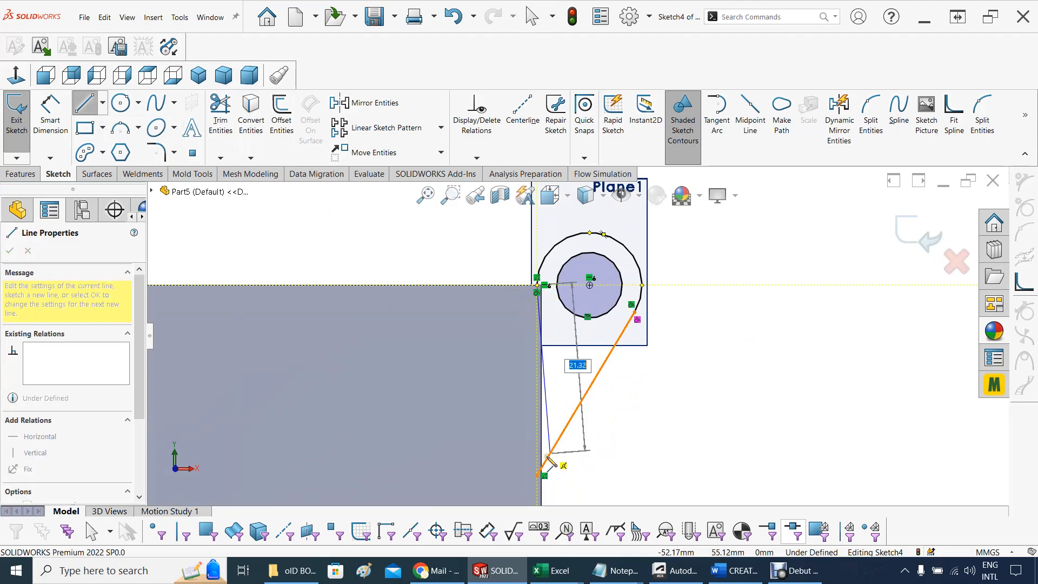
pyautogui.click(537, 476)
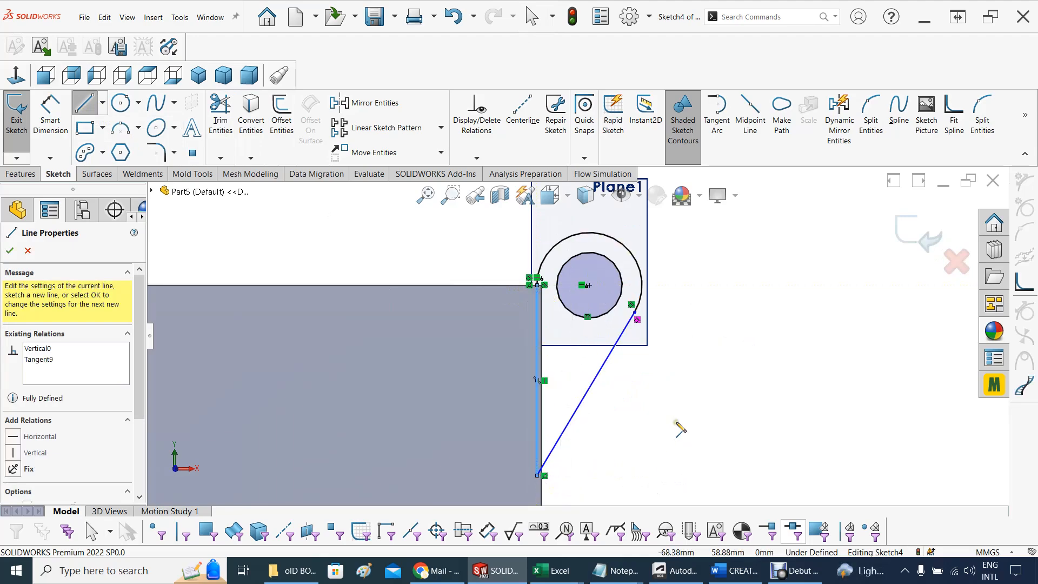
pyautogui.moveTo(677, 424)
pyautogui.mouseDown(button='middle')
pyautogui.moveTo(649, 419)
pyautogui.moveTo(685, 412)
pyautogui.mouseUp(button='middle')
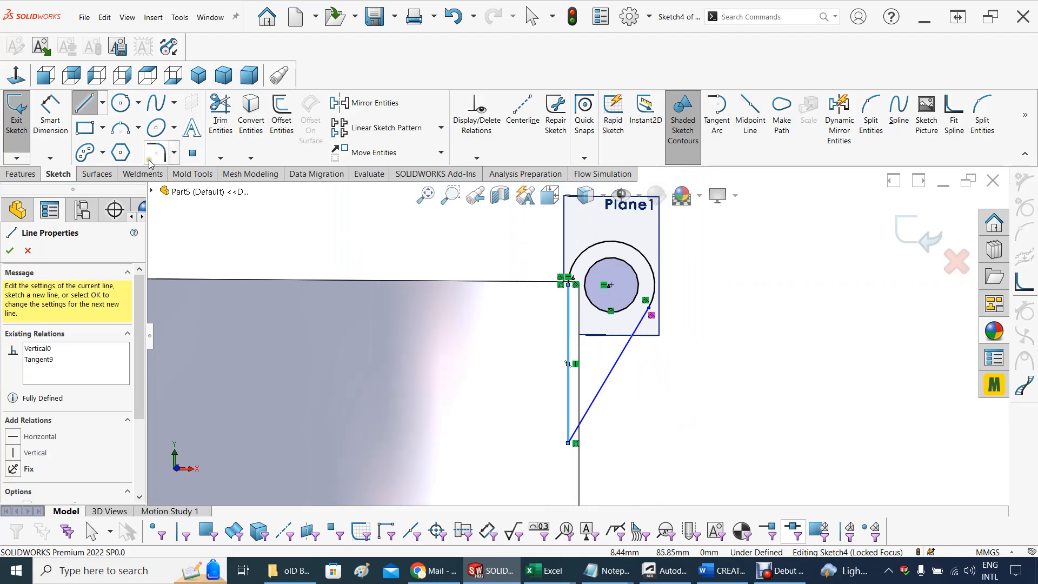
# Dimension the angle between the vertical line and the slanted line as 45 degrees
pyautogui.click(48, 103)
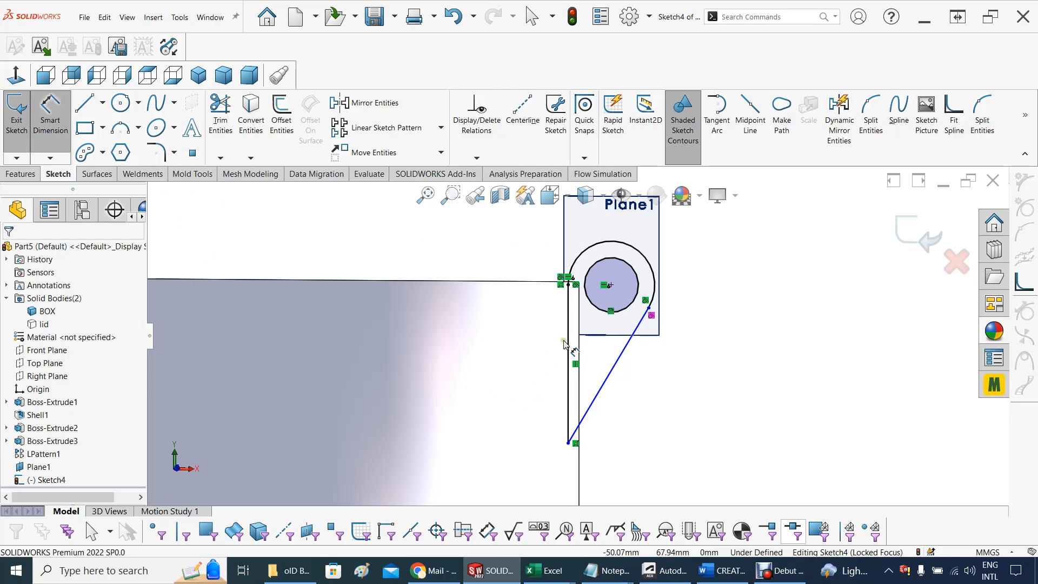
pyautogui.click(578, 365)
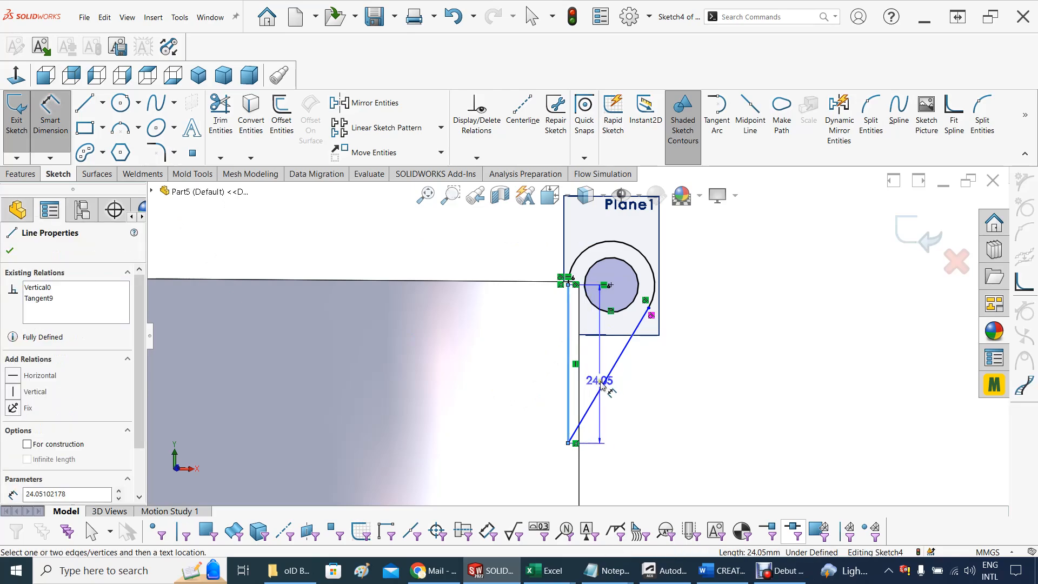
pyautogui.click(605, 385)
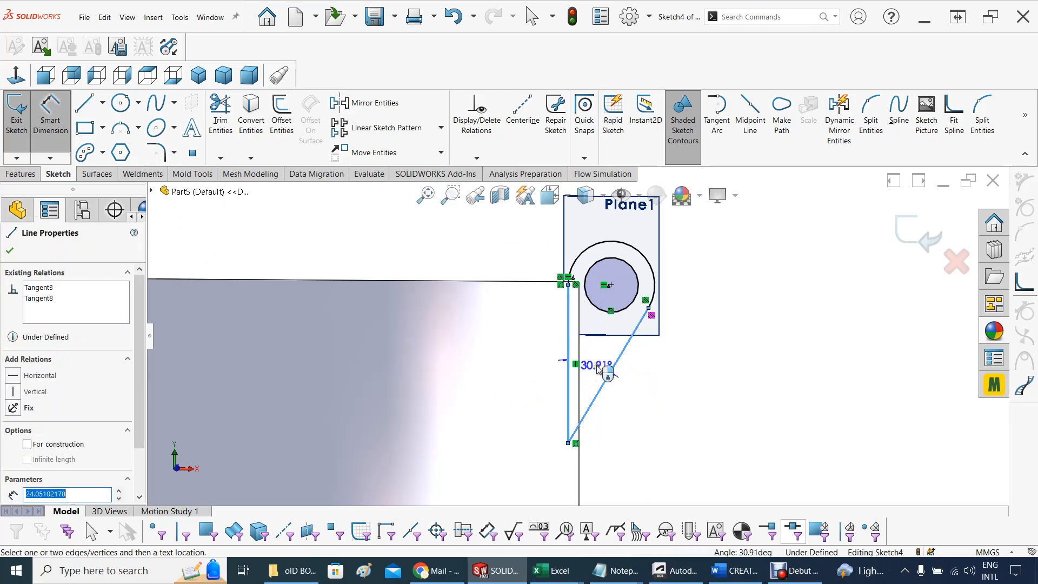
pyautogui.click(599, 372)
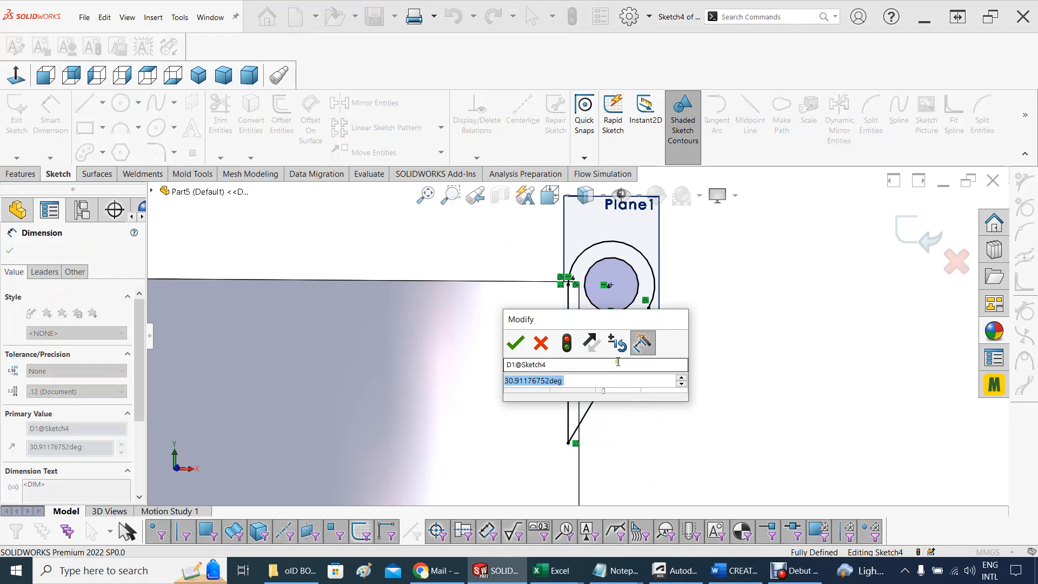
pyautogui.write('45')
pyautogui.press('Return')
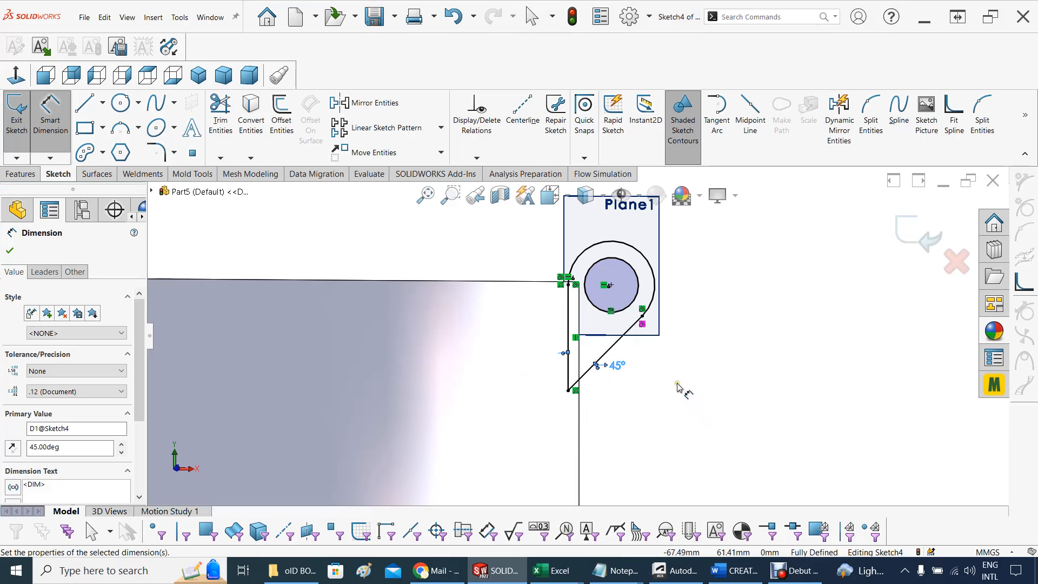
pyautogui.moveTo(678, 388)
pyautogui.mouseDown(button='middle')
pyautogui.moveTo(640, 393)
pyautogui.moveTo(618, 413)
pyautogui.moveTo(661, 406)
pyautogui.mouseUp(button='middle')
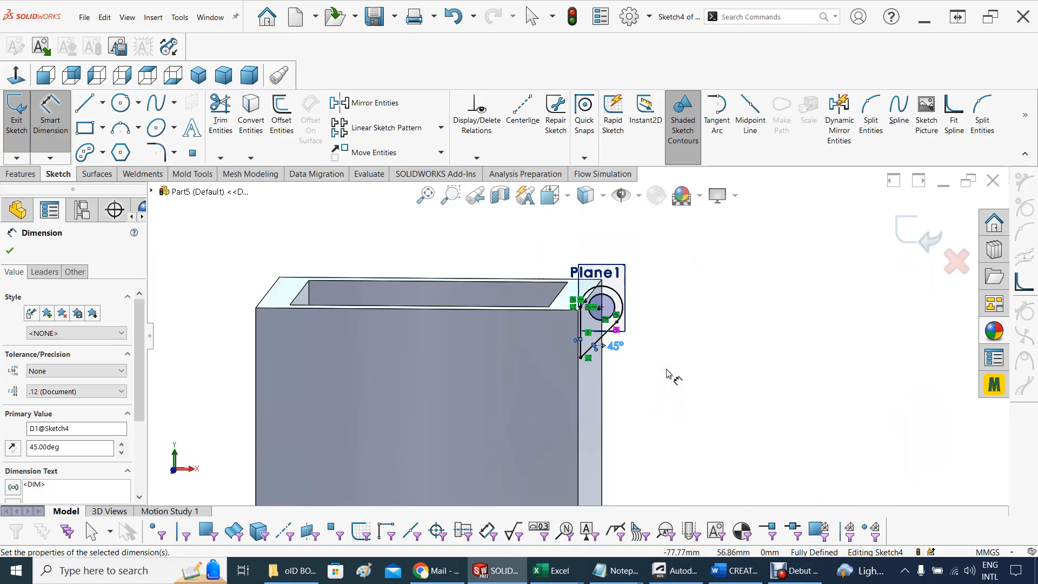
# Extrude the knuckle region between the hole, outer arc and 45-degree support to a blind depth of 12 mm
pyautogui.click(20, 173)
pyautogui.click(15, 119)
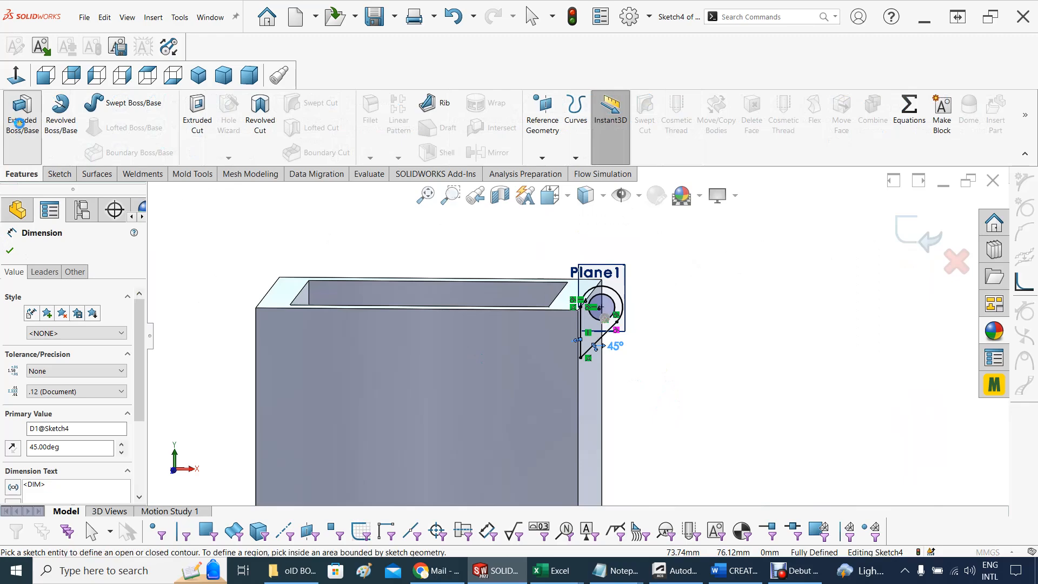
pyautogui.scroll(-2, 764, 372)
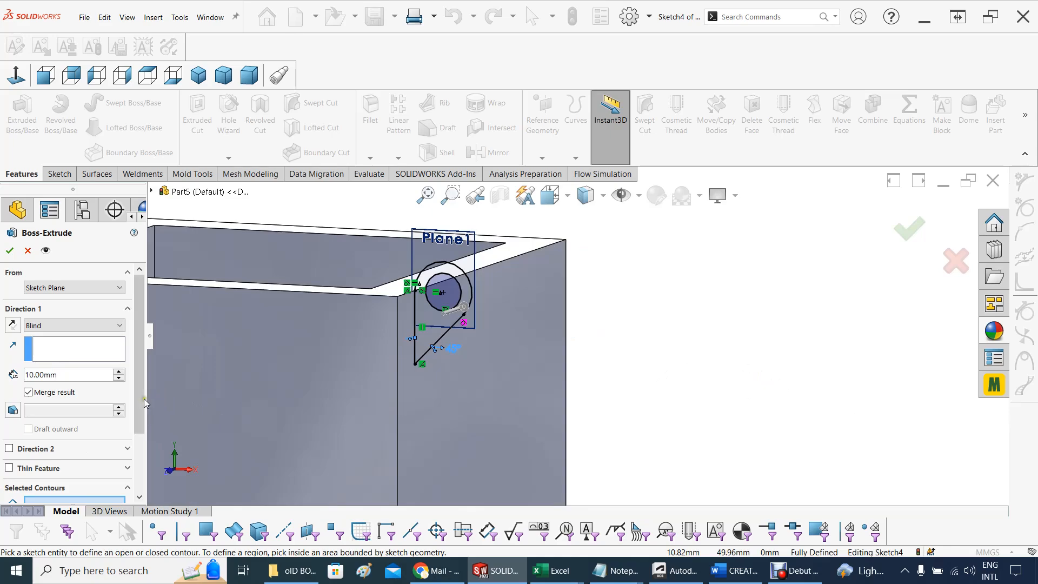
pyautogui.moveTo(142, 401); pyautogui.dragTo(143, 441)
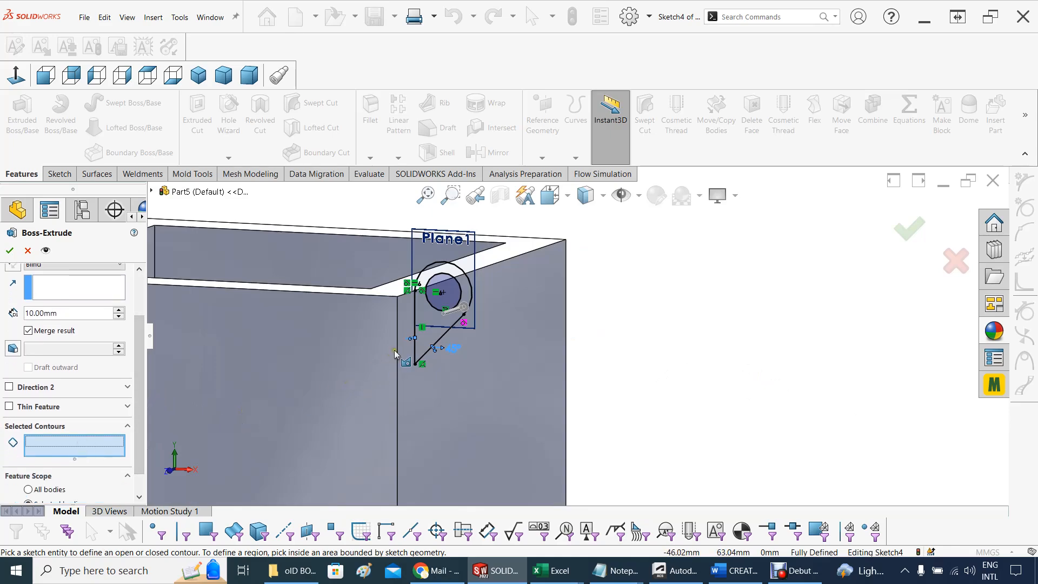
pyautogui.click(429, 337)
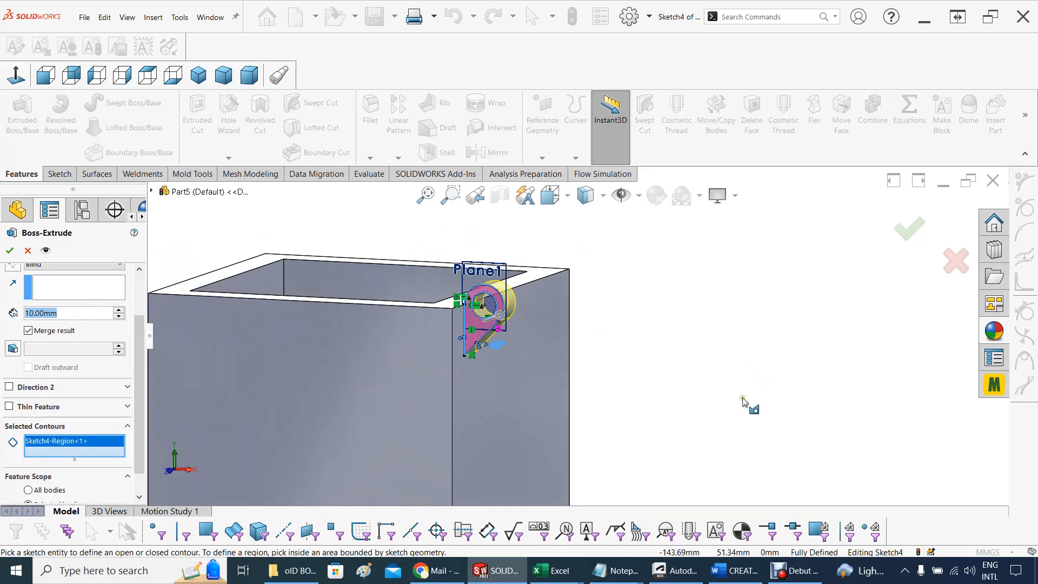
pyautogui.moveTo(750, 405); pyautogui.dragTo(630, 405, button='middle')
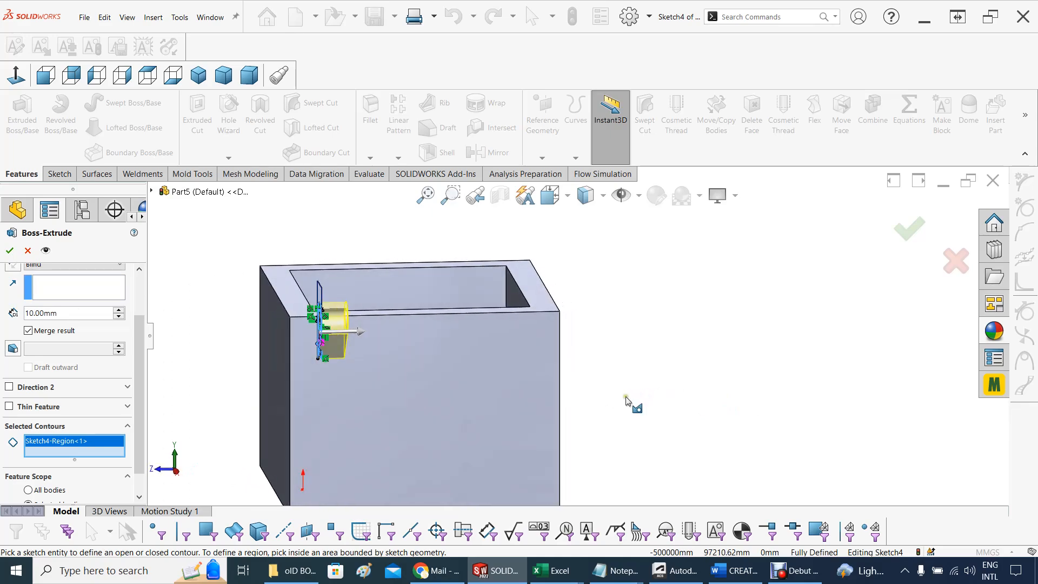
pyautogui.doubleClick(49, 313)
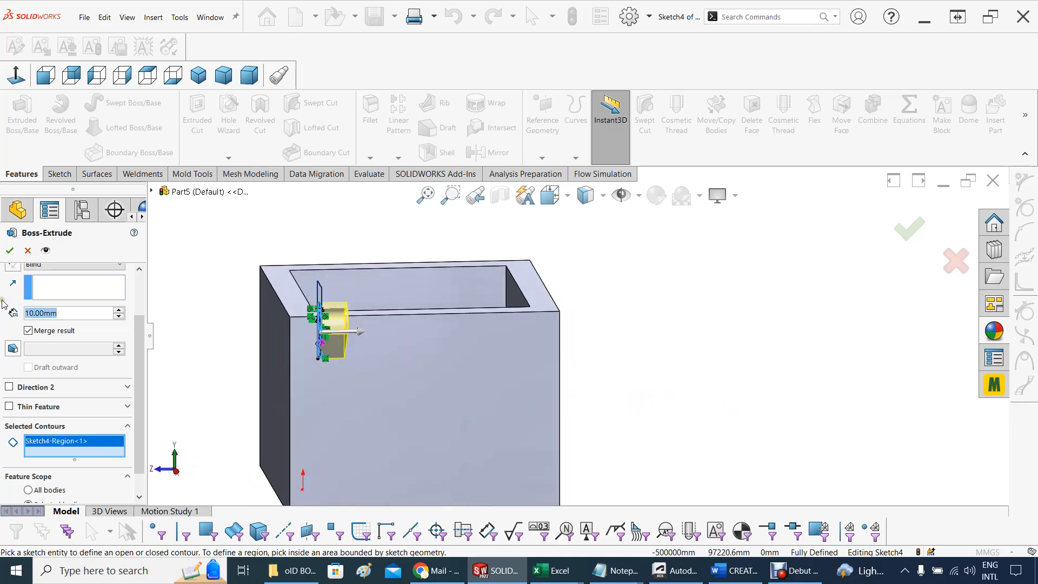
pyautogui.write('12')
pyautogui.press('Return')
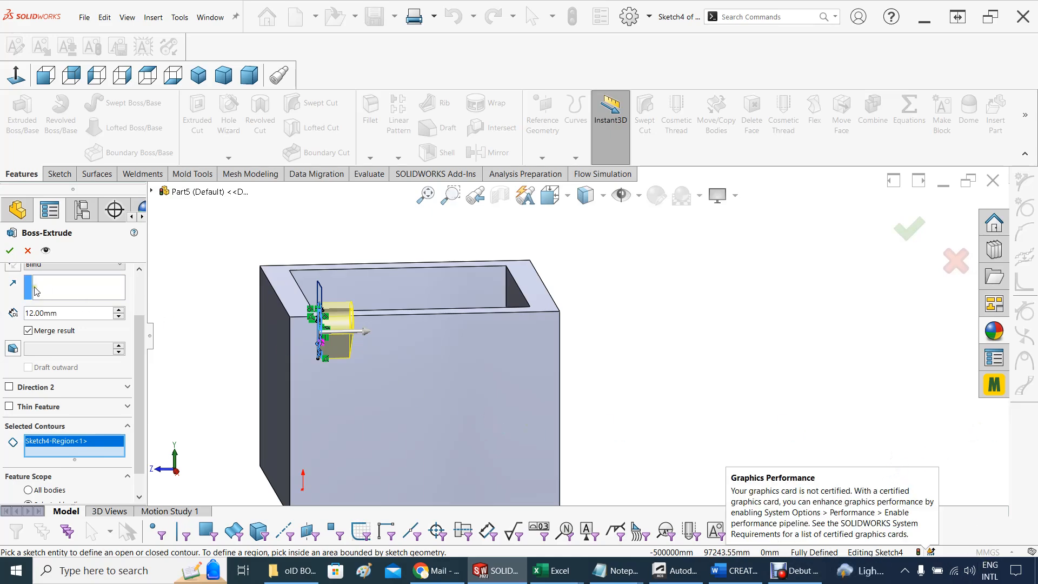
# Turn off auto-select in the extrusion's feature scope, merge it only with the BOX body, and finish the feature
pyautogui.scroll(-1, 137, 329)
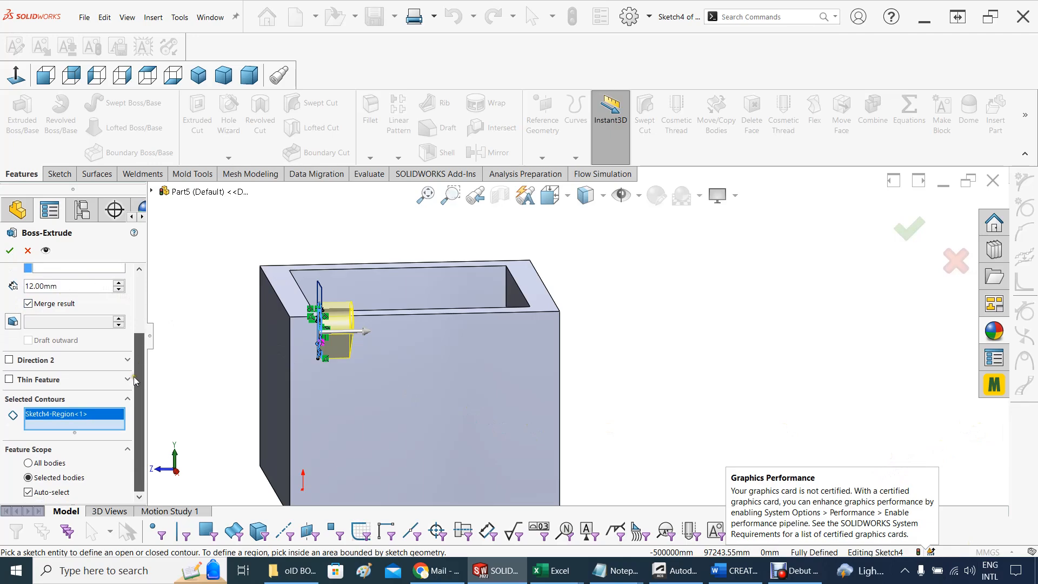
pyautogui.click(35, 485)
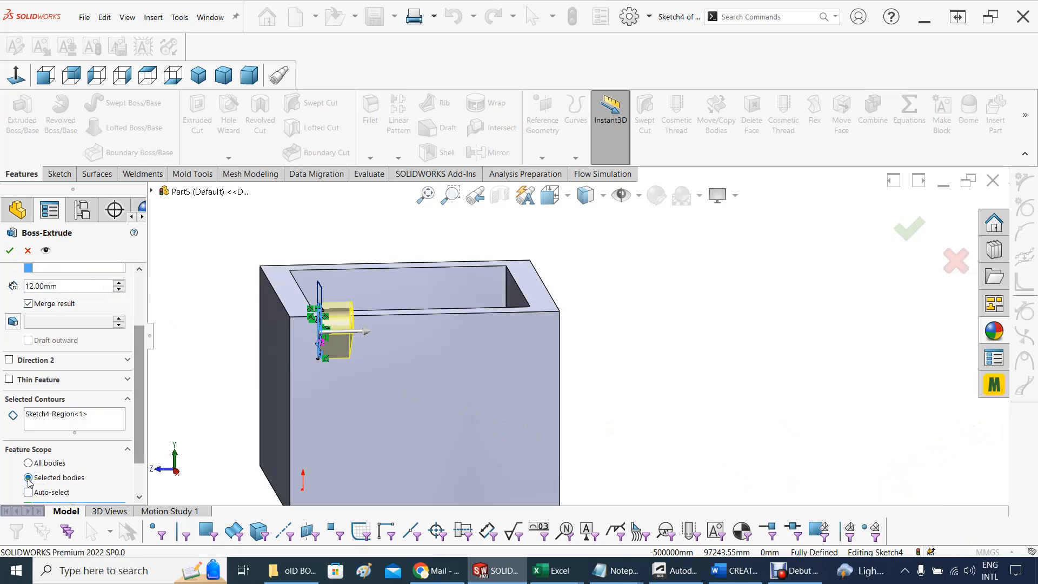
pyautogui.scroll(-2, 138, 442)
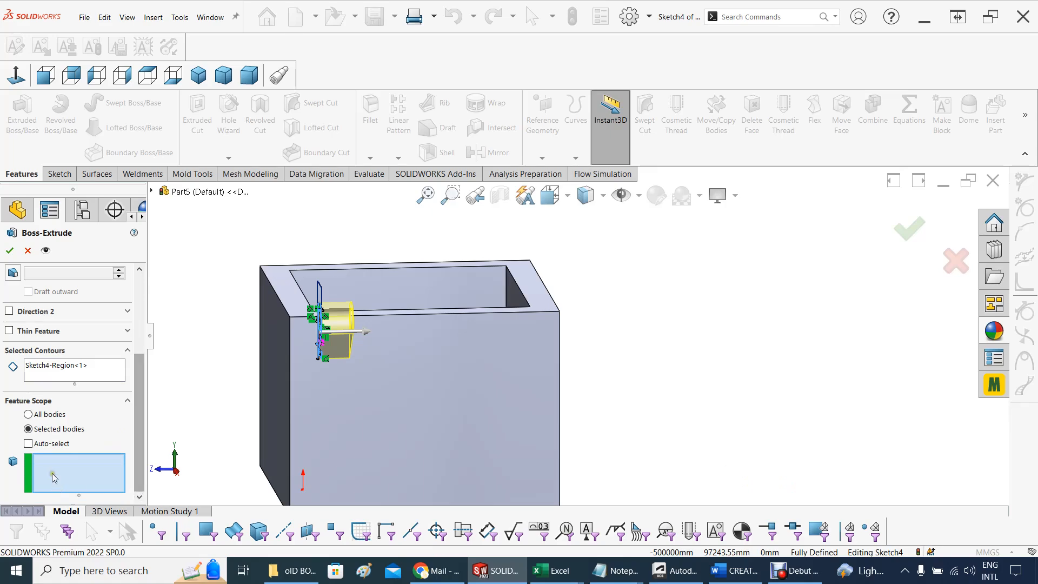
pyautogui.click(152, 191)
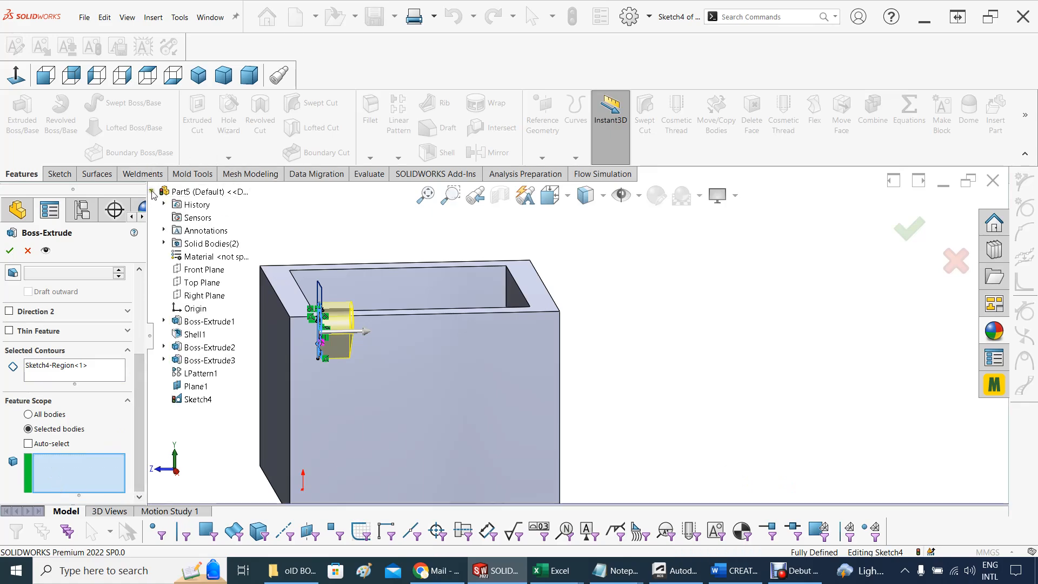
pyautogui.click(164, 243)
pyautogui.click(200, 257)
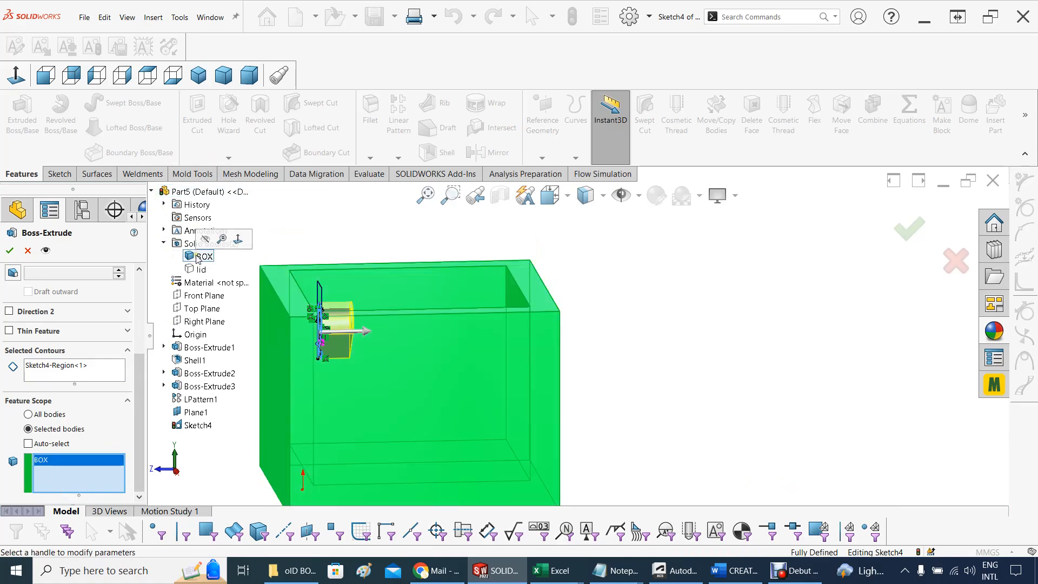
pyautogui.click(8, 251)
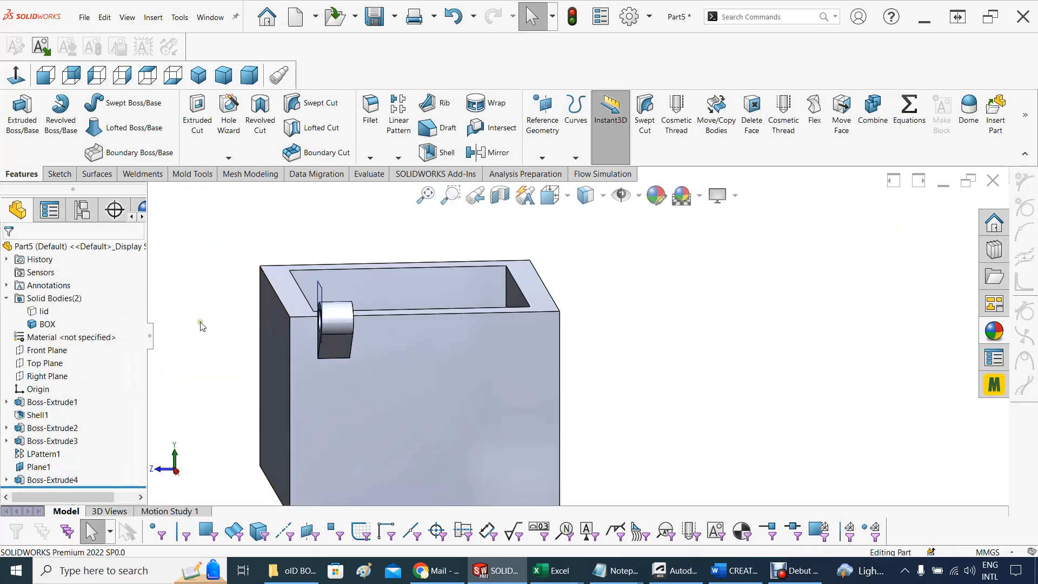
# Hide Plane1 beside the new box knuckle
pyautogui.moveTo(200, 324); pyautogui.dragTo(432, 316, button='middle')
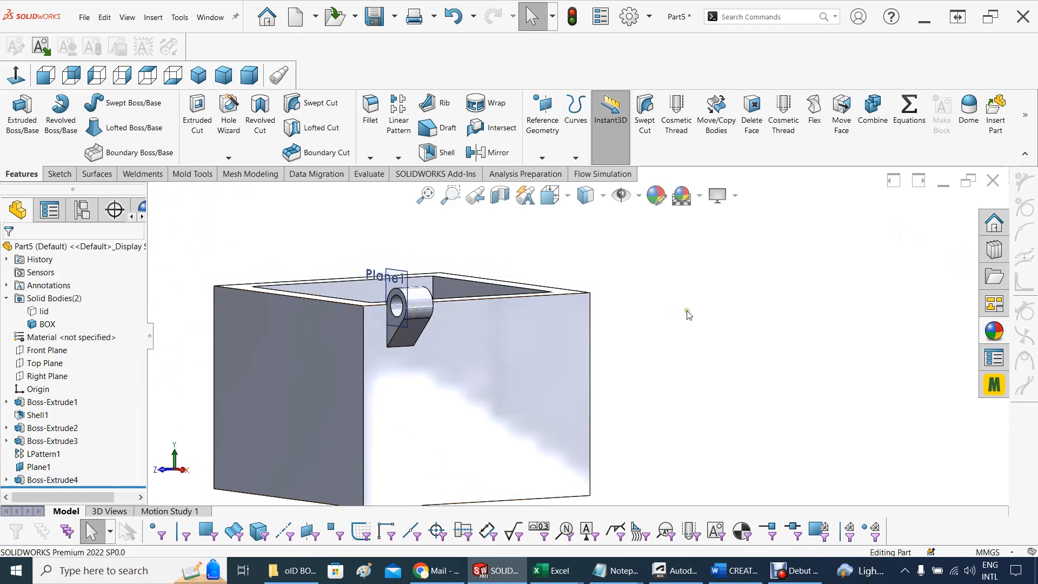
pyautogui.scroll(1, 687, 316)
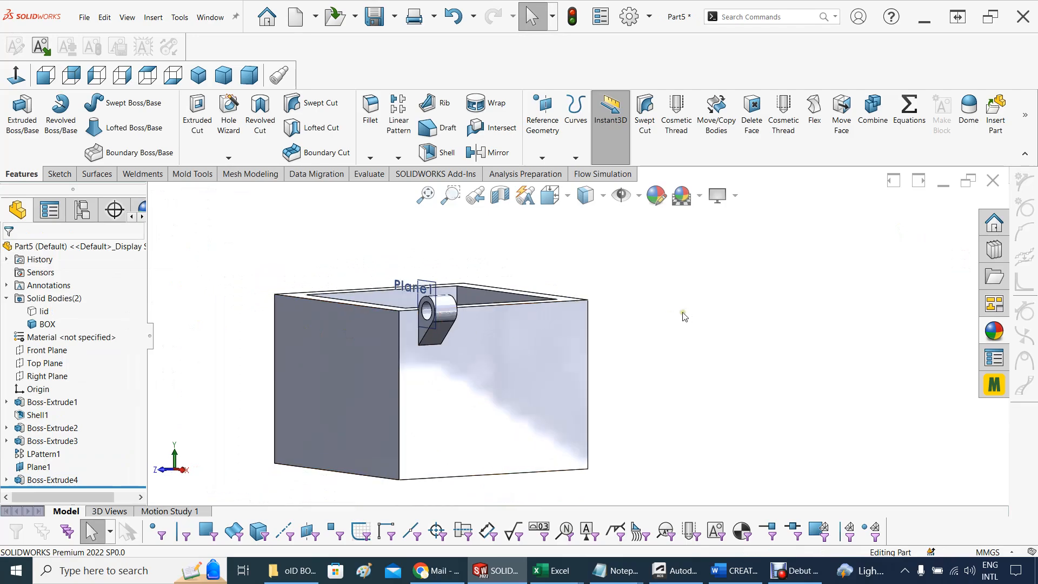
pyautogui.click(42, 468)
pyautogui.click(246, 266)
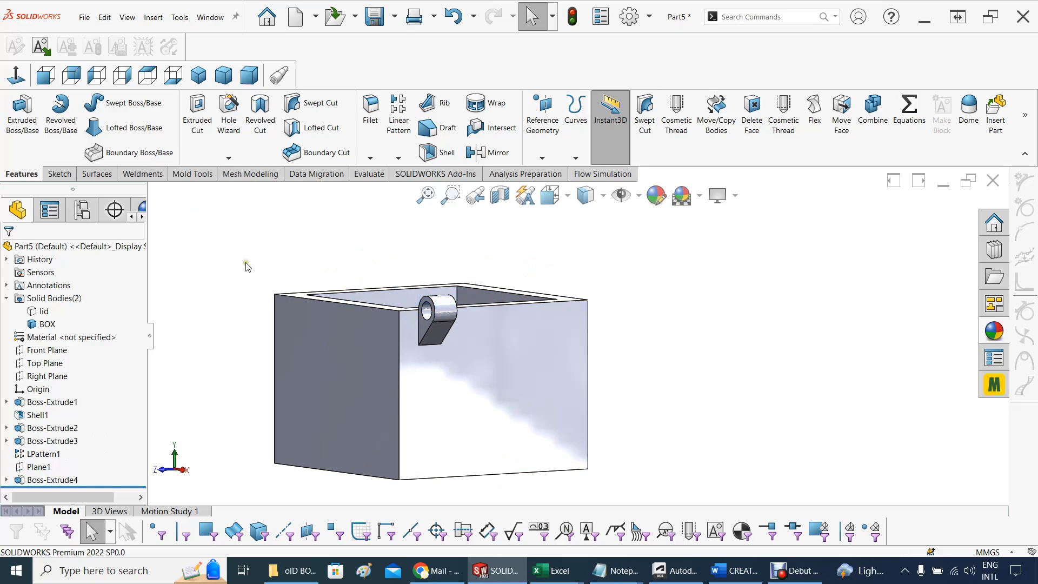
# Show the hidden lid body above the box
pyautogui.scroll(-2, 314, 269)
pyautogui.moveTo(318, 272); pyautogui.dragTo(345, 283, button='middle')
pyautogui.rightClick(43, 311)
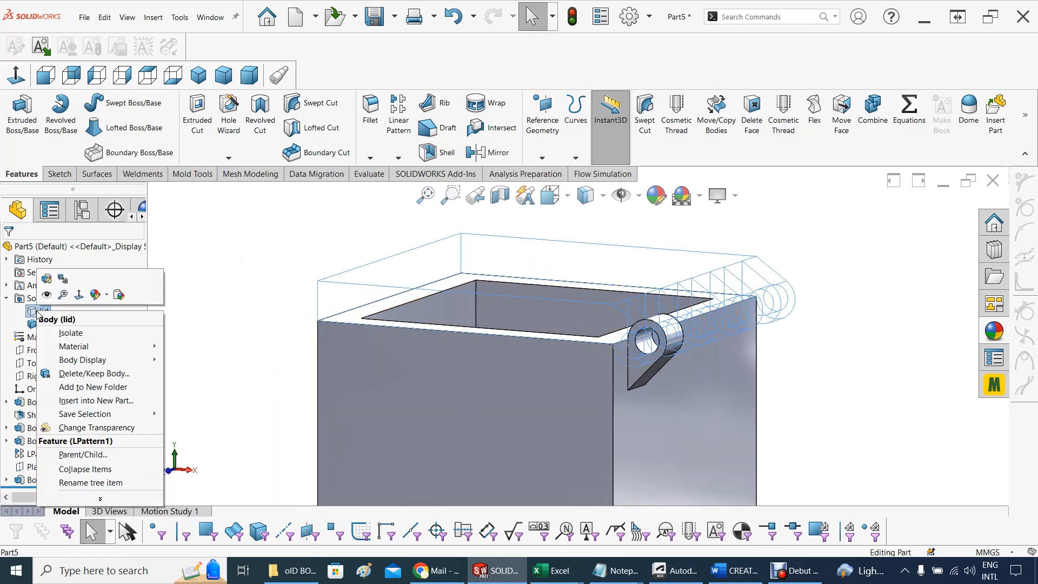
pyautogui.click(49, 295)
pyautogui.press('Escape')
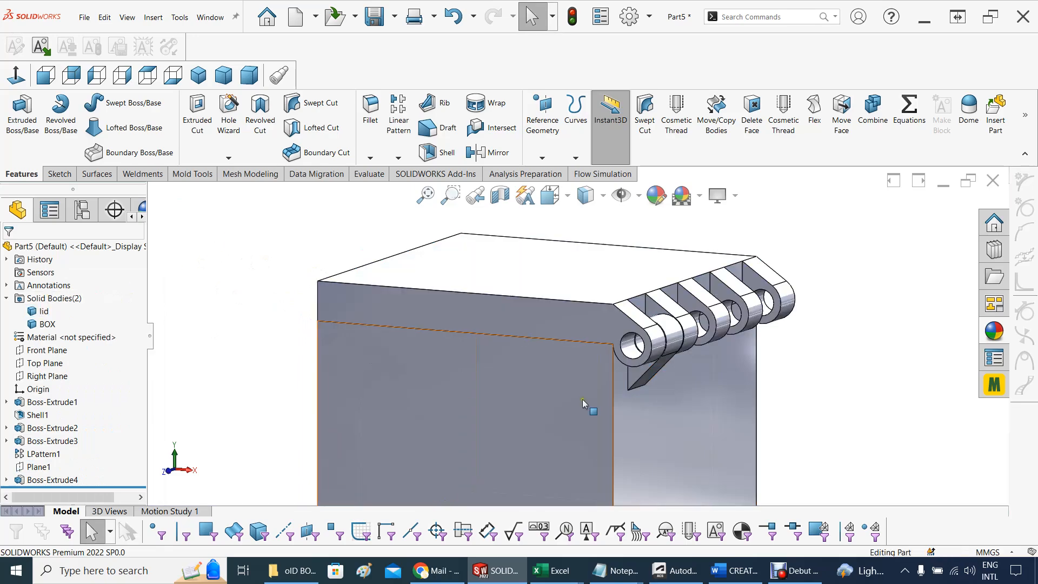
# Examine the side clearances between the box knuckle and the neighbouring lid knuckles
pyautogui.moveTo(674, 389); pyautogui.dragTo(620, 401, button='middle')
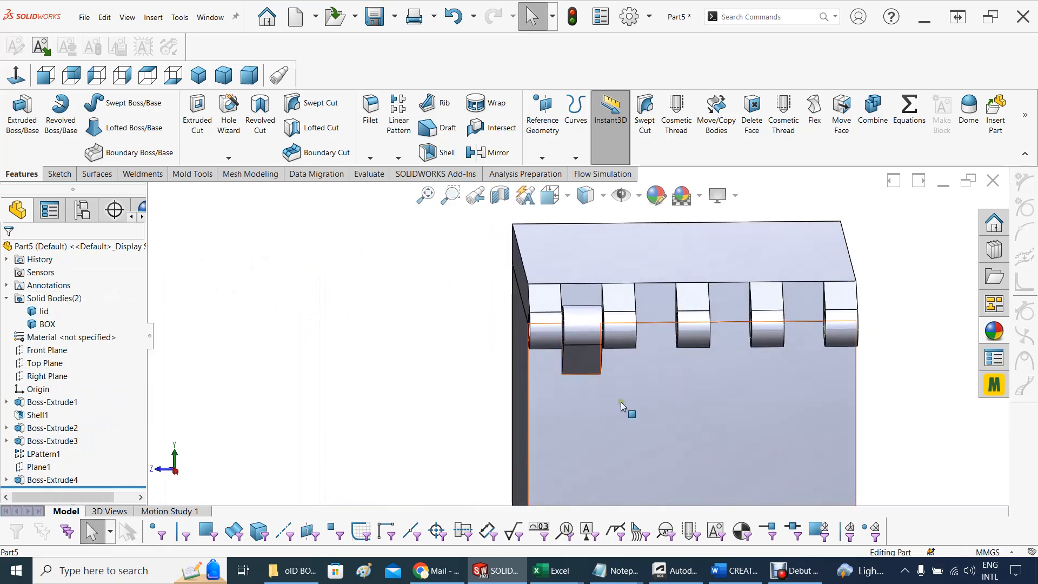
pyautogui.scroll(-5, 621, 401)
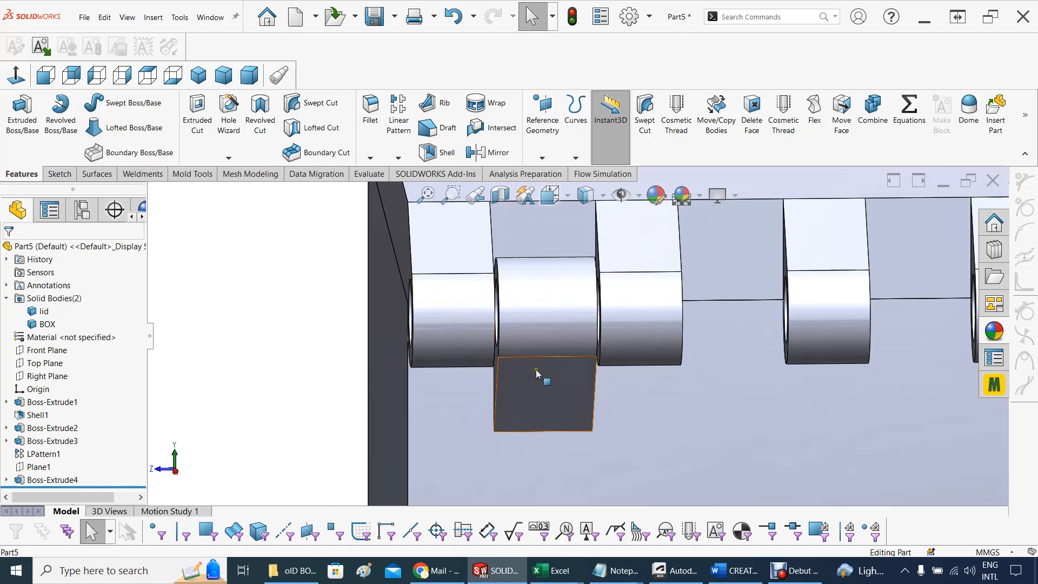
pyautogui.moveTo(540, 373); pyautogui.dragTo(538, 364, button='middle')
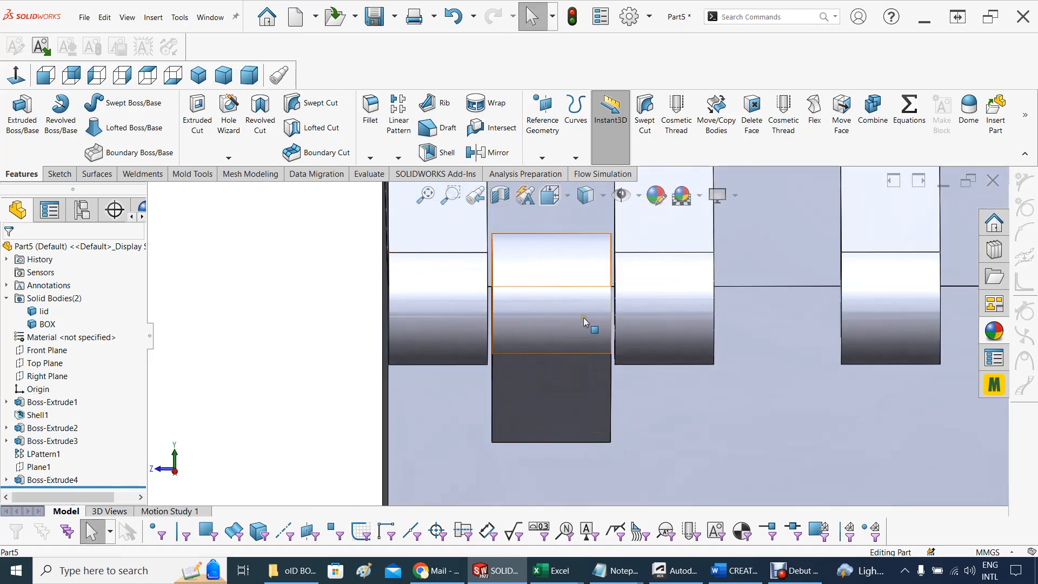
pyautogui.scroll(3, 570, 346)
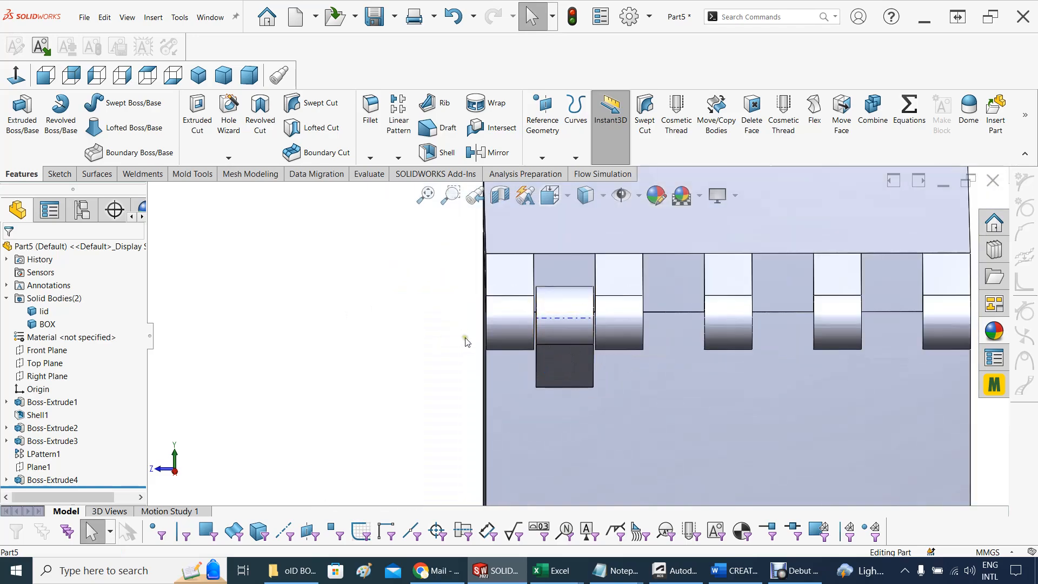
pyautogui.scroll(2, 446, 336)
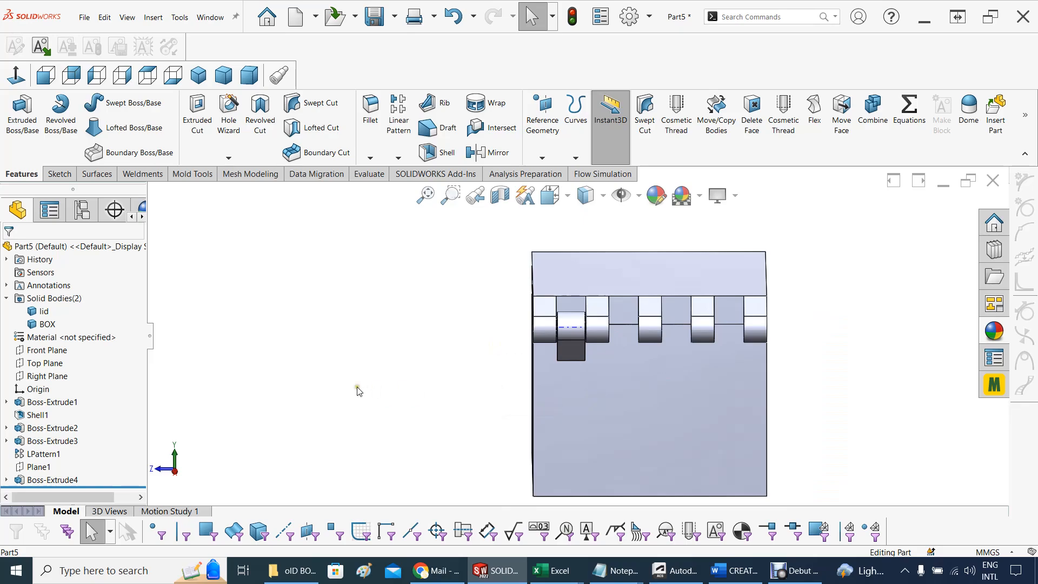
pyautogui.moveTo(358, 389); pyautogui.dragTo(379, 388, button='middle')
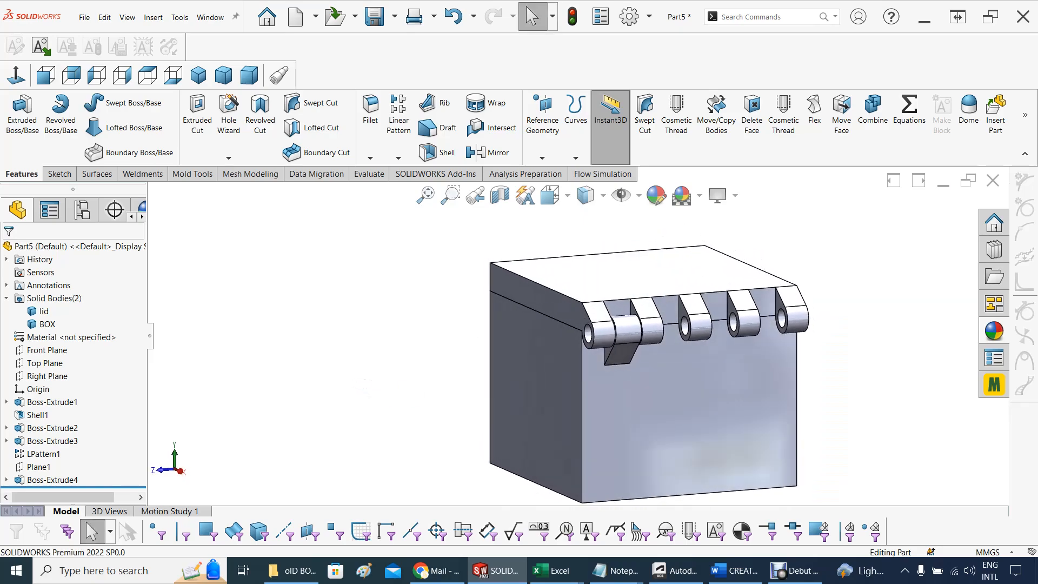
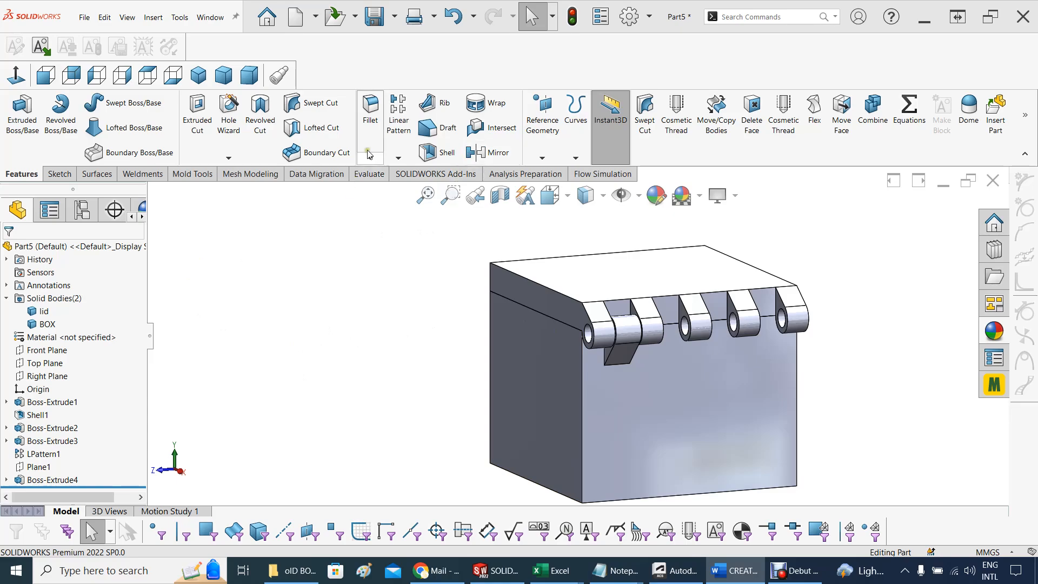
# Set up a linear pattern of the box knuckle Boss-Extrude4 along the lid's top edge: 4 instances at 22.9 mm, direction reversed toward the other lid knuckles
pyautogui.click(400, 122)
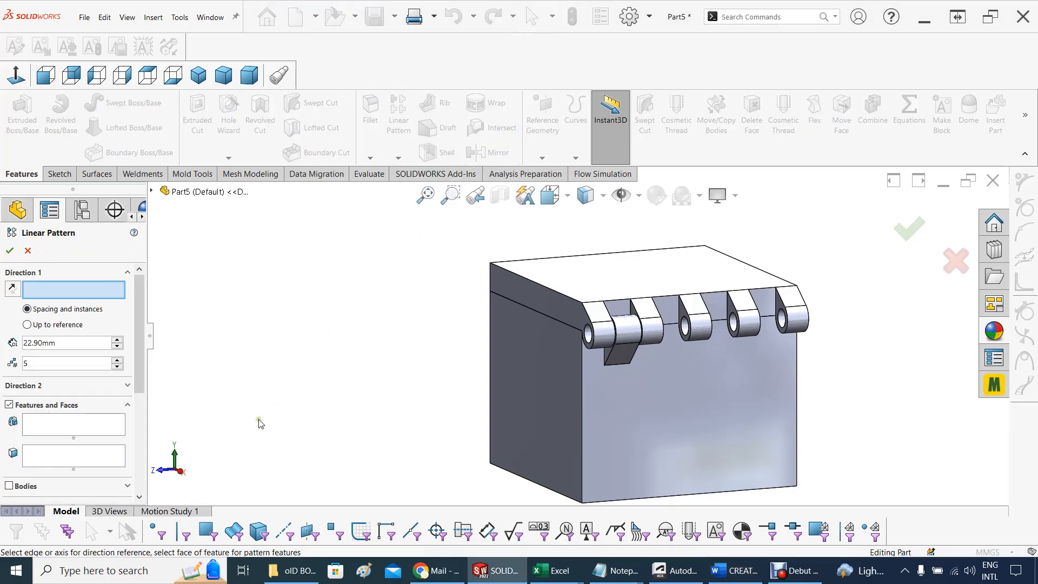
pyautogui.click(608, 258)
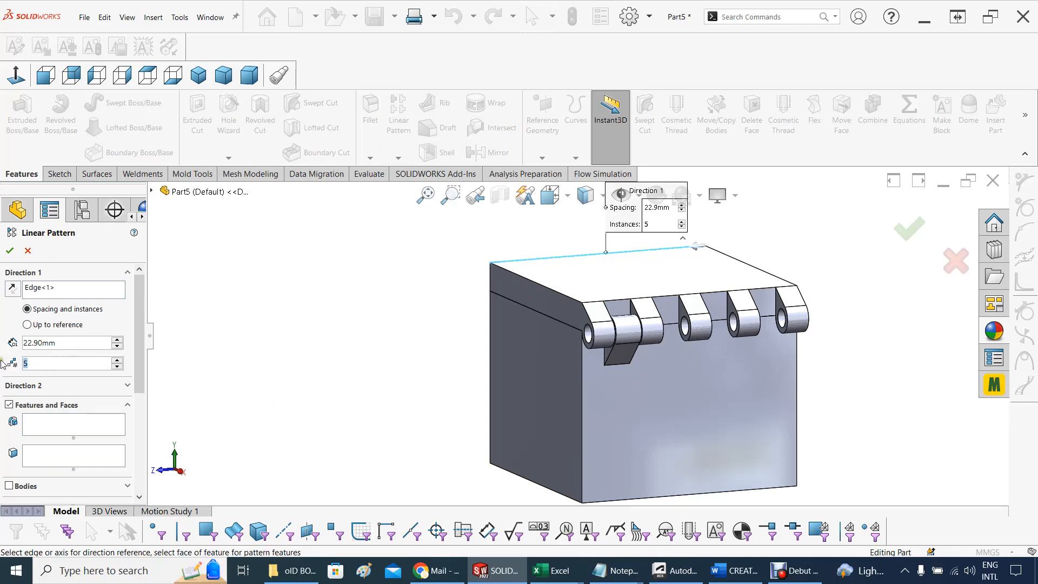
pyautogui.write('4')
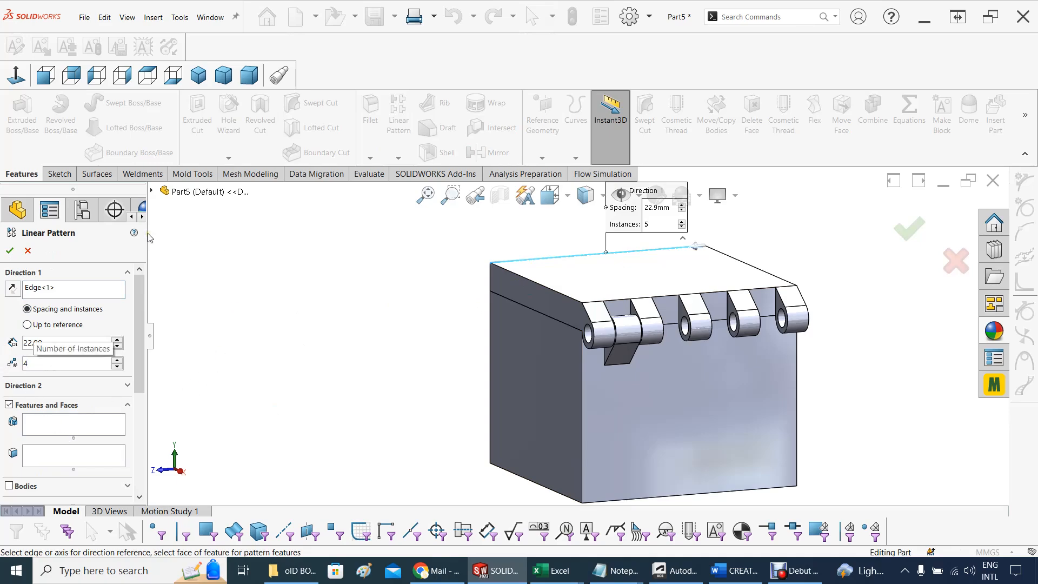
pyautogui.click(154, 193)
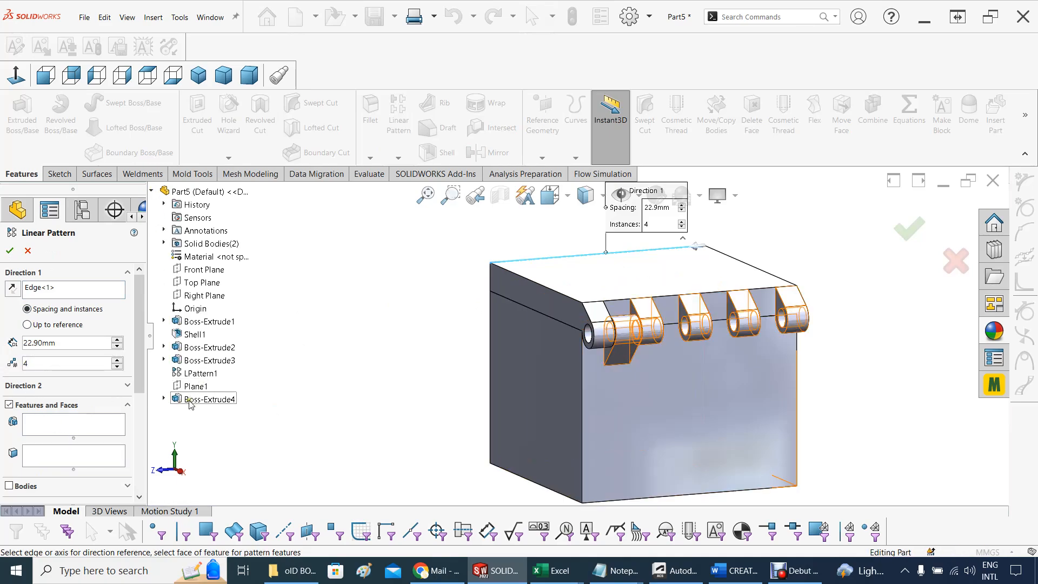
pyautogui.click(24, 416)
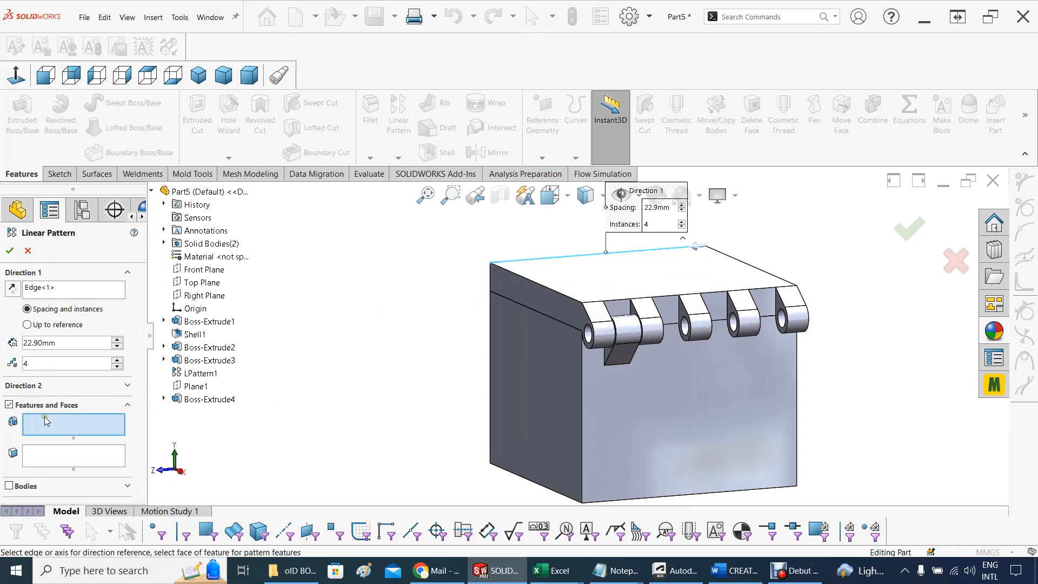
pyautogui.click(195, 400)
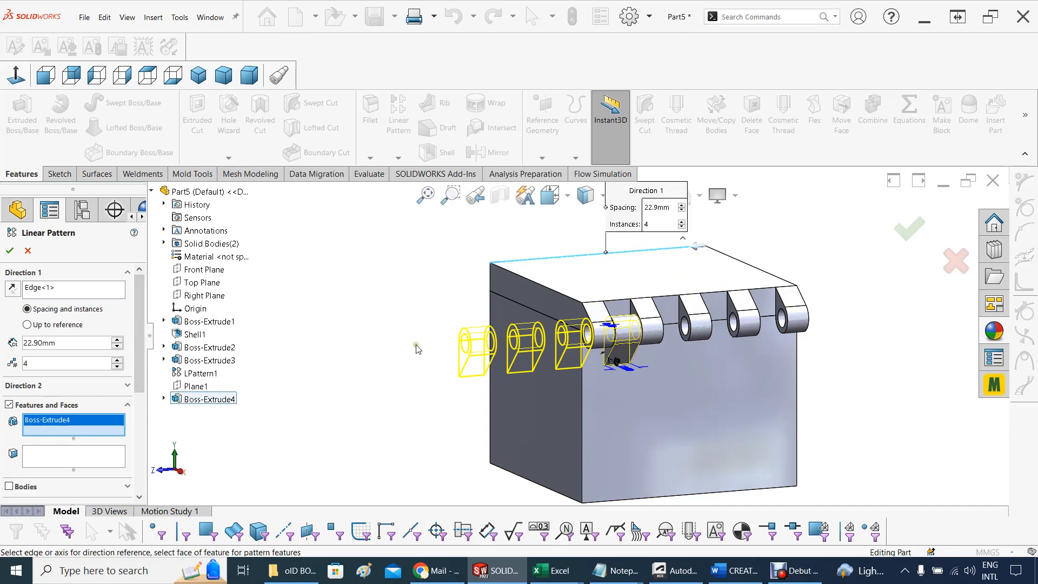
pyautogui.moveTo(415, 347); pyautogui.dragTo(424, 367, button='middle')
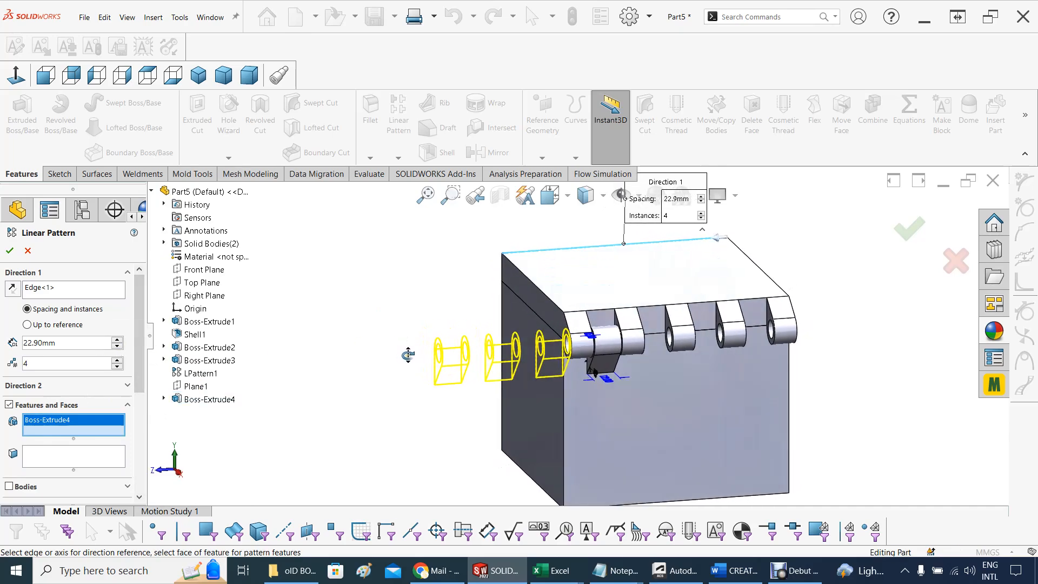
pyautogui.click(12, 289)
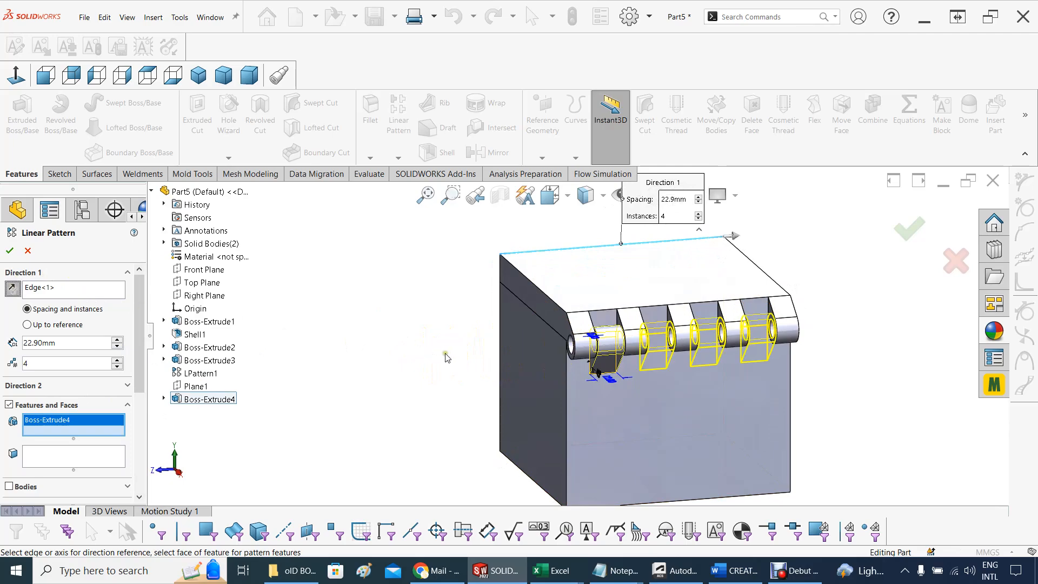
pyautogui.moveTo(453, 382); pyautogui.dragTo(444, 357, button='middle')
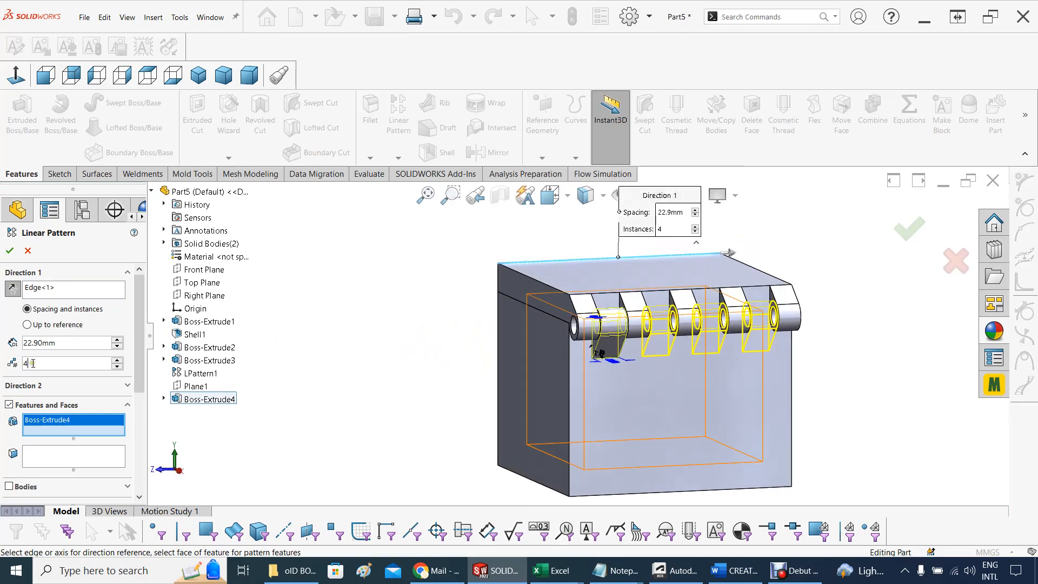
# Try 3 instances in the knuckle pattern's first direction and return the count to 4
pyautogui.write('3')
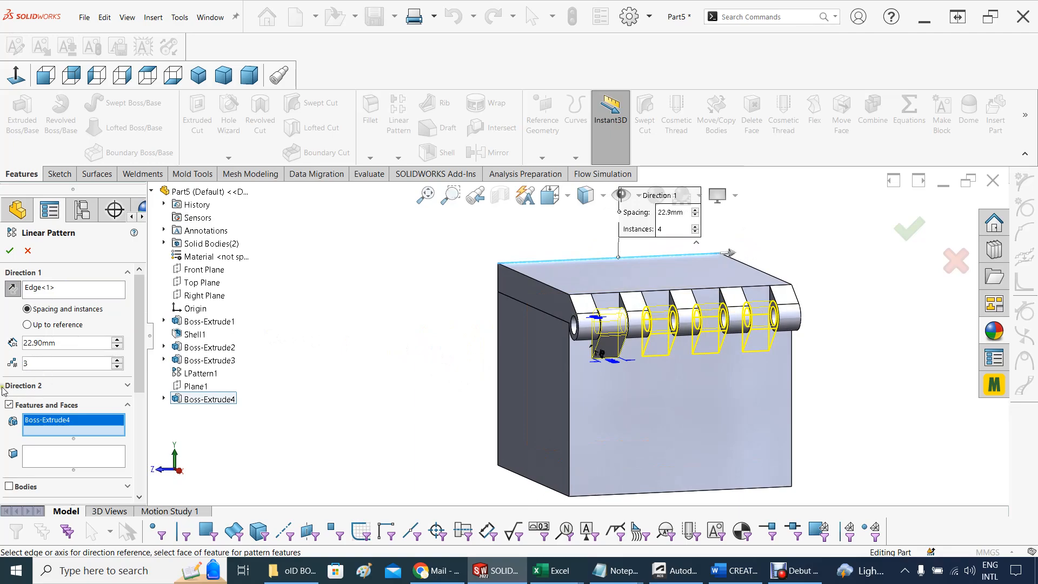
pyautogui.click(73, 389)
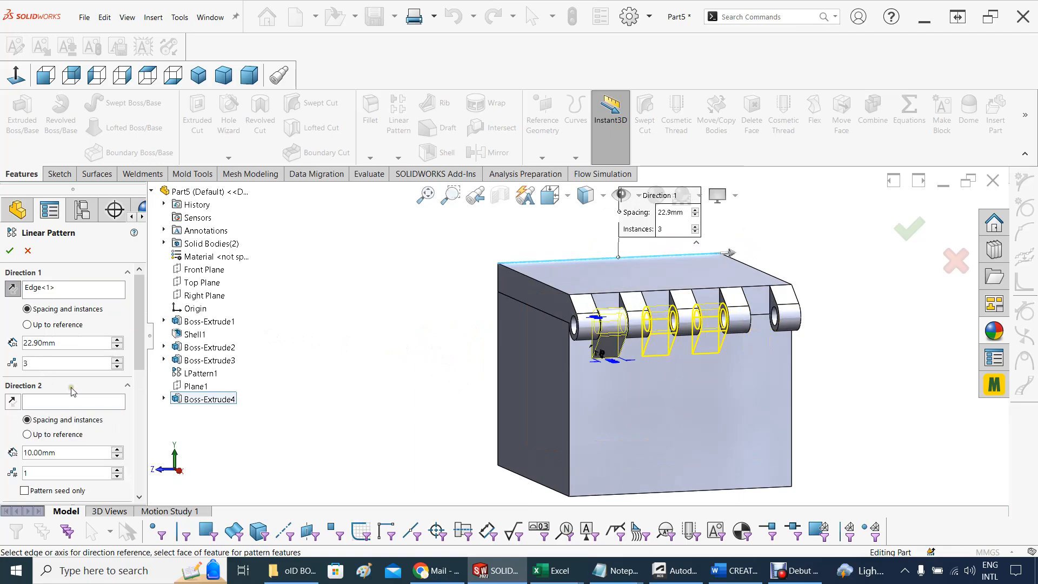
pyautogui.moveTo(59, 362); pyautogui.dragTo(9, 359)
pyautogui.write('4')
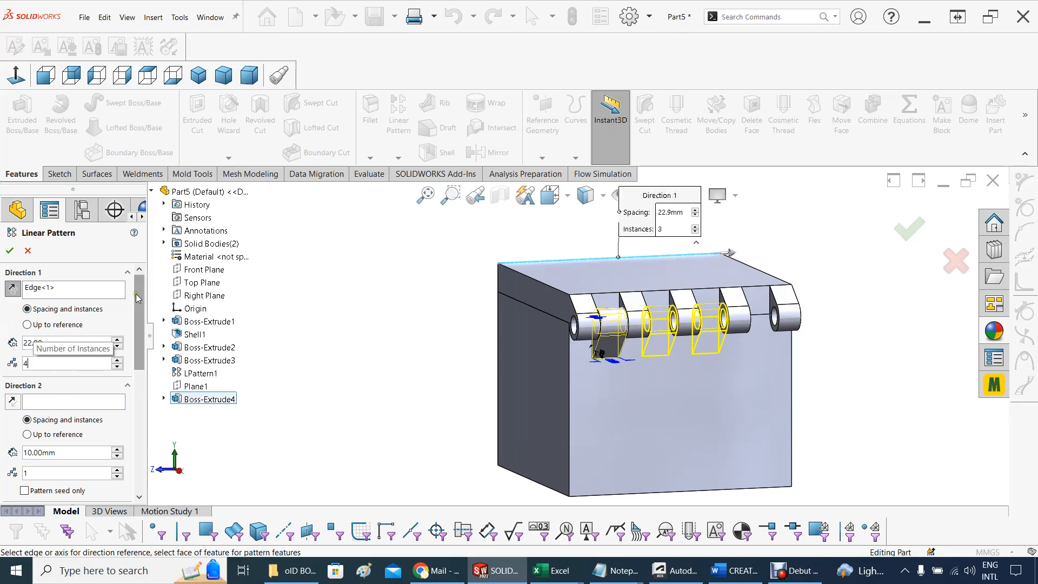
# Check the previewed box knuckles against the gaps between the lid knuckles and finish the linear pattern
pyautogui.scroll(-2, 138, 312)
pyautogui.moveTo(138, 313); pyautogui.dragTo(118, 432)
pyautogui.scroll(10, 115, 426)
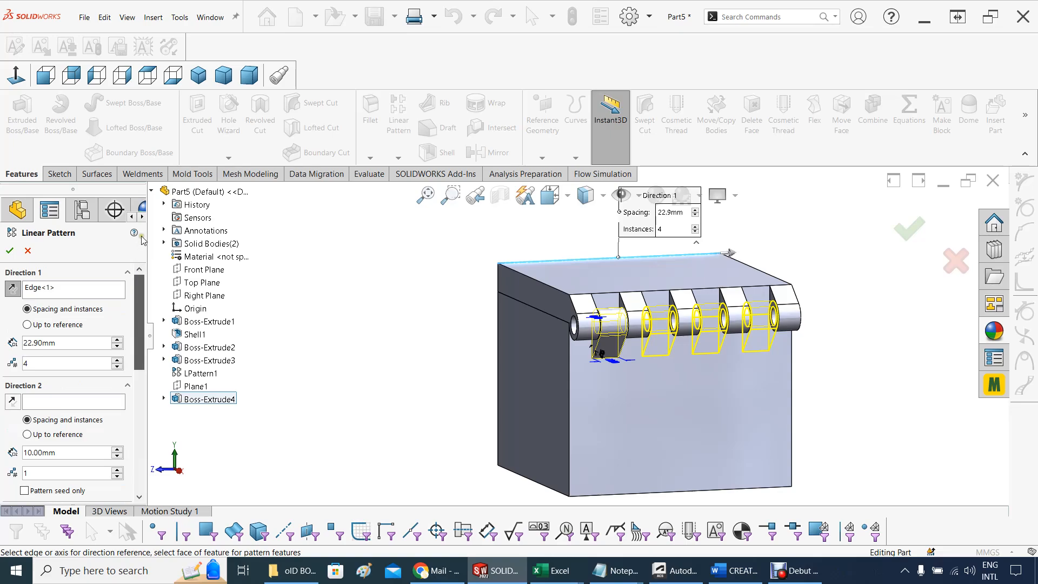
pyautogui.moveTo(368, 323)
pyautogui.mouseDown(button='middle')
pyautogui.moveTo(348, 325)
pyautogui.moveTo(363, 325)
pyautogui.mouseUp(button='middle')
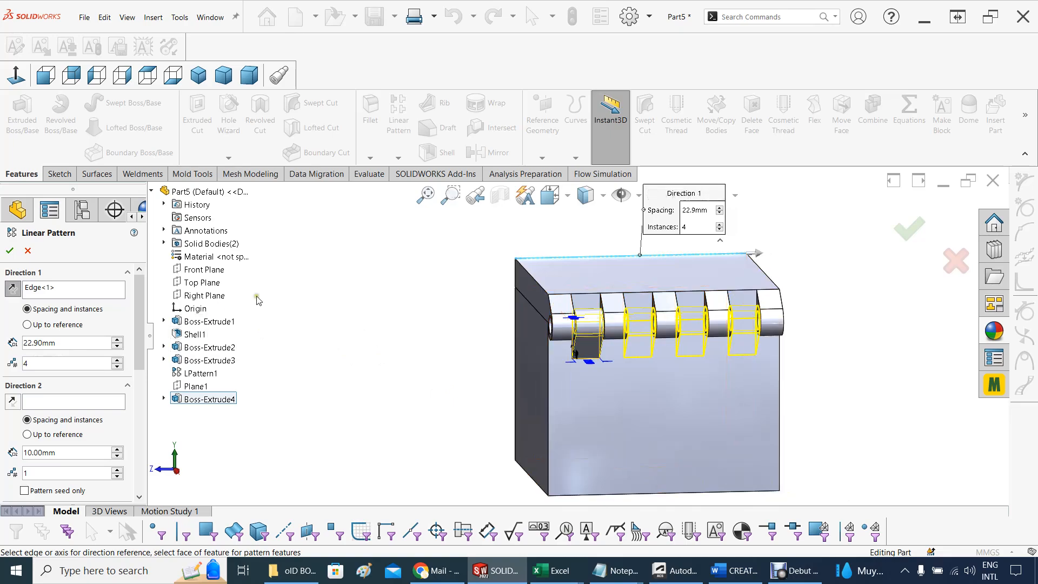
pyautogui.moveTo(254, 316); pyautogui.dragTo(288, 338, button='middle')
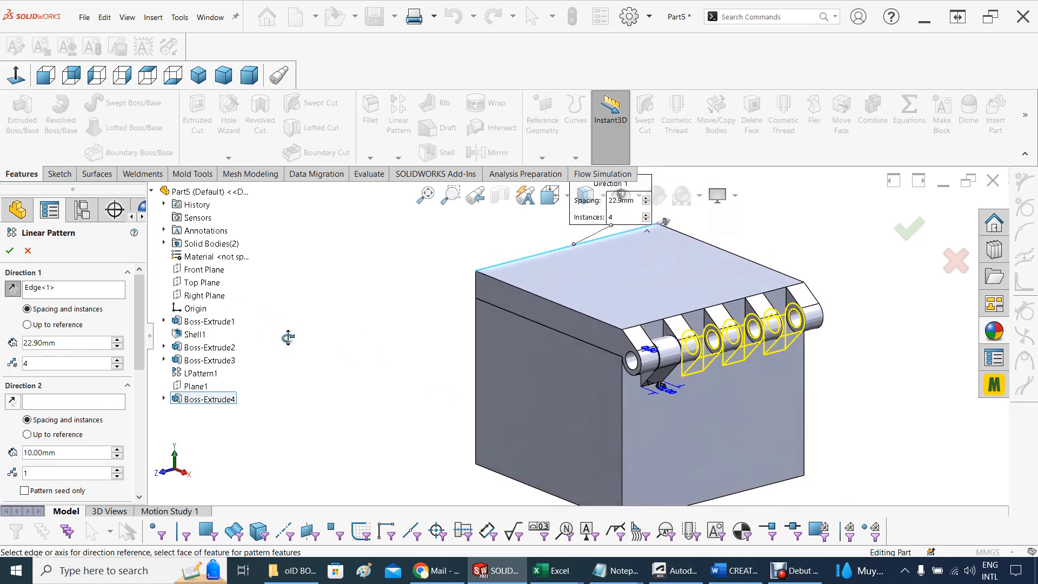
pyautogui.click(9, 250)
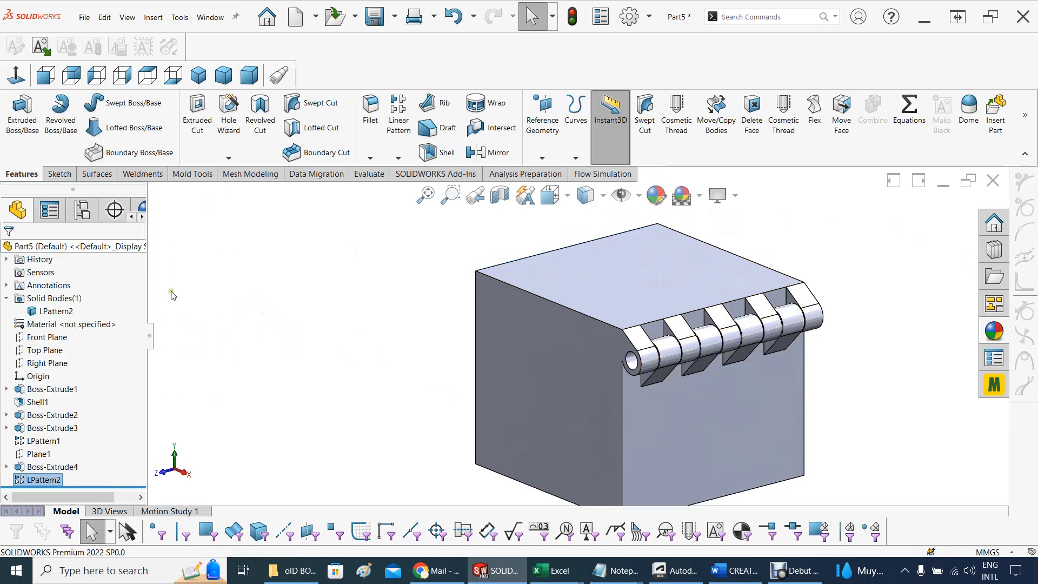
# Suppress the LPattern2 feature to separate the lid and box bodies again
pyautogui.moveTo(486, 365); pyautogui.dragTo(512, 321, button='middle')
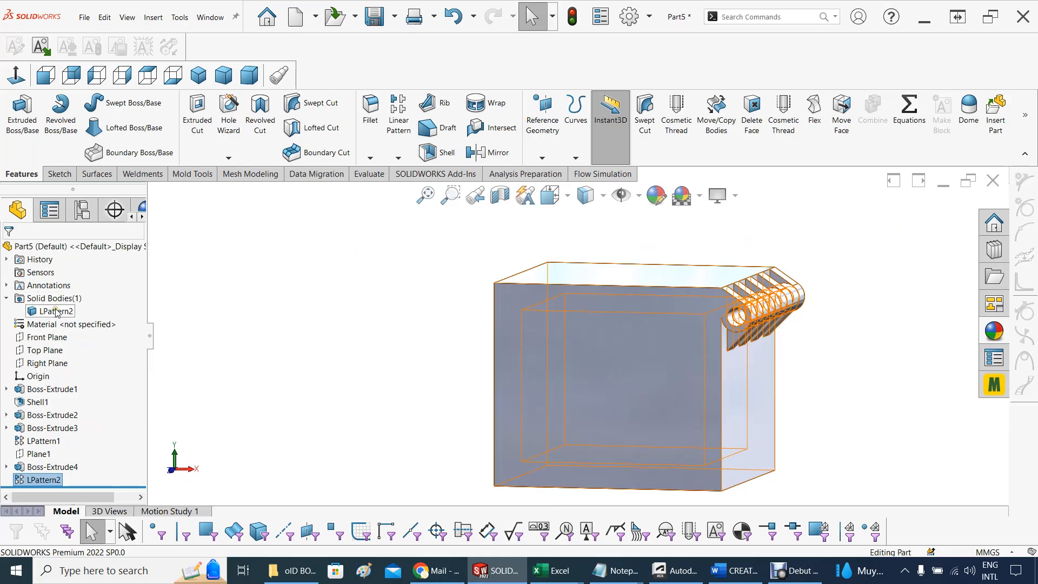
pyautogui.rightClick(38, 479)
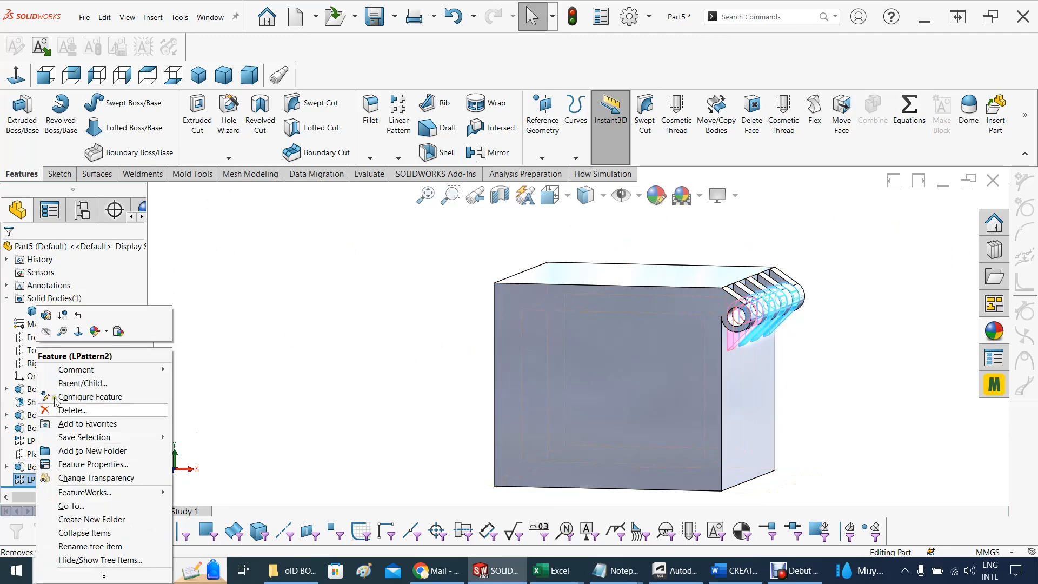
pyautogui.click(296, 431)
pyautogui.click(43, 480)
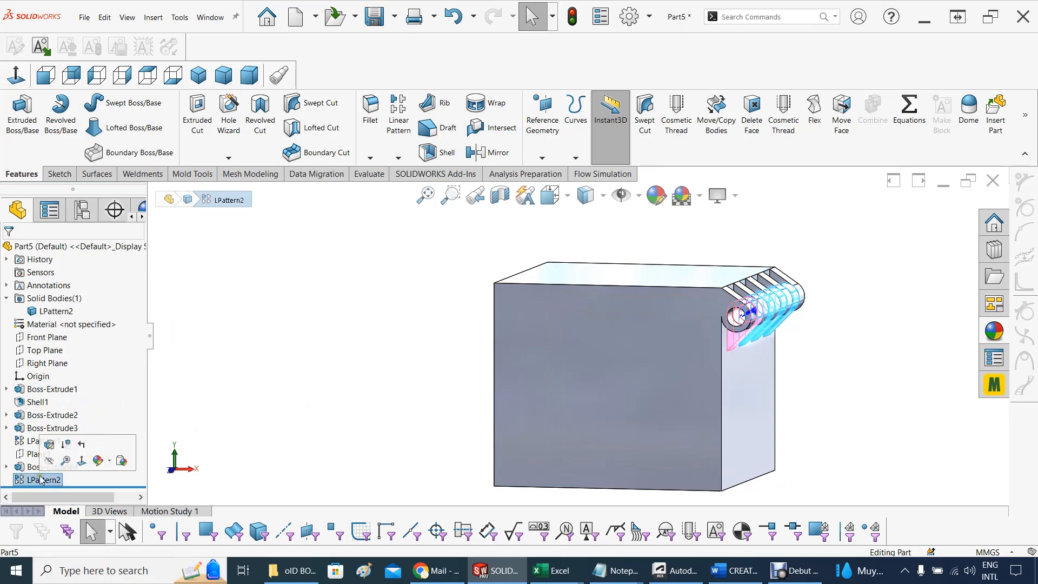
pyautogui.click(66, 445)
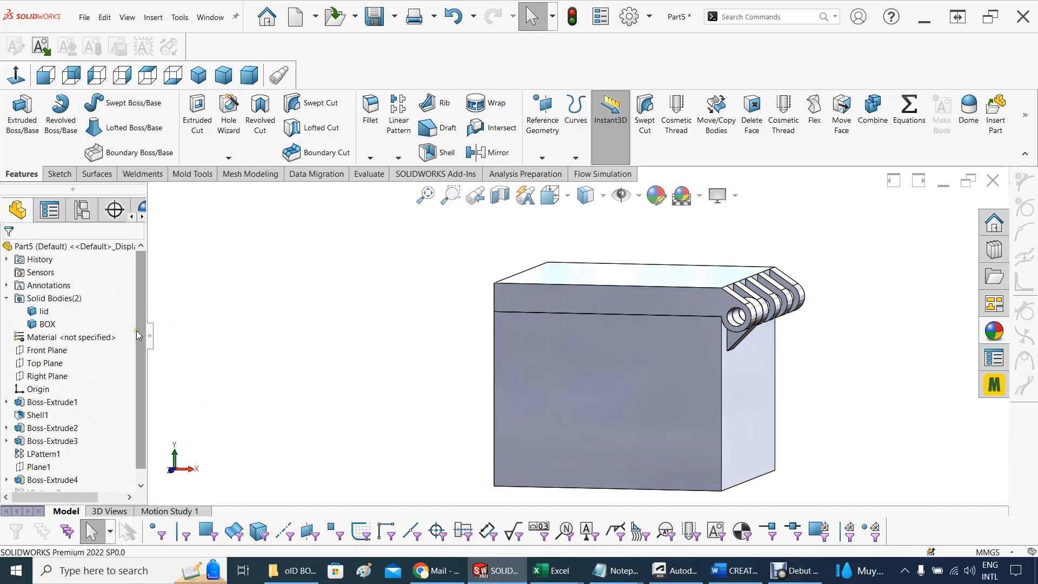
# Edit the suppressed LPattern2 and remove the lid body from its feature scope, leaving only BOX selected
pyautogui.scroll(-1, 140, 370)
pyautogui.click(34, 479)
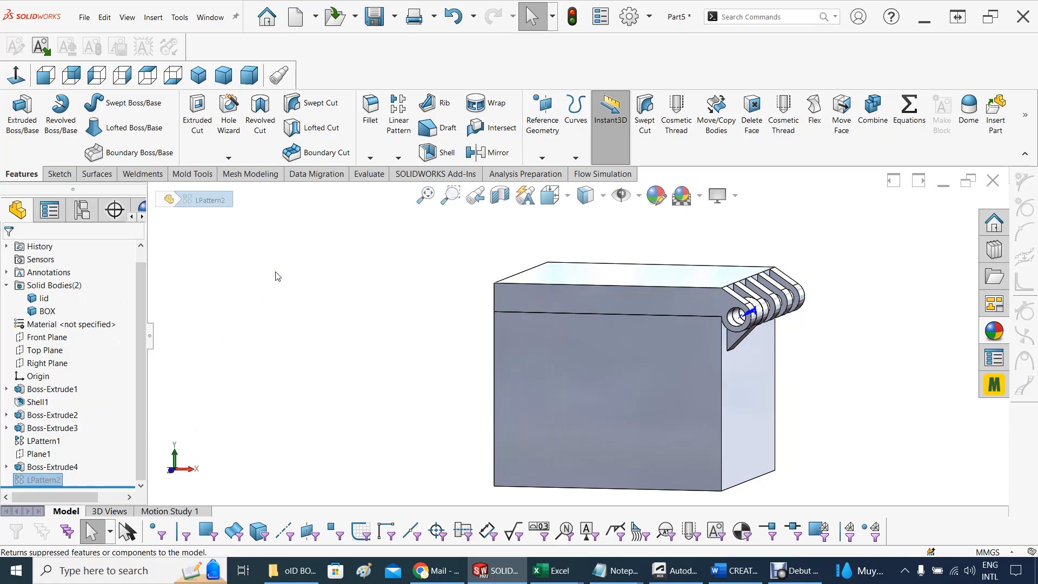
pyautogui.rightClick(33, 479)
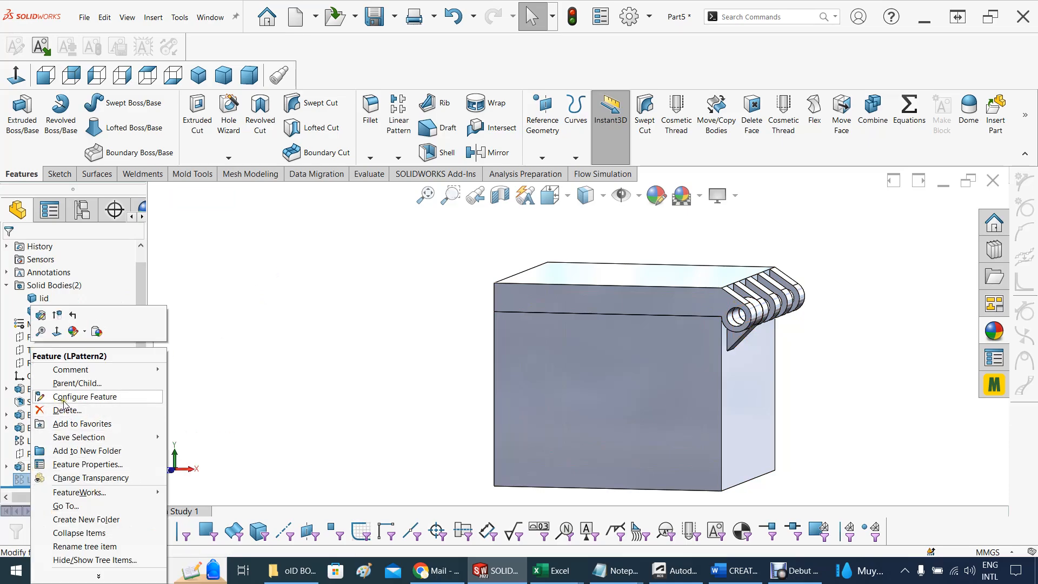
pyautogui.click(41, 315)
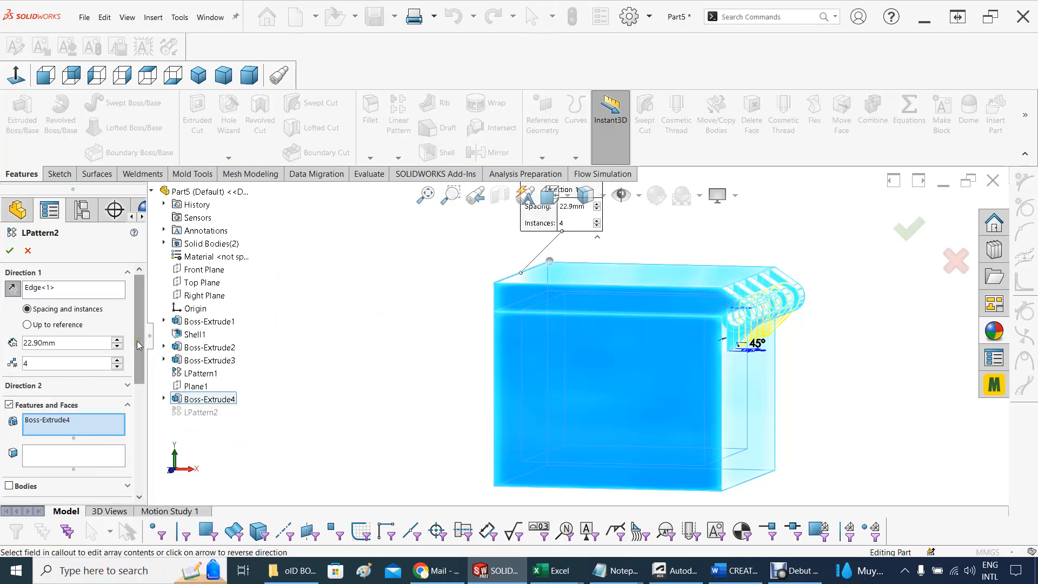
pyautogui.moveTo(141, 350); pyautogui.dragTo(144, 431)
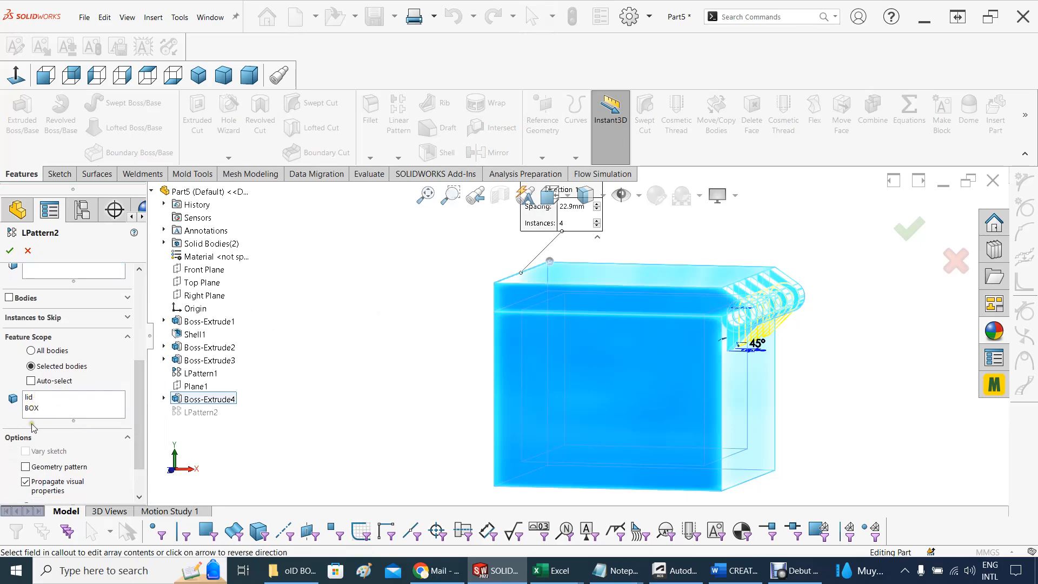
pyautogui.click(33, 397)
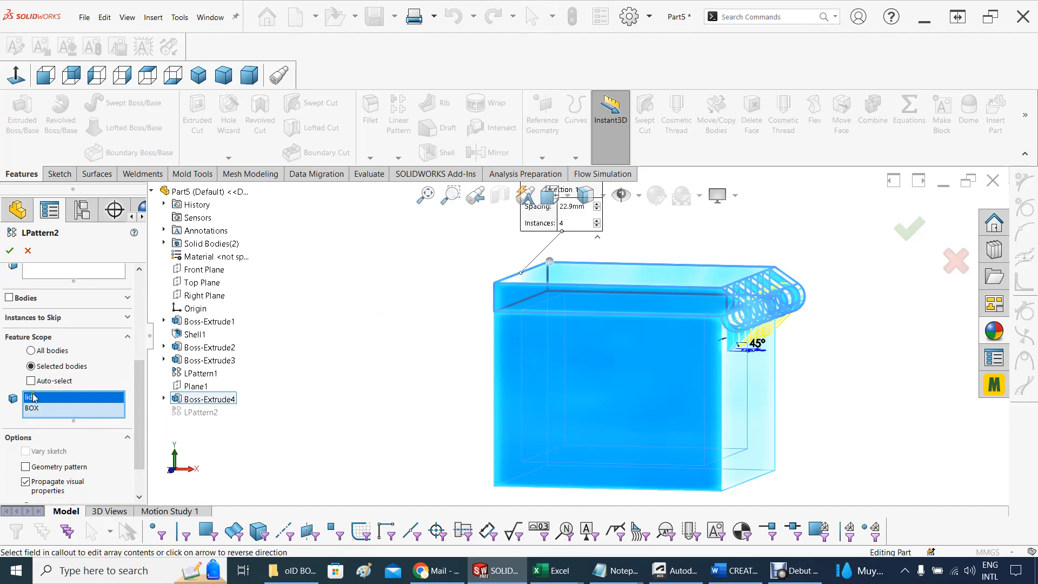
pyautogui.rightClick(33, 397)
pyautogui.click(53, 416)
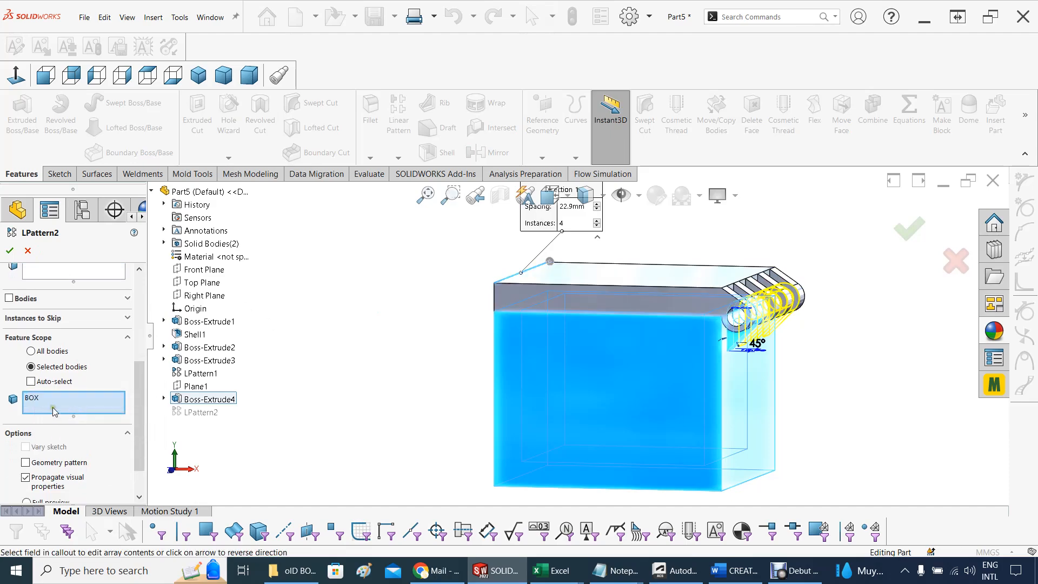
# Hide the lid body and accept the edited pattern
pyautogui.scroll(4, 145, 385)
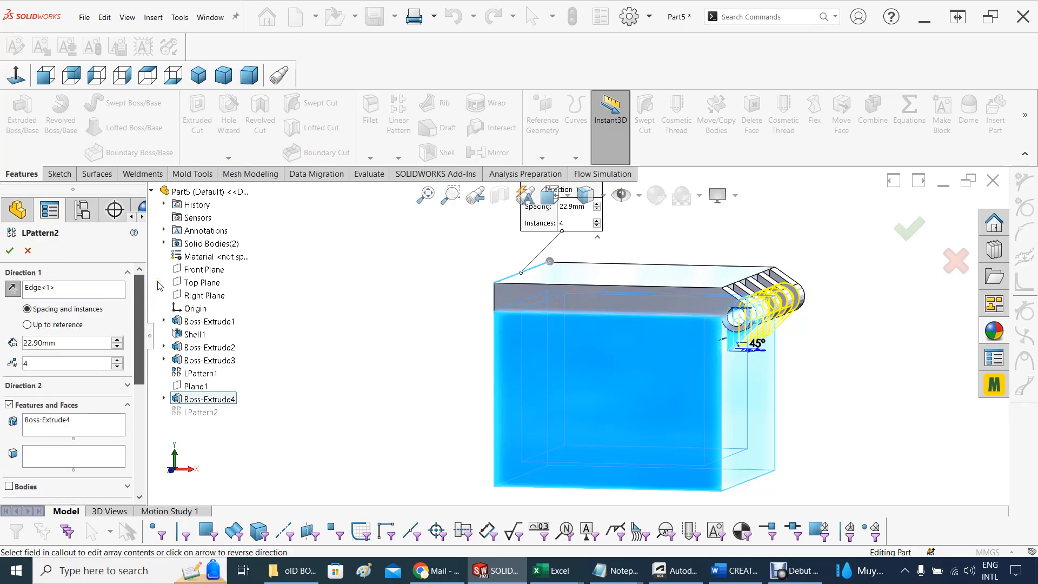
pyautogui.click(165, 243)
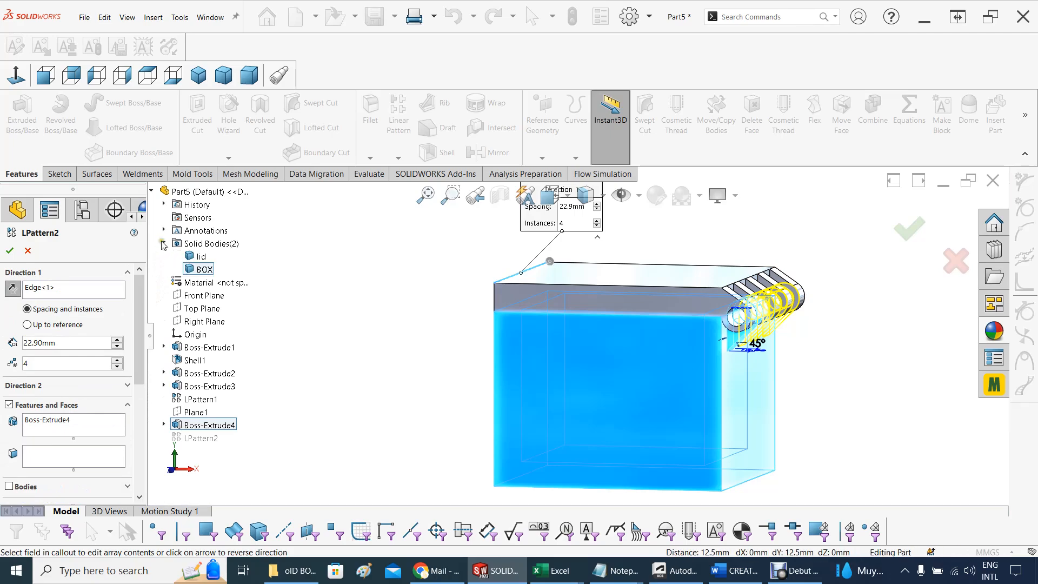
pyautogui.rightClick(197, 259)
pyautogui.click(221, 279)
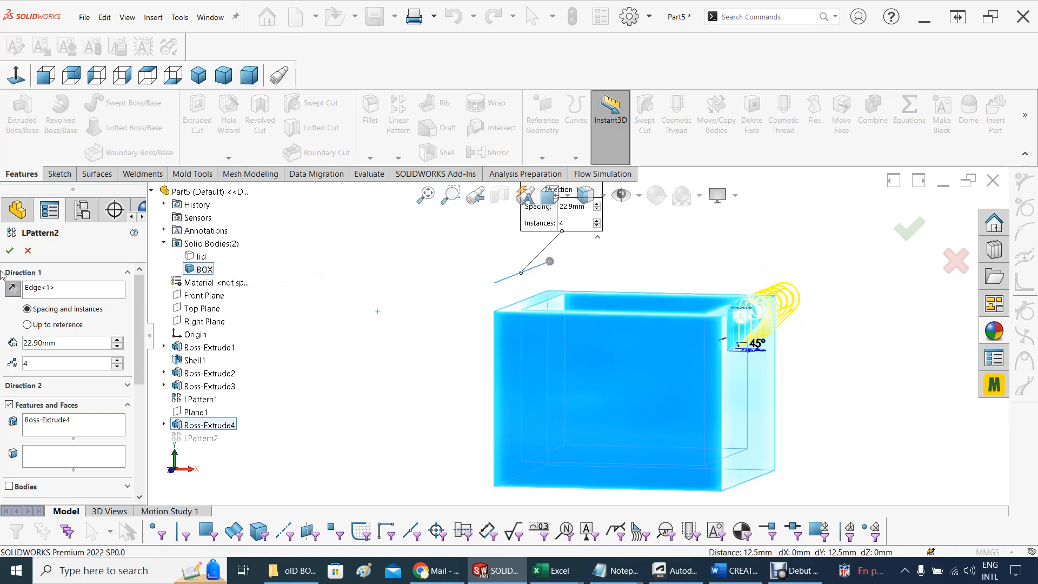
pyautogui.click(8, 252)
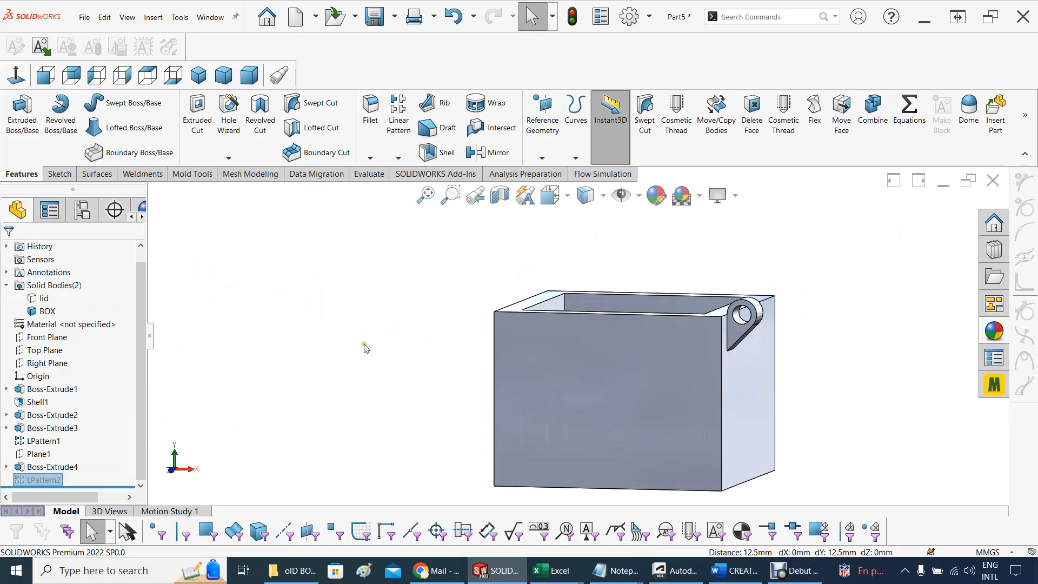
# Unsuppress LPattern2 to rebuild the patterned knuckles on the box
pyautogui.moveTo(383, 344); pyautogui.dragTo(362, 345, button='middle')
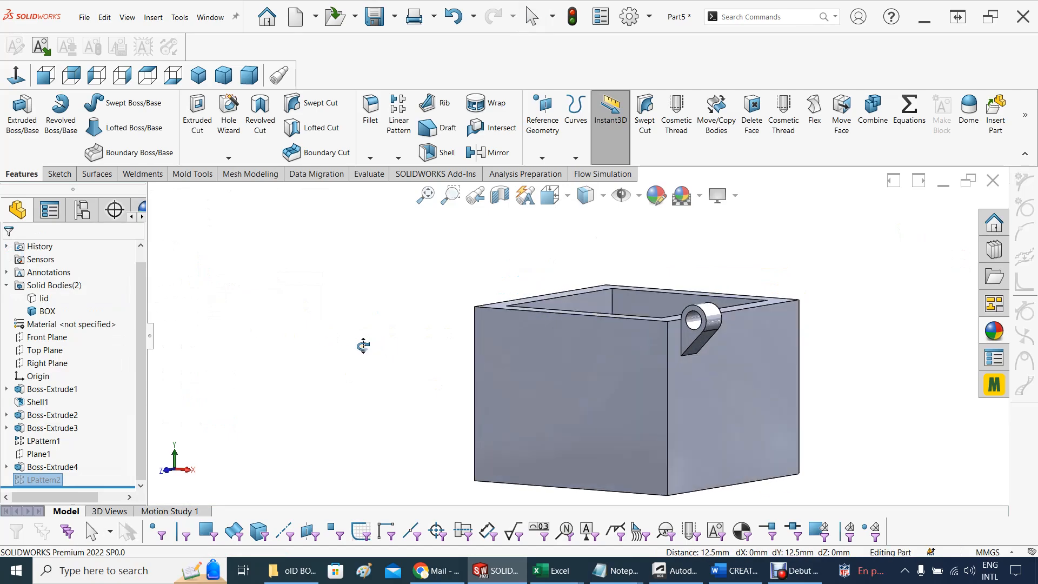
pyautogui.rightClick(37, 481)
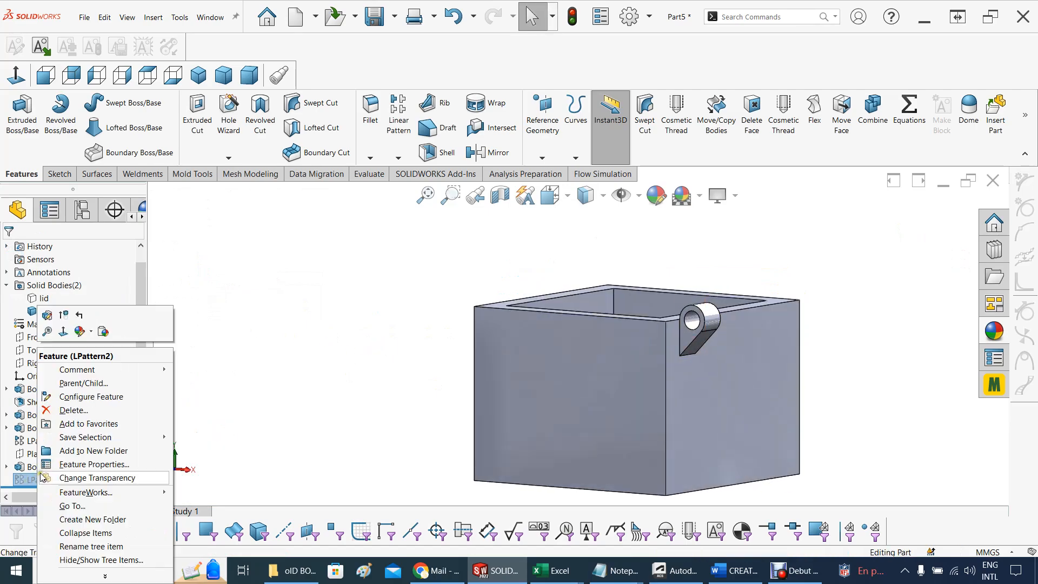
pyautogui.click(63, 319)
pyautogui.moveTo(364, 377)
pyautogui.mouseDown(button='middle')
pyautogui.moveTo(313, 399)
pyautogui.moveTo(377, 377)
pyautogui.moveTo(362, 383)
pyautogui.mouseUp(button='middle')
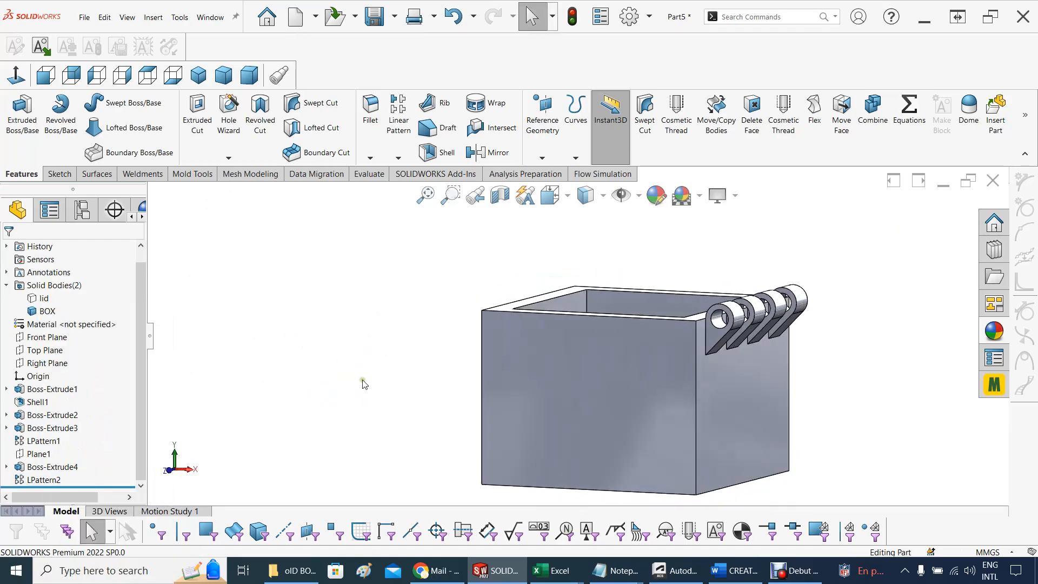
# Show the hidden lid body and inspect how its knuckles interlock with the box knuckles
pyautogui.rightClick(45, 299)
pyautogui.click(54, 281)
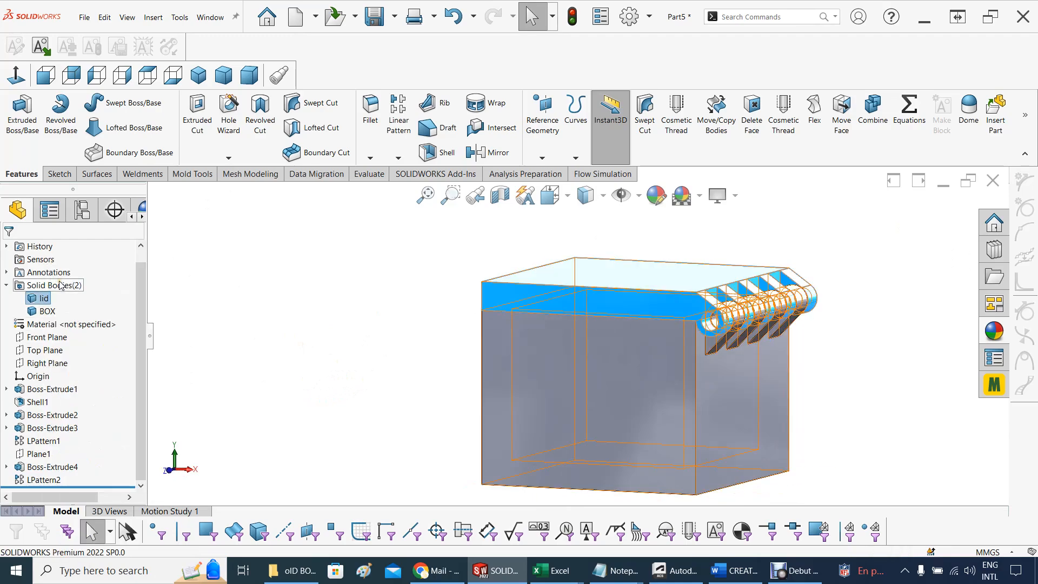
pyautogui.moveTo(296, 375); pyautogui.dragTo(357, 361, button='middle')
pyautogui.scroll(-2, 630, 381)
pyautogui.scroll(3, 645, 397)
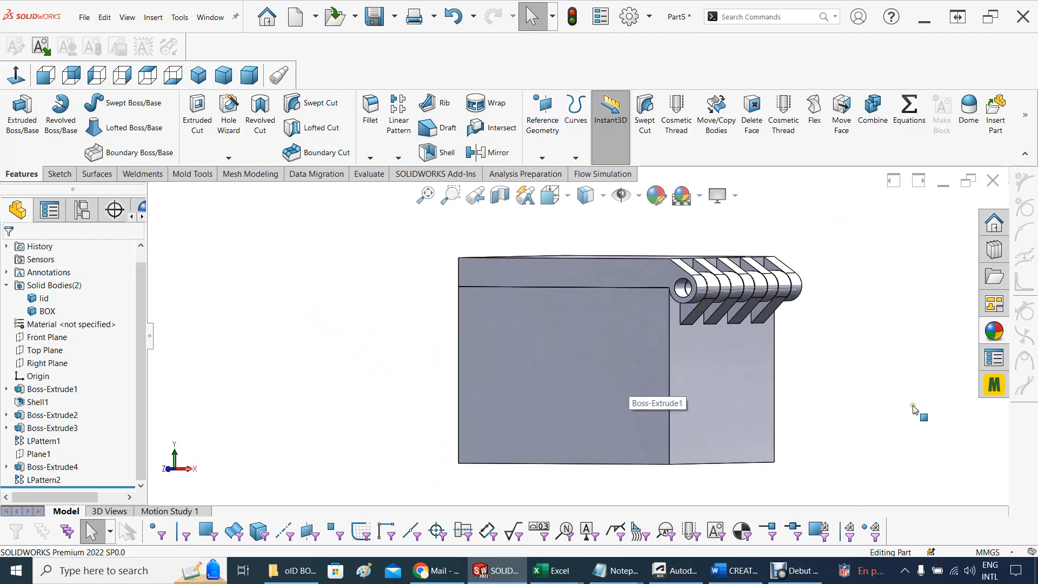
# Examine the closed box from the side and at an angle, checking the fit of the lid and hinge knuckles
pyautogui.moveTo(871, 382)
pyautogui.mouseDown(button='middle')
pyautogui.moveTo(878, 375)
pyautogui.moveTo(886, 390)
pyautogui.moveTo(890, 377)
pyautogui.mouseUp(button='middle')
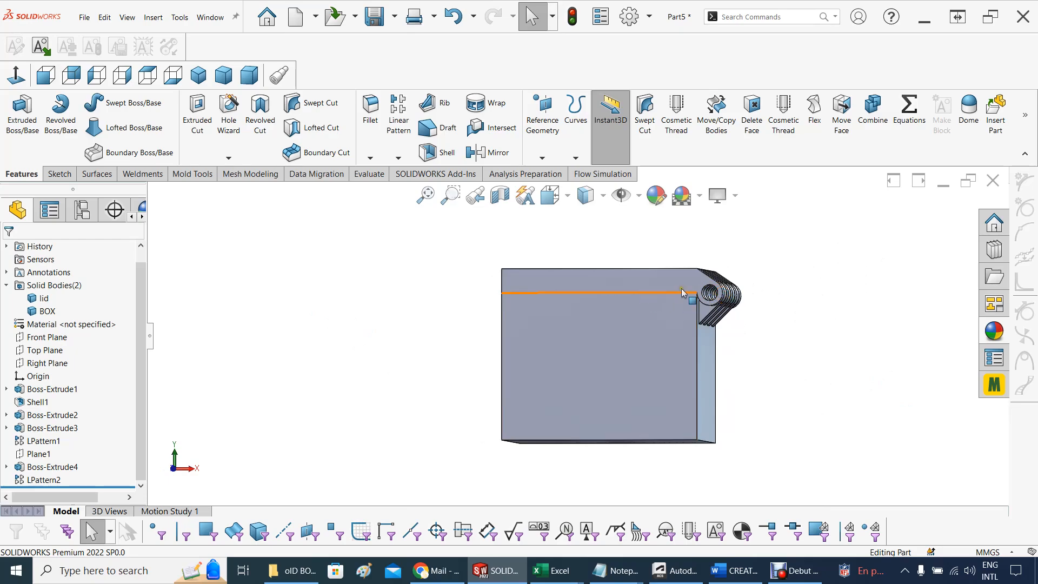
pyautogui.scroll(-1, 785, 355)
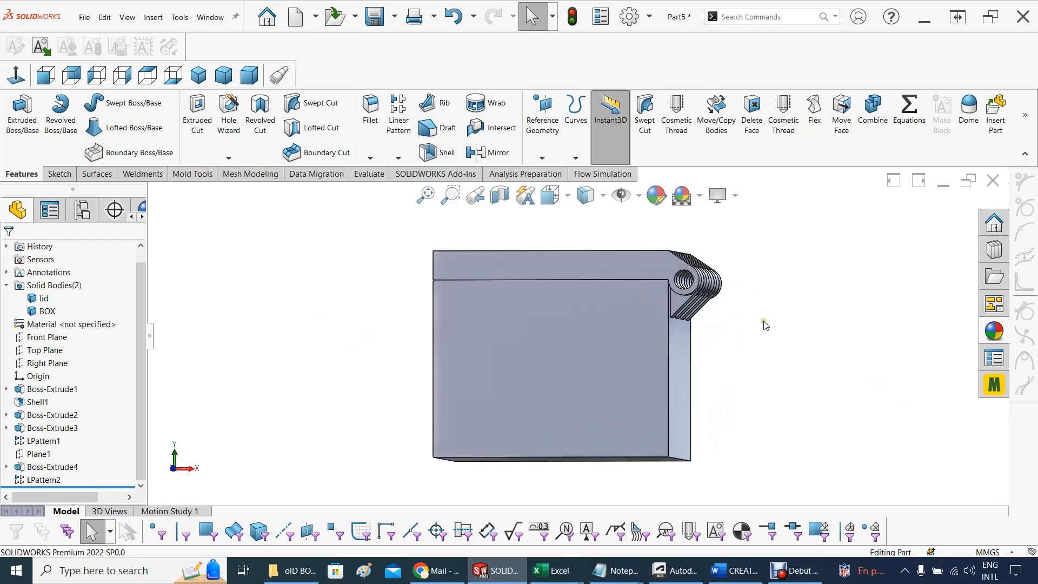
pyautogui.moveTo(765, 324)
pyautogui.mouseDown(button='middle')
pyautogui.moveTo(751, 338)
pyautogui.moveTo(701, 335)
pyautogui.moveTo(697, 345)
pyautogui.moveTo(751, 339)
pyautogui.mouseUp(button='middle')
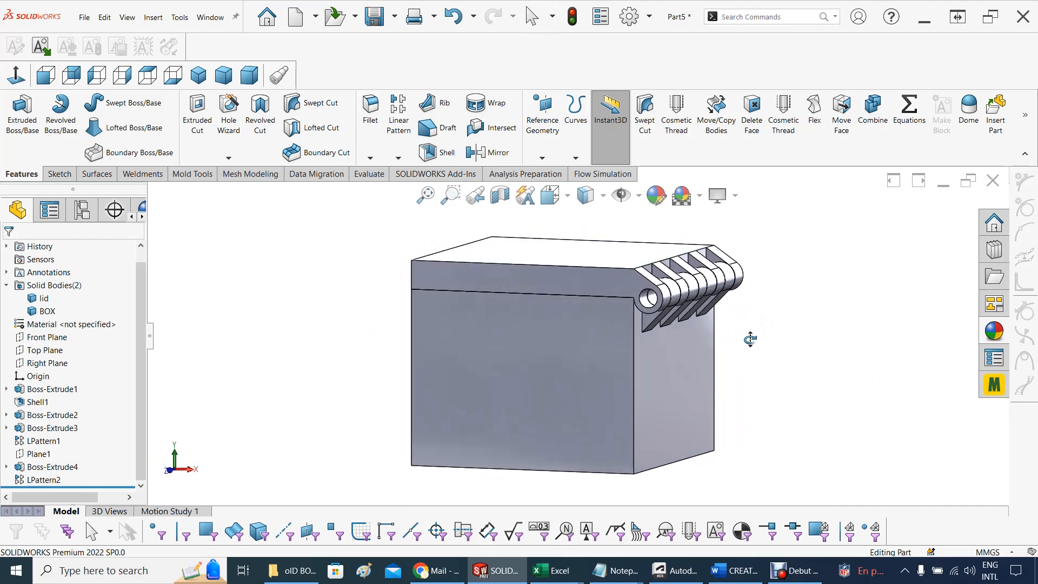
pyautogui.press('Escape')
pyautogui.scroll(-2, 757, 281)
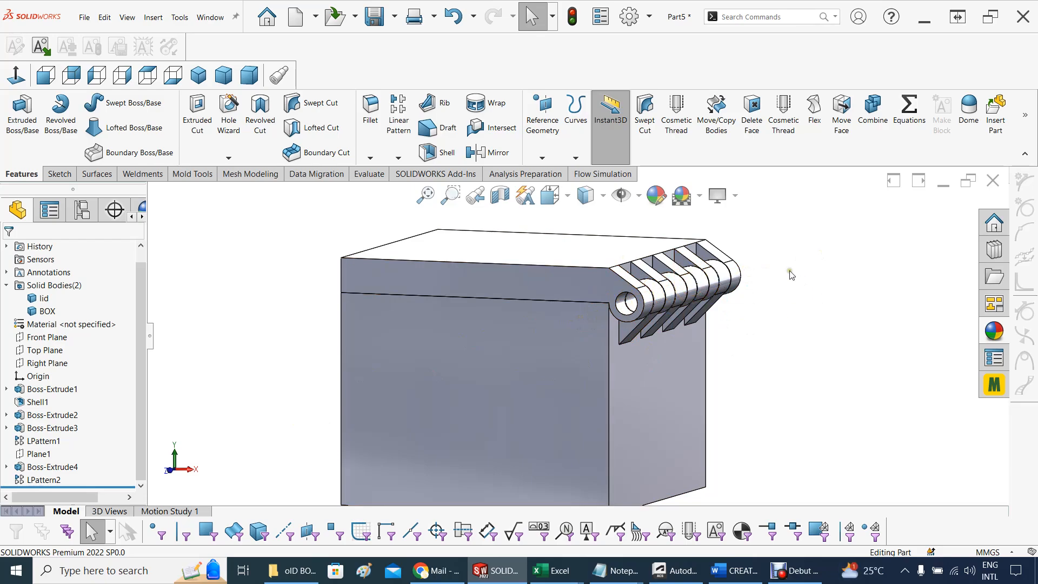
pyautogui.scroll(3, 751, 303)
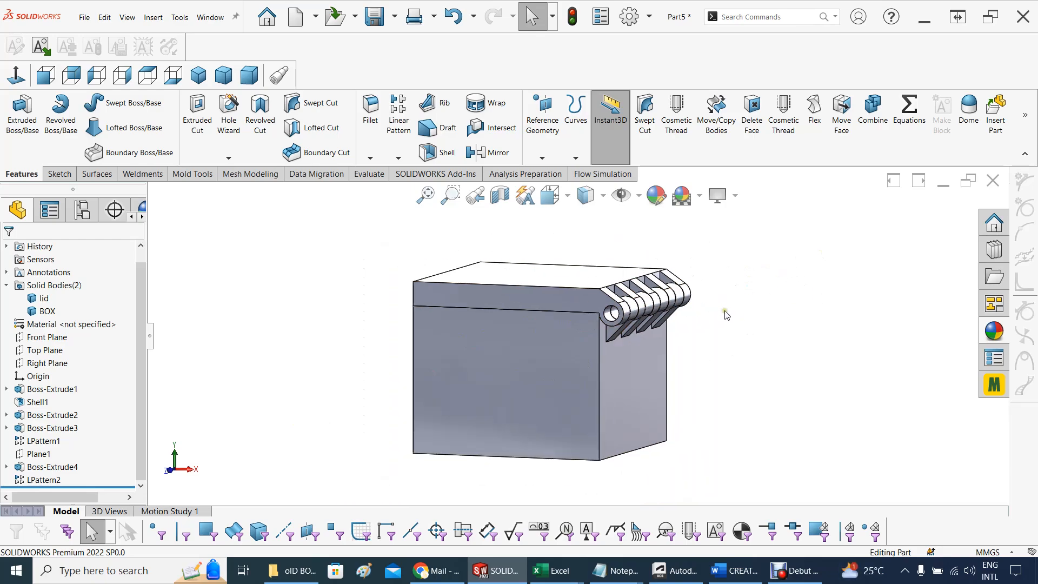
pyautogui.moveTo(725, 314)
pyautogui.mouseDown(button='middle')
pyautogui.moveTo(706, 322)
pyautogui.moveTo(695, 352)
pyautogui.moveTo(751, 316)
pyautogui.moveTo(864, 299)
pyautogui.moveTo(718, 311)
pyautogui.mouseUp(button='middle')
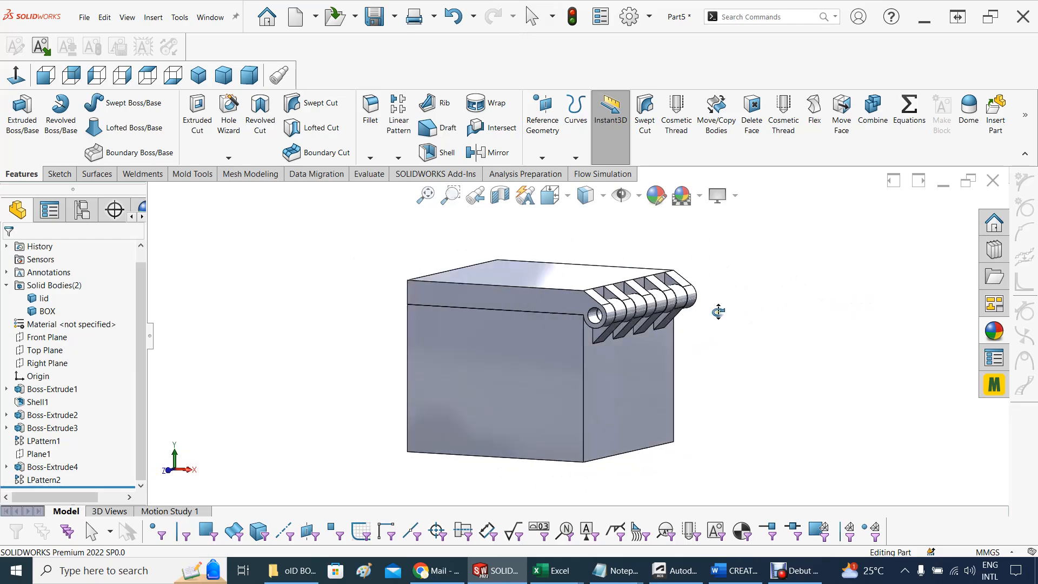
pyautogui.press('Escape')
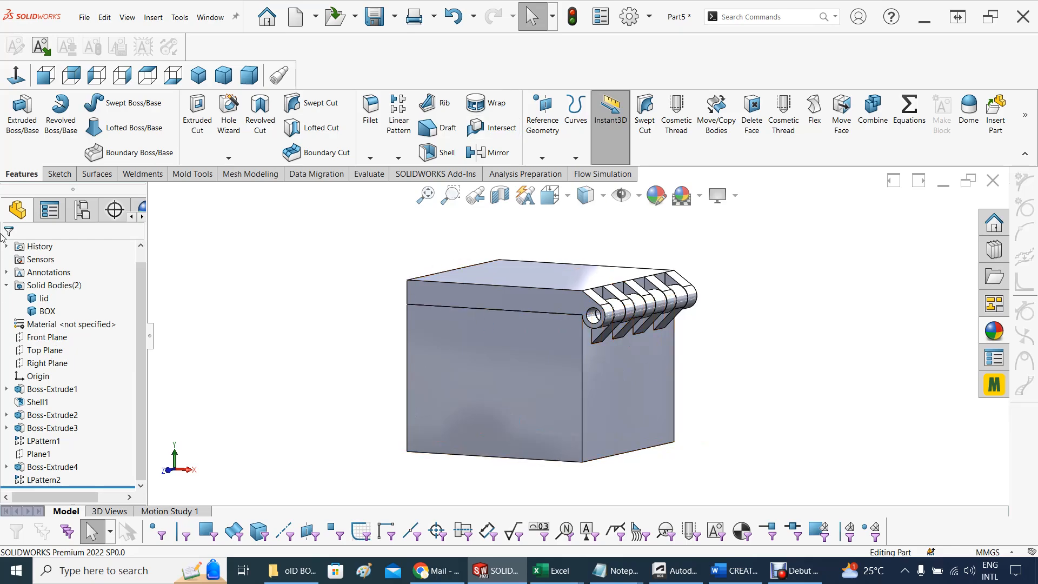
# Insert the lid body into a new part and save it as -lid in the Downloads folder
pyautogui.rightClick(38, 299)
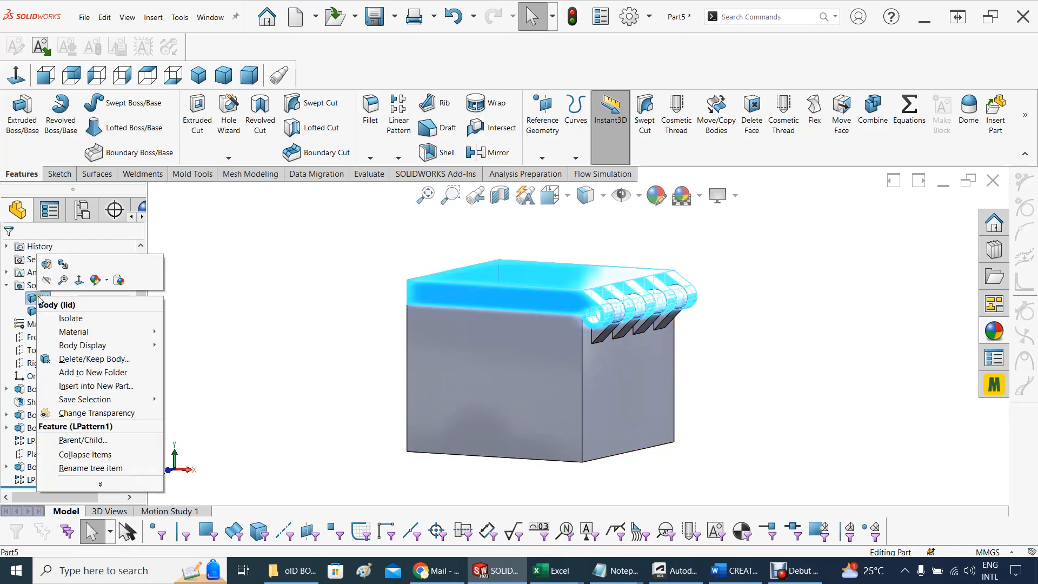
pyautogui.click(99, 386)
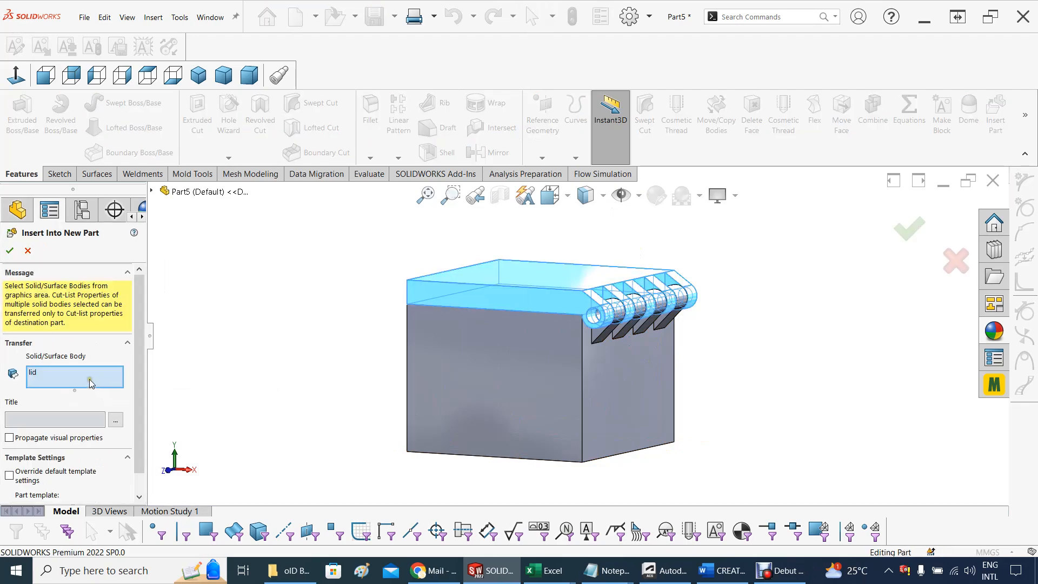
pyautogui.click(9, 251)
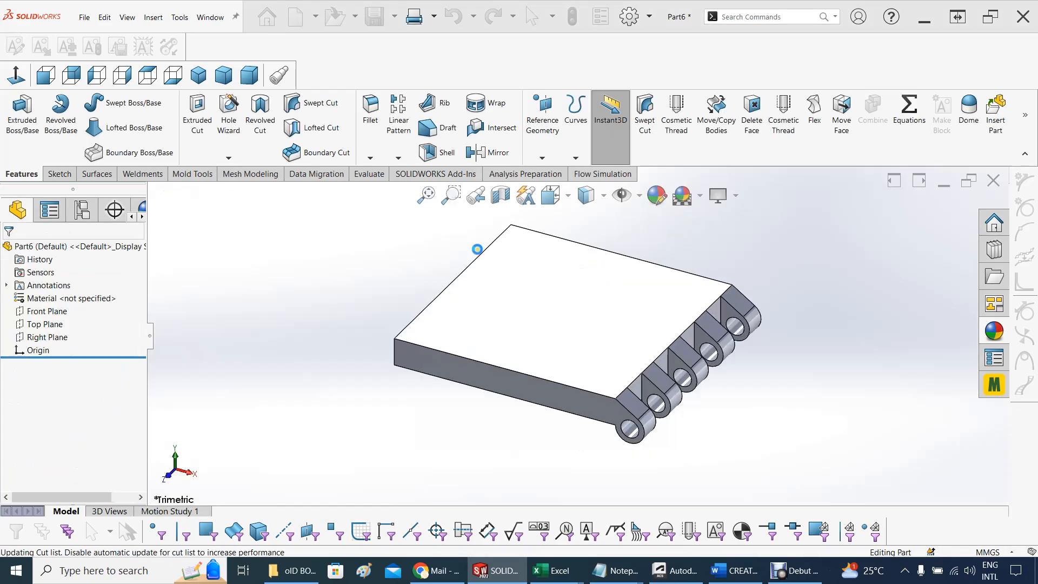
pyautogui.hotkey('ctrl', 's')
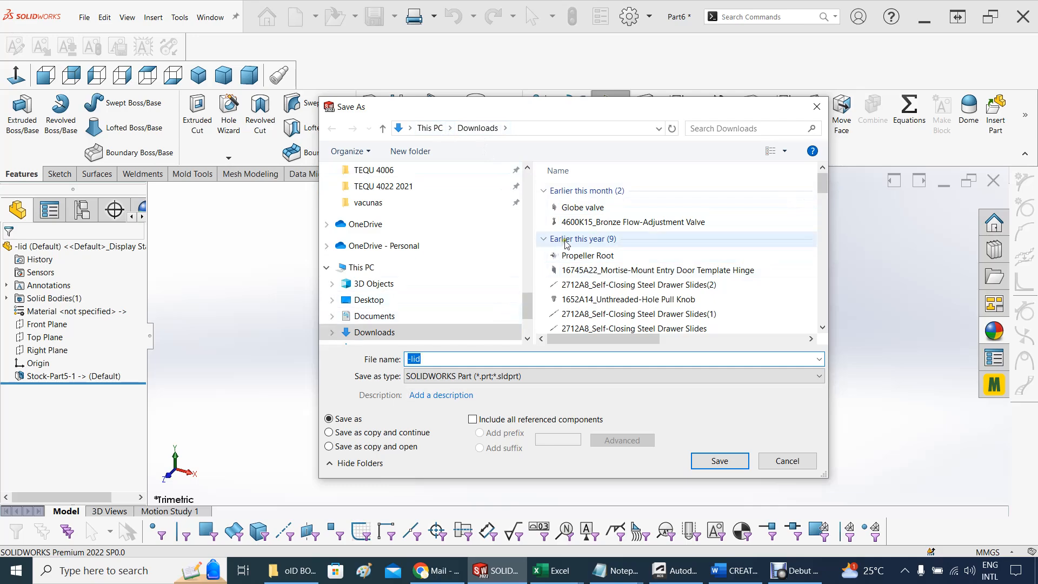
pyautogui.click(720, 461)
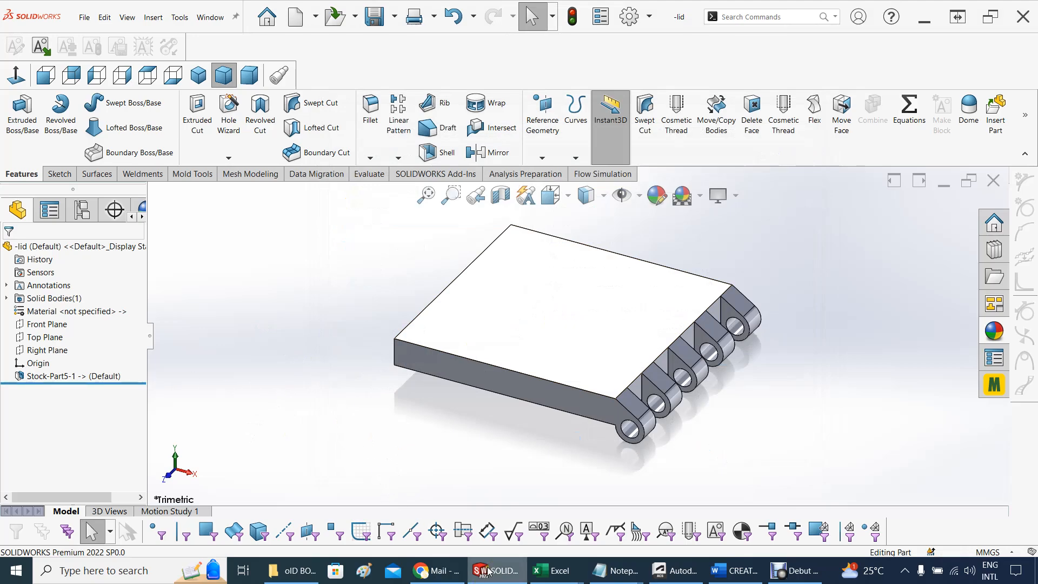
# Return to Part5, insert the BOX body into a new part using the base part's units, and save it as -BOX in Downloads
pyautogui.moveTo(487, 574)
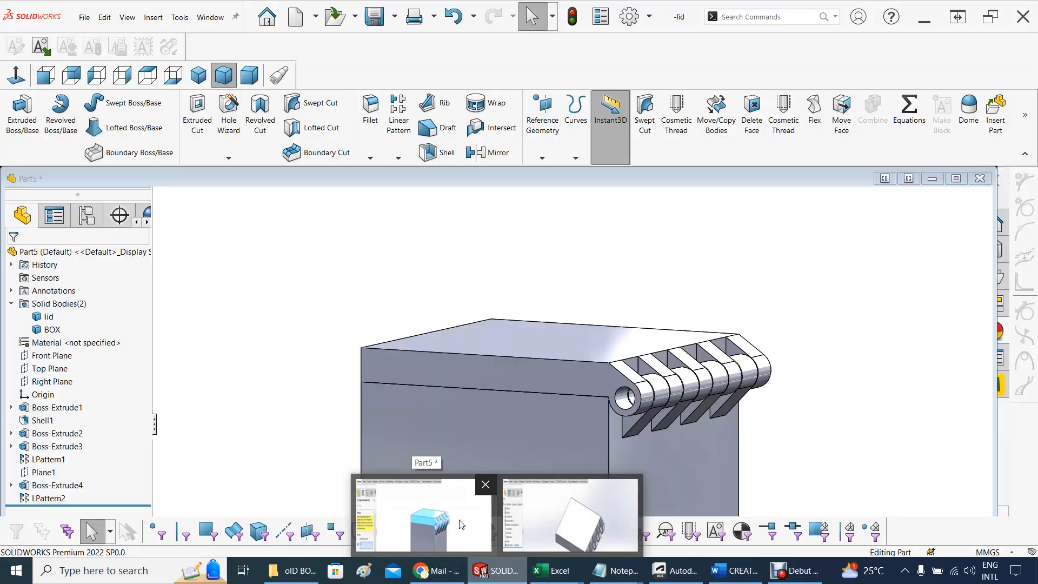
pyautogui.click(461, 523)
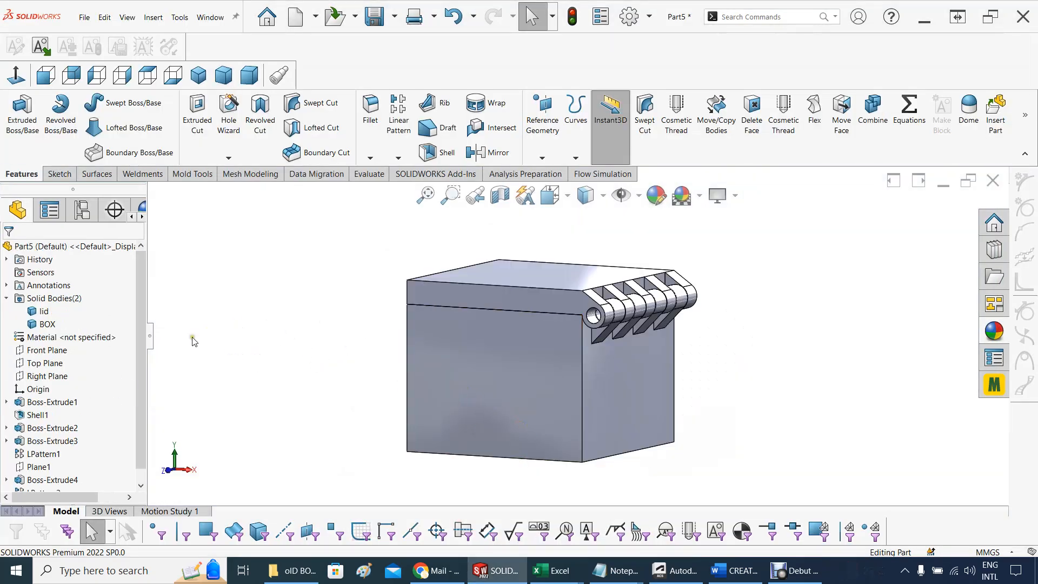
pyautogui.click(49, 324)
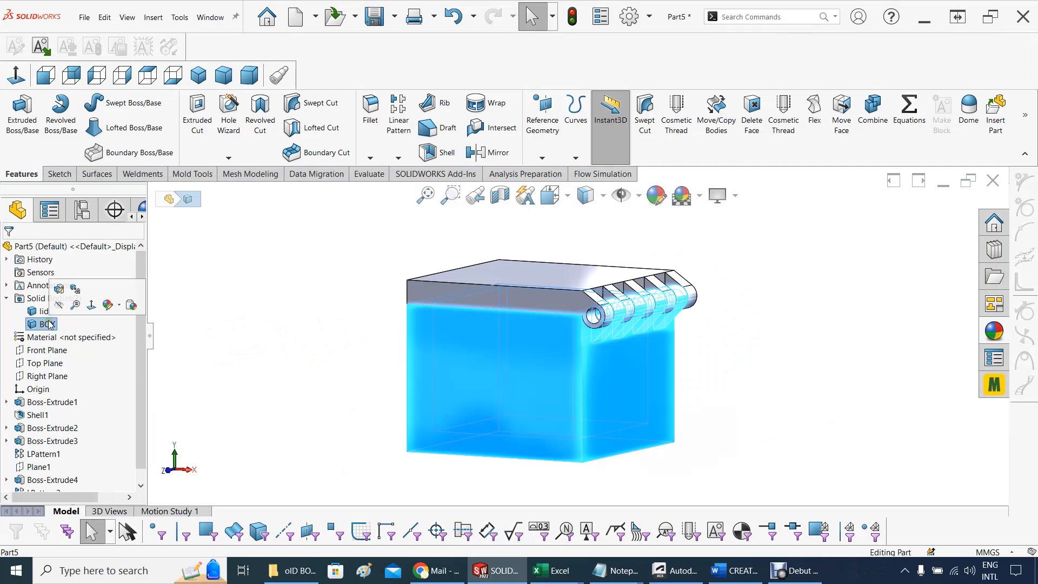
pyautogui.rightClick(49, 324)
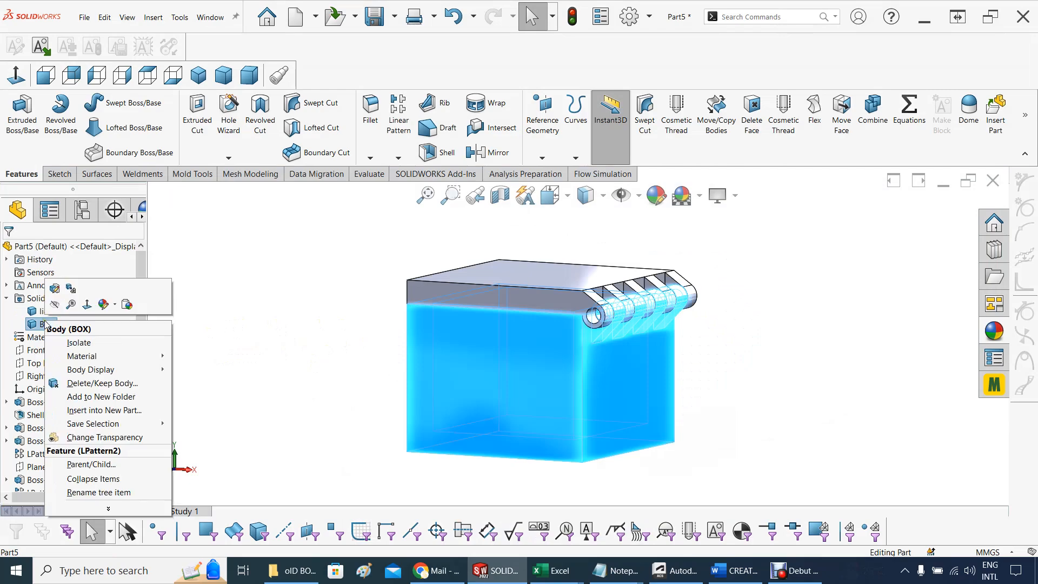
pyautogui.click(87, 411)
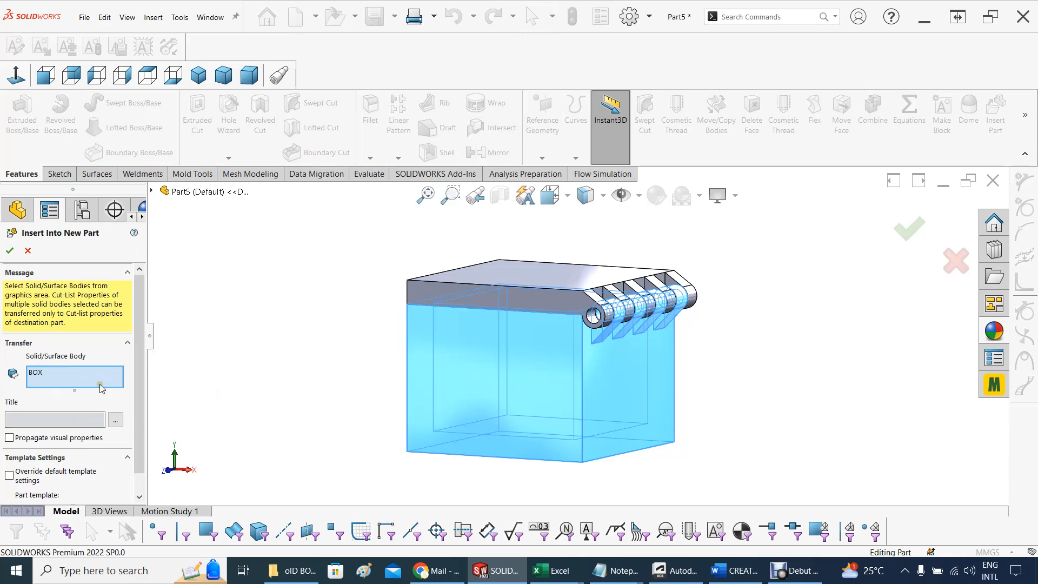
pyautogui.click(10, 251)
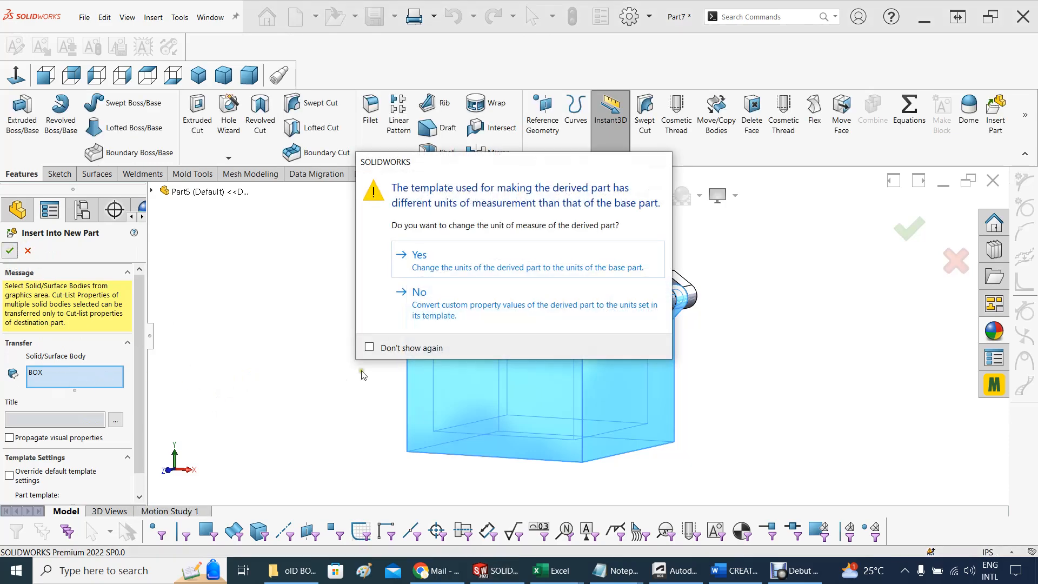
pyautogui.click(433, 265)
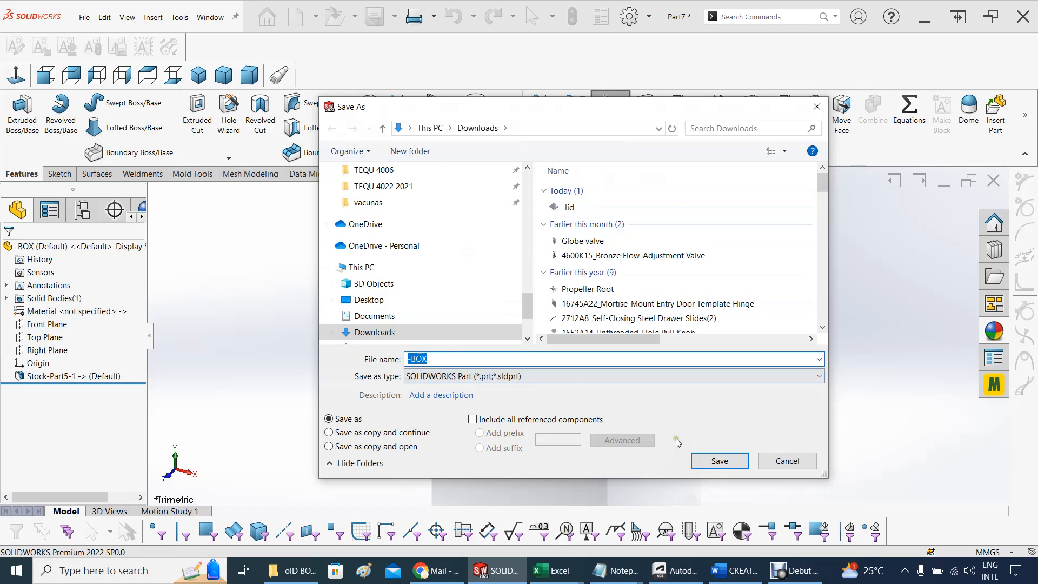
pyautogui.click(701, 461)
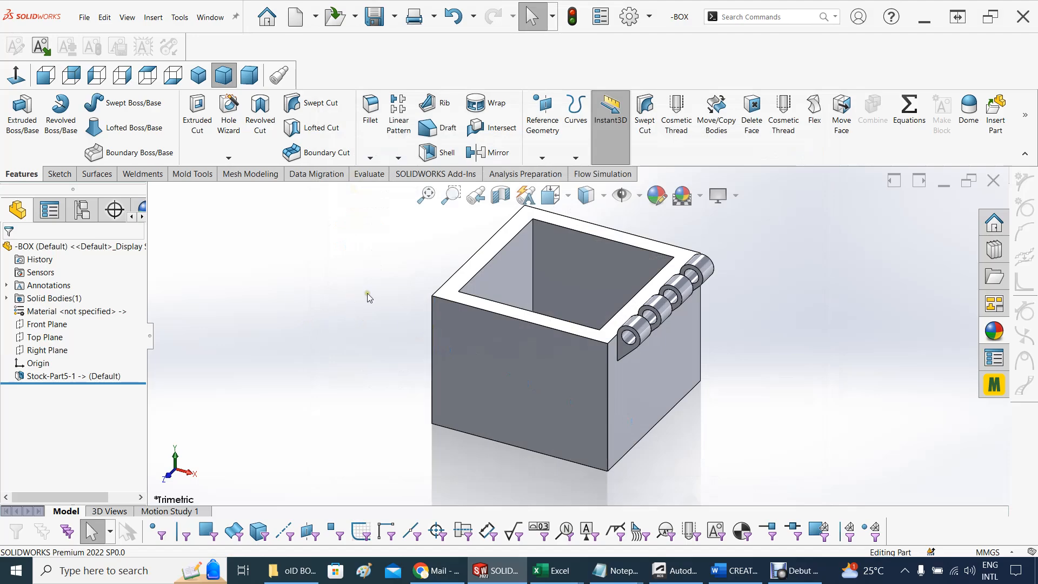
pyautogui.moveTo(377, 336)
pyautogui.mouseDown(button='middle')
pyautogui.moveTo(412, 364)
pyautogui.moveTo(371, 351)
pyautogui.mouseUp(button='middle')
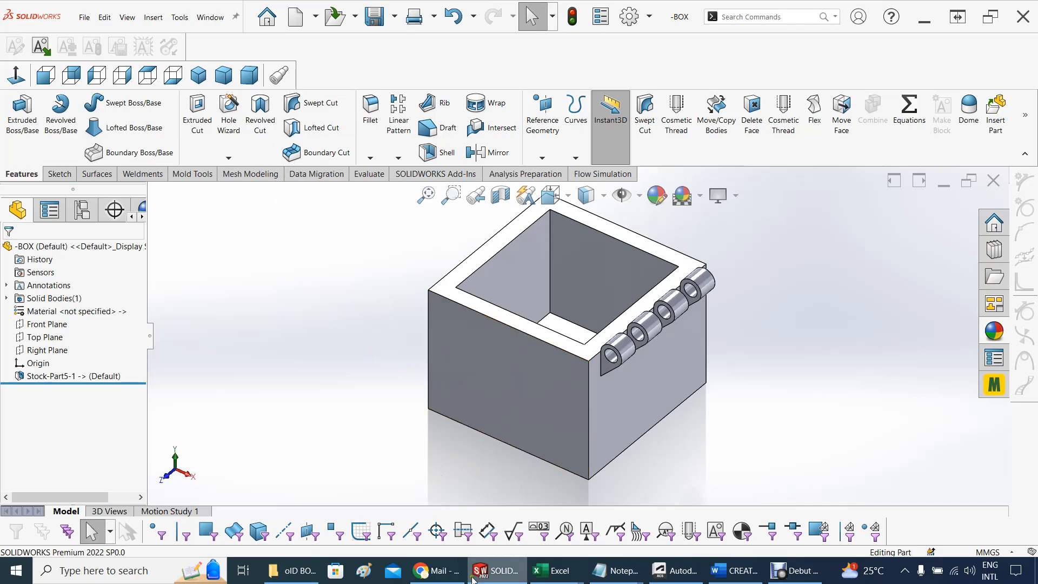
# Make an assembly from Part5, saving the part as BOX WITH HINGE REV 4 in Downloads
pyautogui.moveTo(485, 577)
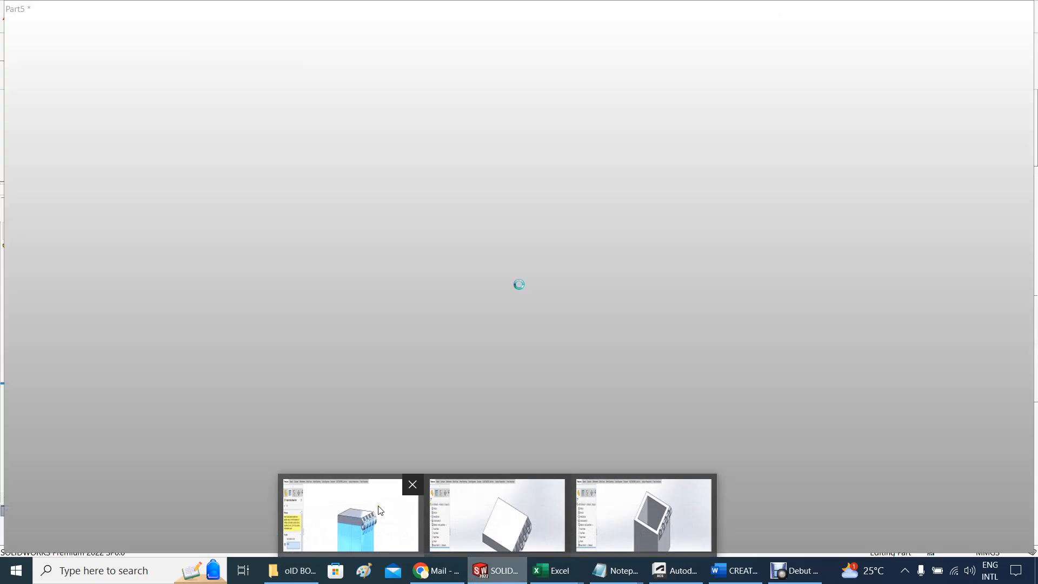
pyautogui.click(378, 505)
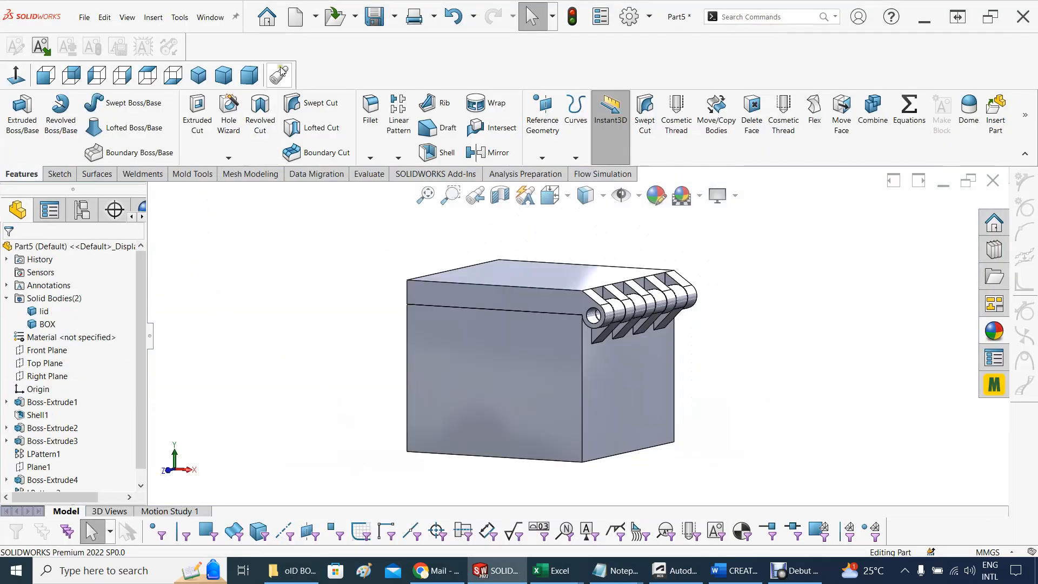
pyautogui.click(314, 20)
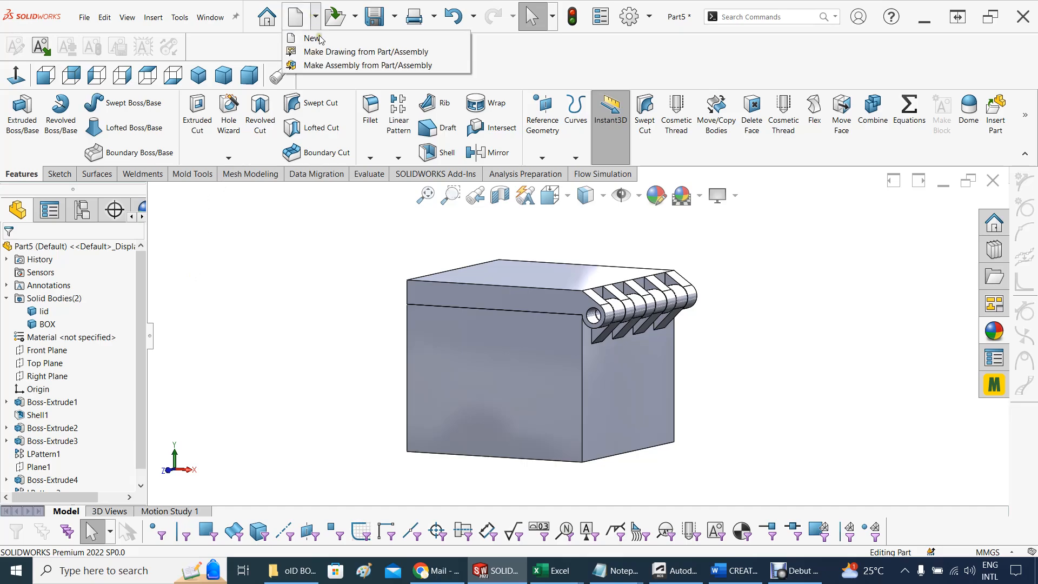
pyautogui.click(331, 66)
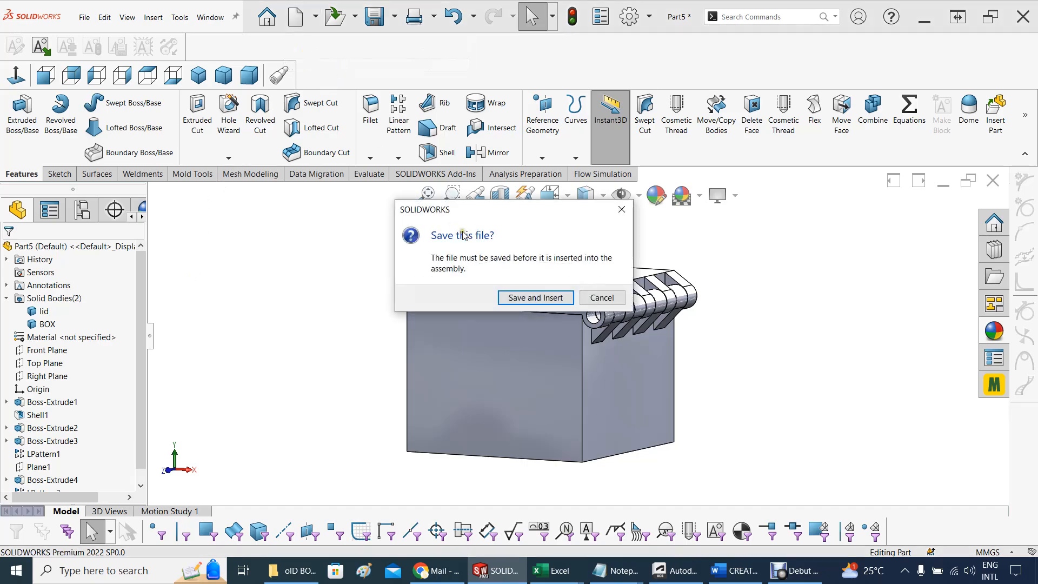
pyautogui.click(532, 297)
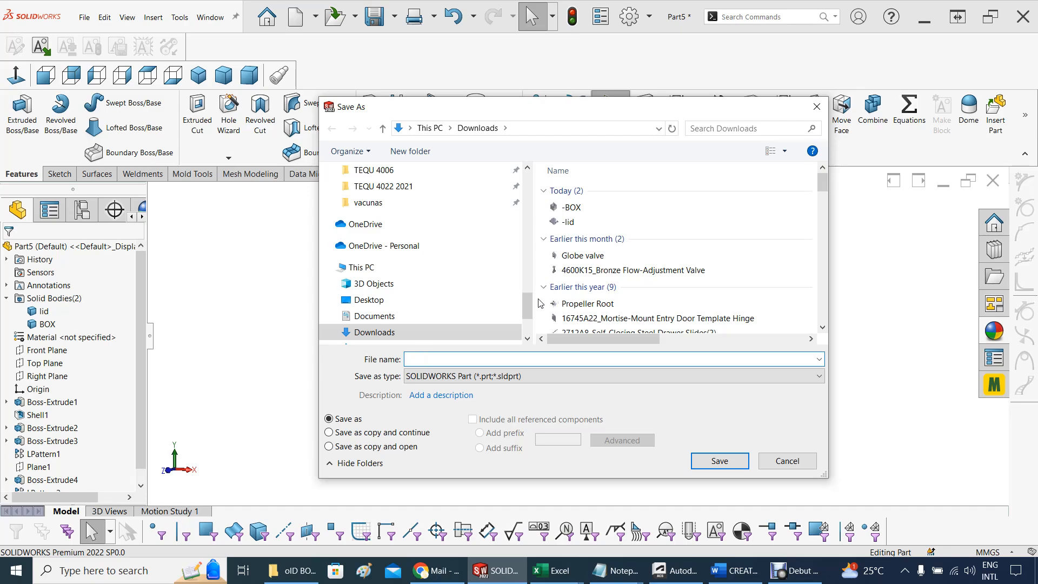
pyautogui.write('bOXE REV 4')
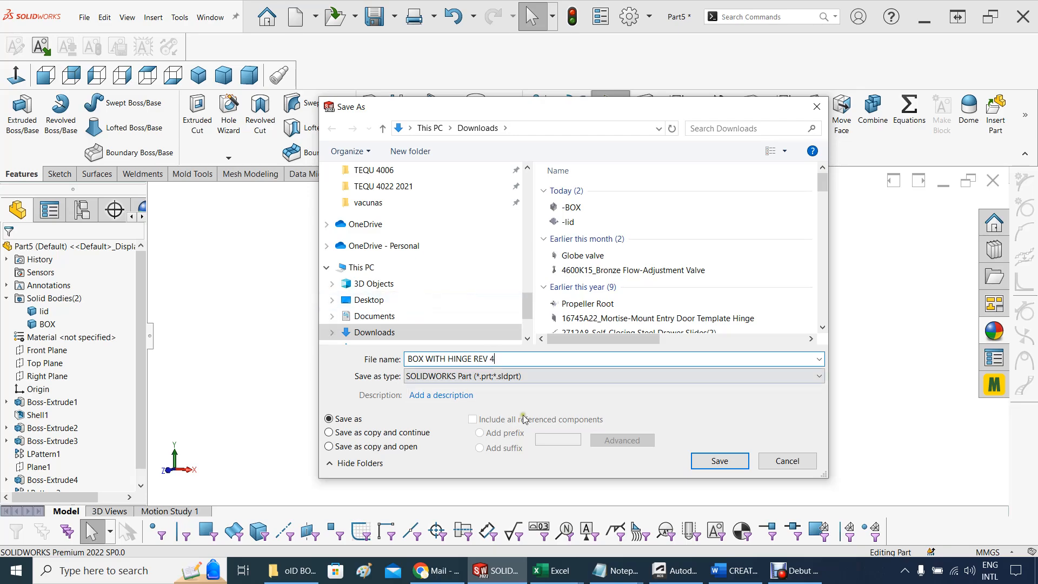
pyautogui.click(703, 467)
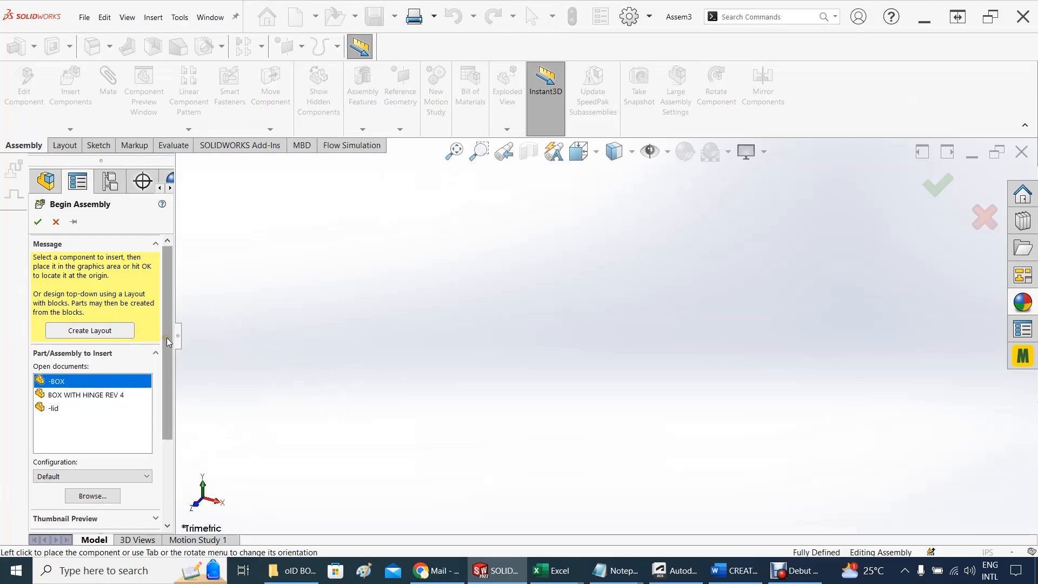
# Place the -BOX part as the first component of the new assembly
pyautogui.moveTo(167, 342)
pyautogui.mouseDown()
pyautogui.moveTo(167, 359)
pyautogui.moveTo(167, 341)
pyautogui.mouseUp()
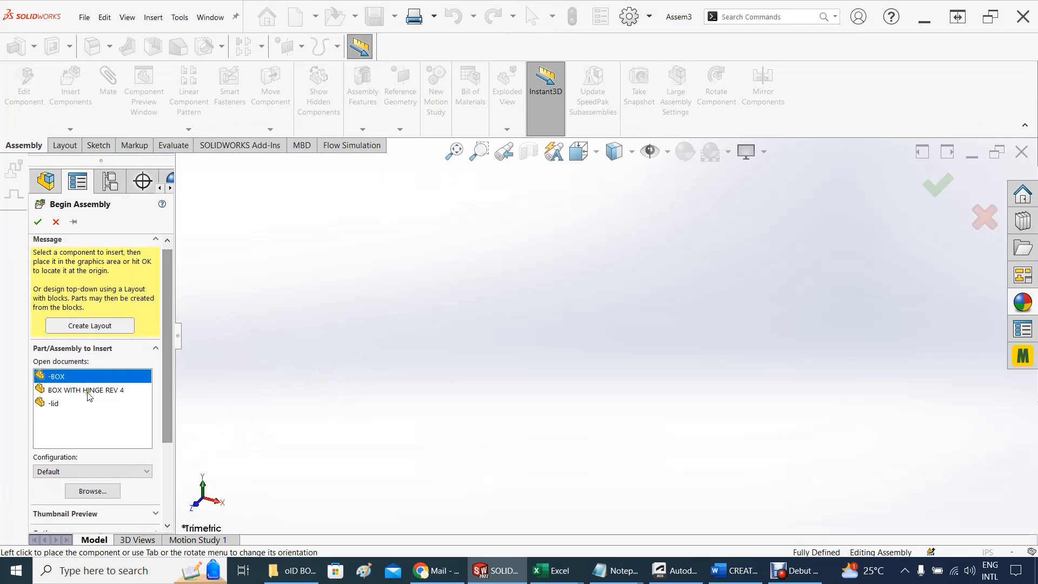
pyautogui.click(58, 377)
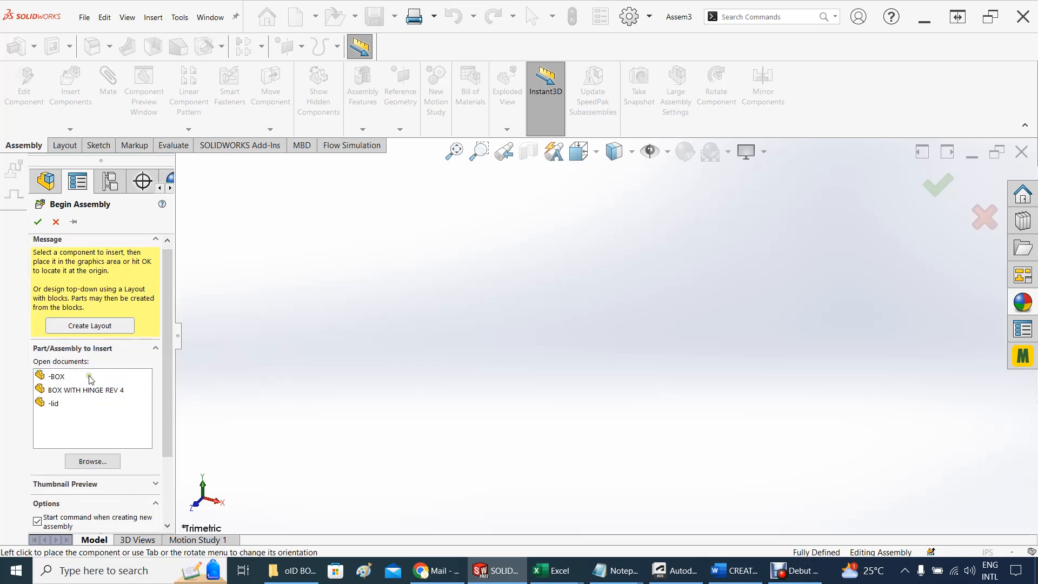
pyautogui.click(63, 380)
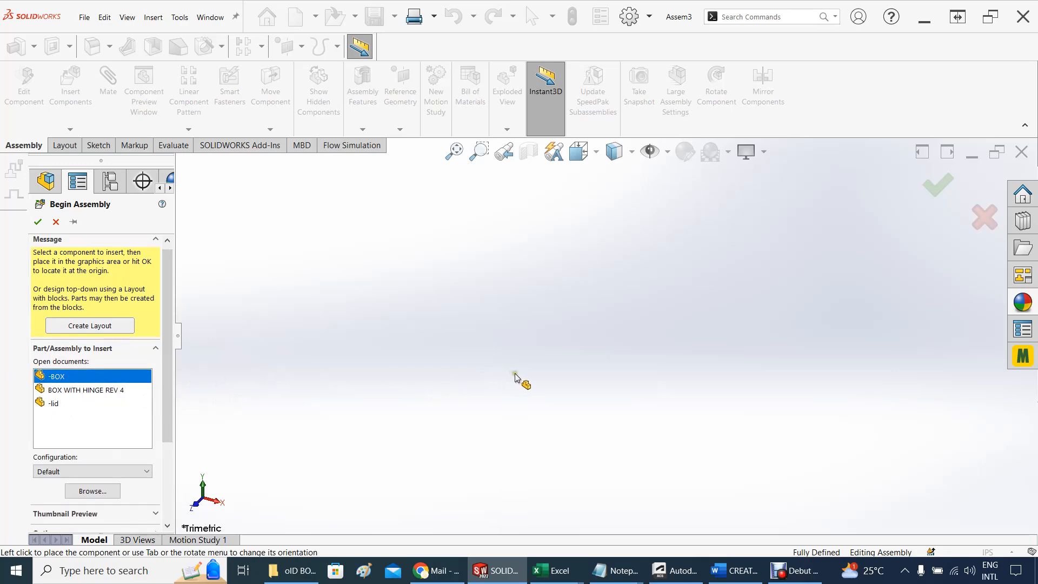
pyautogui.click(565, 381)
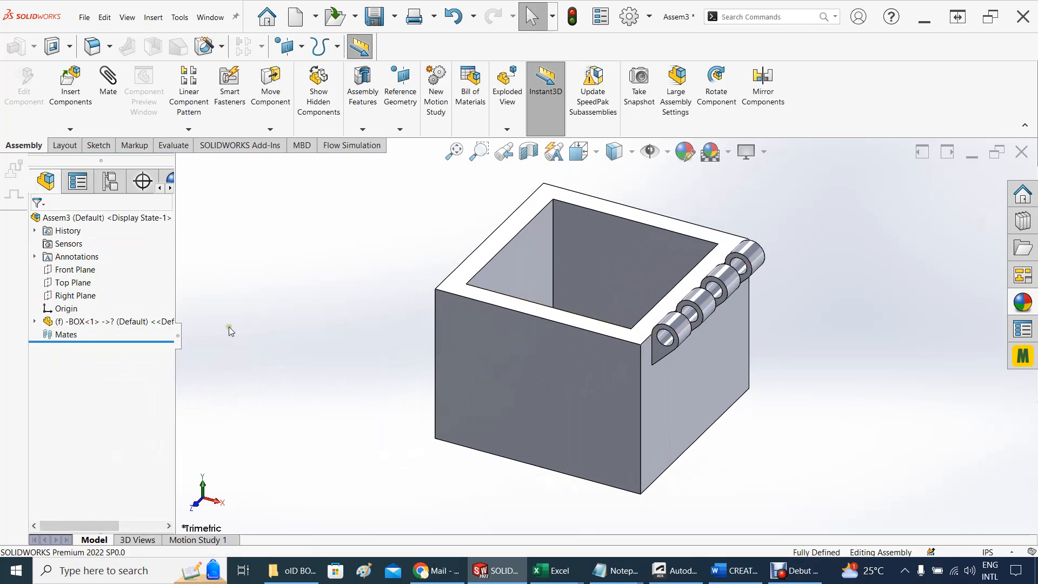
# Insert the -lid part into the assembly and place it beside the box
pyautogui.click(153, 18)
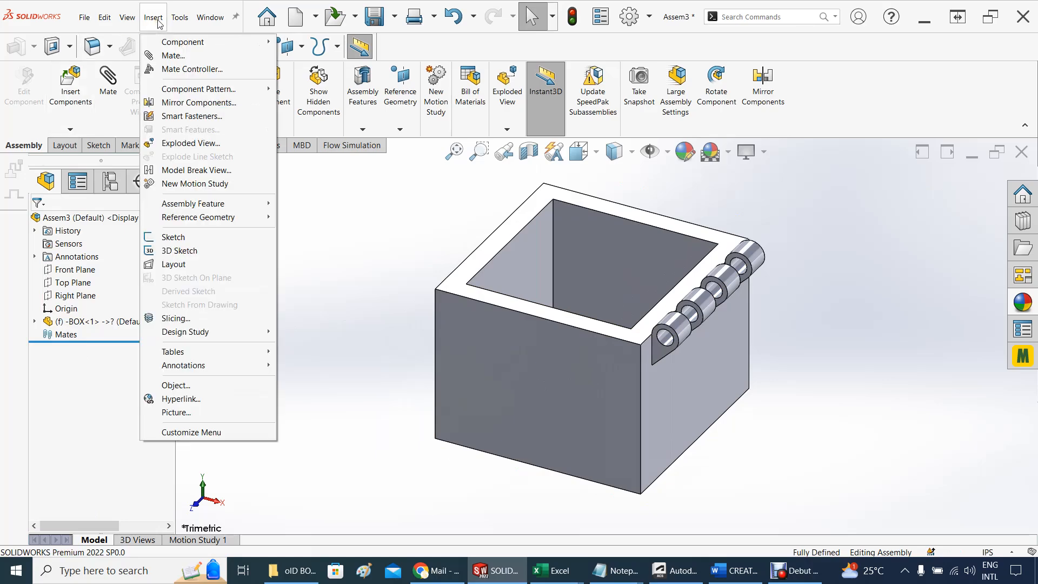
pyautogui.moveTo(177, 45)
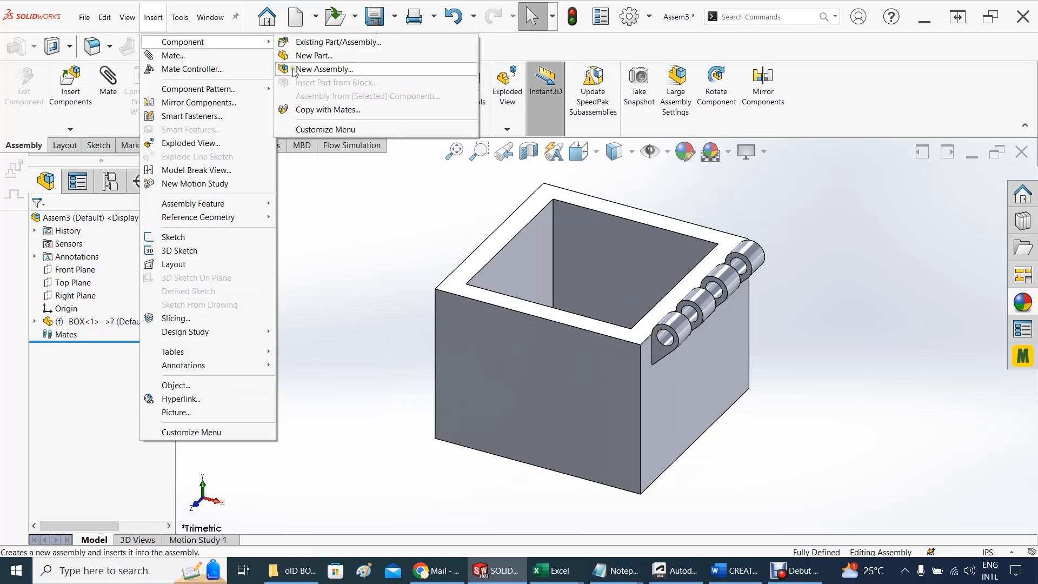
pyautogui.click(304, 47)
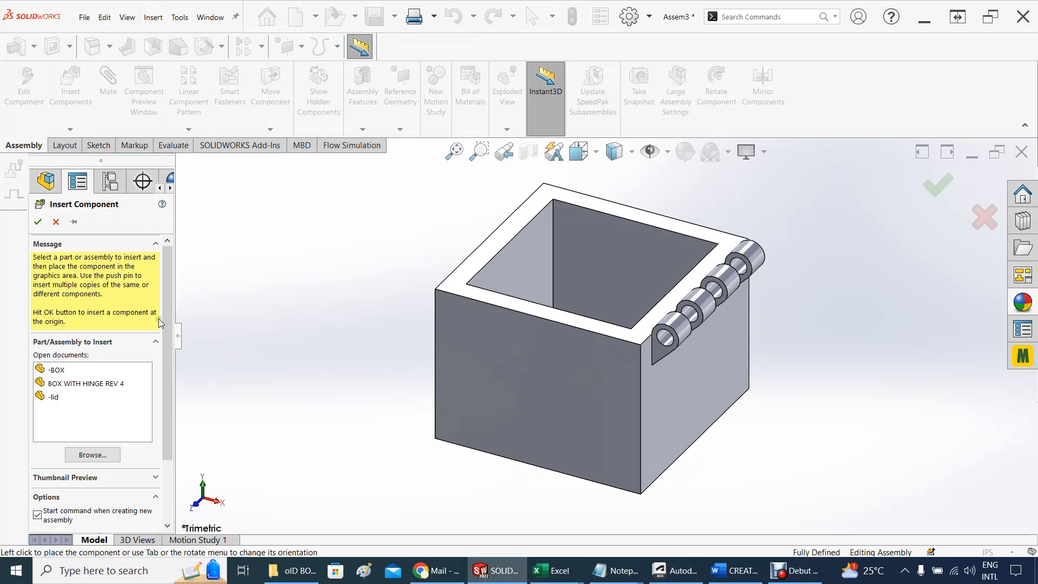
pyautogui.click(40, 397)
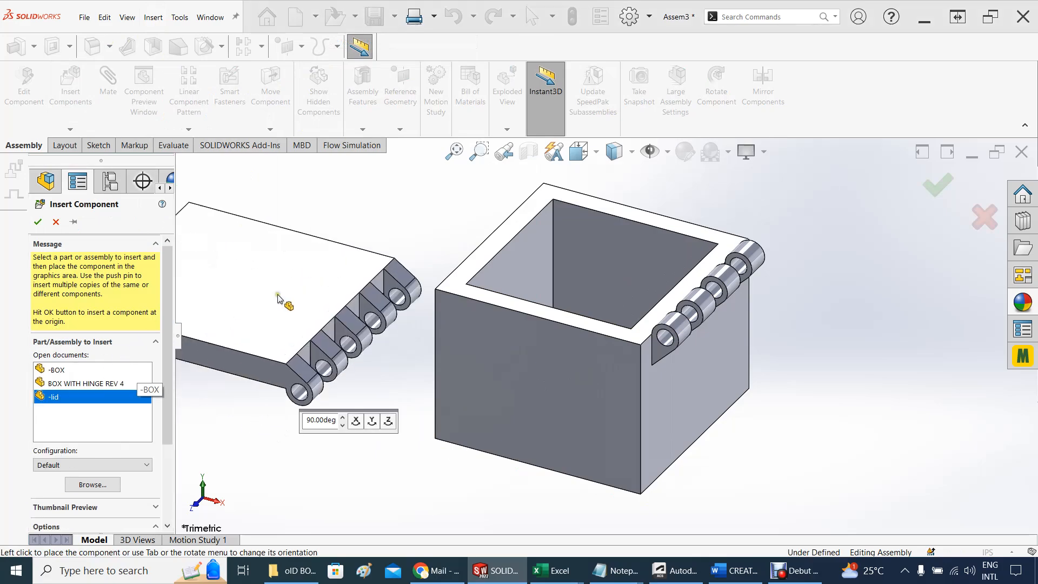
pyautogui.click(328, 233)
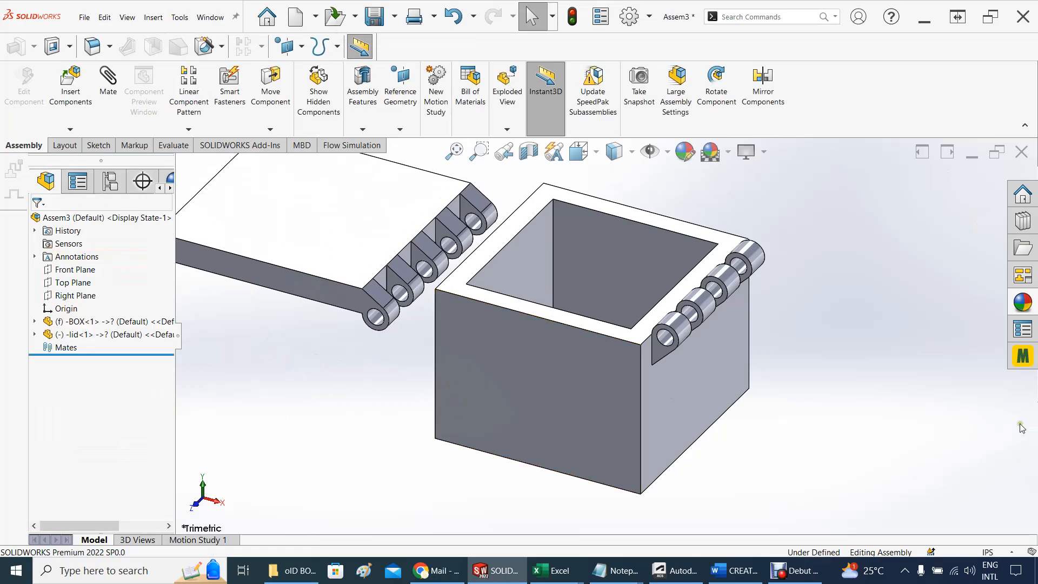
# Add a concentric mate between the hole edge of the lid's end hinge knuckle and that of the box's first hinge knuckle
pyautogui.moveTo(796, 358); pyautogui.dragTo(612, 253, button='middle')
pyautogui.scroll(2, 607, 258)
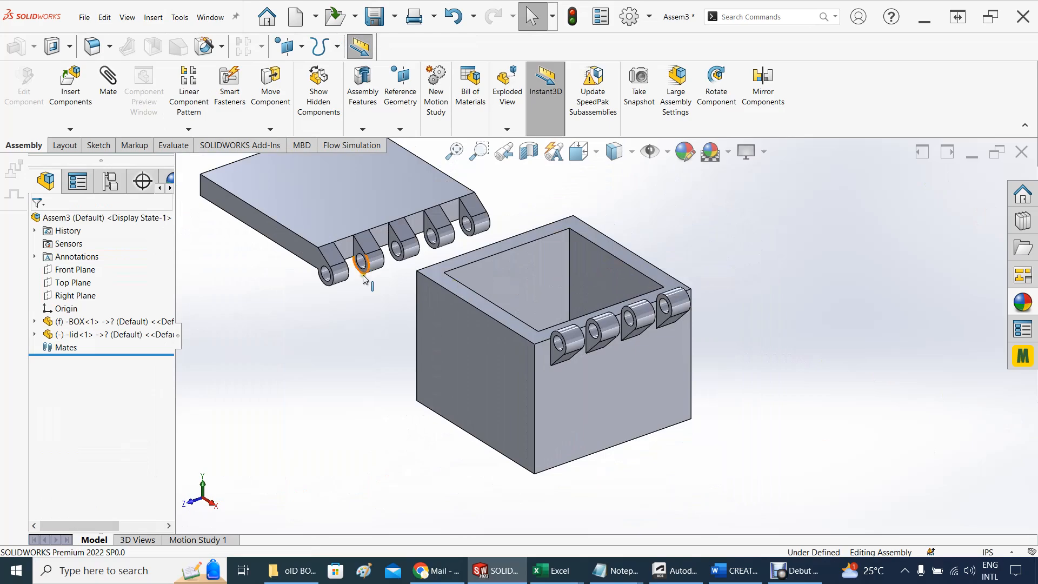
pyautogui.moveTo(380, 318); pyautogui.dragTo(297, 254, button='middle')
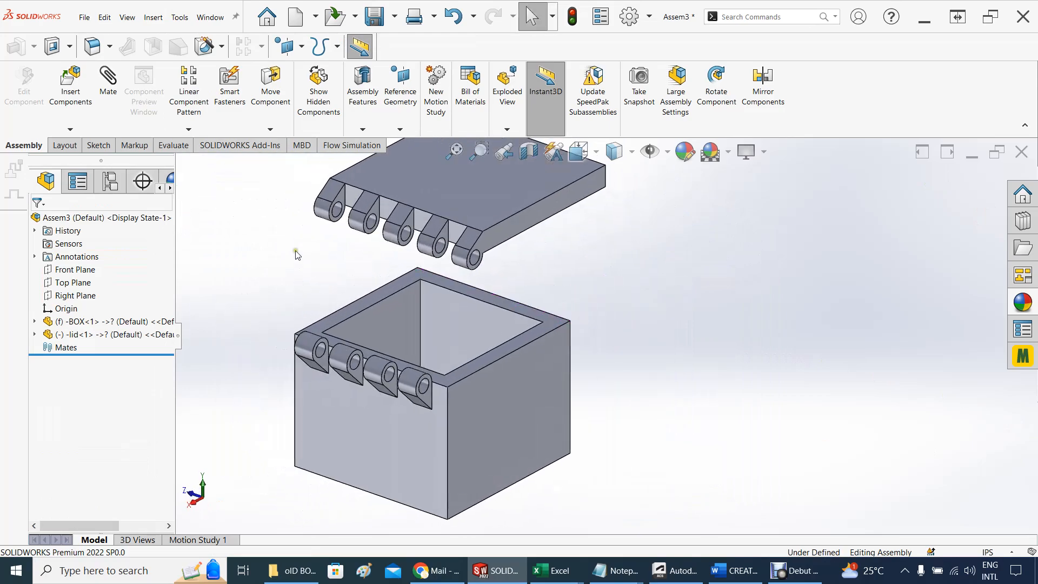
pyautogui.scroll(-1, 309, 228)
pyautogui.click(356, 226)
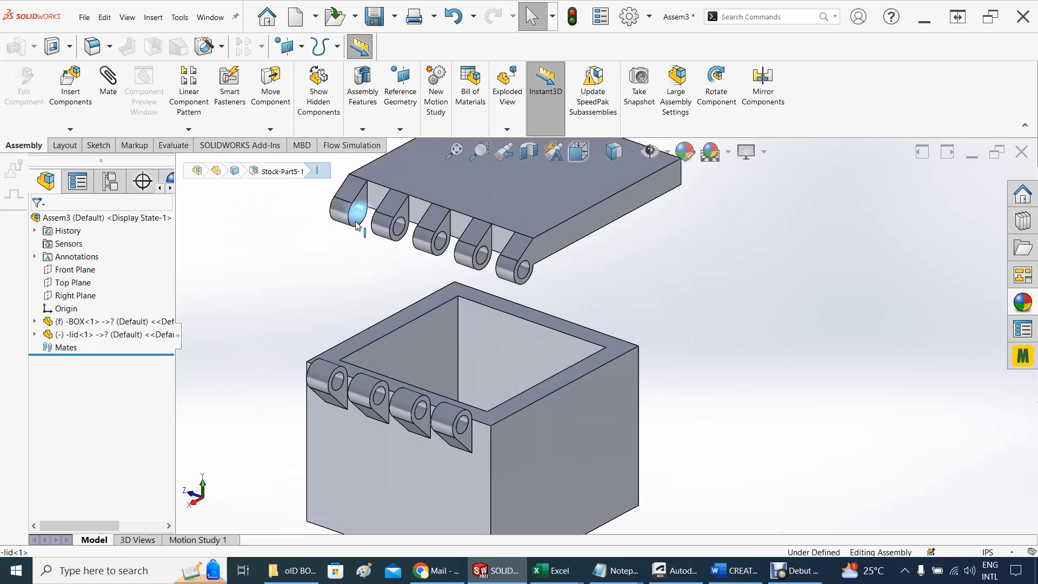
pyautogui.moveTo(262, 273); pyautogui.dragTo(347, 297, button='middle')
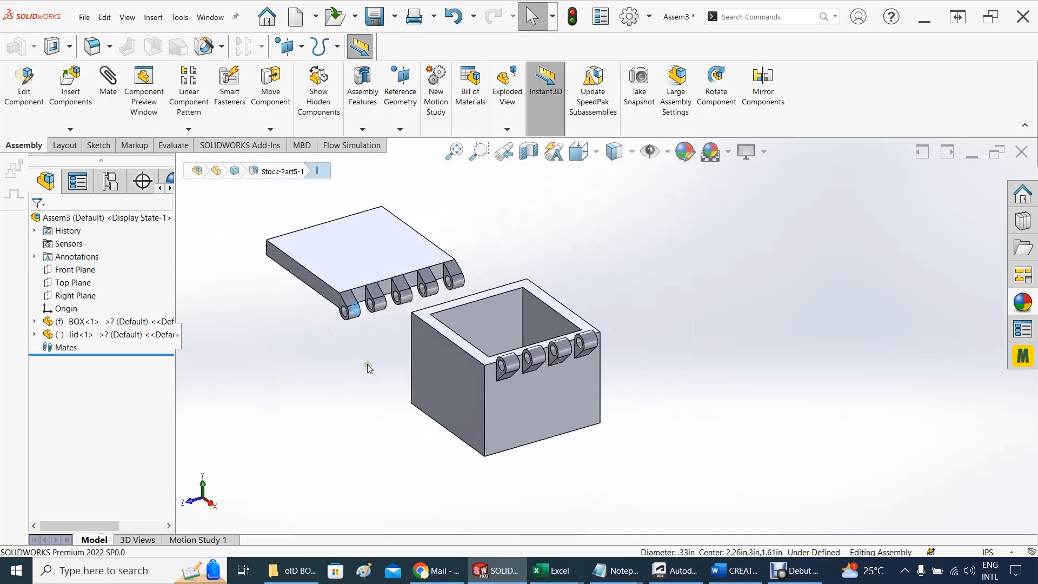
pyautogui.scroll(-2, 368, 366)
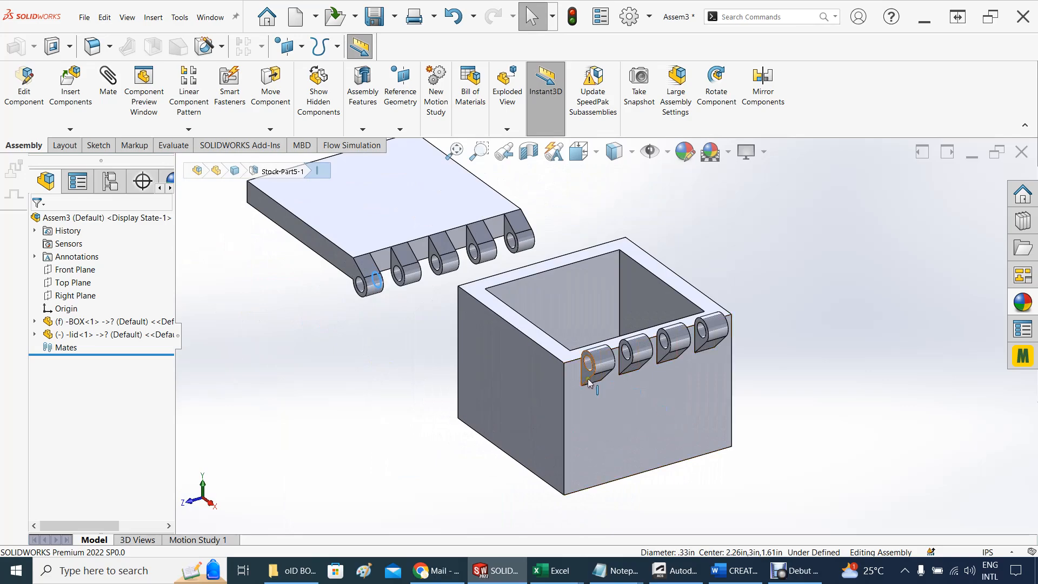
pyautogui.scroll(-2, 589, 381)
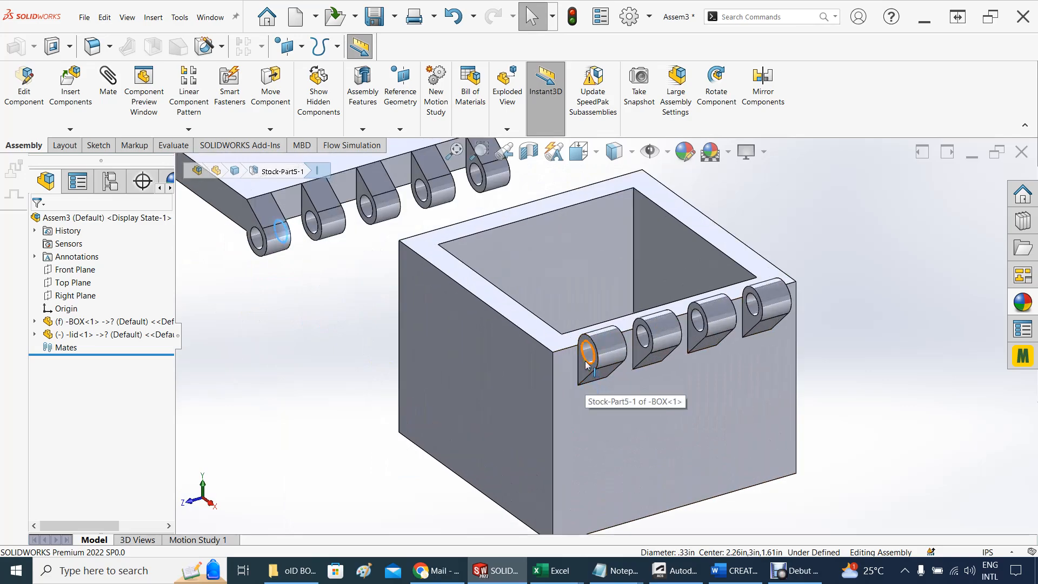
pyautogui.keyDown('ctrl'); pyautogui.click(587, 365); pyautogui.keyUp('ctrl')
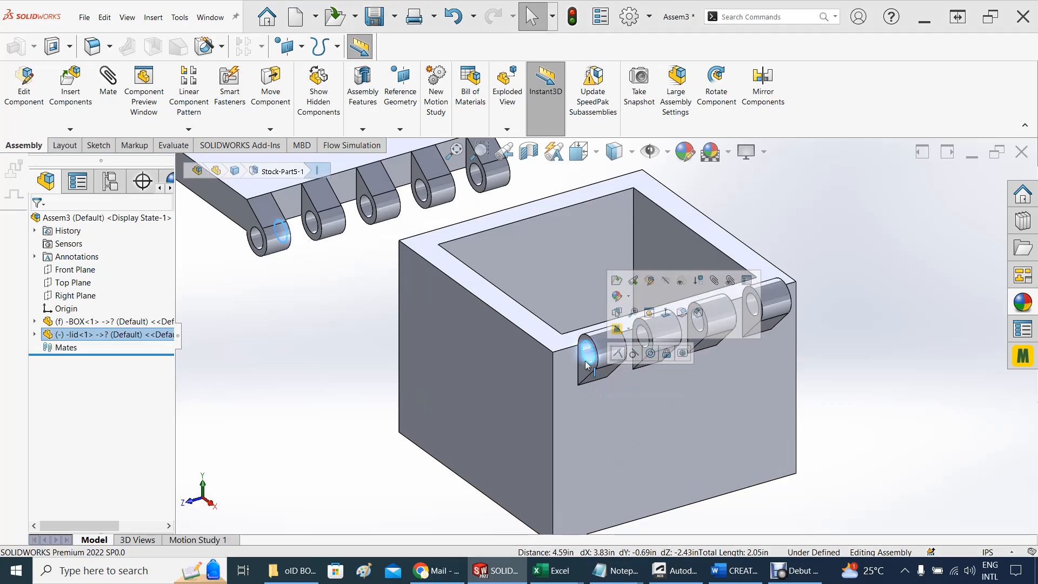
pyautogui.click(651, 353)
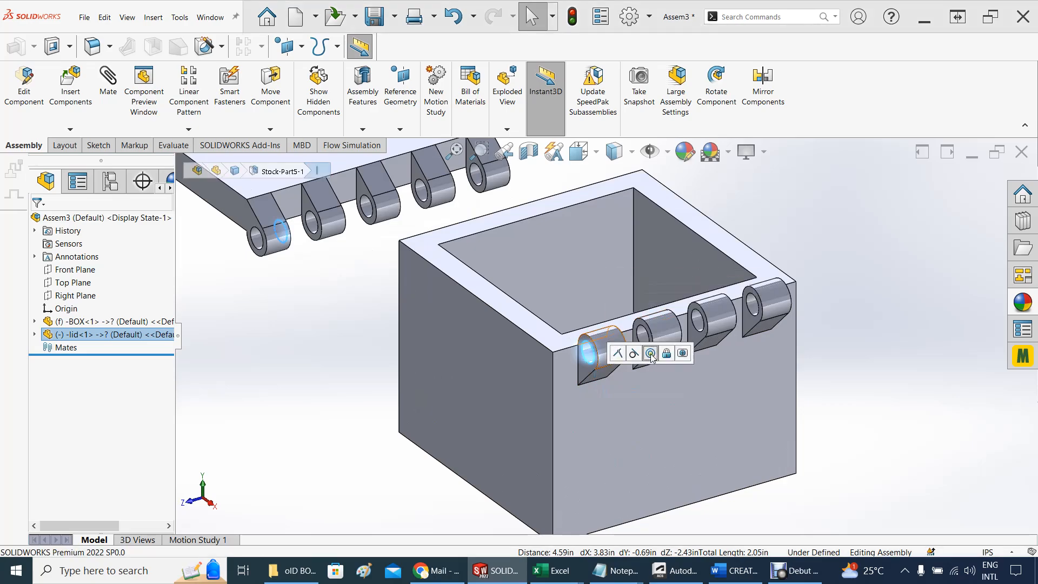
# Add a 0.5 mm distance mate between the inner side face of the lid's end knuckle and the facing side of the box's first knuckle
pyautogui.moveTo(652, 357); pyautogui.dragTo(657, 274)
pyautogui.scroll(-1, 682, 434)
pyautogui.moveTo(682, 433); pyautogui.dragTo(609, 394, button='middle')
pyautogui.scroll(-2, 563, 361)
pyautogui.scroll(-1, 563, 361)
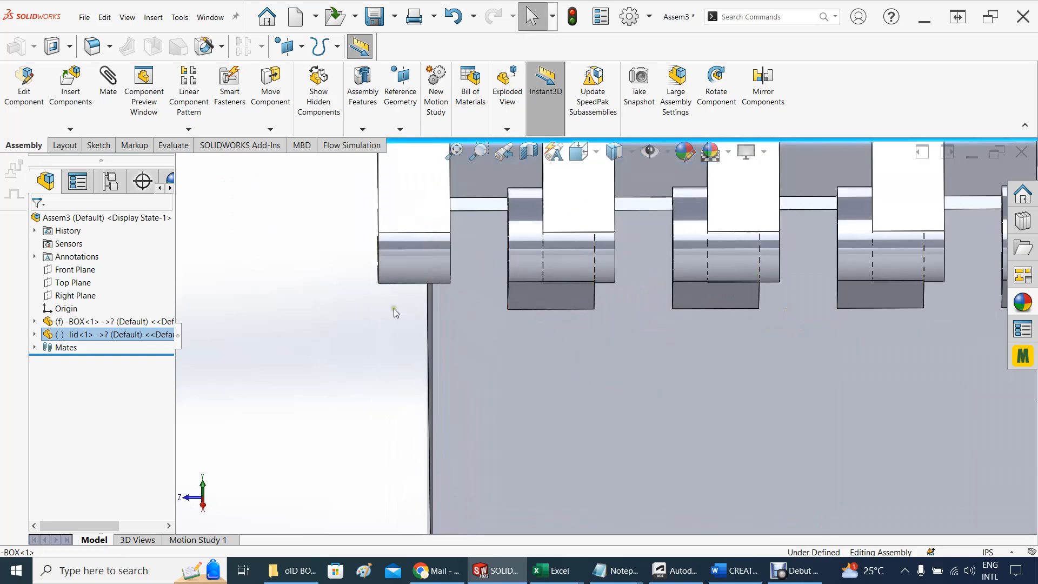
pyautogui.scroll(-1, 387, 307)
pyautogui.moveTo(571, 330); pyautogui.dragTo(545, 326, button='middle')
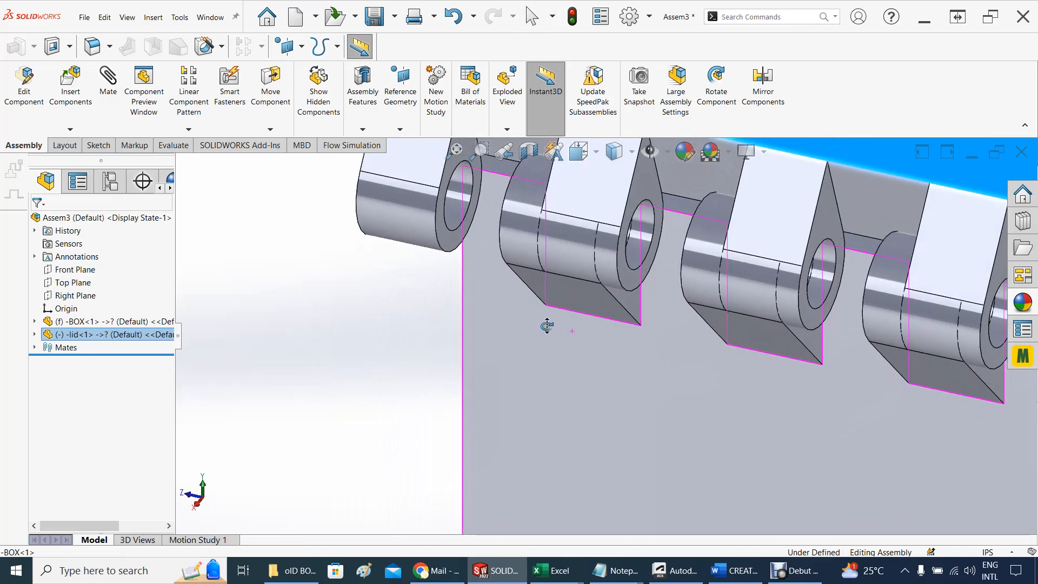
pyautogui.scroll(-2, 501, 269)
pyautogui.click(300, 324)
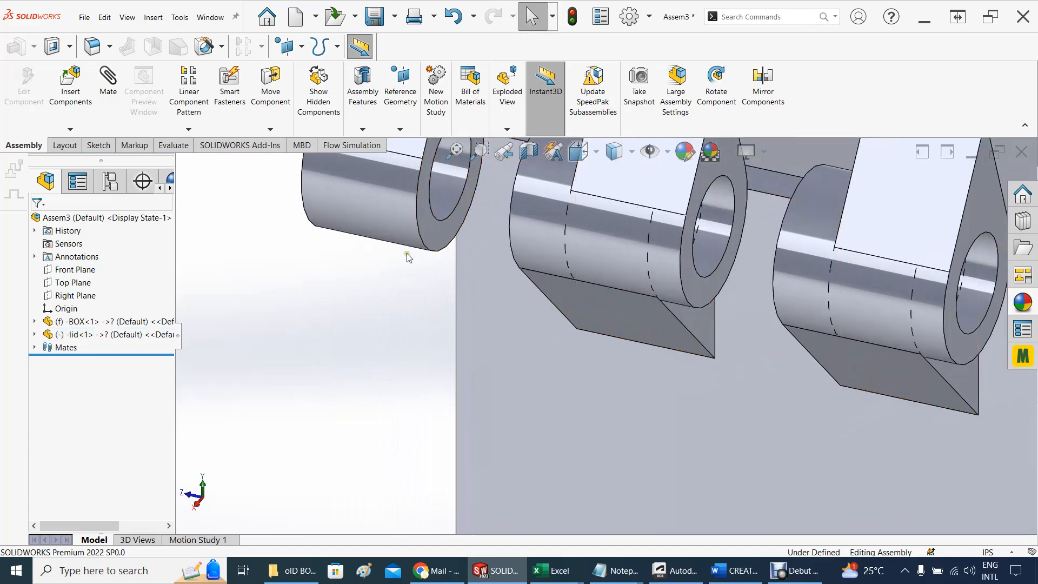
pyautogui.click(434, 235)
pyautogui.moveTo(378, 311); pyautogui.dragTo(426, 304, button='middle')
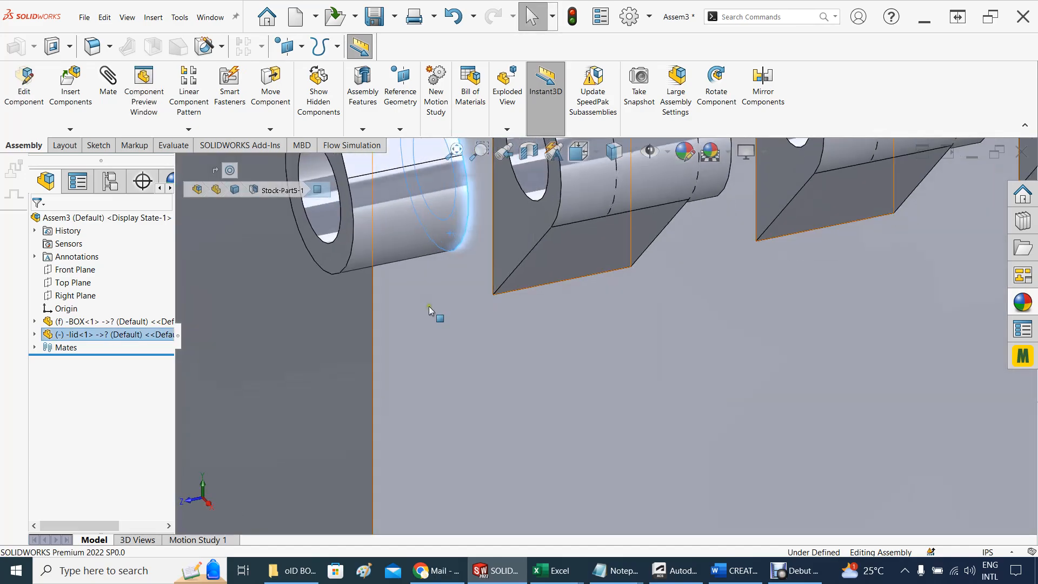
pyautogui.keyDown('ctrl'); pyautogui.click(532, 233); pyautogui.keyUp('ctrl')
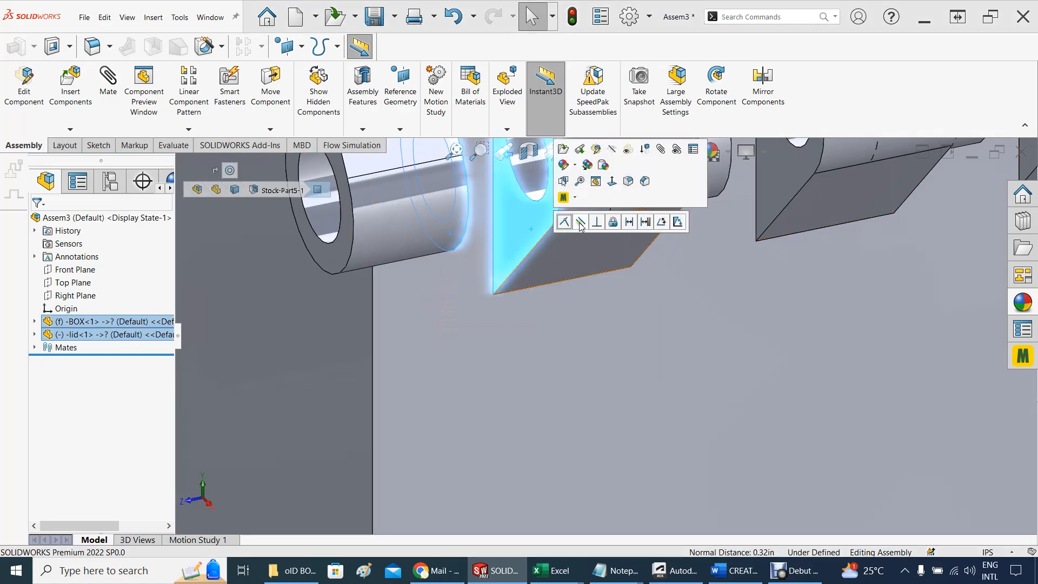
pyautogui.click(628, 222)
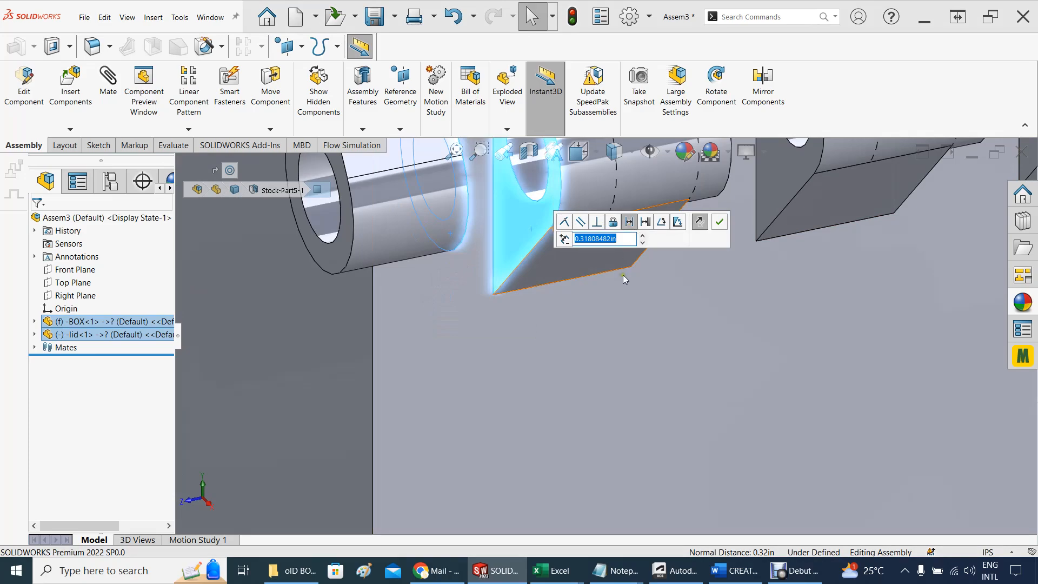
pyautogui.press('BackSpace')
pyautogui.write('0.5MM')
pyautogui.click(718, 222)
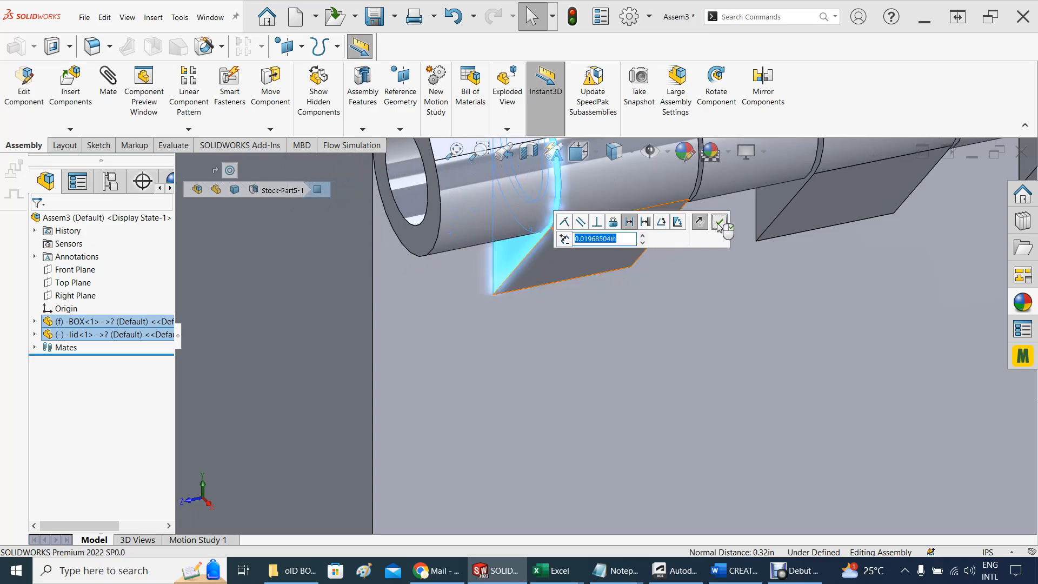
# Swing the lid closed onto the box and open behind it to check the hinge's movement and clearance
pyautogui.moveTo(532, 310); pyautogui.dragTo(528, 325, button='middle')
pyautogui.scroll(-3, 606, 268)
pyautogui.moveTo(605, 268); pyautogui.dragTo(554, 238, button='middle')
pyautogui.click(595, 215)
pyautogui.moveTo(594, 215); pyautogui.dragTo(220, 265)
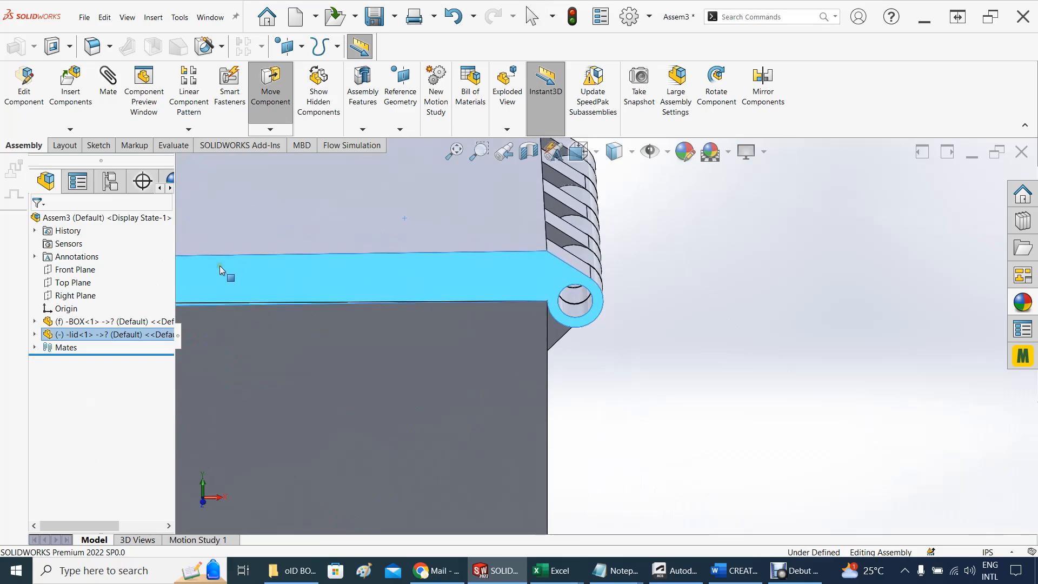
pyautogui.scroll(2, 232, 325)
pyautogui.moveTo(305, 293); pyautogui.dragTo(624, 343)
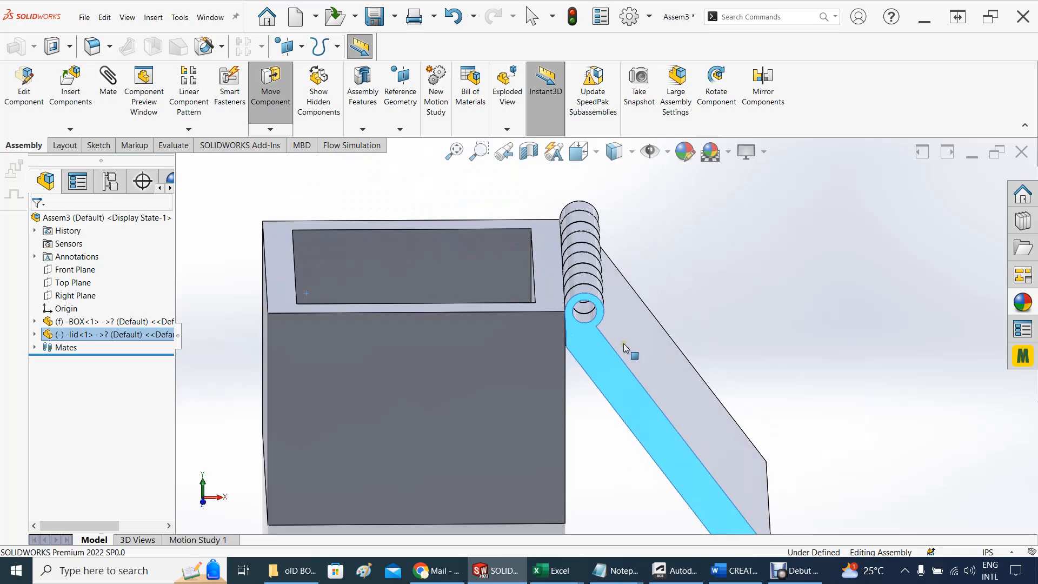
pyautogui.press('Escape')
pyautogui.scroll(-5, 582, 368)
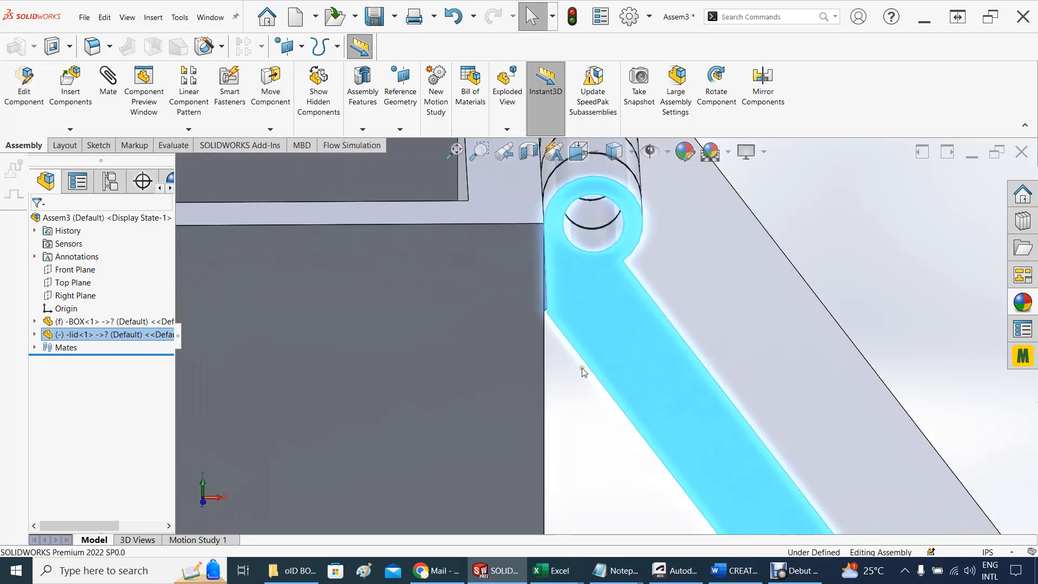
pyautogui.moveTo(604, 352)
pyautogui.mouseDown()
pyautogui.moveTo(631, 330)
pyautogui.moveTo(598, 350)
pyautogui.mouseUp()
pyautogui.scroll(5, 598, 350)
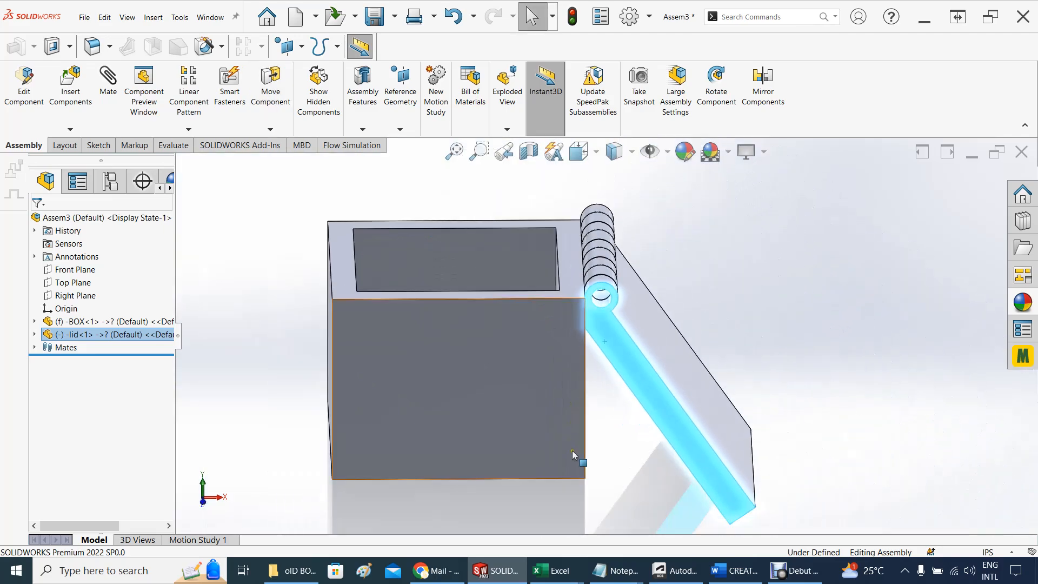
# Rotate the lid away from the box's hinge side and raise it to a nearly upright open position
pyautogui.moveTo(549, 491); pyautogui.dragTo(549, 433, button='middle')
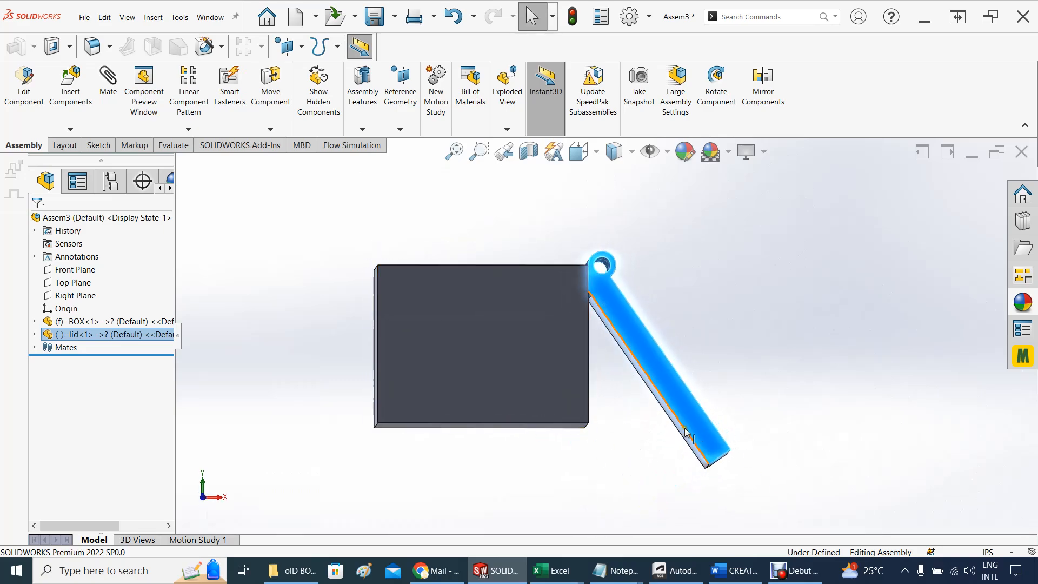
pyautogui.moveTo(685, 431); pyautogui.dragTo(768, 397)
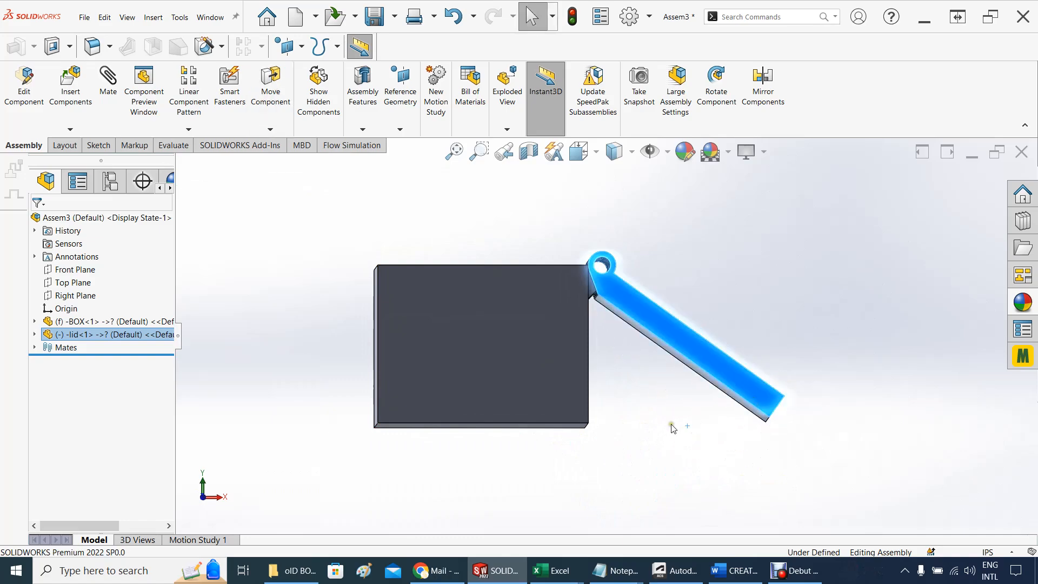
pyautogui.moveTo(674, 426)
pyautogui.mouseDown(button='middle')
pyautogui.moveTo(681, 439)
pyautogui.moveTo(671, 441)
pyautogui.mouseUp(button='middle')
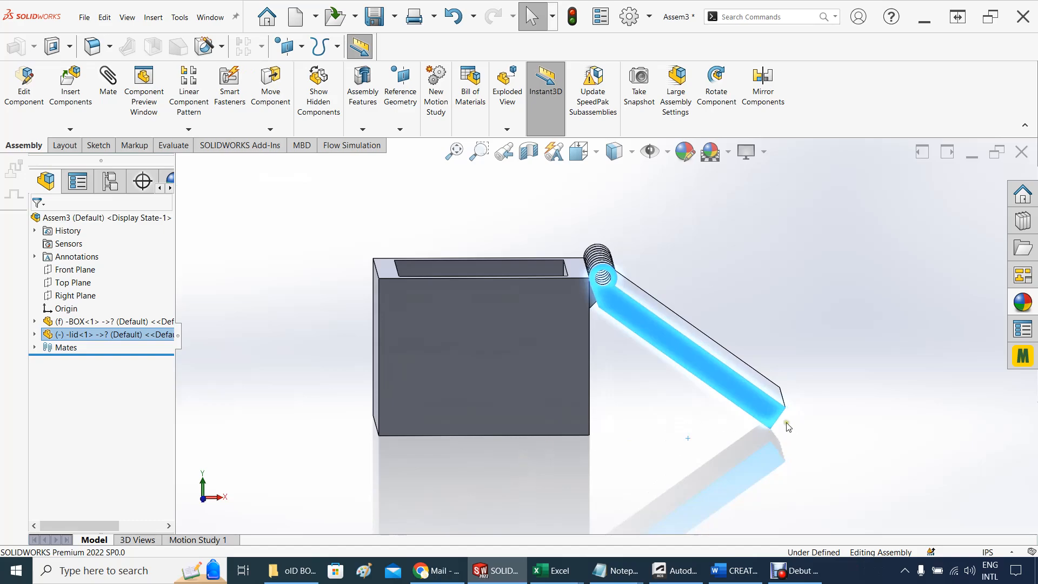
pyautogui.click(689, 321)
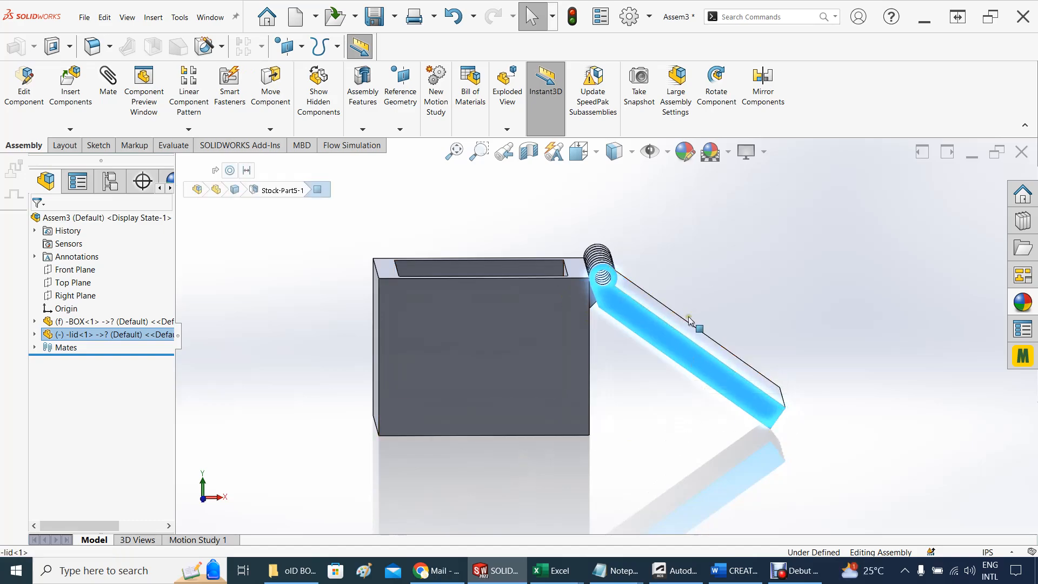
pyautogui.moveTo(689, 320); pyautogui.dragTo(612, 184)
# Add a limit angle mate between the box's top rim face and the lid's inner face, with a 140° maximum and 0° minimum
pyautogui.scroll(3, 560, 260)
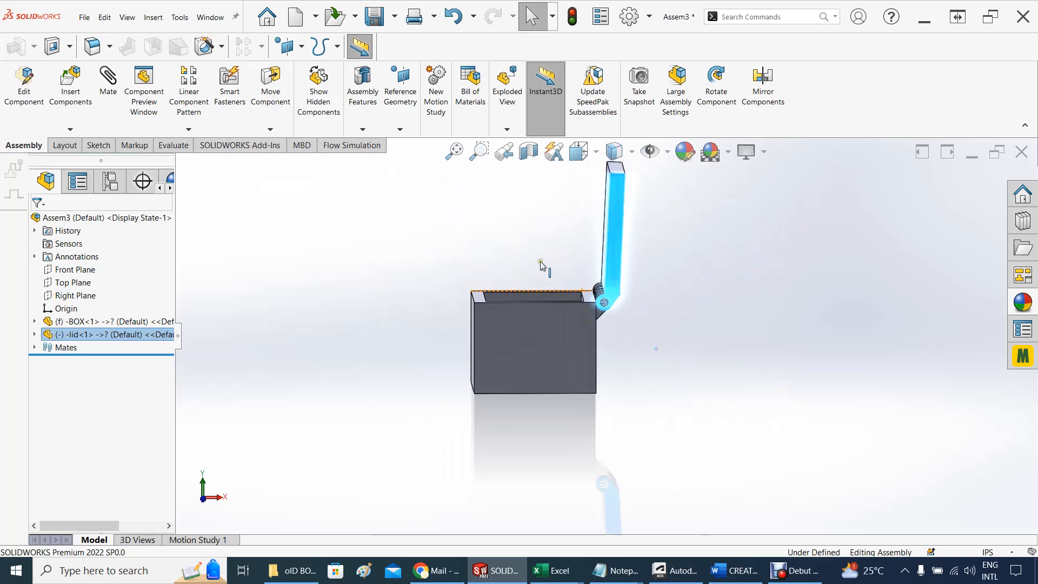
pyautogui.moveTo(541, 263); pyautogui.dragTo(561, 295, button='middle')
pyautogui.scroll(-3, 600, 281)
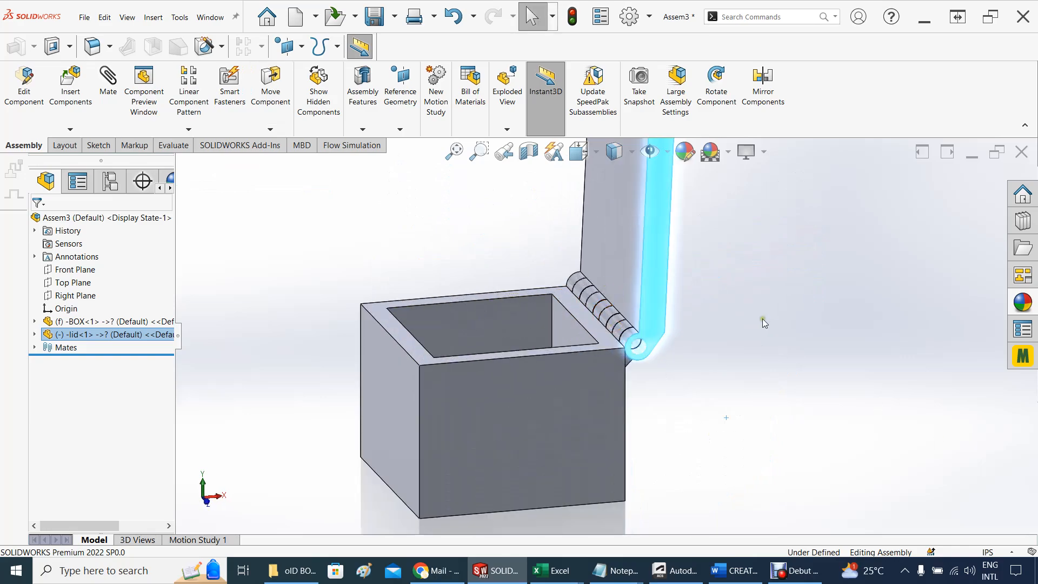
pyautogui.click(742, 303)
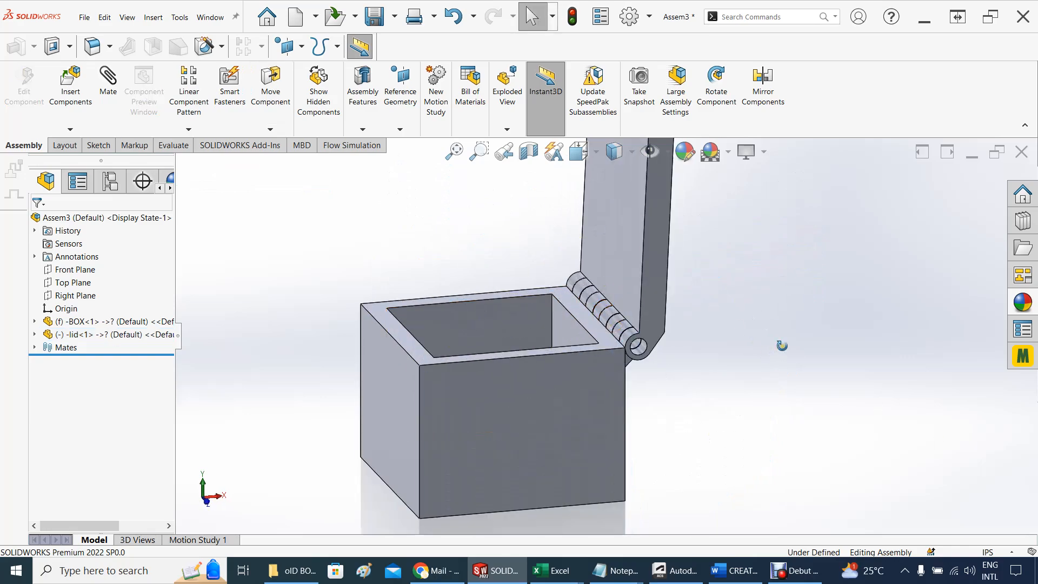
pyautogui.moveTo(782, 345); pyautogui.dragTo(786, 419, button='middle')
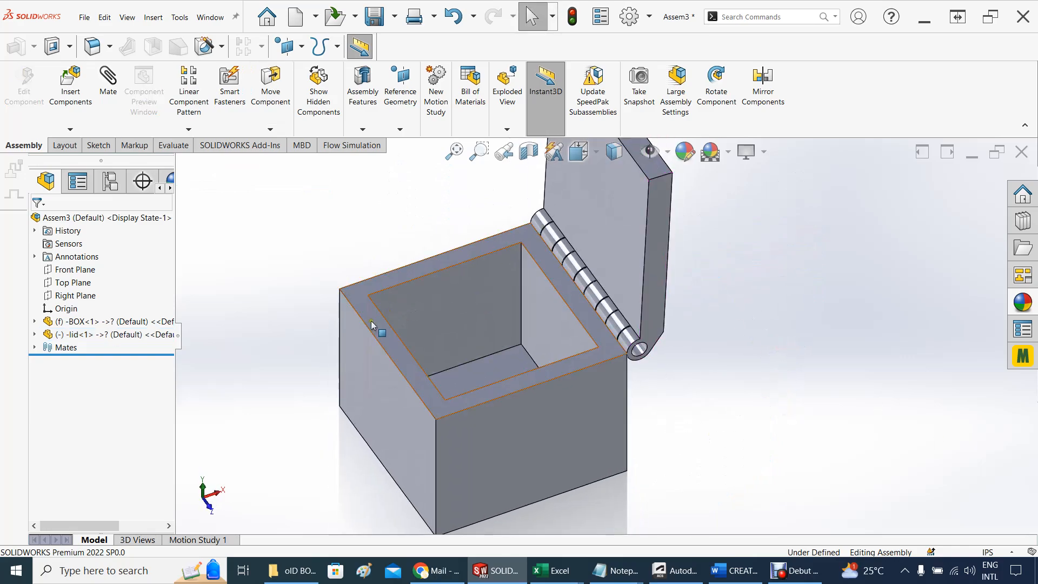
pyautogui.click(388, 336)
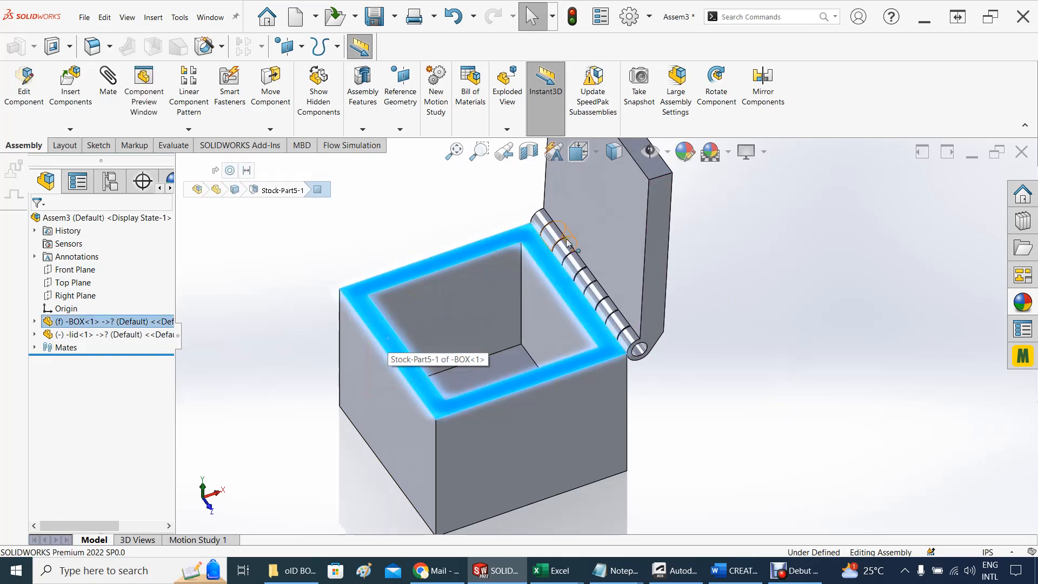
pyautogui.keyDown('ctrl'); pyautogui.click(598, 225); pyautogui.keyUp('ctrl')
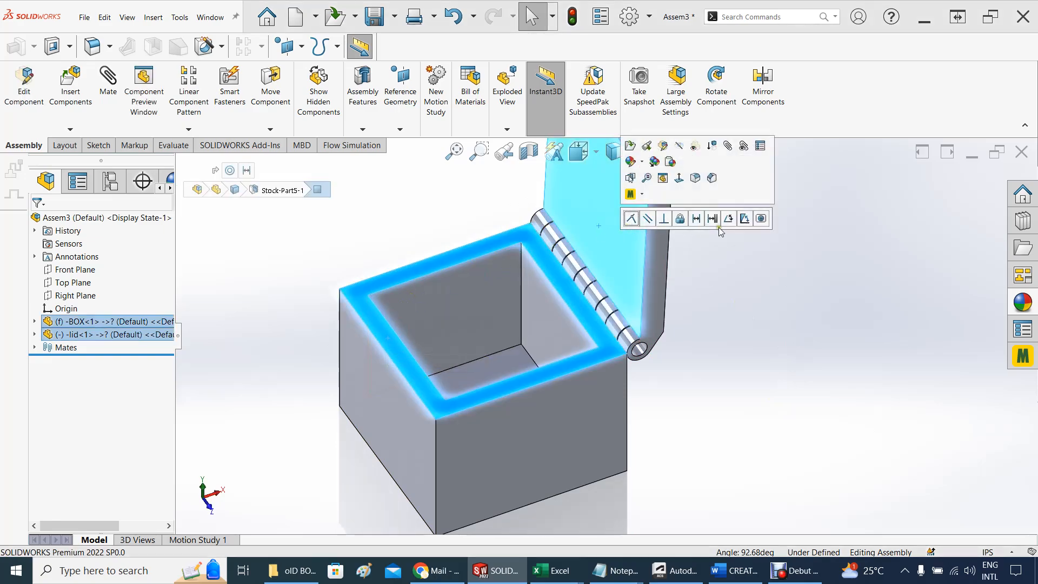
pyautogui.click(745, 217)
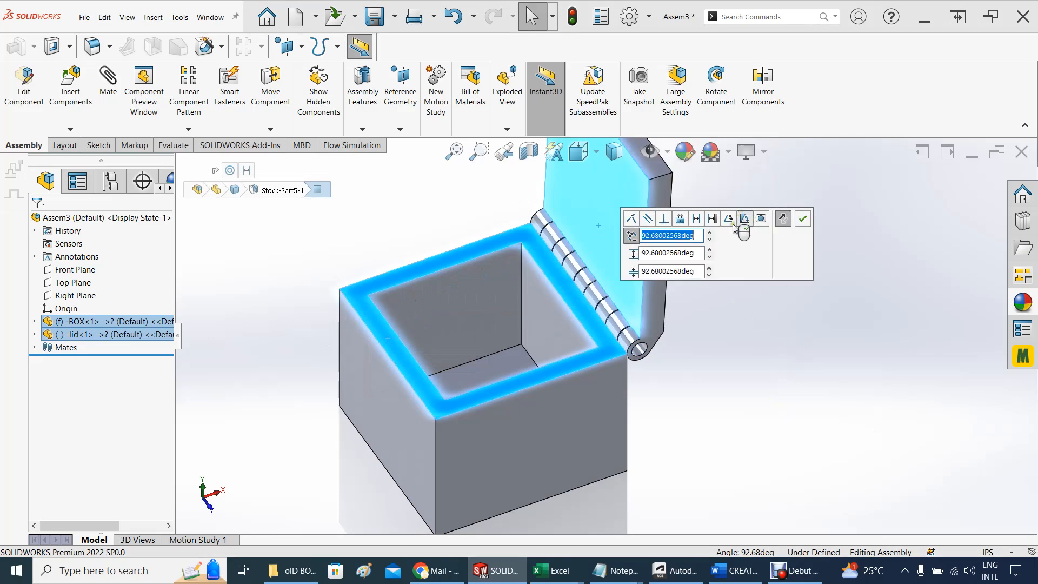
pyautogui.click(670, 271)
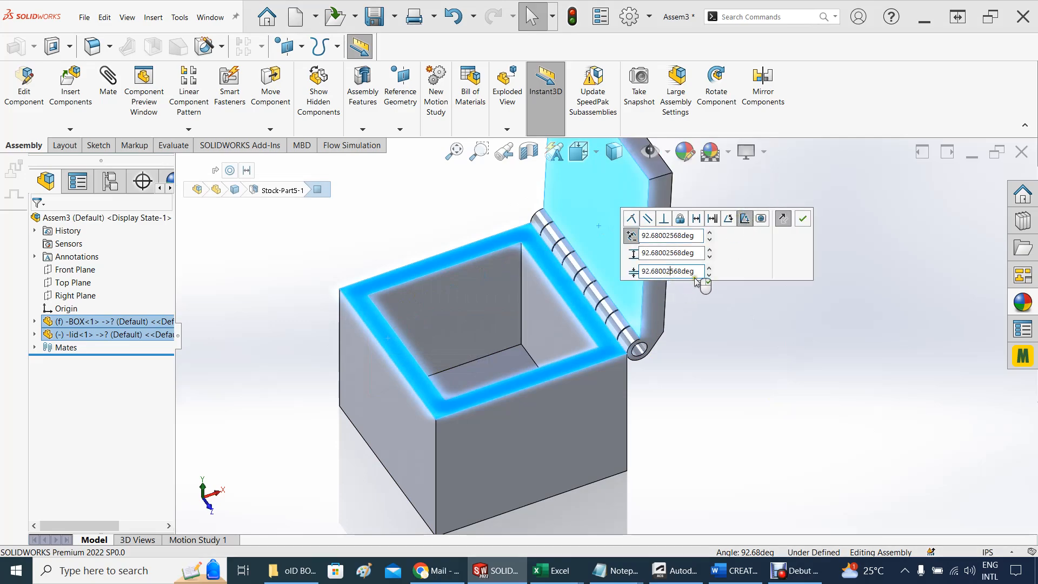
pyautogui.doubleClick(695, 275)
pyautogui.write('0')
pyautogui.press('Tab')
pyautogui.click(695, 253)
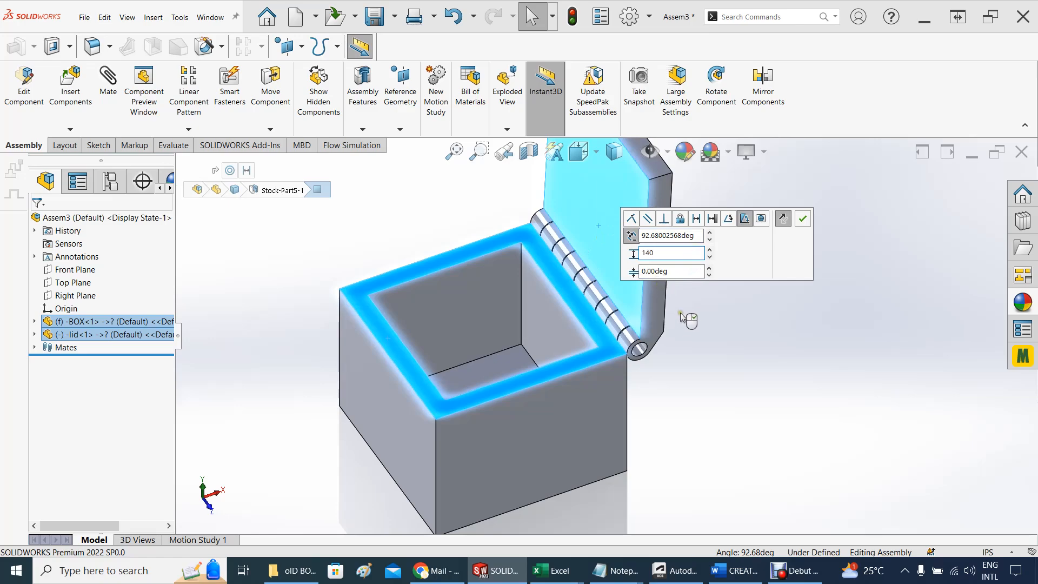
pyautogui.click(803, 219)
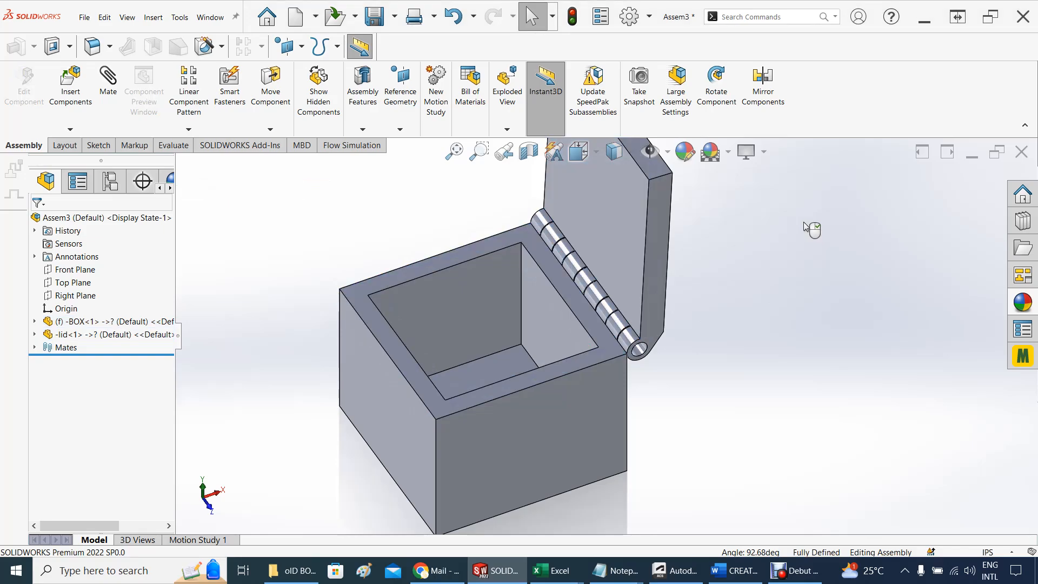
# Swing the lid between fully open and closed on the box to test the angle limits
pyautogui.moveTo(655, 208); pyautogui.dragTo(784, 353)
pyautogui.moveTo(784, 353); pyautogui.dragTo(727, 311, button='middle')
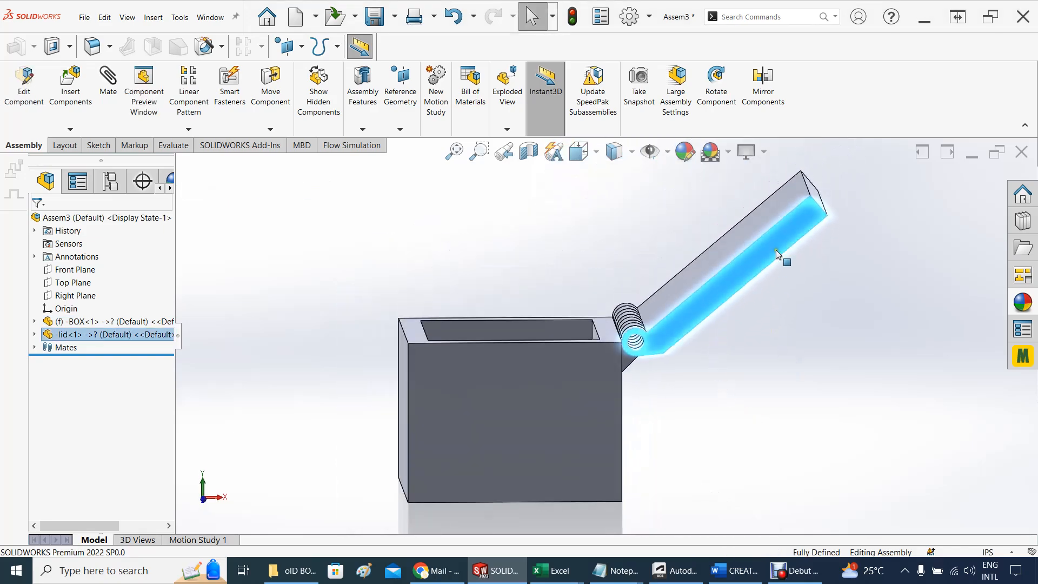
pyautogui.moveTo(783, 260); pyautogui.dragTo(292, 313)
pyautogui.click(293, 313)
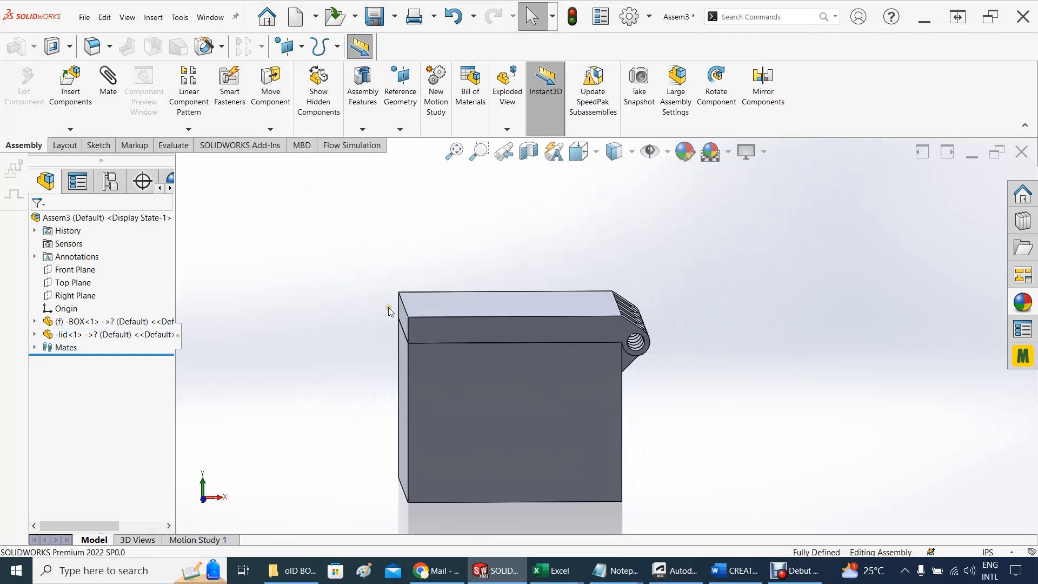
pyautogui.moveTo(425, 335); pyautogui.dragTo(734, 365)
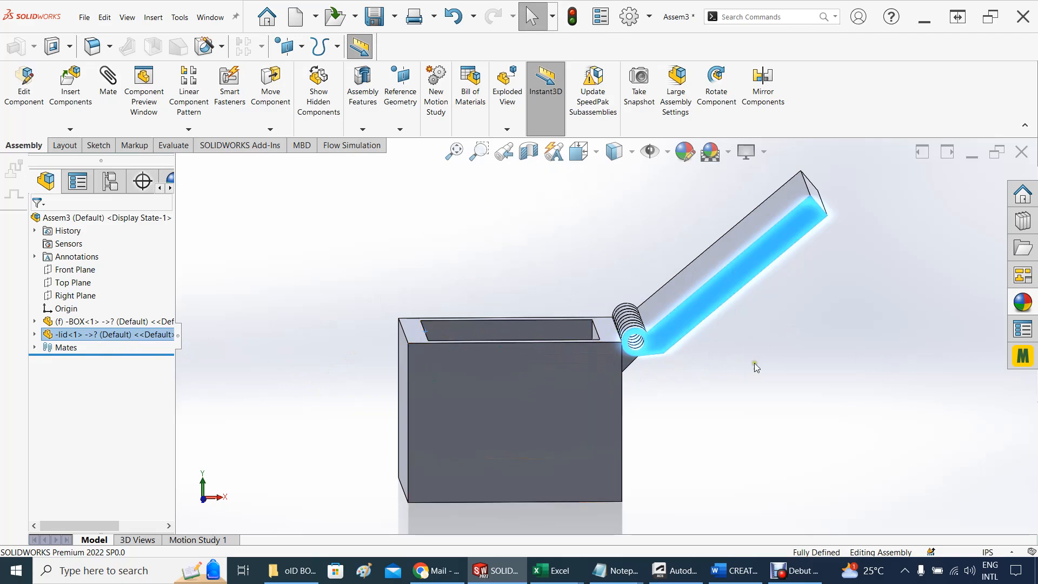
# Set the maximum value of the lid's limit angle mate to 180°
pyautogui.click(35, 347)
pyautogui.click(98, 388)
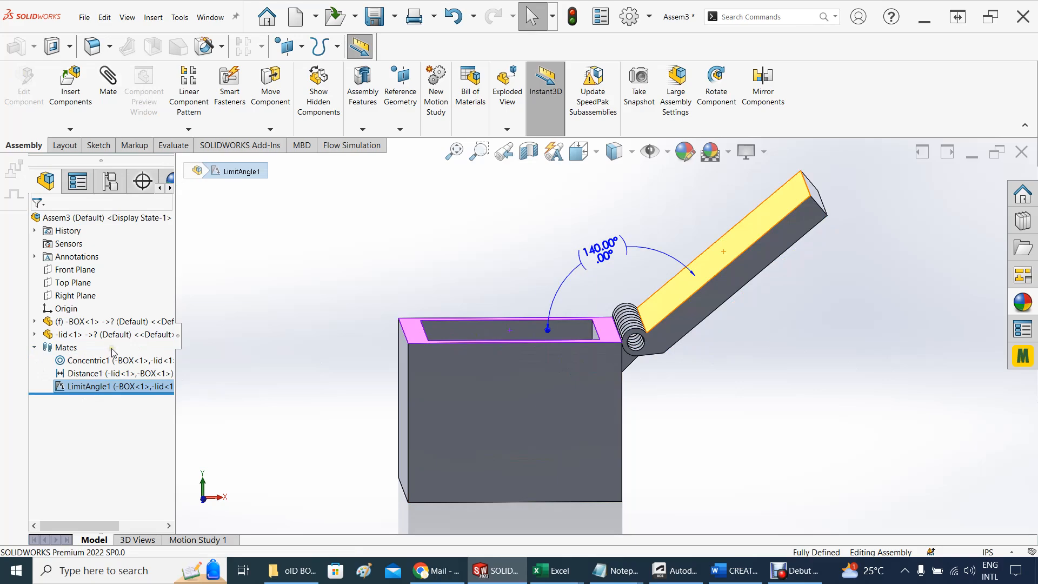
pyautogui.click(113, 351)
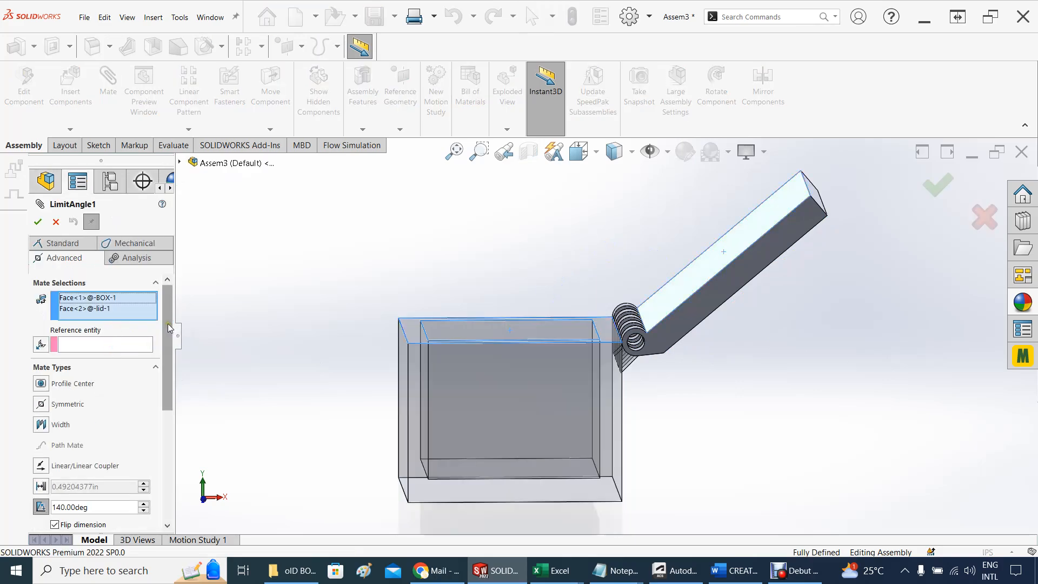
pyautogui.scroll(-5, 168, 323)
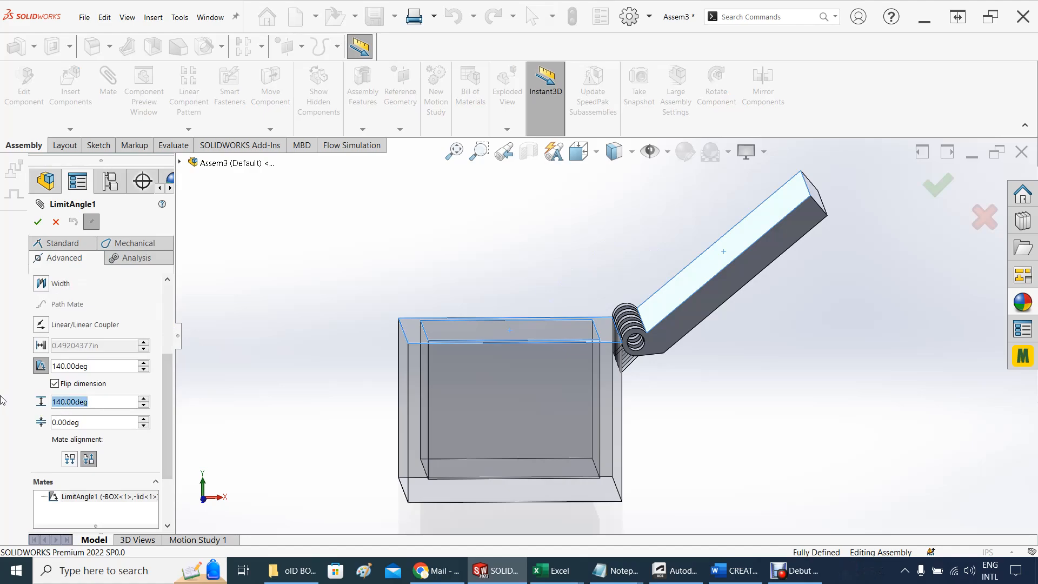
pyautogui.write('180')
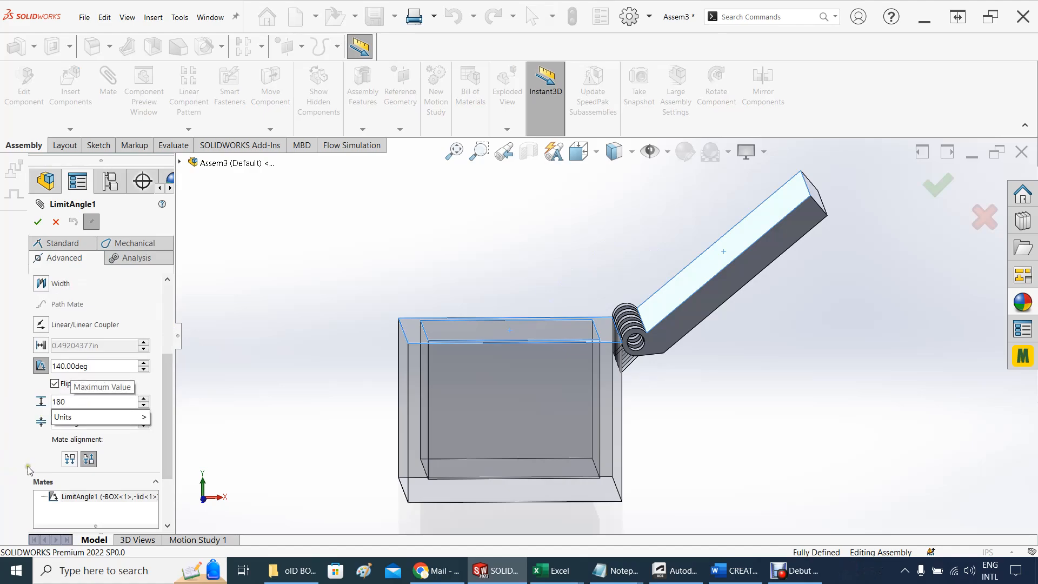
pyautogui.press('Return')
pyautogui.click(37, 222)
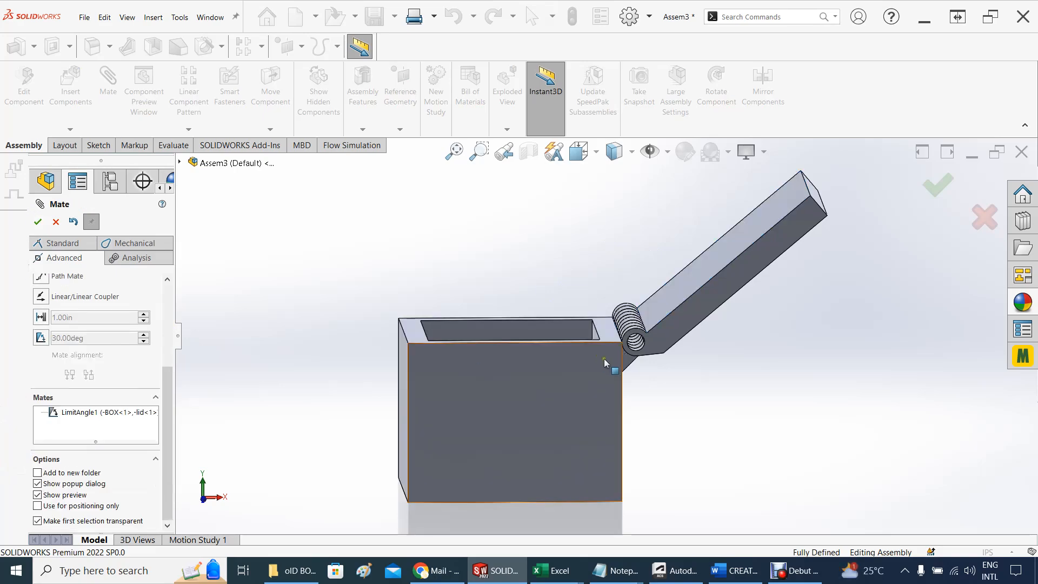
# Swing the lid open to its raised limit, examine it from the side, and finish the mate editing
pyautogui.moveTo(783, 238); pyautogui.dragTo(842, 374)
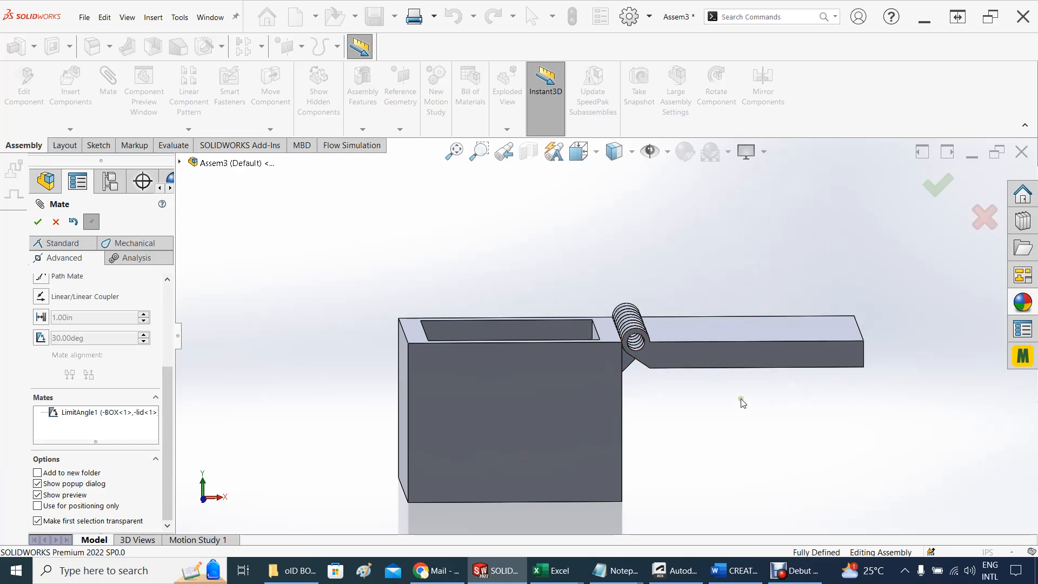
pyautogui.moveTo(742, 402); pyautogui.dragTo(735, 372, button='middle')
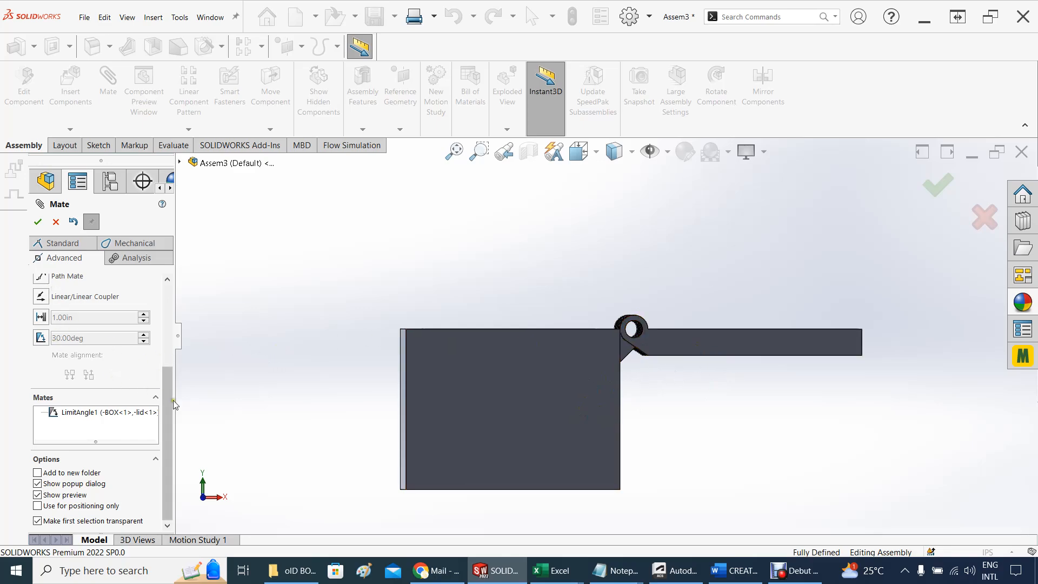
pyautogui.moveTo(169, 399); pyautogui.dragTo(183, 291)
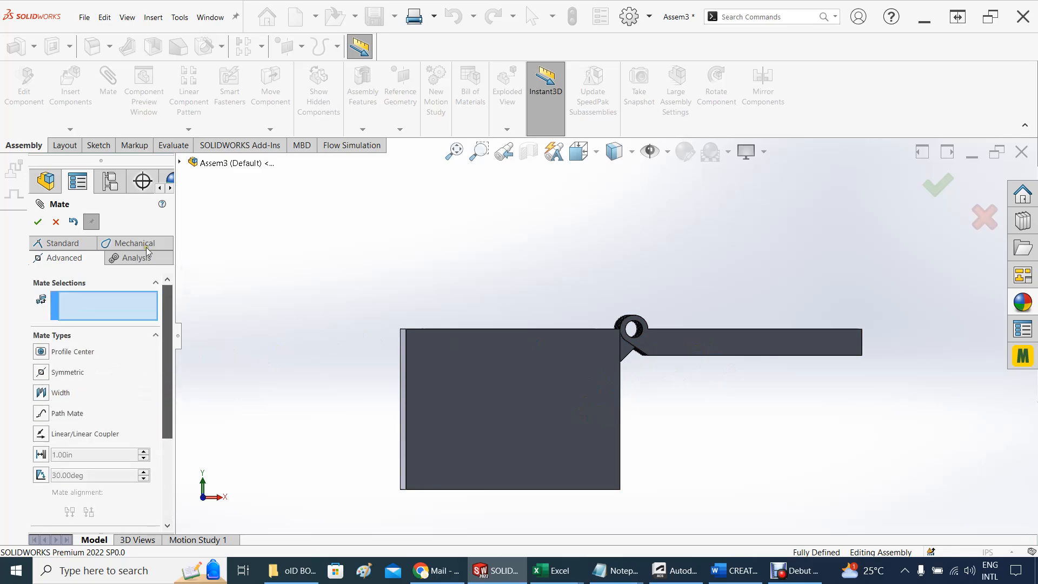
pyautogui.click(37, 222)
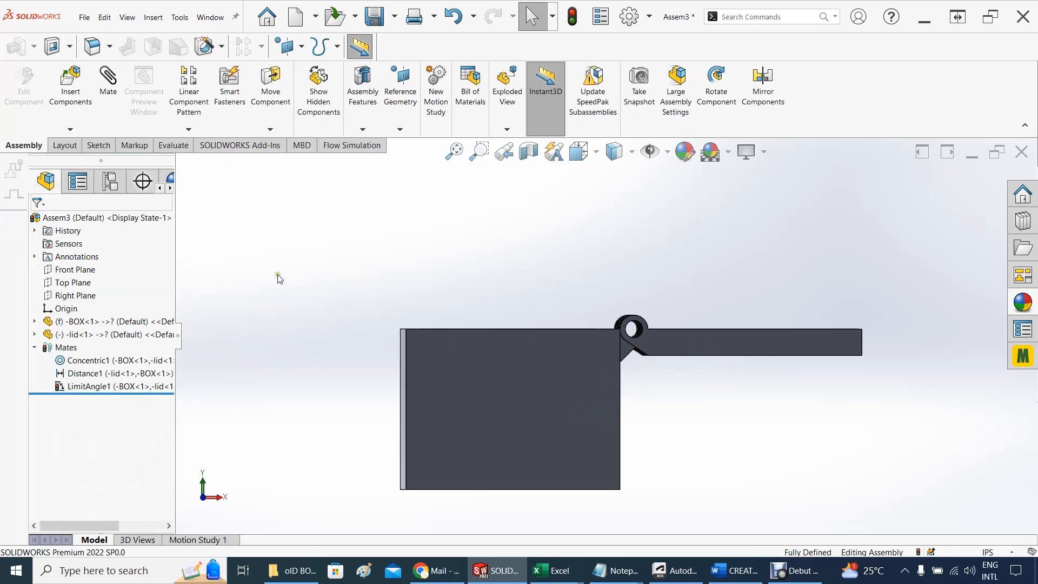
# Edit the lid's limit angle mate and set its maximum value to 220°
pyautogui.rightClick(92, 385)
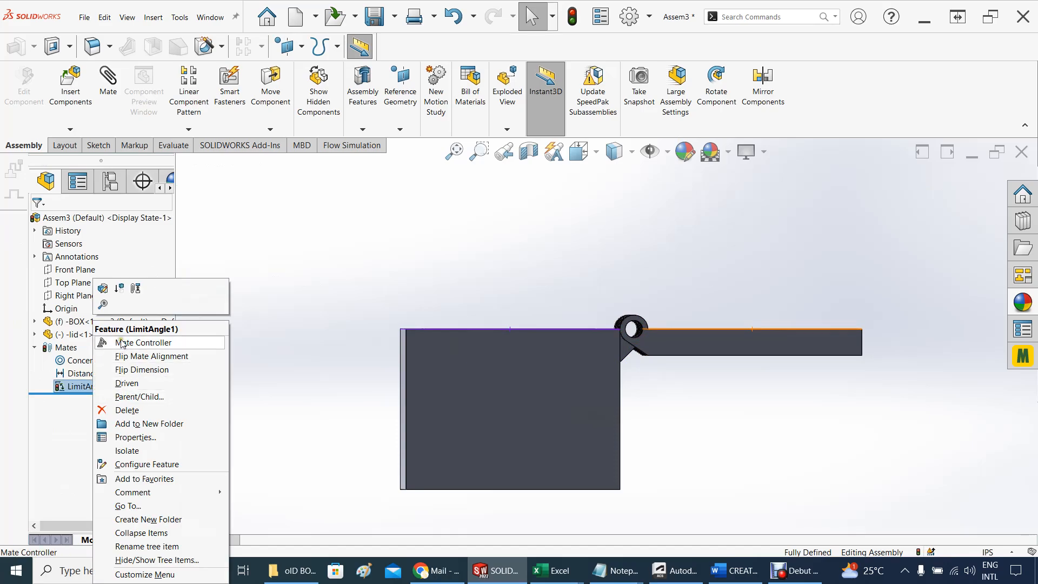
pyautogui.click(101, 289)
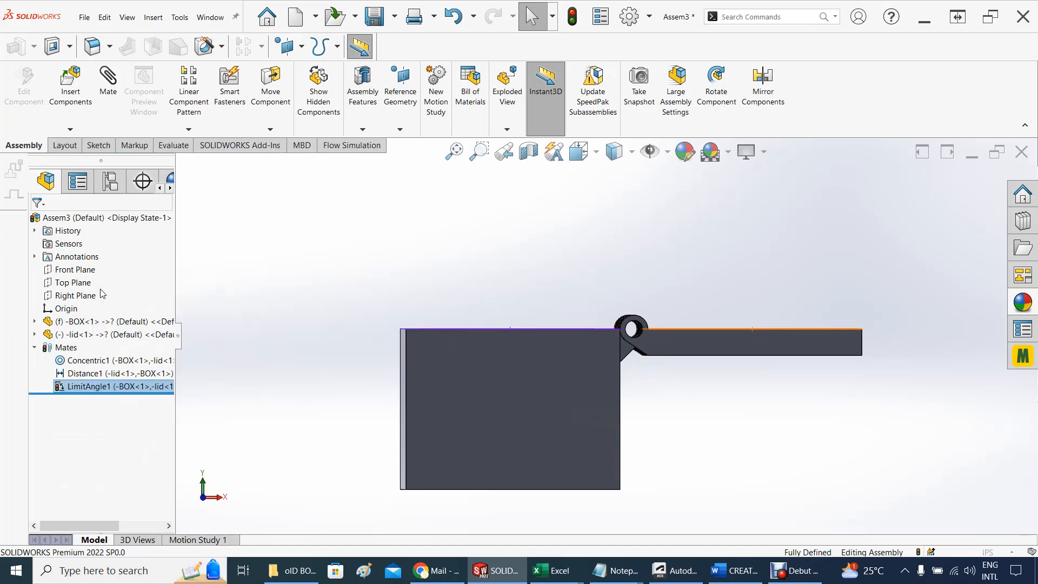
pyautogui.moveTo(165, 350); pyautogui.dragTo(164, 453)
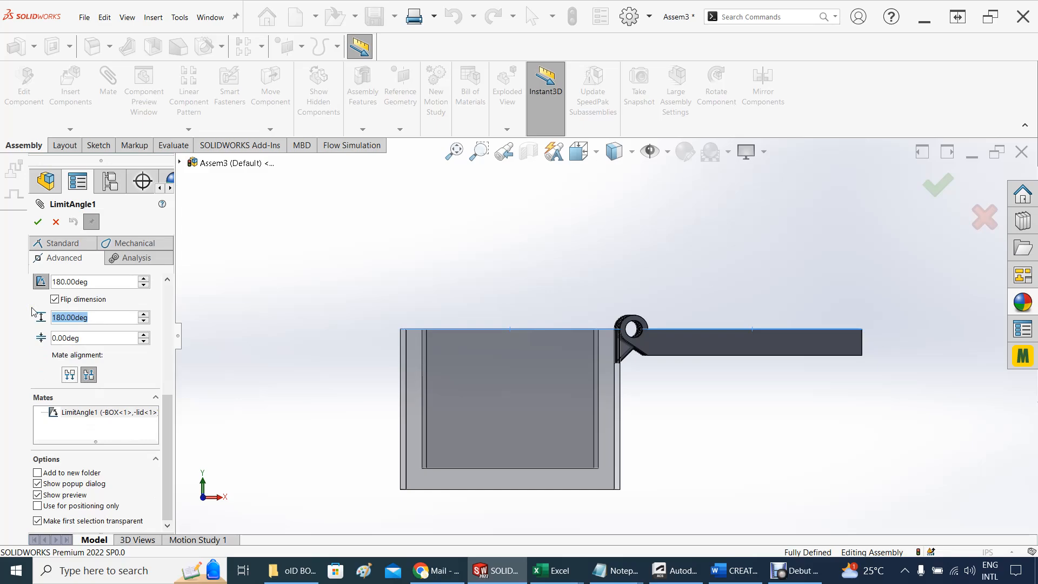
pyautogui.write('220')
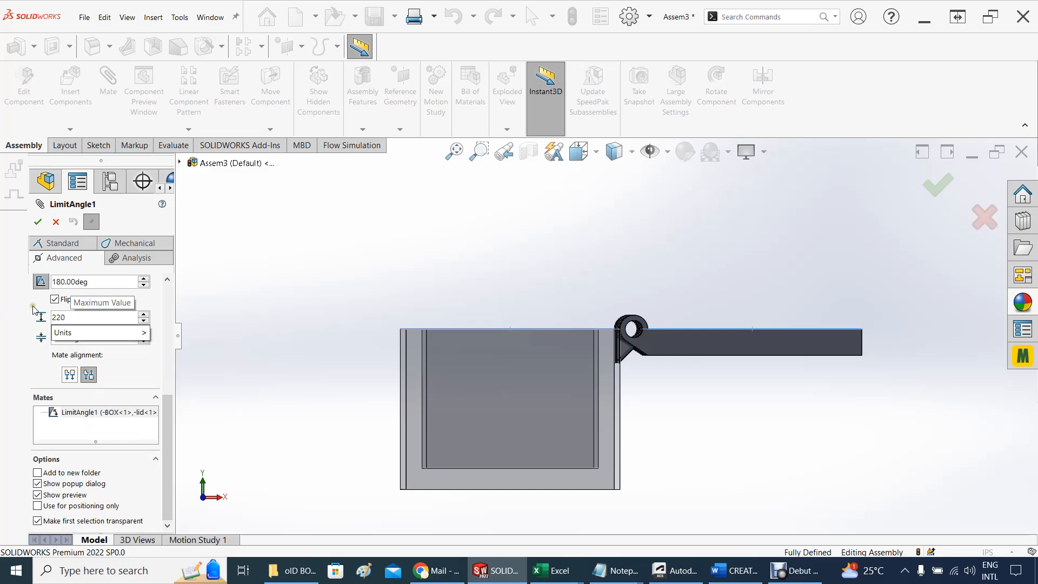
pyautogui.press('Return')
pyautogui.click(37, 221)
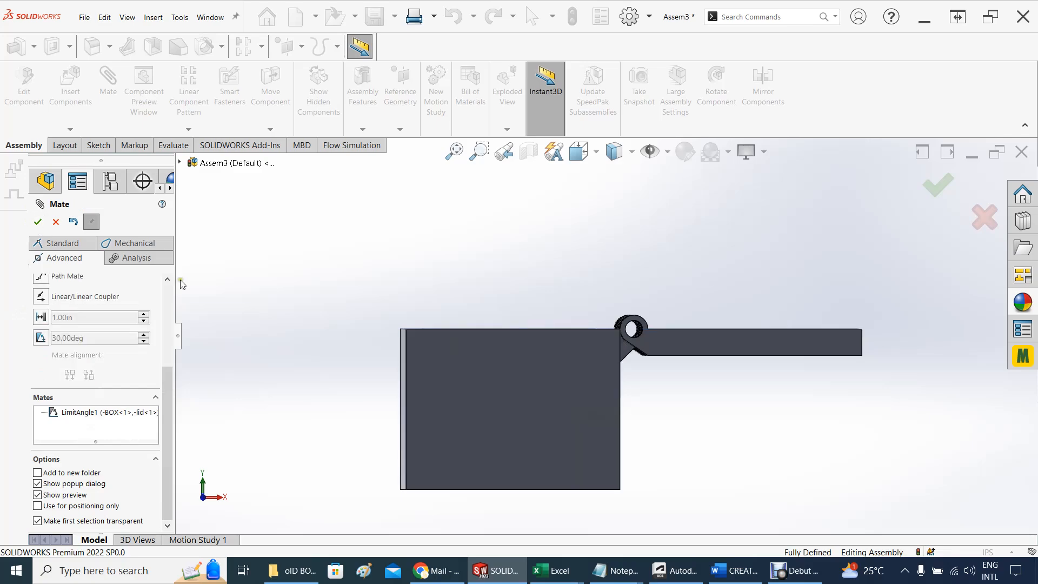
# Swing the lid down behind the box and examine the hinge knuckles for contact and clearance from several sides
pyautogui.moveTo(735, 366); pyautogui.dragTo(691, 428)
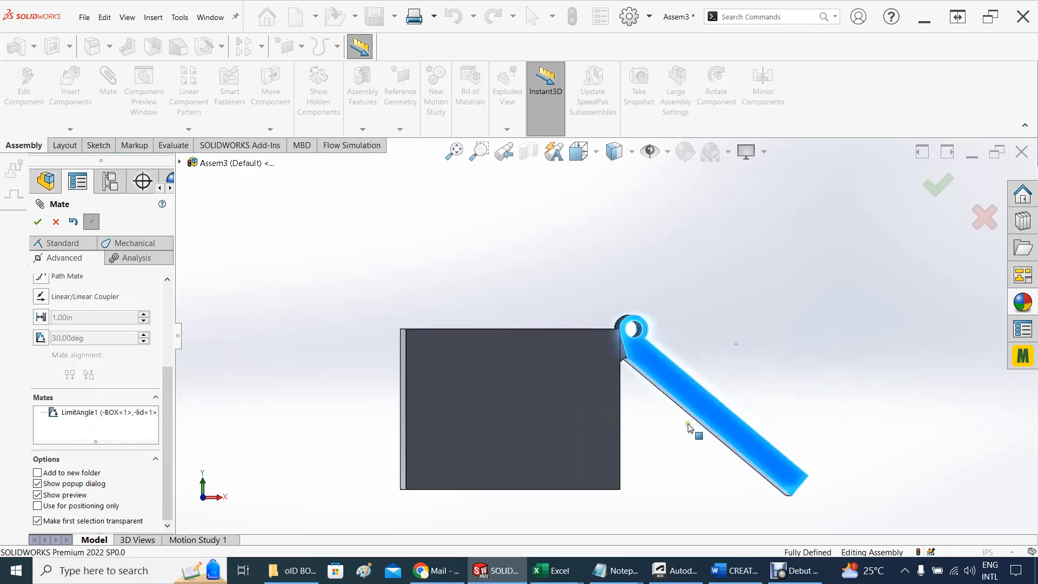
pyautogui.moveTo(734, 355)
pyautogui.mouseDown(button='middle')
pyautogui.moveTo(757, 338)
pyautogui.moveTo(753, 347)
pyautogui.mouseUp(button='middle')
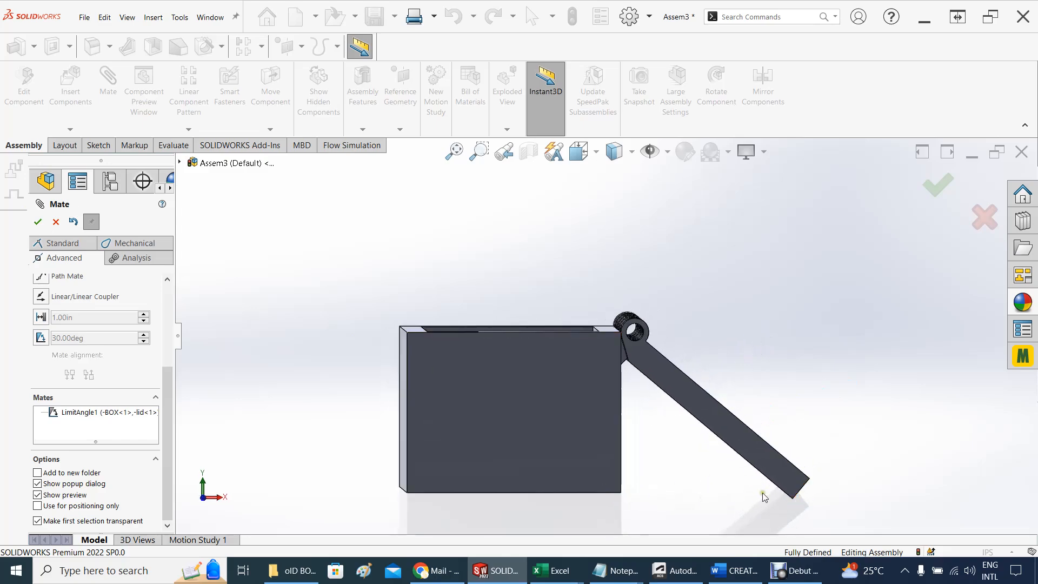
pyautogui.moveTo(755, 463); pyautogui.dragTo(651, 377)
pyautogui.moveTo(650, 359); pyautogui.dragTo(661, 351, button='middle')
pyautogui.scroll(-7, 660, 352)
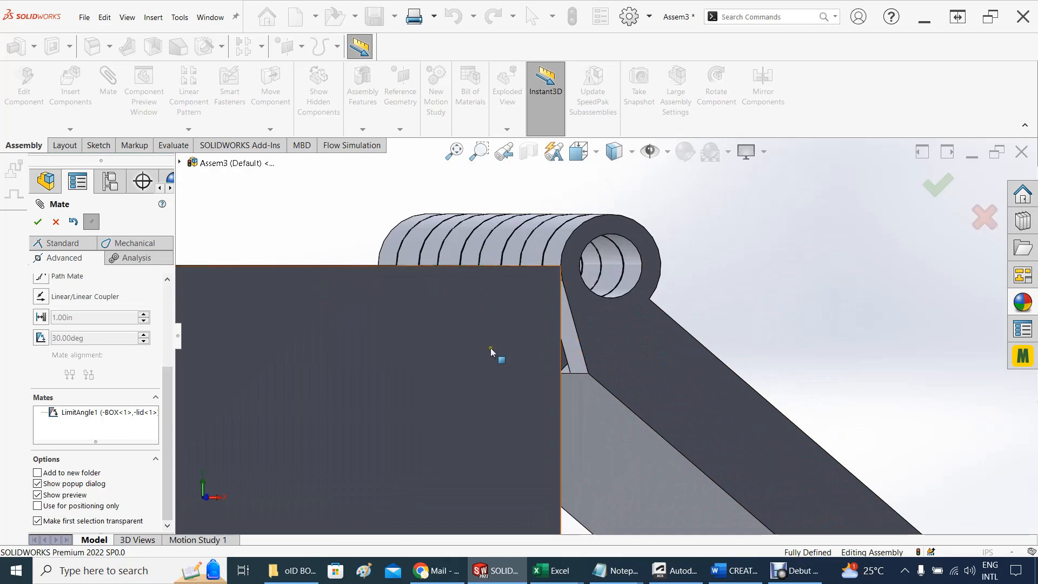
pyautogui.moveTo(643, 277); pyautogui.dragTo(590, 274, button='middle')
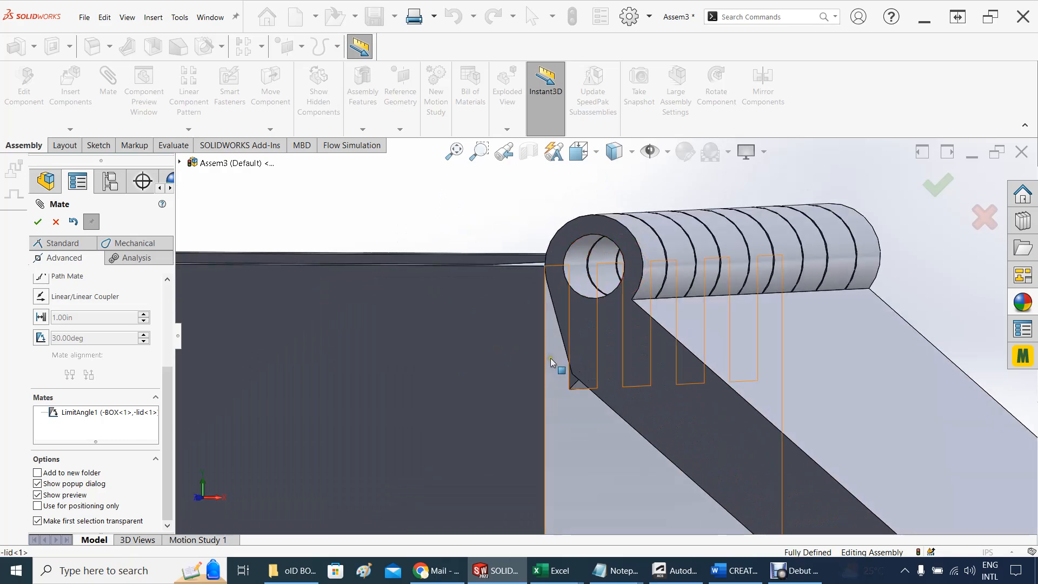
pyautogui.scroll(4, 494, 225)
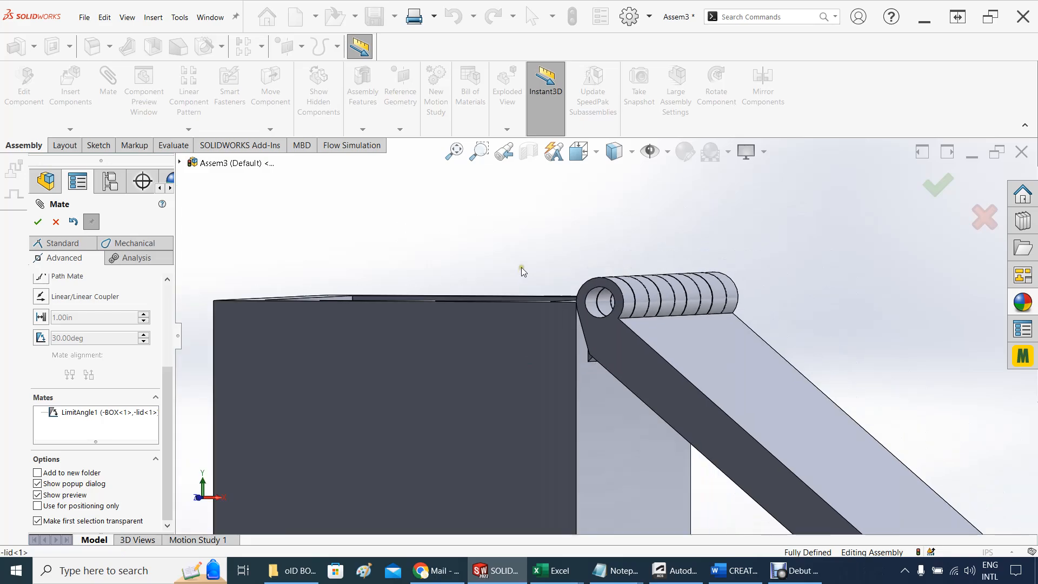
pyautogui.scroll(3, 521, 267)
pyautogui.moveTo(524, 278); pyautogui.dragTo(547, 266, button='middle')
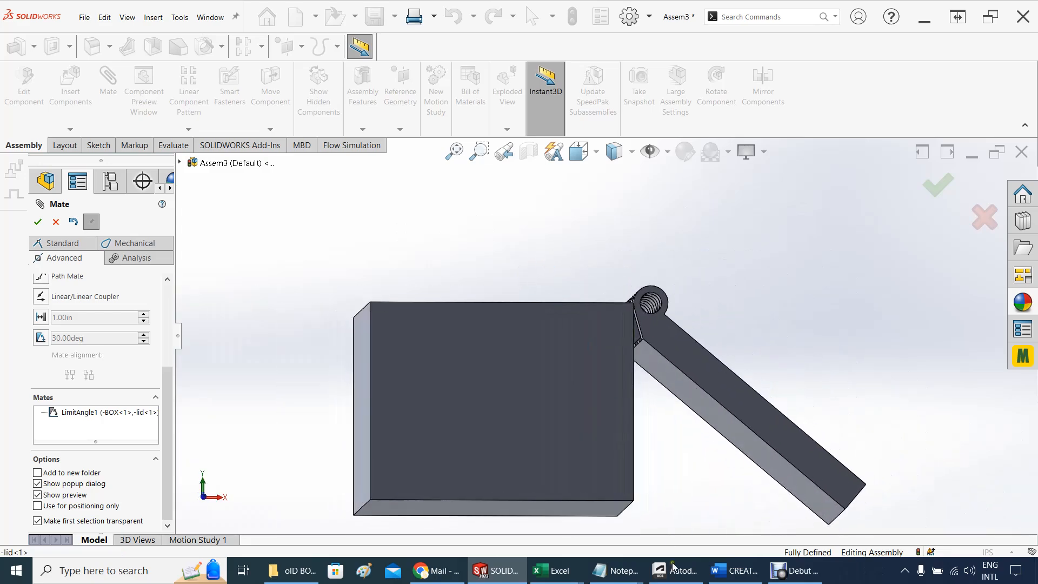
pyautogui.scroll(2, 519, 497)
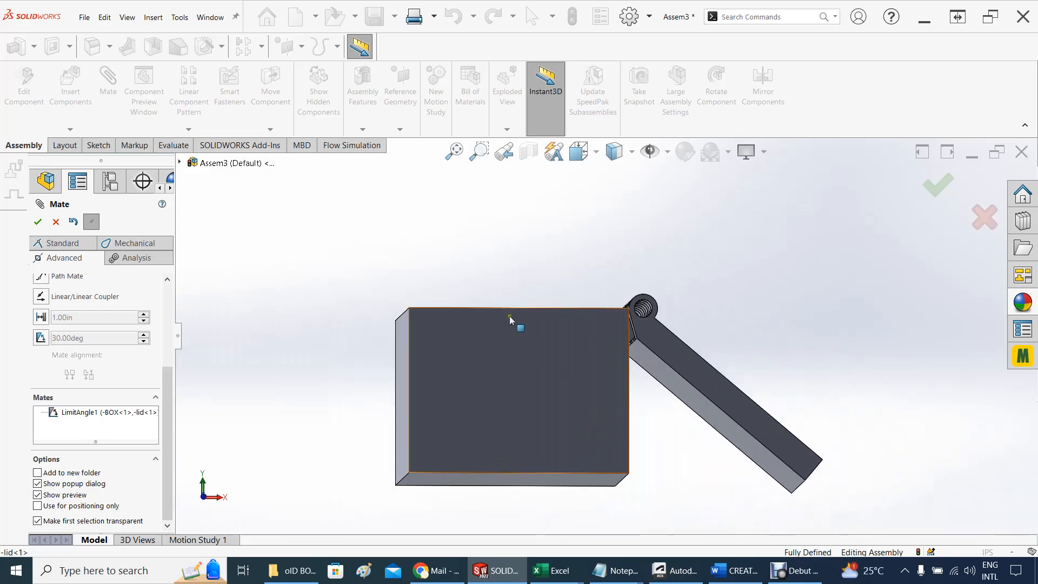
pyautogui.moveTo(491, 249); pyautogui.dragTo(659, 401, button='middle')
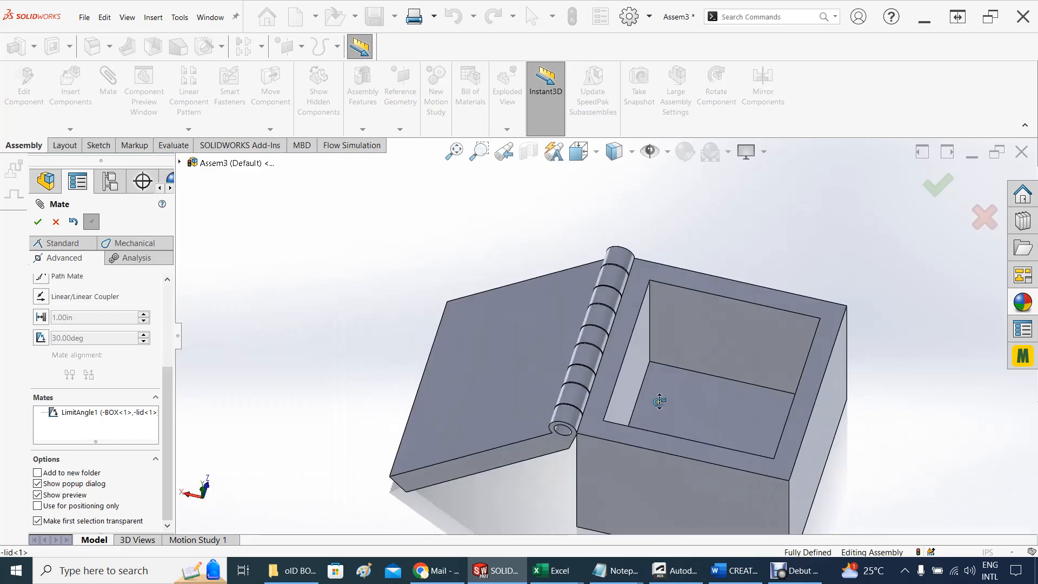
# Swing the lid closed onto the box and examine the closed assembly from the hinge side and the front
pyautogui.click(459, 369)
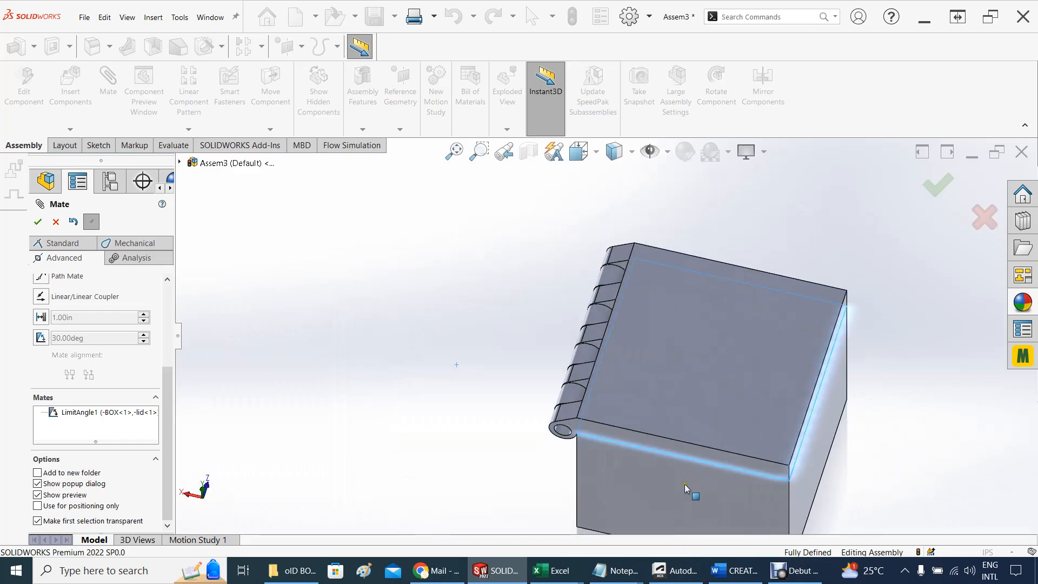
pyautogui.moveTo(622, 335); pyautogui.dragTo(694, 443)
pyautogui.moveTo(535, 396); pyautogui.dragTo(489, 344, button='middle')
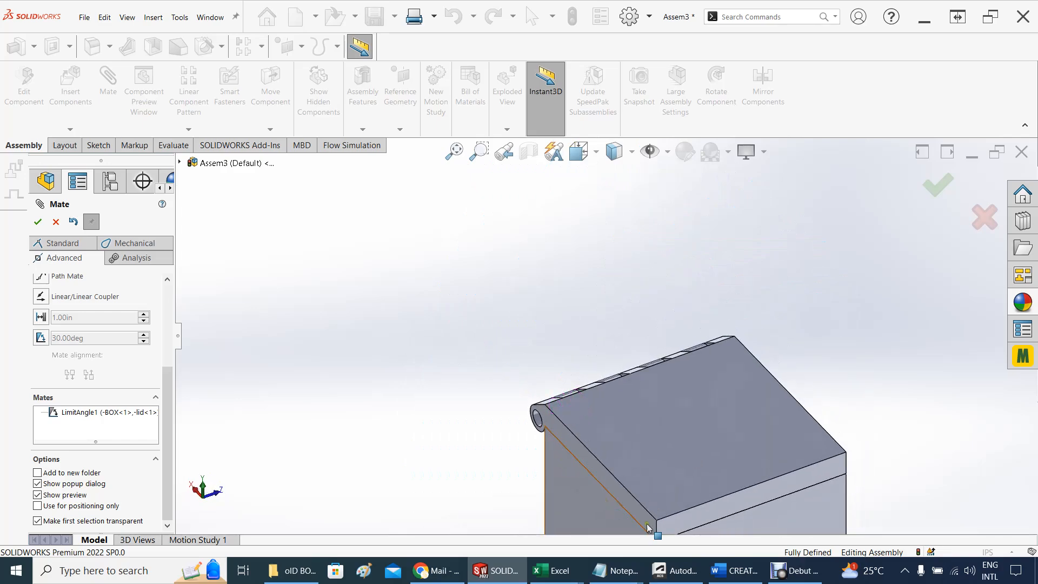
pyautogui.scroll(4, 651, 494)
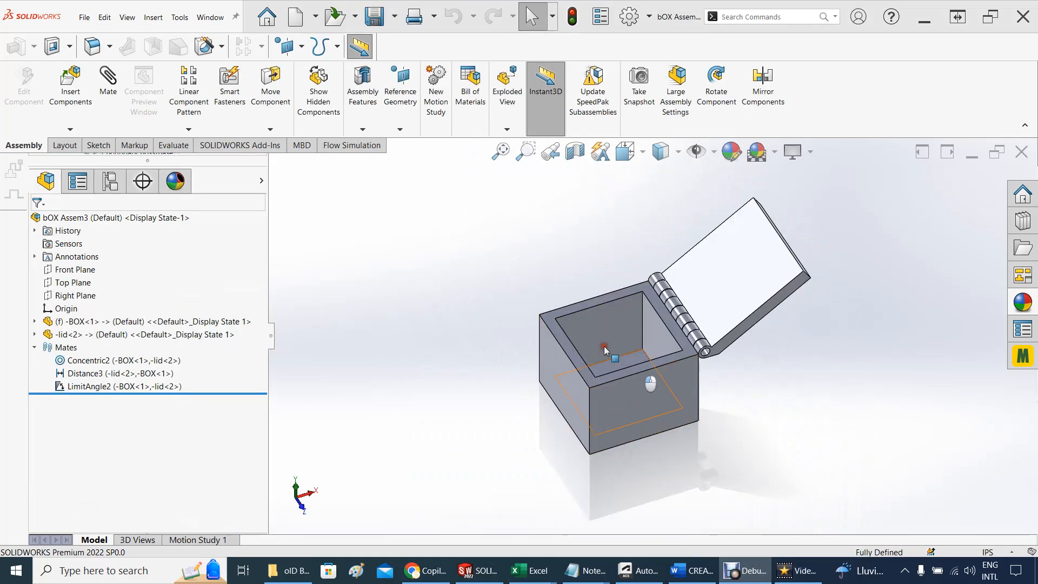
# View the open bOX Assem3 assembly from slightly different angles and switch to the BOX WITH HINGE REV 4 part
pyautogui.moveTo(493, 235)
pyautogui.mouseDown(button='middle')
pyautogui.moveTo(493, 352)
pyautogui.moveTo(496, 218)
pyautogui.mouseUp(button='middle')
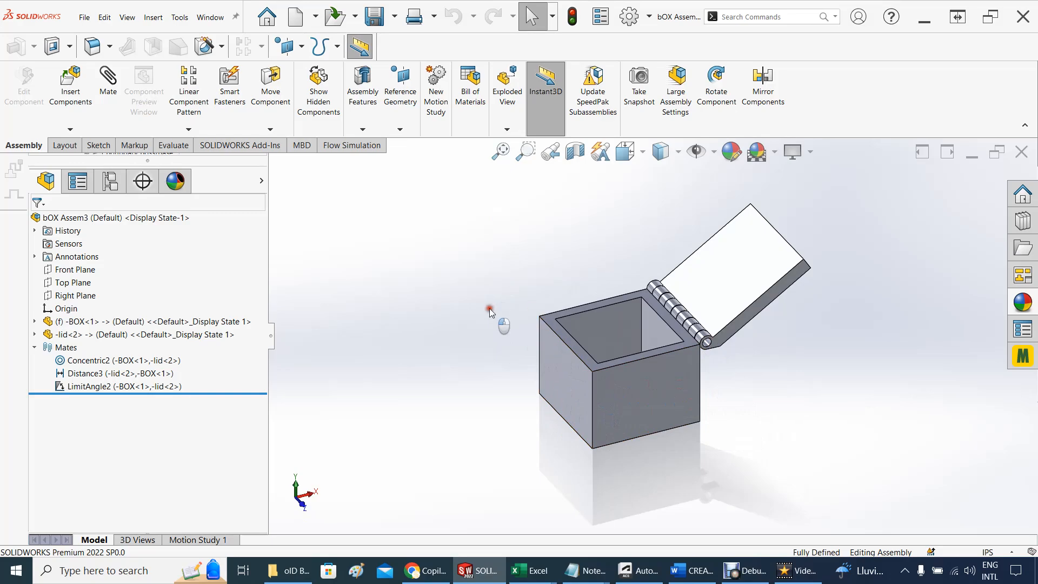
pyautogui.moveTo(492, 308)
pyautogui.mouseDown(button='middle')
pyautogui.moveTo(486, 394)
pyautogui.moveTo(486, 323)
pyautogui.mouseUp(button='middle')
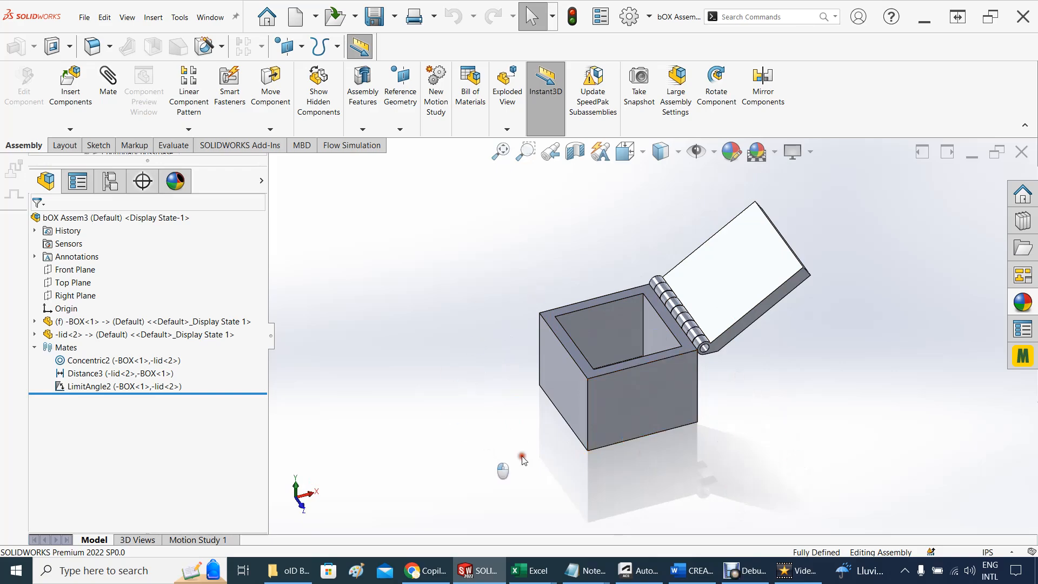
pyautogui.click(463, 568)
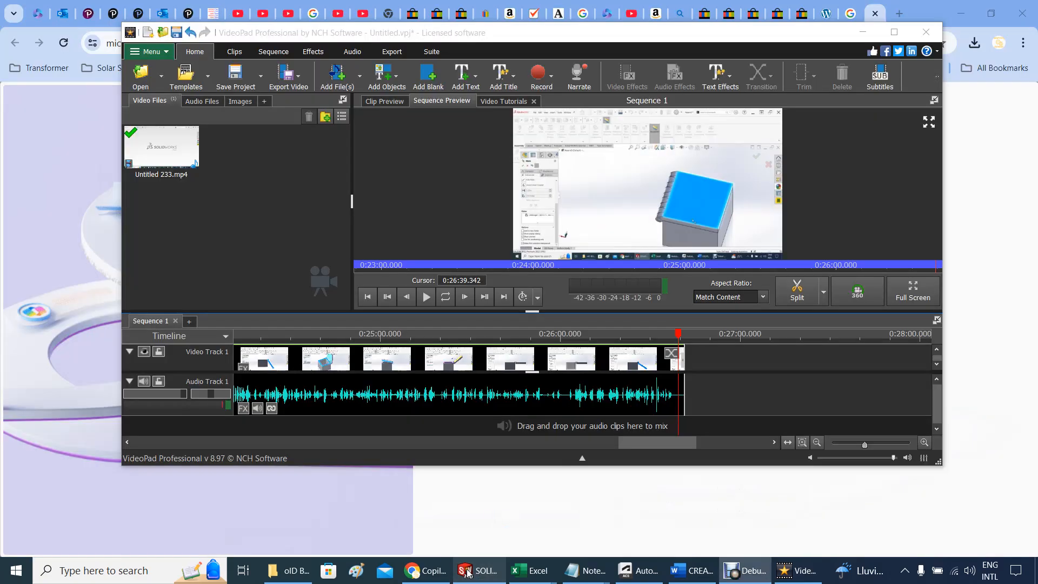
pyautogui.click(477, 575)
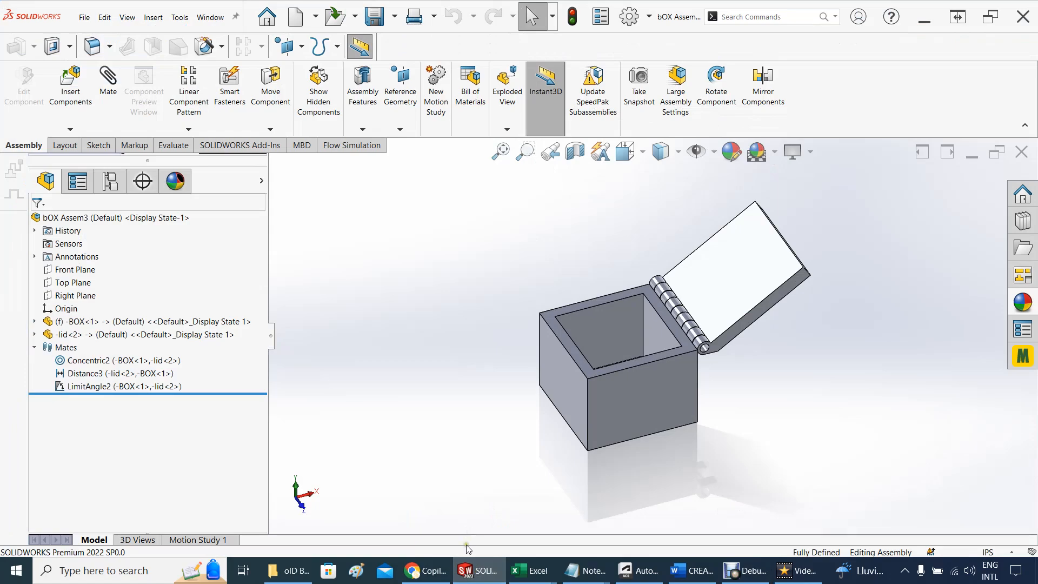
pyautogui.moveTo(468, 571)
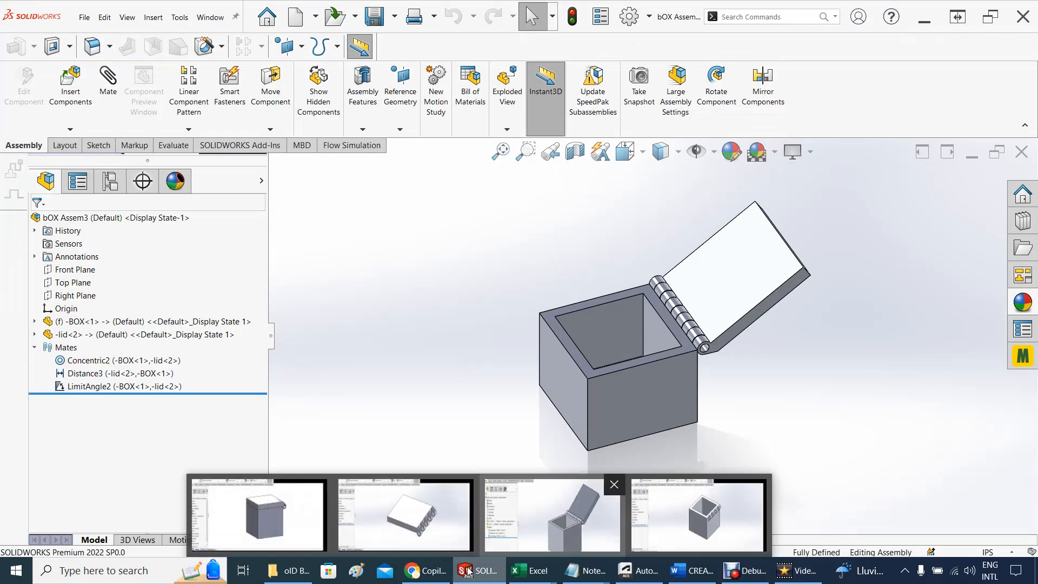
pyautogui.click(285, 522)
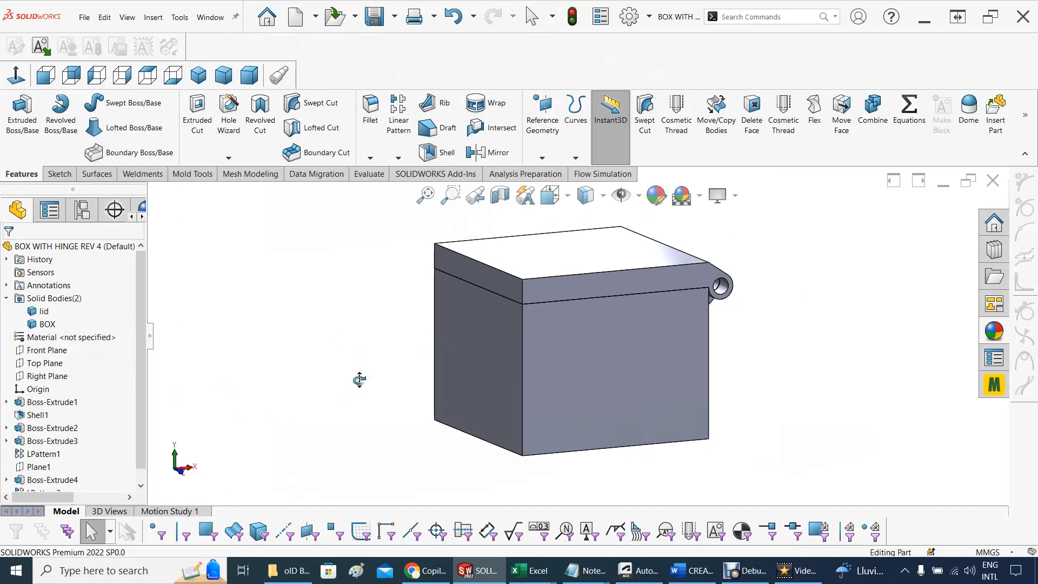
# Fillet the four outer vertical corner edges of the box body with a 5 mm symmetric radius
pyautogui.moveTo(359, 380)
pyautogui.mouseDown(button='middle')
pyautogui.moveTo(335, 394)
pyautogui.moveTo(357, 375)
pyautogui.mouseUp(button='middle')
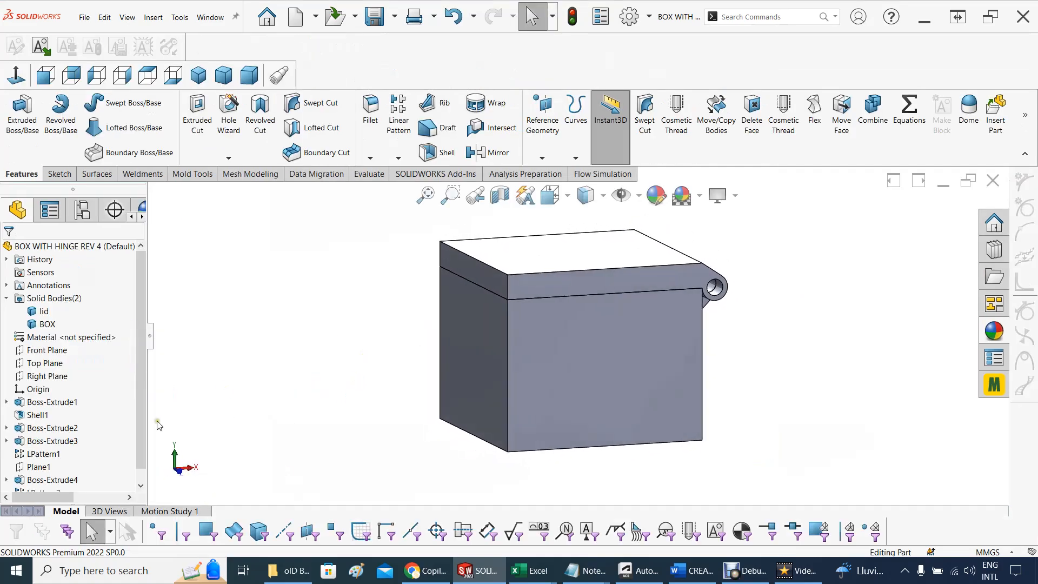
pyautogui.click(508, 371)
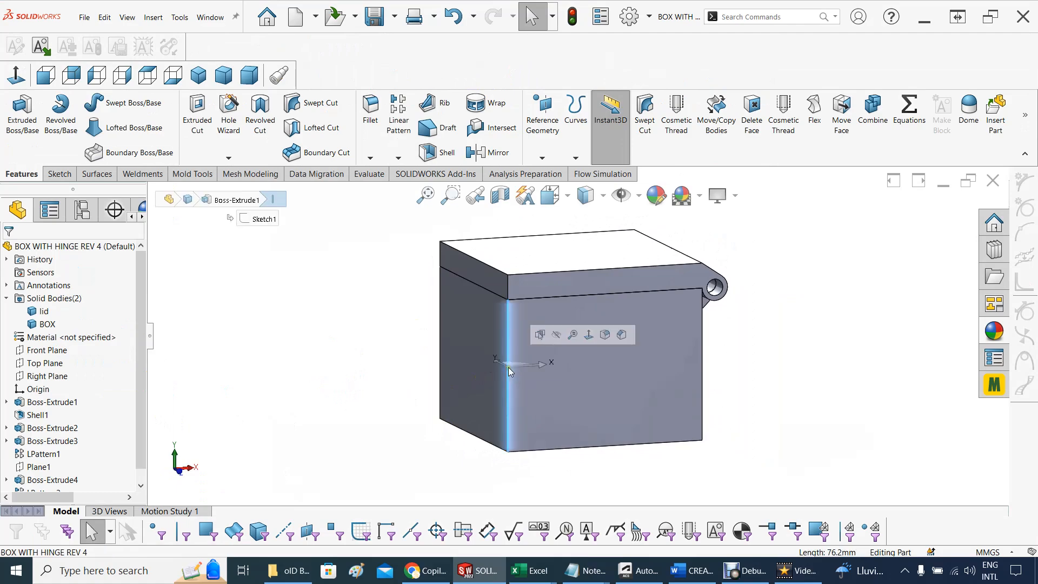
pyautogui.click(606, 334)
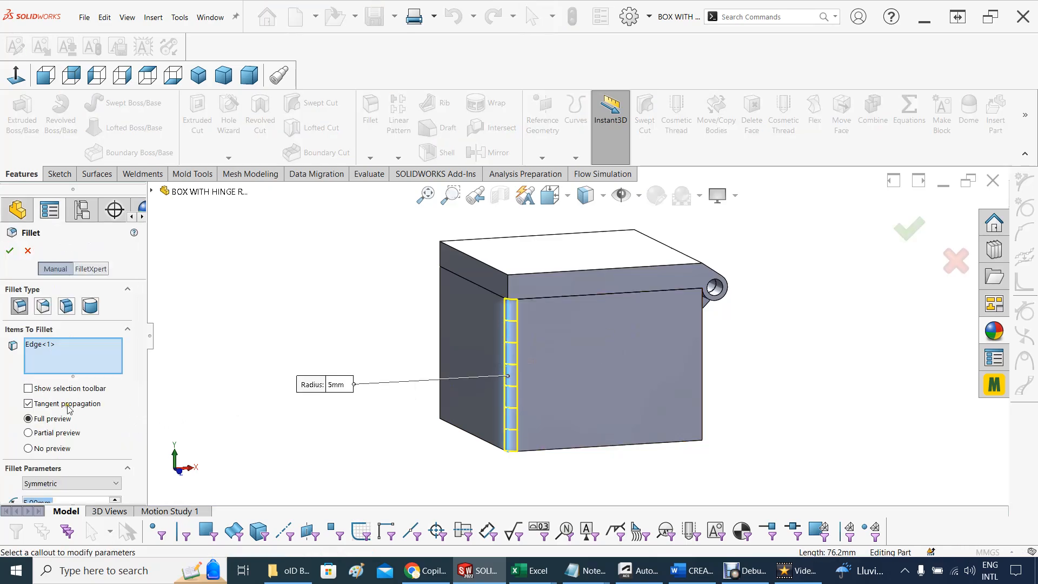
pyautogui.moveTo(138, 347); pyautogui.dragTo(158, 407)
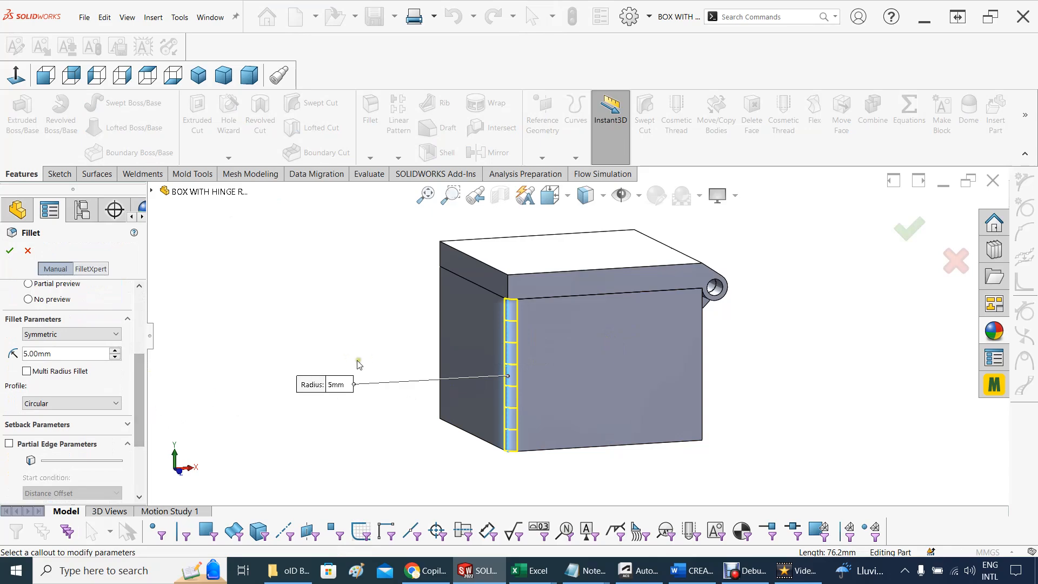
pyautogui.moveTo(356, 365); pyautogui.dragTo(497, 362, button='middle')
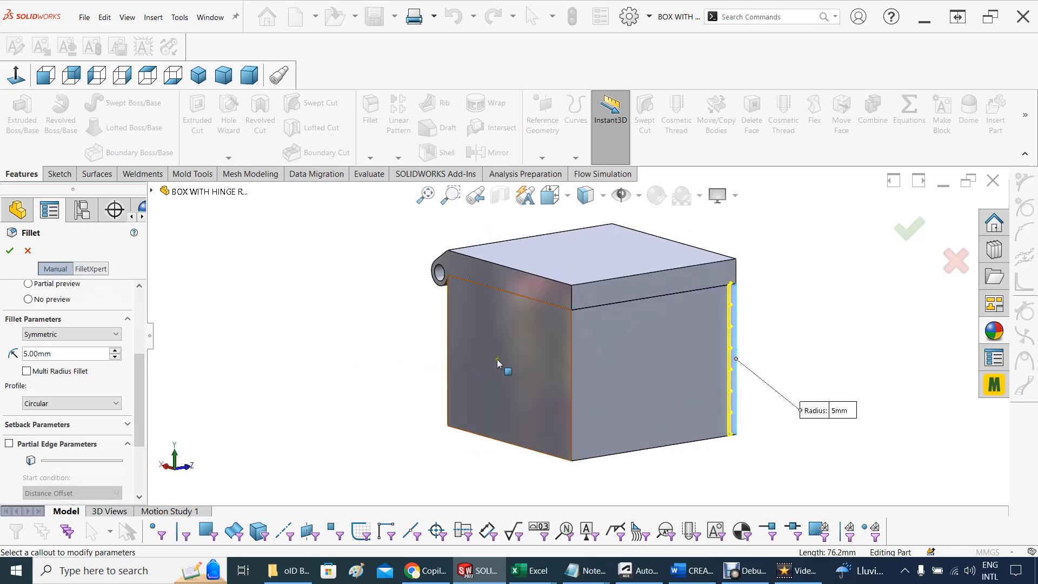
pyautogui.click(567, 358)
pyautogui.moveTo(419, 377); pyautogui.dragTo(487, 370, button='middle')
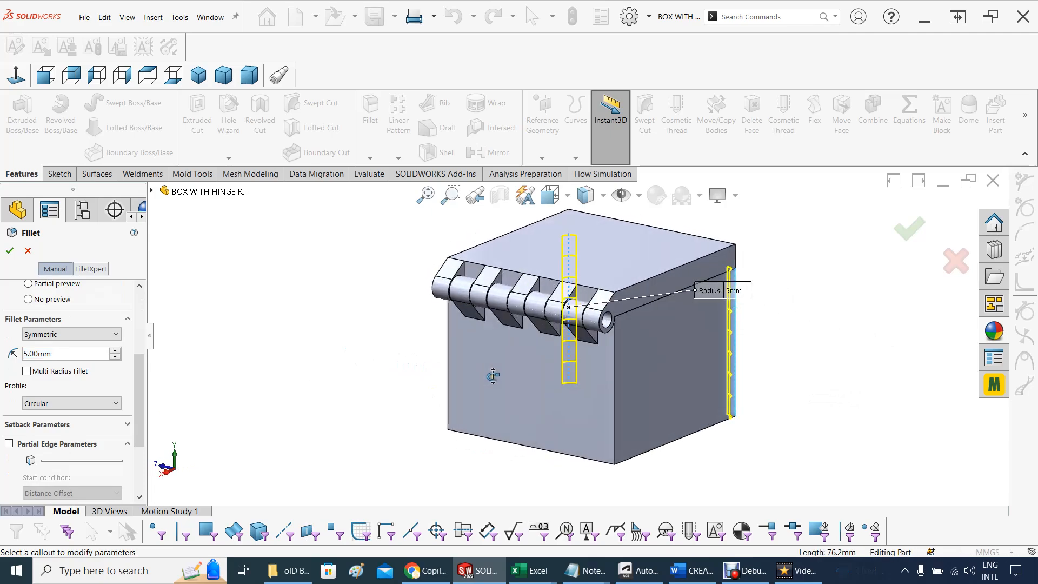
pyautogui.click(614, 398)
pyautogui.moveTo(308, 394); pyautogui.dragTo(387, 382, button='middle')
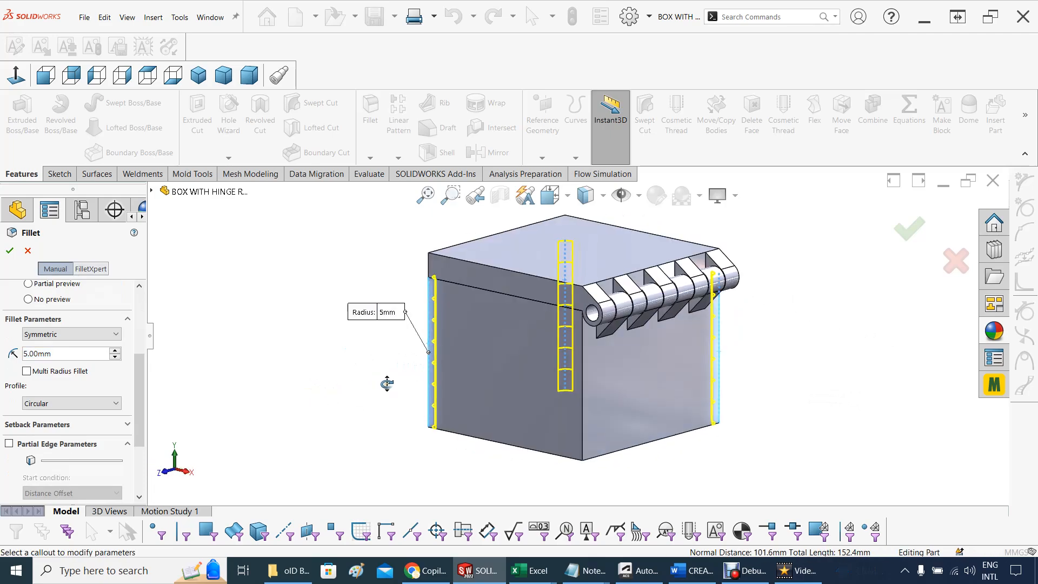
pyautogui.click(584, 423)
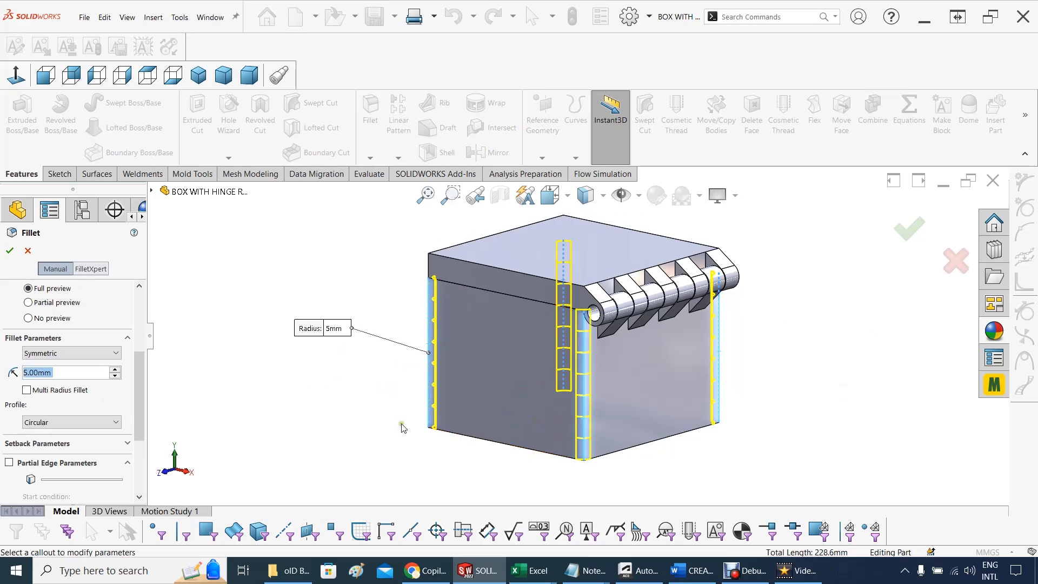
pyautogui.moveTo(331, 419); pyautogui.dragTo(411, 420, button='middle')
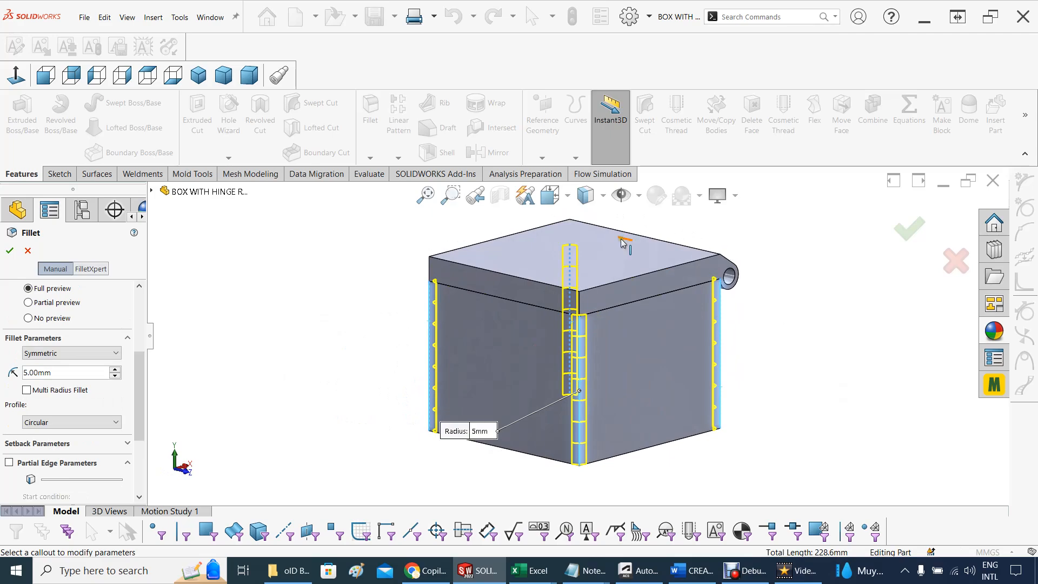
pyautogui.click(911, 228)
# Fillet the lid's two vertical corner edges opposite the hinge with a 5 mm symmetric radius
pyautogui.moveTo(253, 329)
pyautogui.mouseDown(button='middle')
pyautogui.moveTo(313, 318)
pyautogui.moveTo(238, 317)
pyautogui.mouseUp(button='middle')
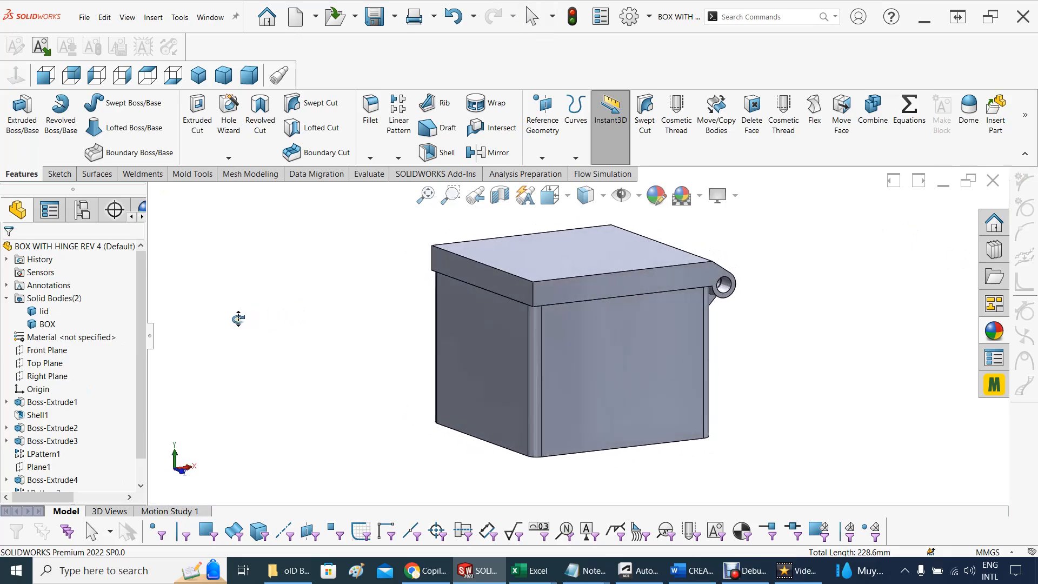
pyautogui.click(533, 293)
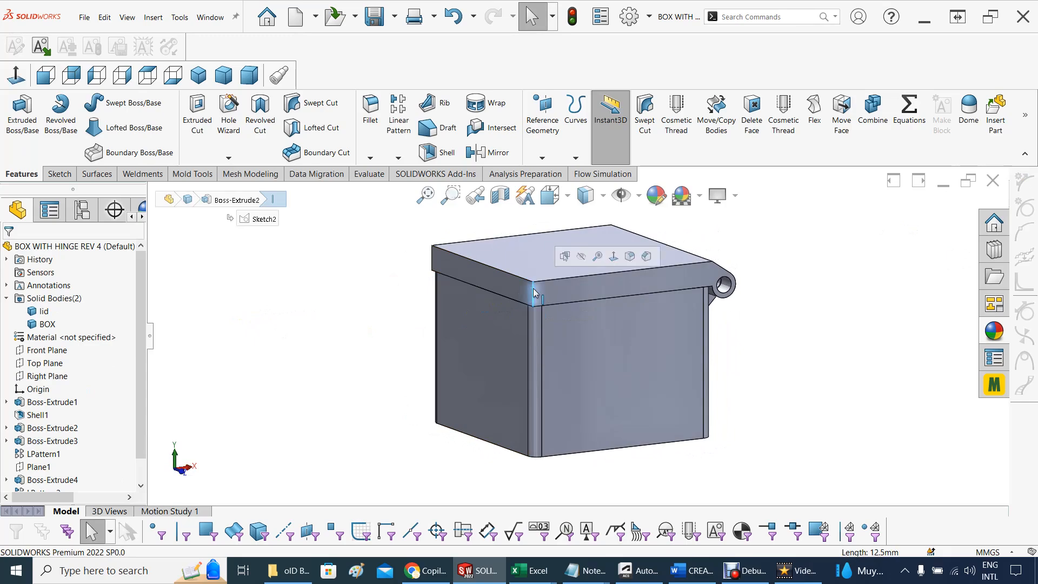
pyautogui.click(629, 257)
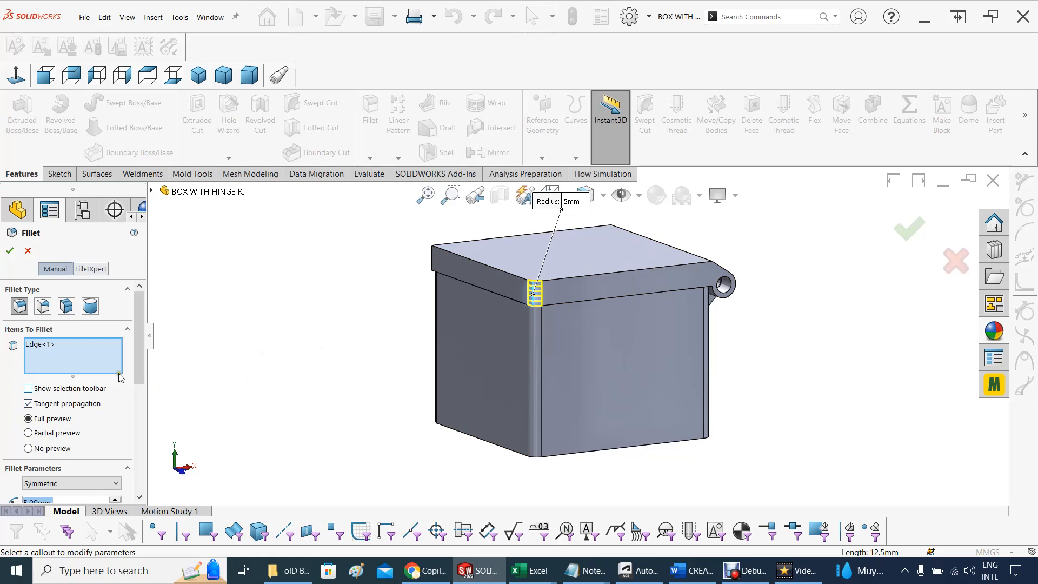
pyautogui.moveTo(142, 354); pyautogui.dragTo(139, 390)
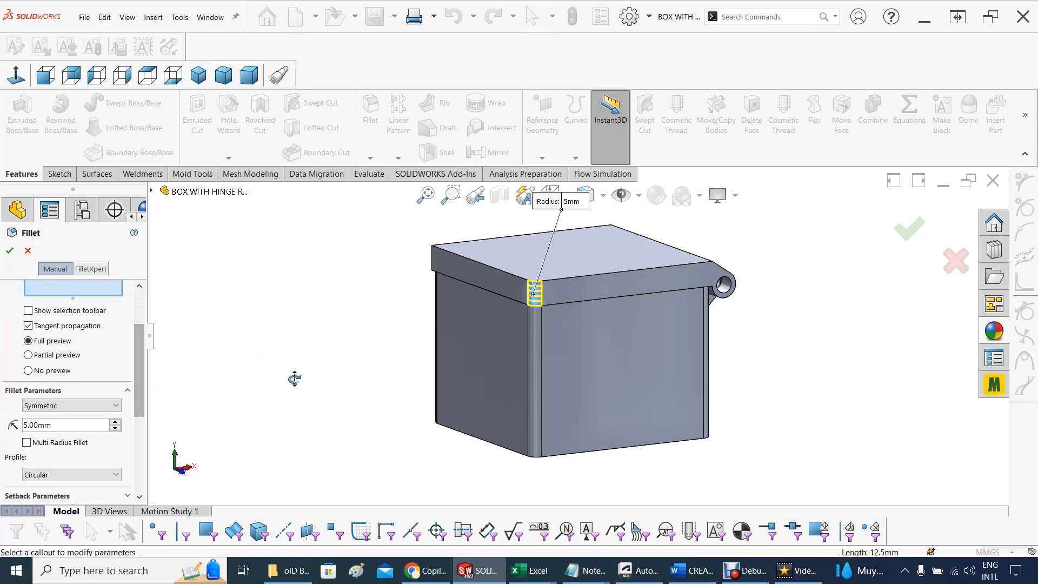
pyautogui.moveTo(294, 379); pyautogui.dragTo(433, 386, button='middle')
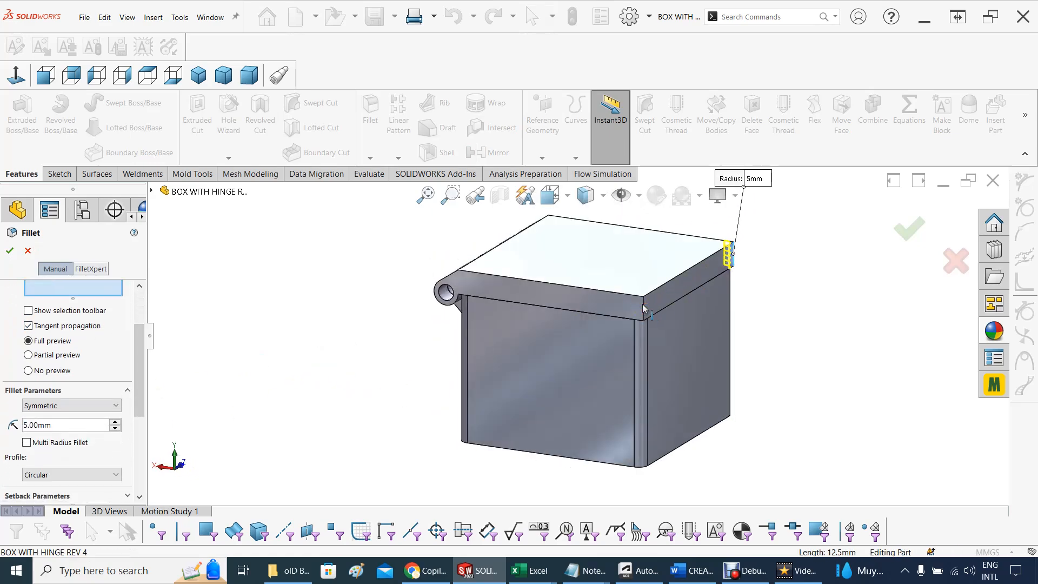
pyautogui.click(643, 308)
pyautogui.moveTo(286, 333); pyautogui.dragTo(263, 329, button='middle')
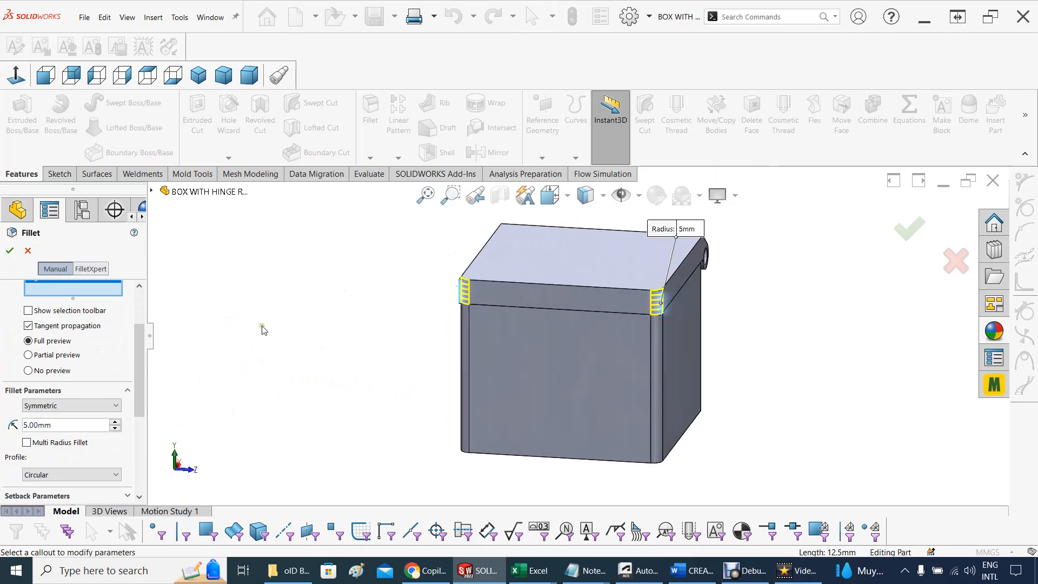
pyautogui.click(11, 250)
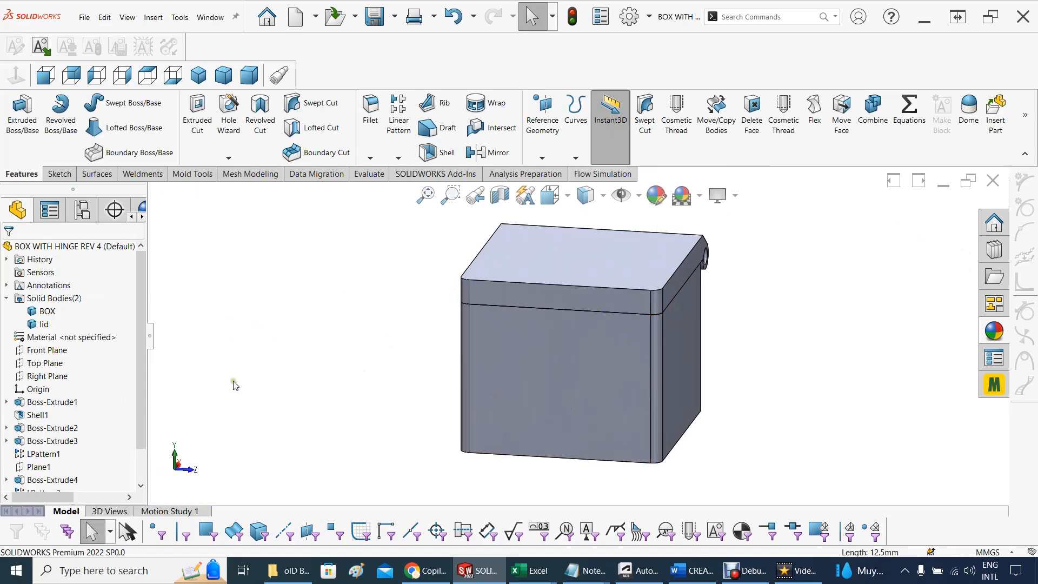
# Examine the filleted source part, switch to the derived lid part, and check its corners for the fillets
pyautogui.moveTo(233, 385); pyautogui.dragTo(187, 372, button='middle')
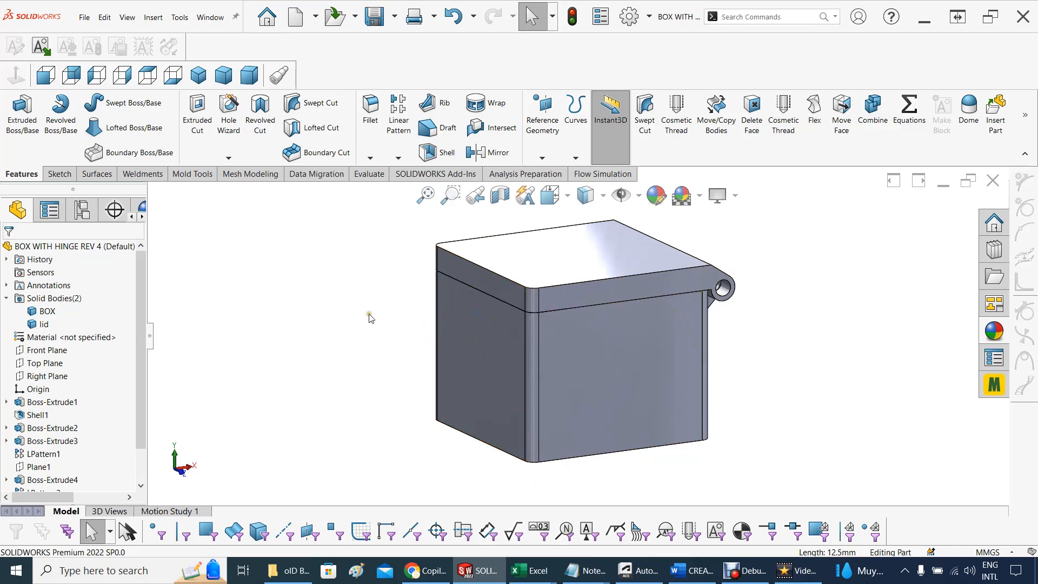
pyautogui.moveTo(472, 577)
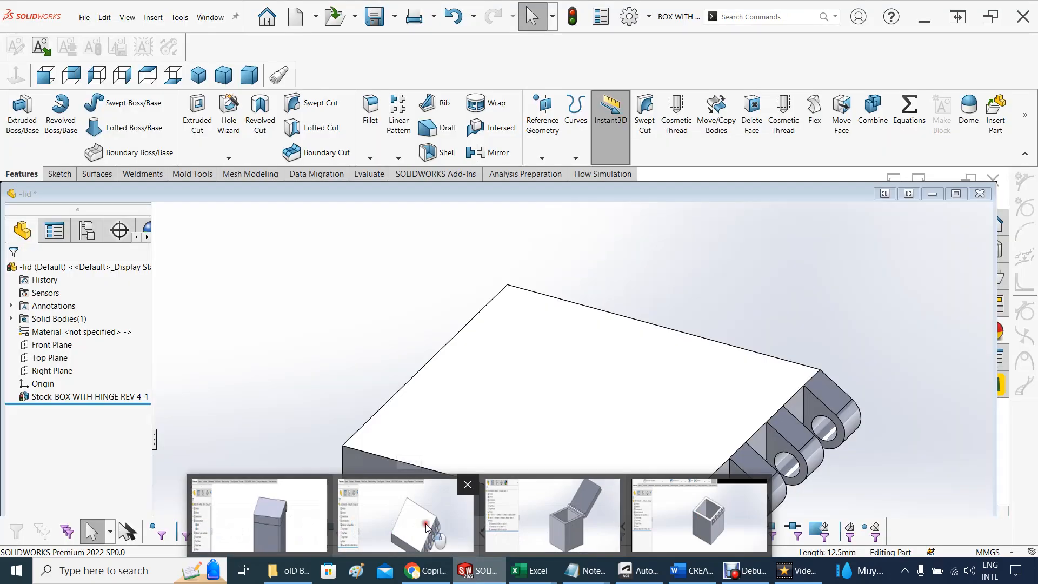
pyautogui.click(425, 524)
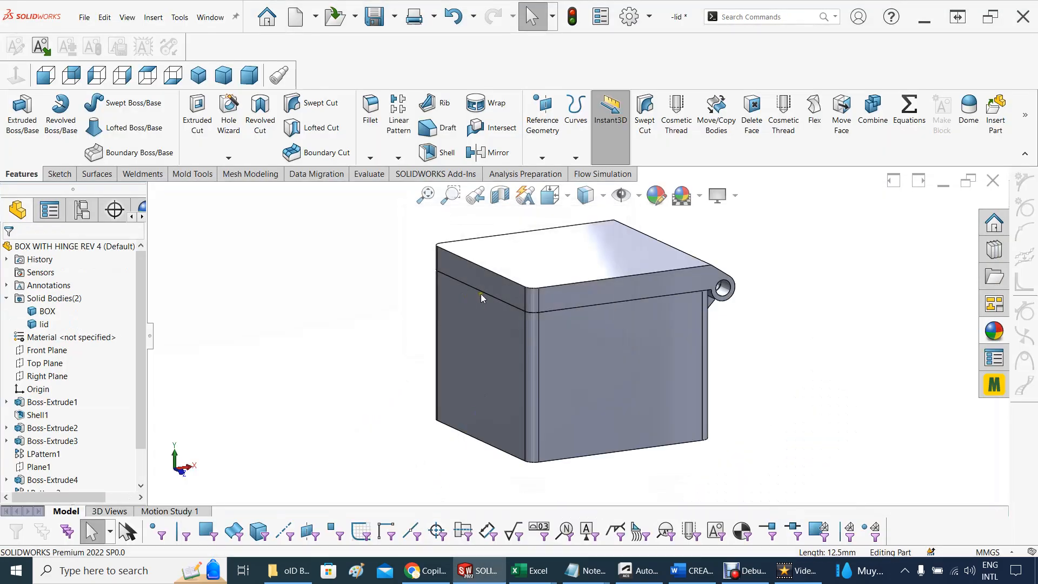
pyautogui.moveTo(382, 355); pyautogui.dragTo(351, 292, button='middle')
pyautogui.moveTo(361, 337)
pyautogui.mouseDown(button='middle')
pyautogui.moveTo(413, 329)
pyautogui.moveTo(352, 324)
pyautogui.mouseUp(button='middle')
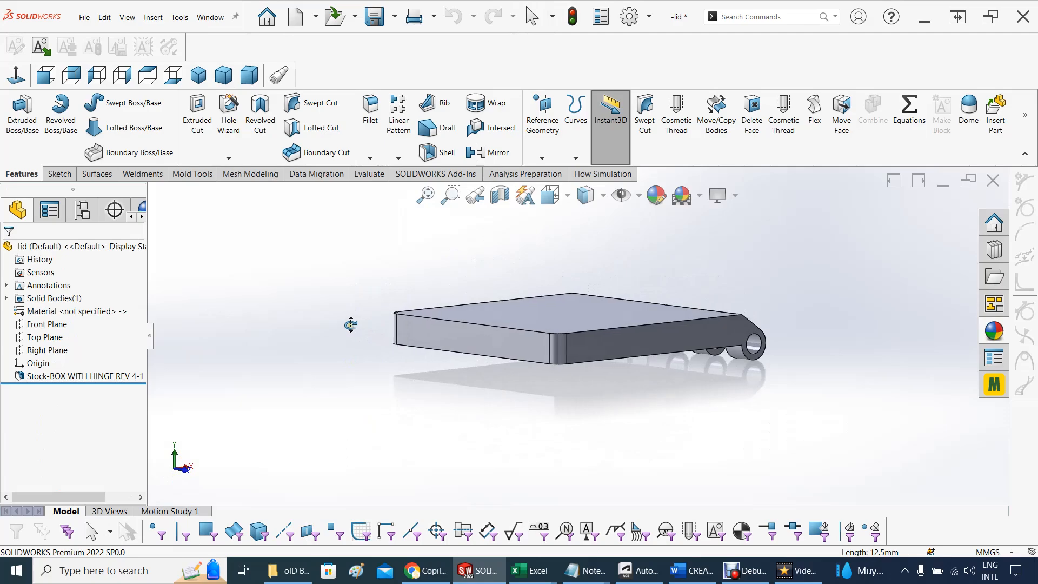
# Switch to the derived BOX part and check its vertical corners for the fillets from several sides
pyautogui.moveTo(478, 570)
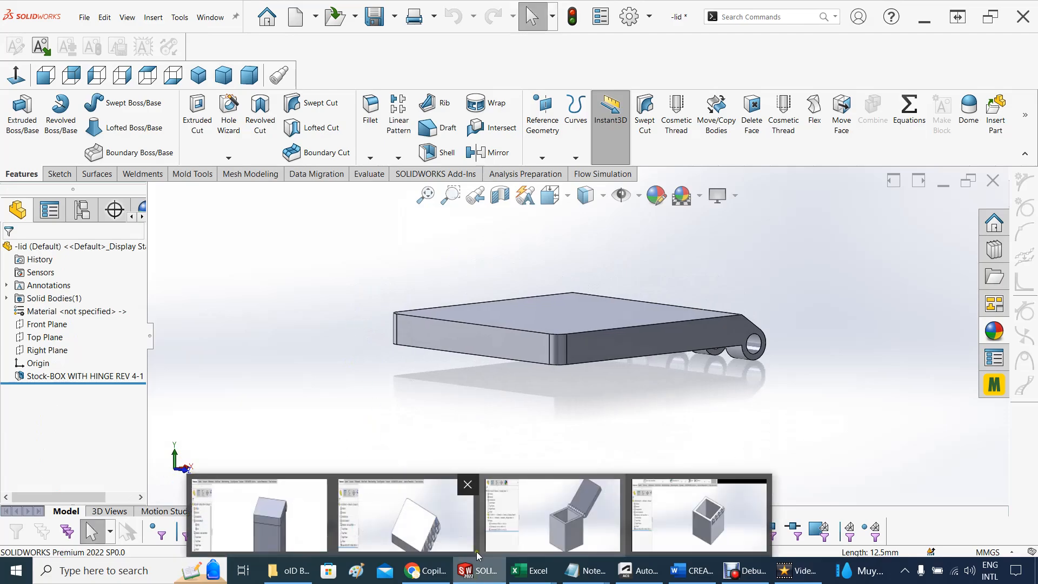
pyautogui.moveTo(700, 545)
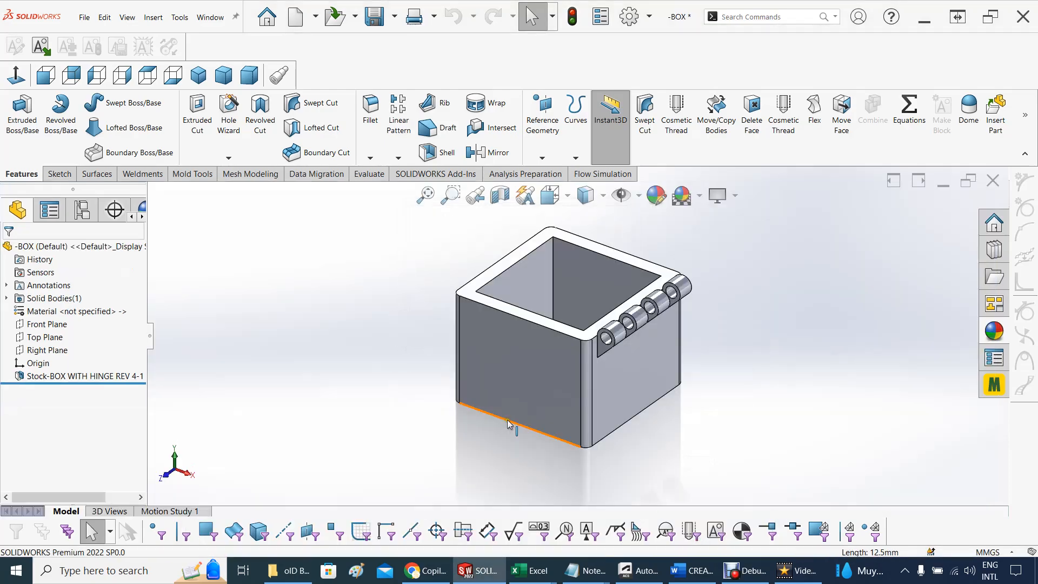
pyautogui.moveTo(394, 330); pyautogui.dragTo(325, 324, button='middle')
pyautogui.moveTo(656, 339); pyautogui.dragTo(502, 324, button='middle')
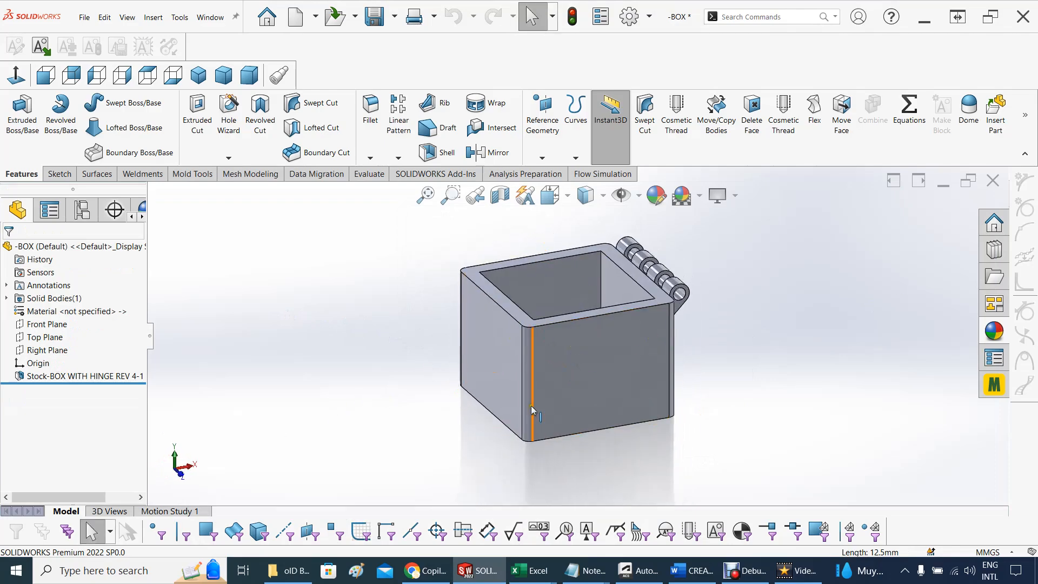
pyautogui.moveTo(445, 367)
pyautogui.mouseDown(button='middle')
pyautogui.moveTo(452, 382)
pyautogui.moveTo(422, 375)
pyautogui.moveTo(438, 377)
pyautogui.mouseUp(button='middle')
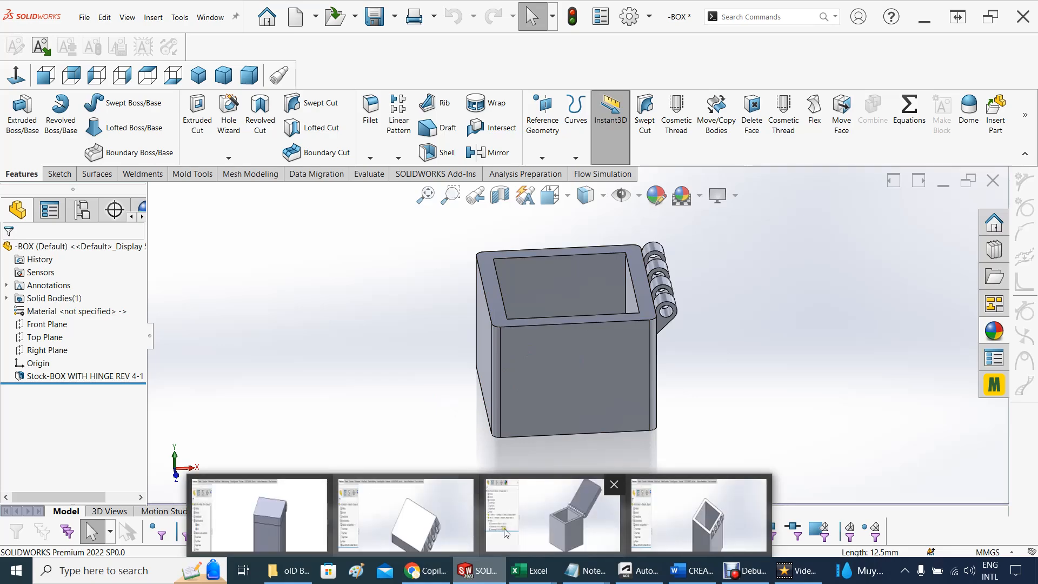
# Switch to the bOX Assem3 assembly and rebuild it with the changed models
pyautogui.moveTo(579, 533)
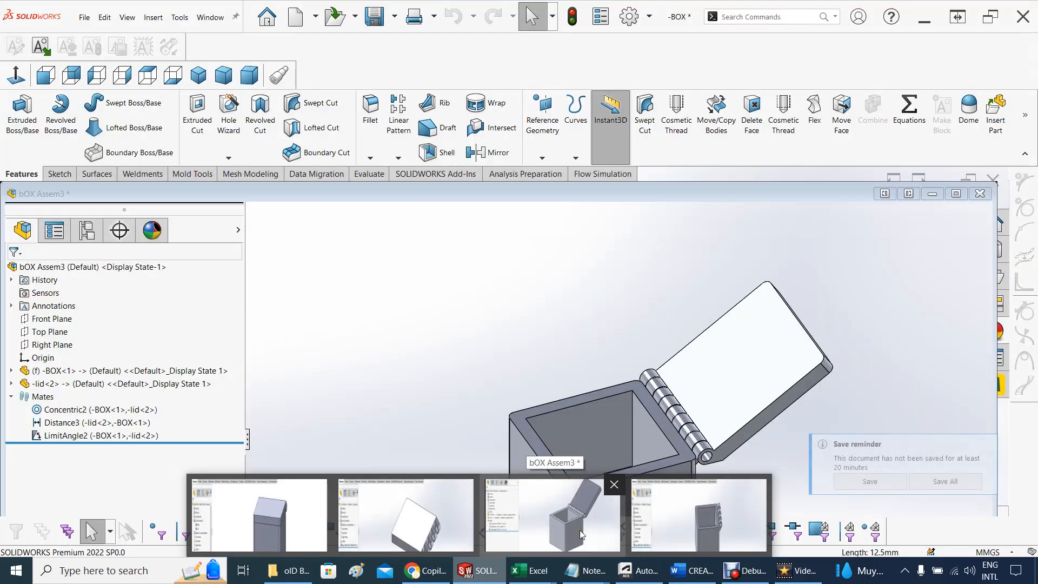
pyautogui.click(579, 531)
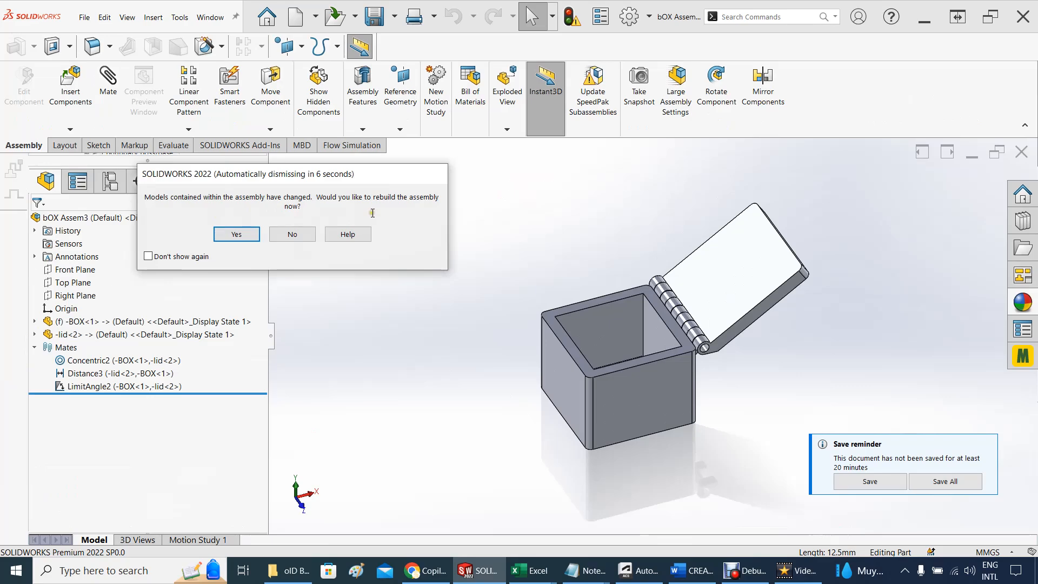
pyautogui.click(235, 234)
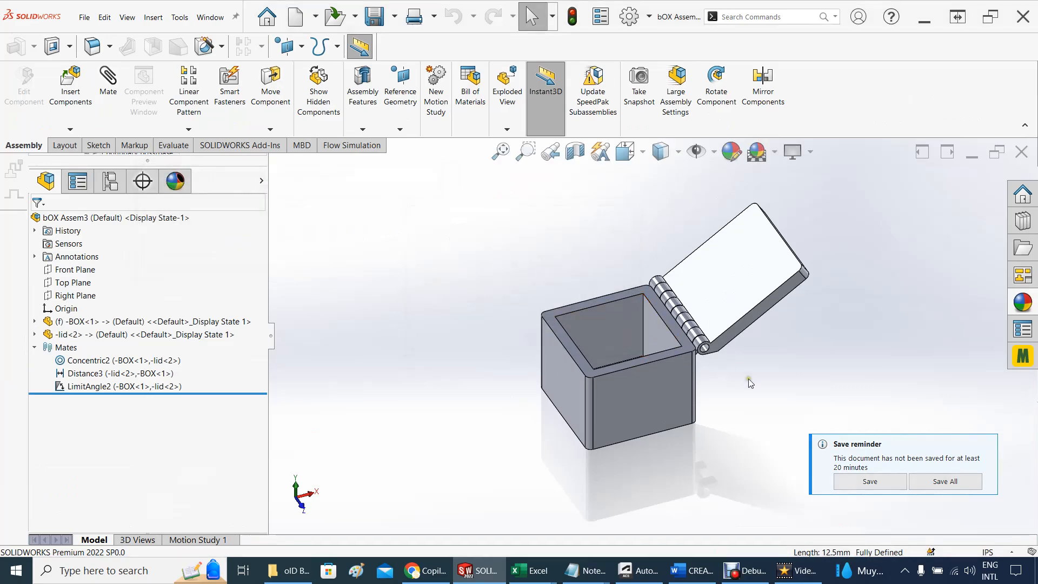
# Swing the lid between open and closed positions and examine the corner fillets on the assembled lid and box
pyautogui.moveTo(723, 380); pyautogui.dragTo(693, 371, button='middle')
pyautogui.moveTo(742, 287); pyautogui.dragTo(566, 370)
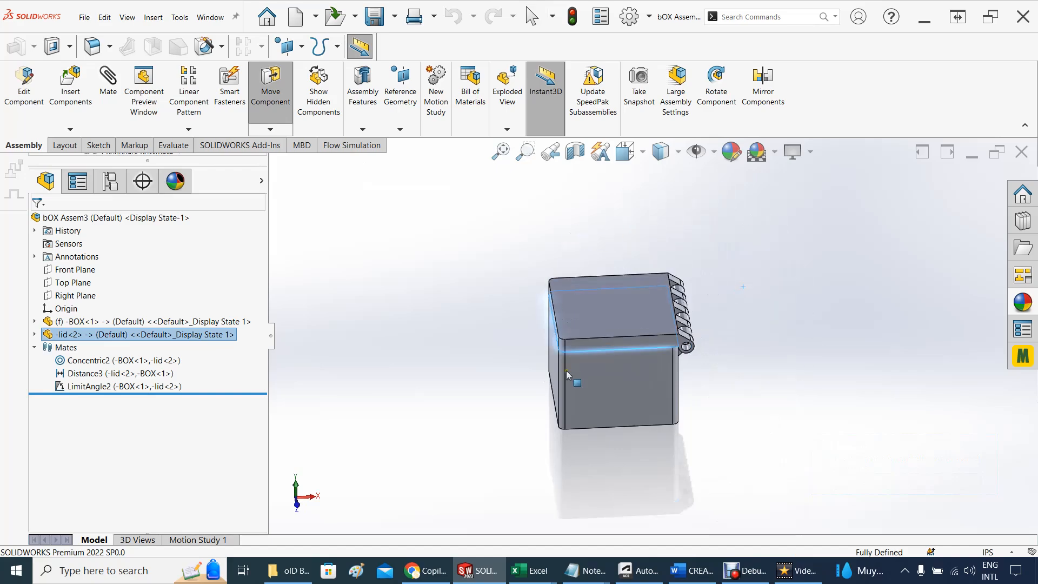
pyautogui.moveTo(431, 352); pyautogui.dragTo(458, 313, button='middle')
pyautogui.click(466, 320)
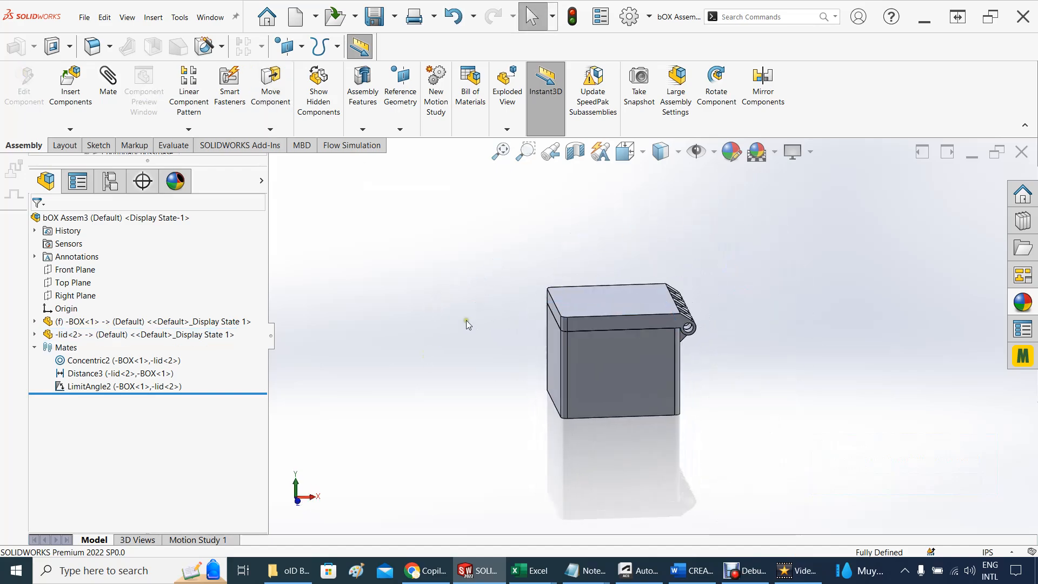
pyautogui.moveTo(598, 315); pyautogui.dragTo(587, 365)
pyautogui.scroll(-5, 578, 357)
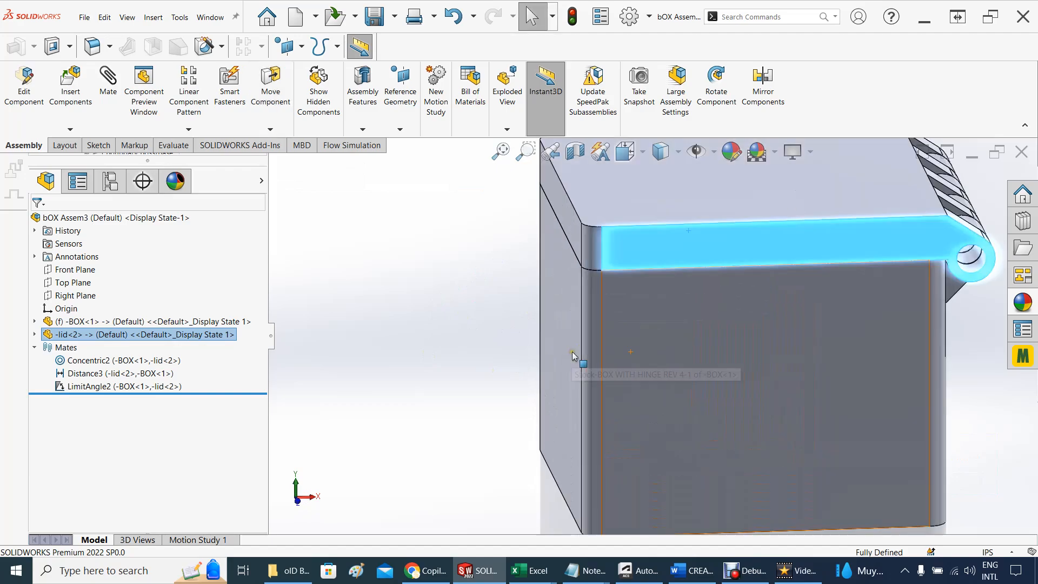
pyautogui.moveTo(614, 336); pyautogui.dragTo(735, 326, button='middle')
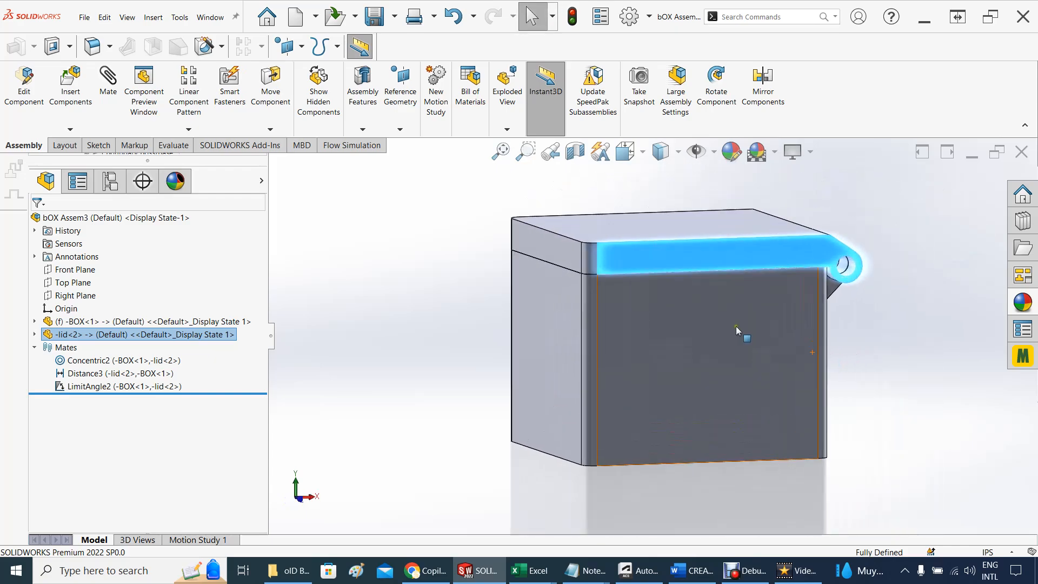
pyautogui.click(410, 330)
pyautogui.moveTo(626, 255); pyautogui.dragTo(495, 277)
pyautogui.moveTo(495, 278); pyautogui.dragTo(463, 363, button='middle')
pyautogui.moveTo(709, 209); pyautogui.dragTo(611, 281)
pyautogui.click(423, 287)
# Switch to the BOX WITH HINGE REV 4 source part and apply the Green appearance to the entire box body
pyautogui.moveTo(466, 571)
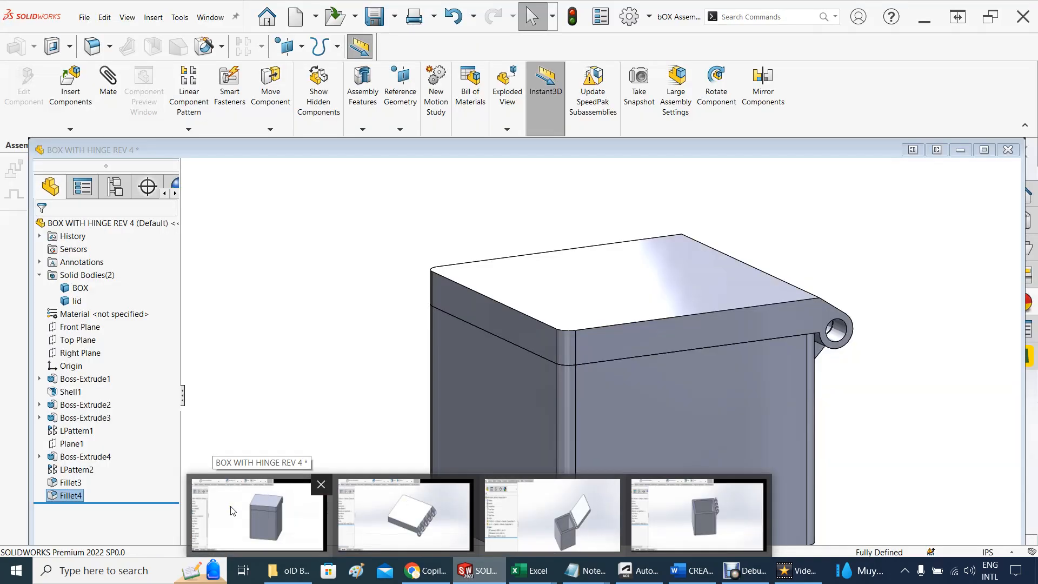
pyautogui.click(233, 510)
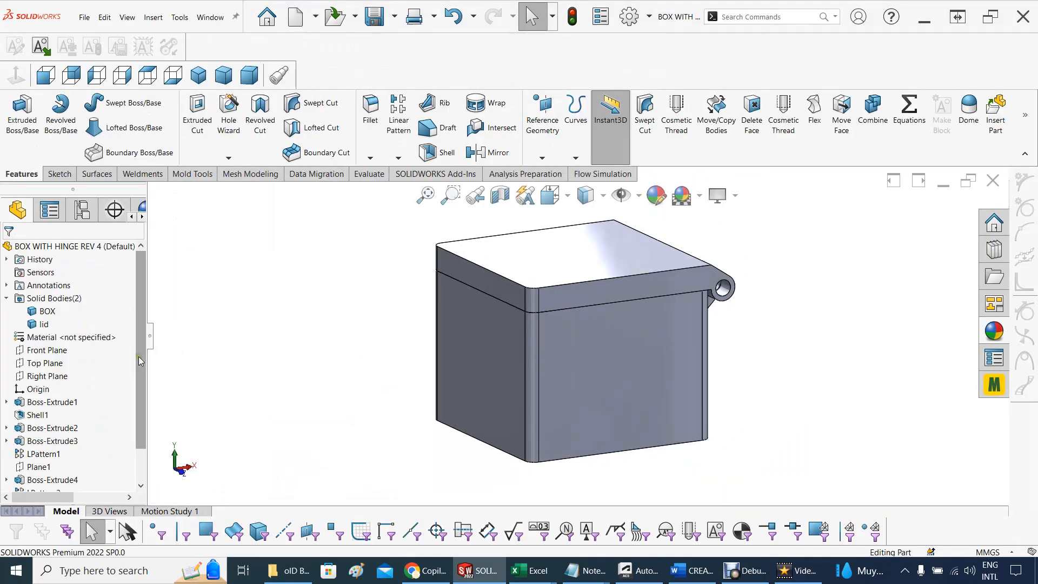
pyautogui.scroll(-1, 135, 356)
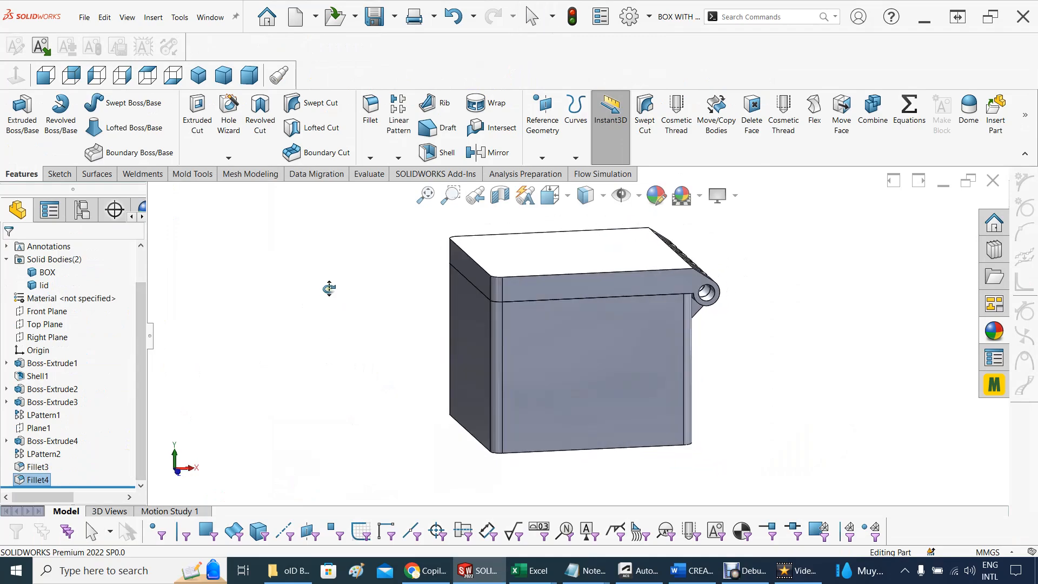
pyautogui.click(993, 331)
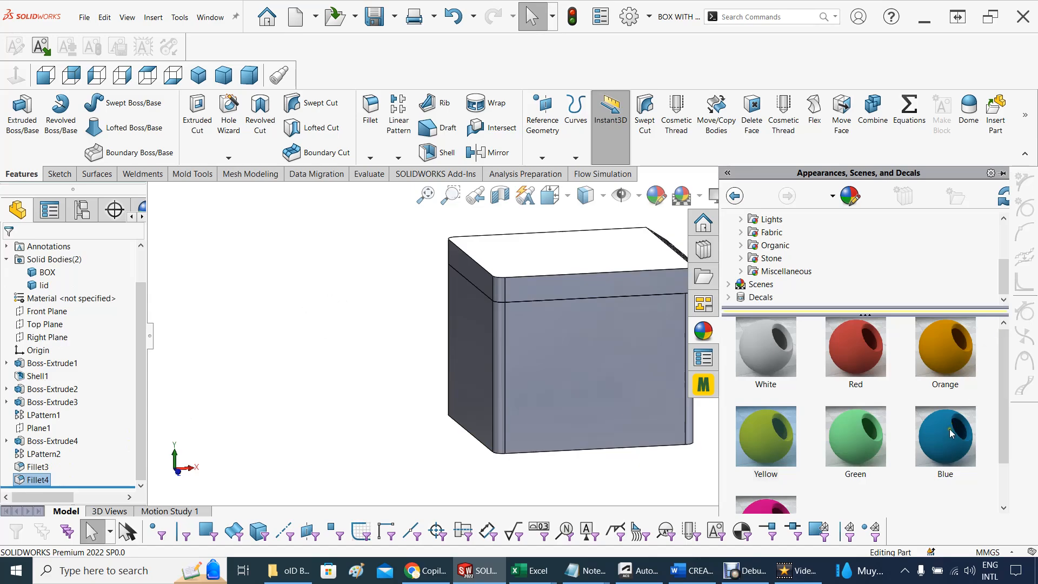
pyautogui.click(854, 440)
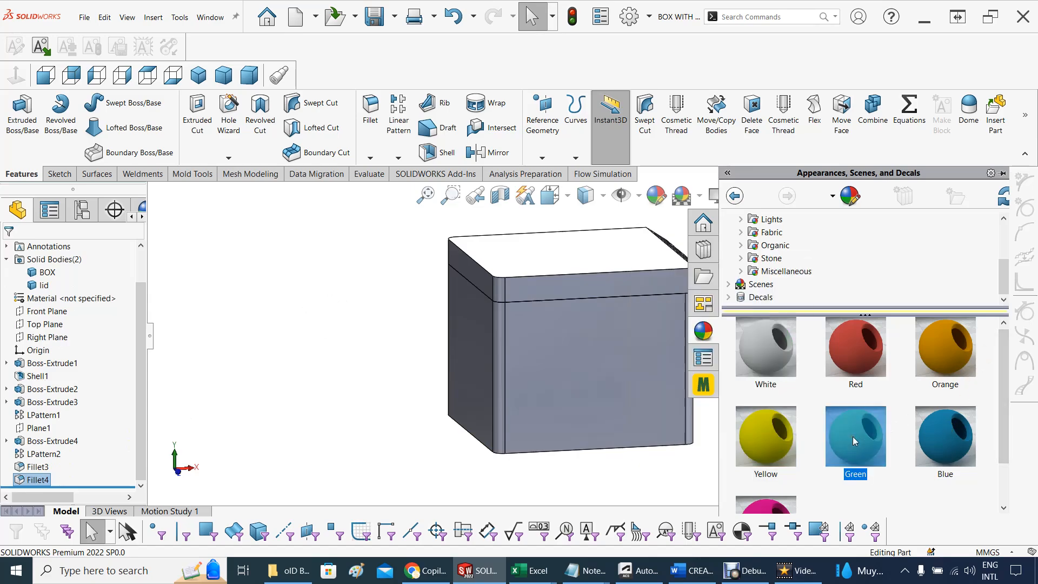
pyautogui.moveTo(853, 435); pyautogui.dragTo(638, 379)
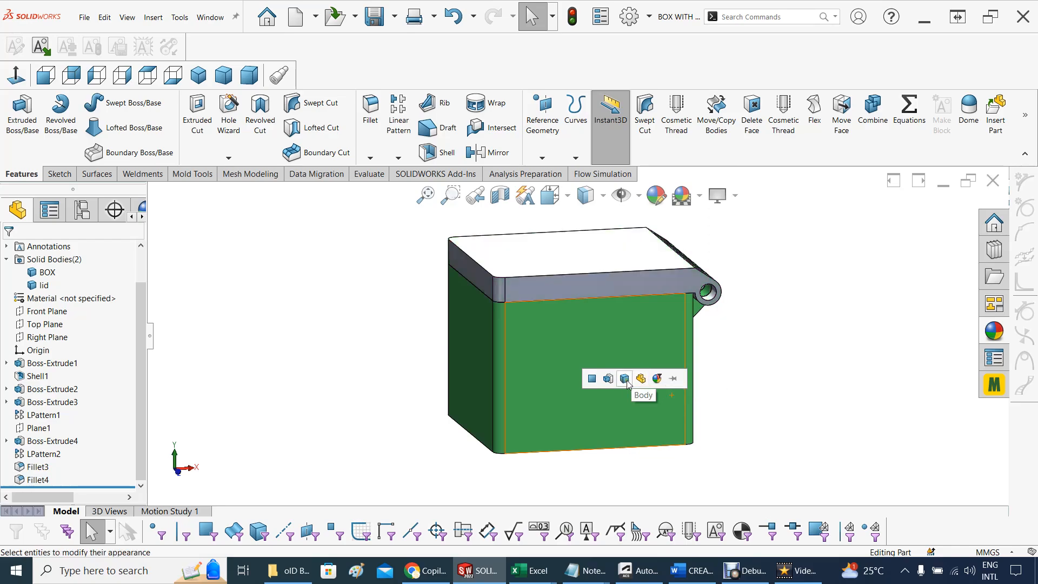
pyautogui.click(625, 378)
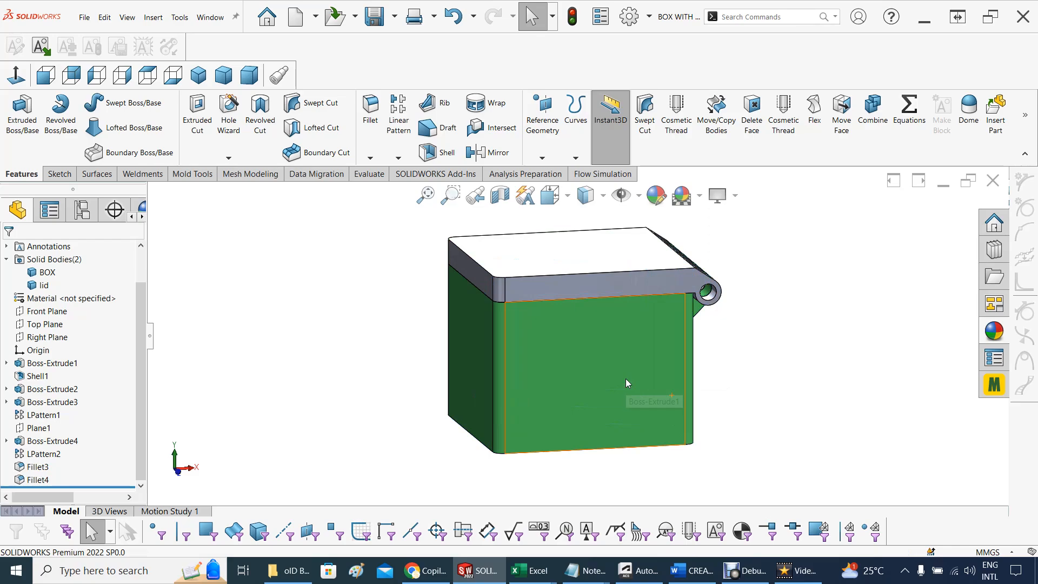
pyautogui.moveTo(844, 394)
pyautogui.mouseDown(button='middle')
pyautogui.moveTo(843, 354)
pyautogui.moveTo(776, 370)
pyautogui.moveTo(827, 384)
pyautogui.moveTo(850, 376)
pyautogui.moveTo(836, 385)
pyautogui.mouseUp(button='middle')
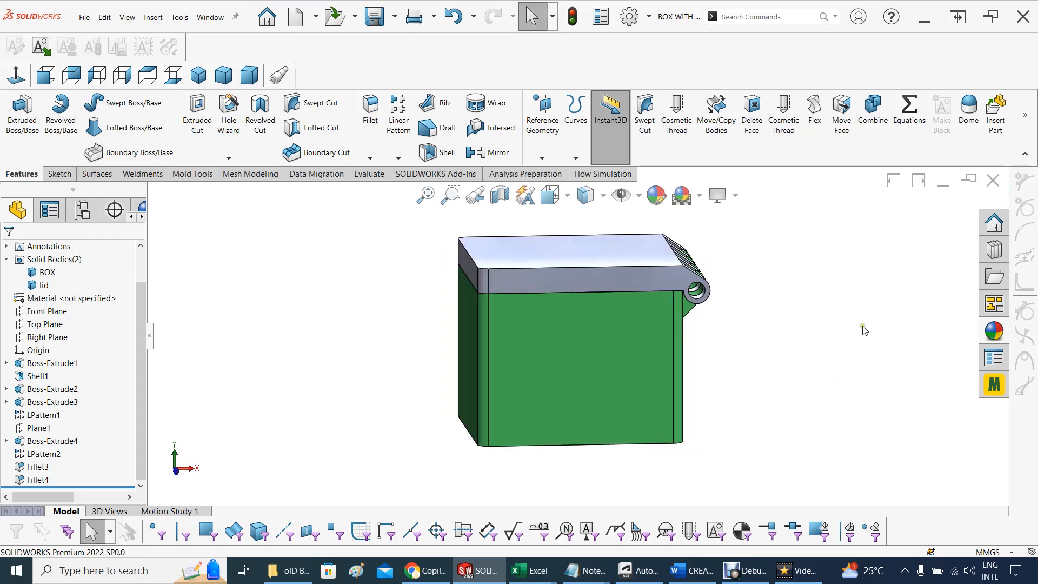
# Apply the Yellow appearance to the entire lid body of the source part
pyautogui.click(994, 331)
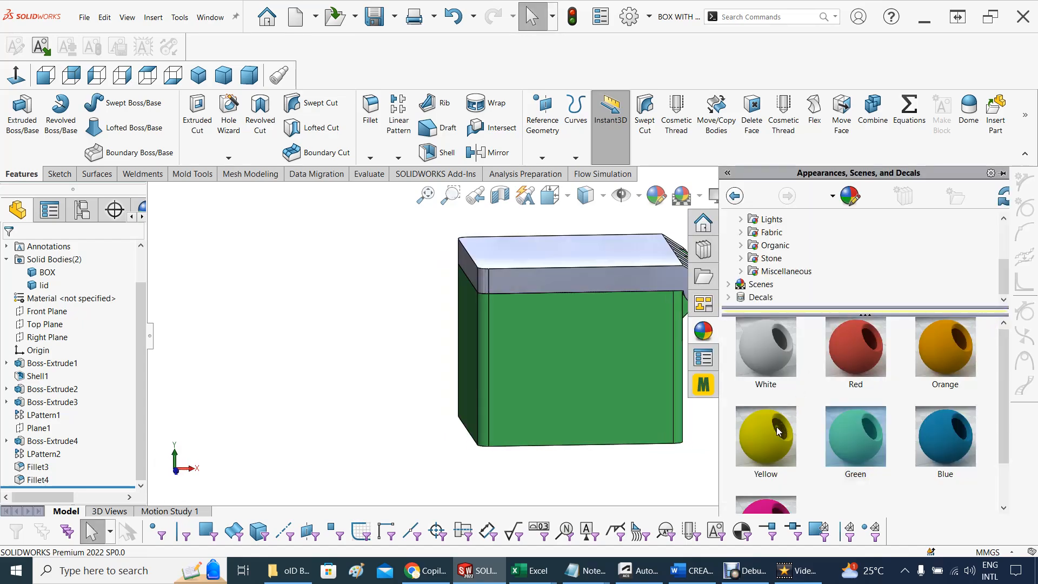
pyautogui.moveTo(778, 430)
pyautogui.click(776, 430)
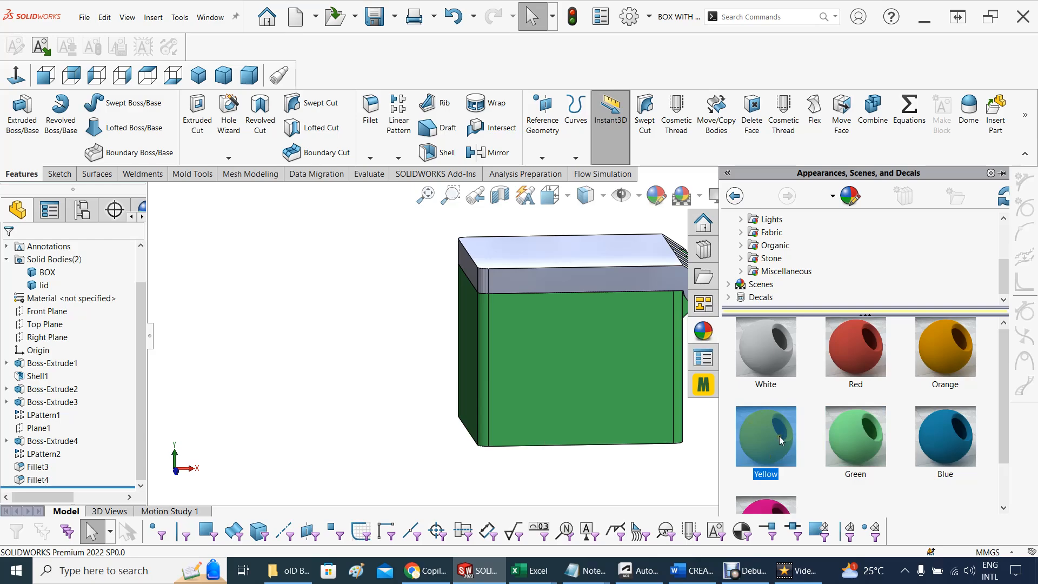
pyautogui.moveTo(779, 439); pyautogui.dragTo(656, 277)
pyautogui.moveTo(780, 444); pyautogui.dragTo(612, 260)
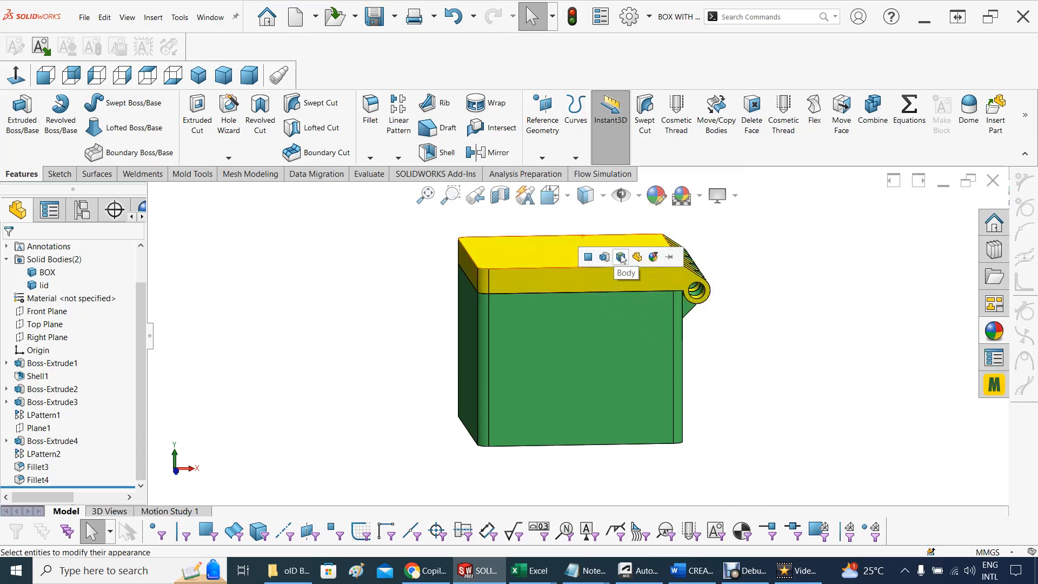
pyautogui.click(621, 258)
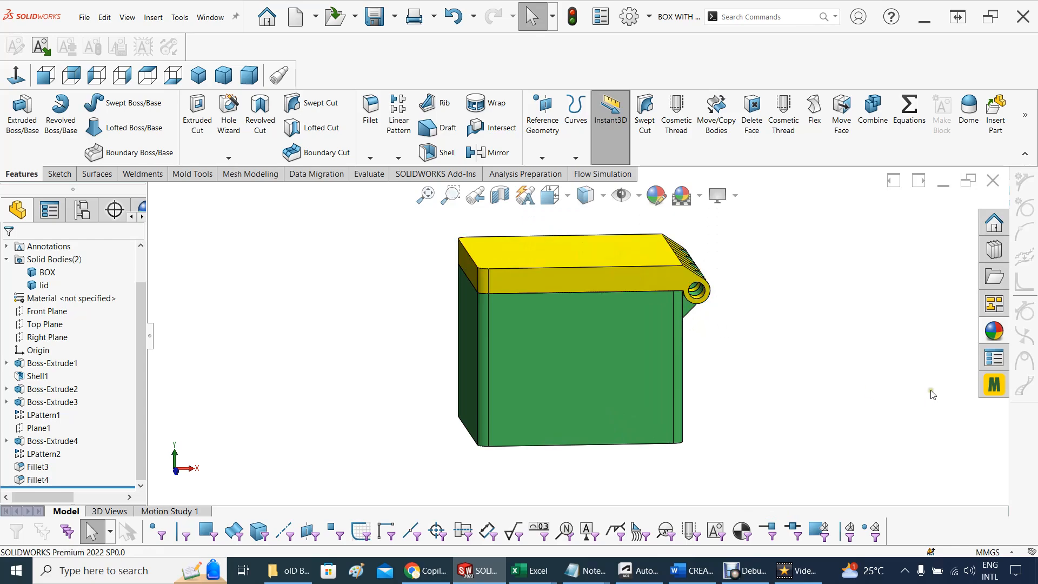
pyautogui.moveTo(442, 346); pyautogui.dragTo(410, 349, button='middle')
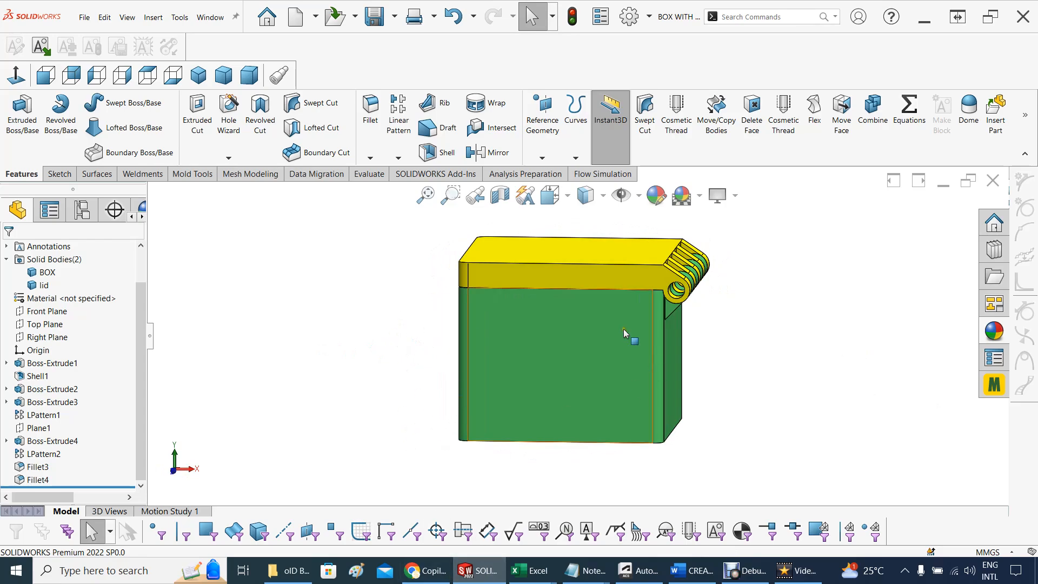
# Switch to the derived lid part and check from several angles whether it carries the source part's colour
pyautogui.moveTo(476, 576)
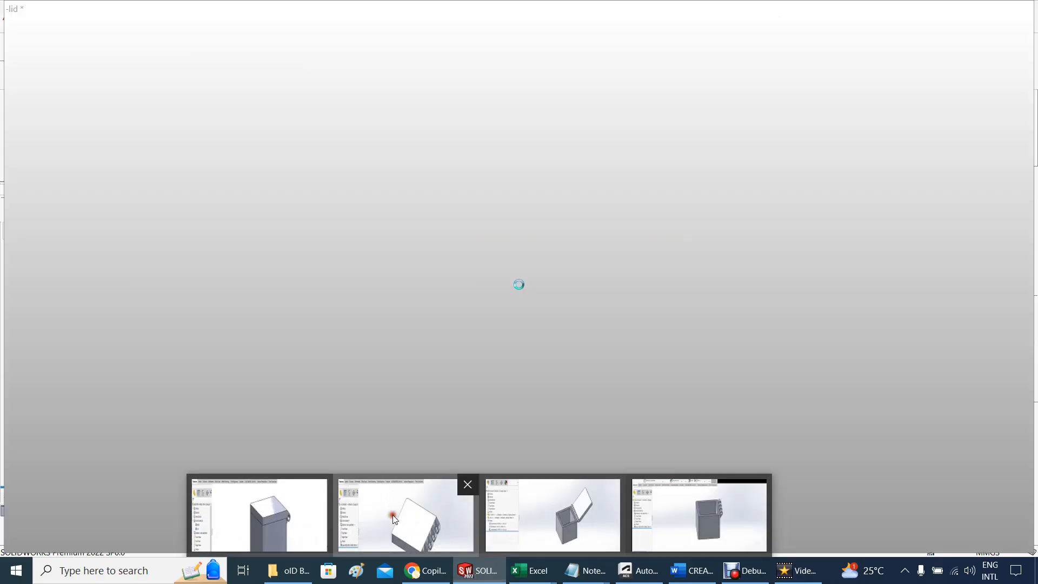
pyautogui.click(393, 516)
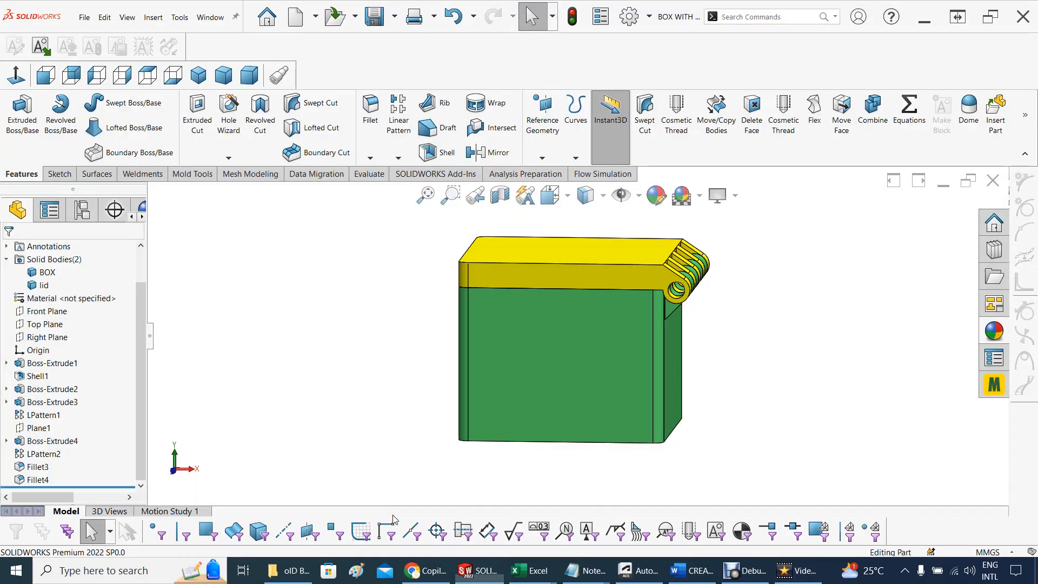
pyautogui.moveTo(475, 571)
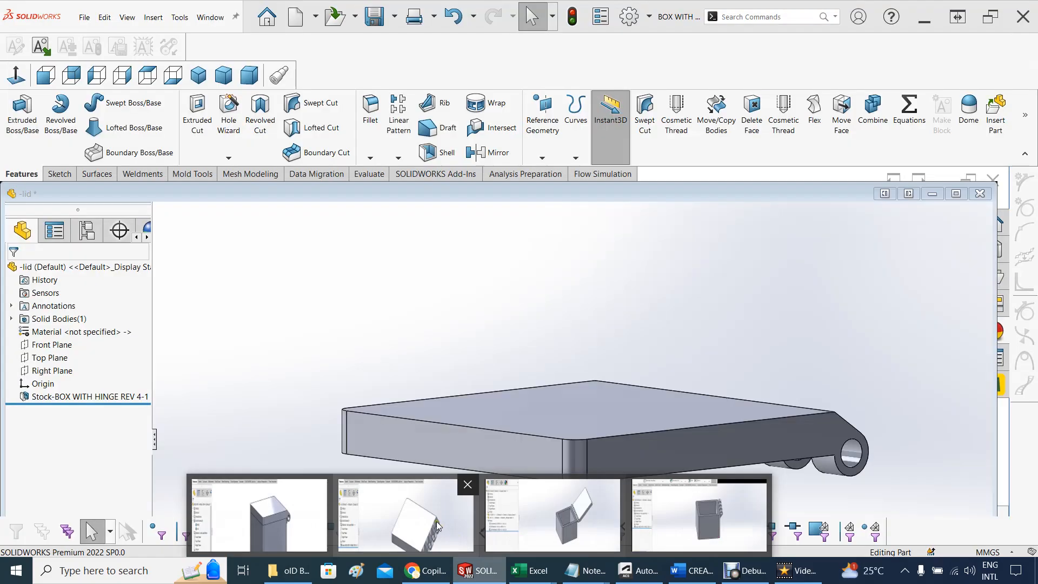
pyautogui.click(437, 524)
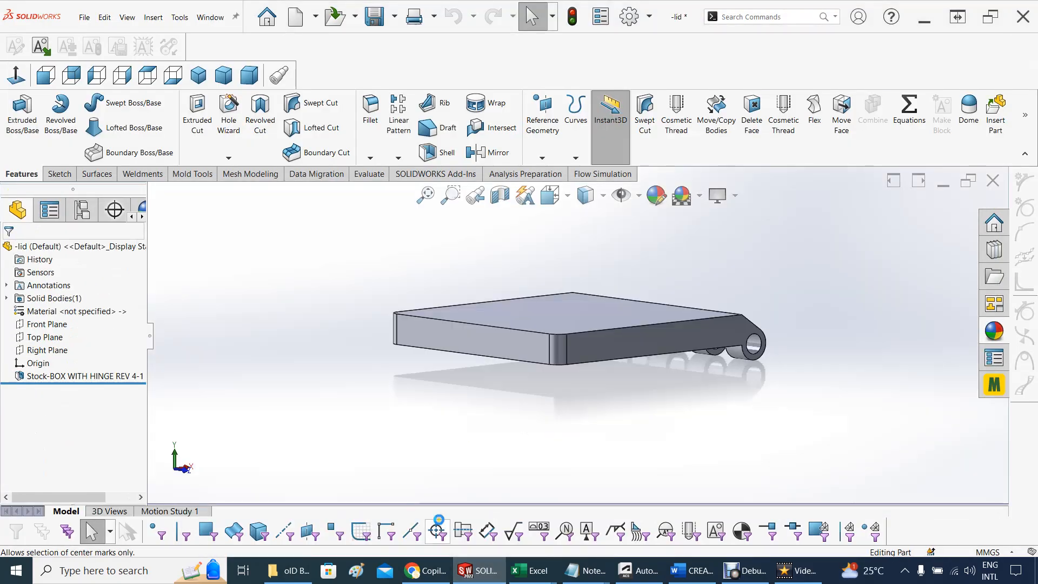
pyautogui.rightClick(475, 570)
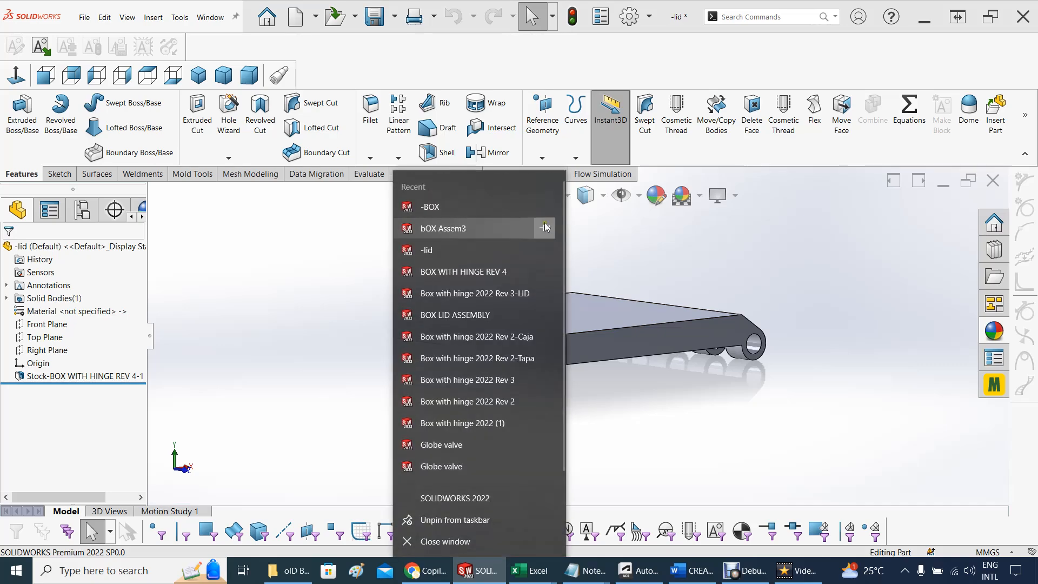
pyautogui.click(686, 227)
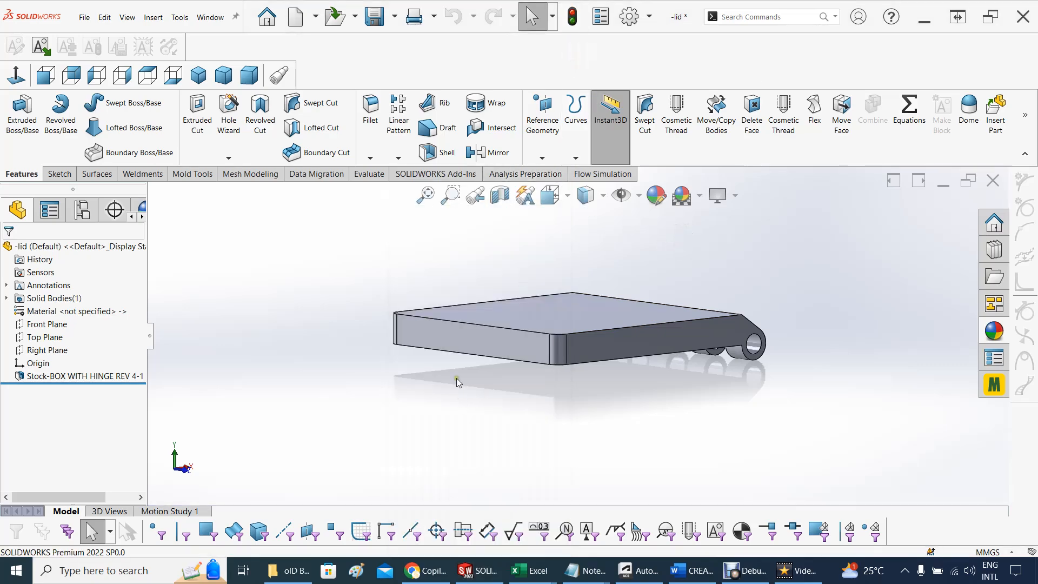
pyautogui.moveTo(529, 302); pyautogui.dragTo(555, 294, button='middle')
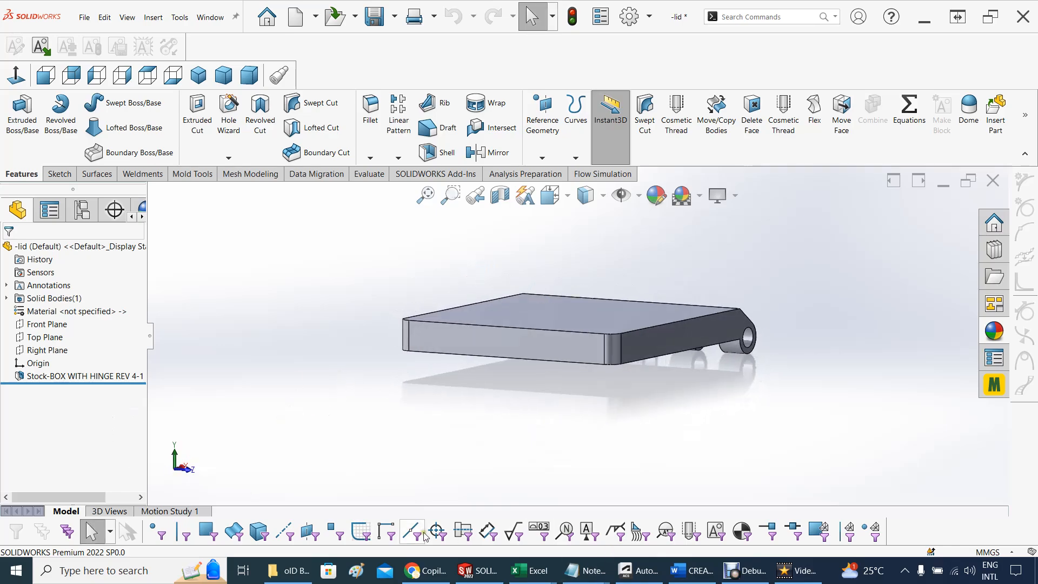
pyautogui.moveTo(621, 447)
pyautogui.mouseDown(button='middle')
pyautogui.moveTo(567, 452)
pyautogui.moveTo(605, 436)
pyautogui.mouseUp(button='middle')
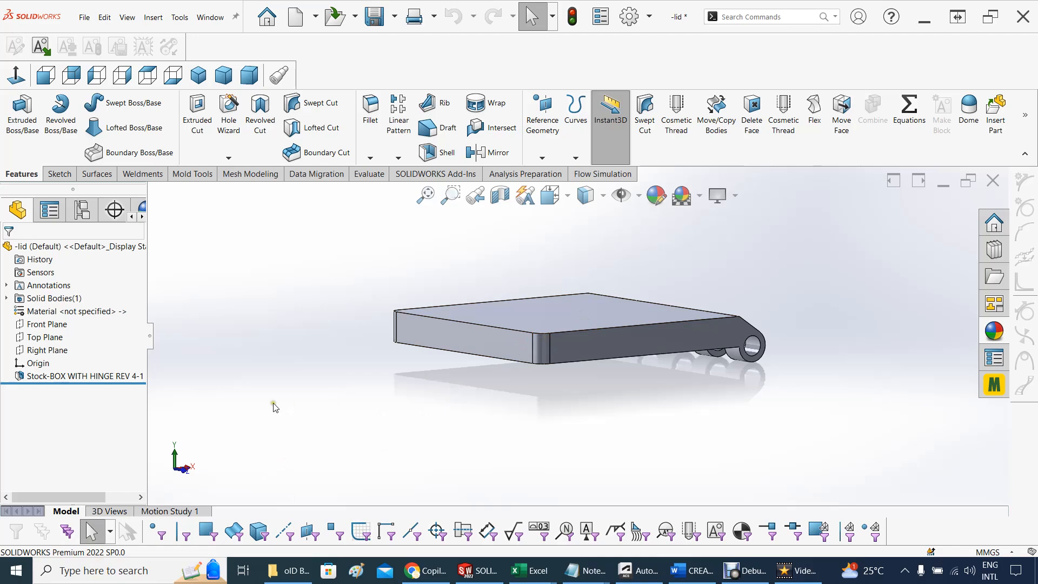
pyautogui.moveTo(315, 381); pyautogui.dragTo(319, 394, button='middle')
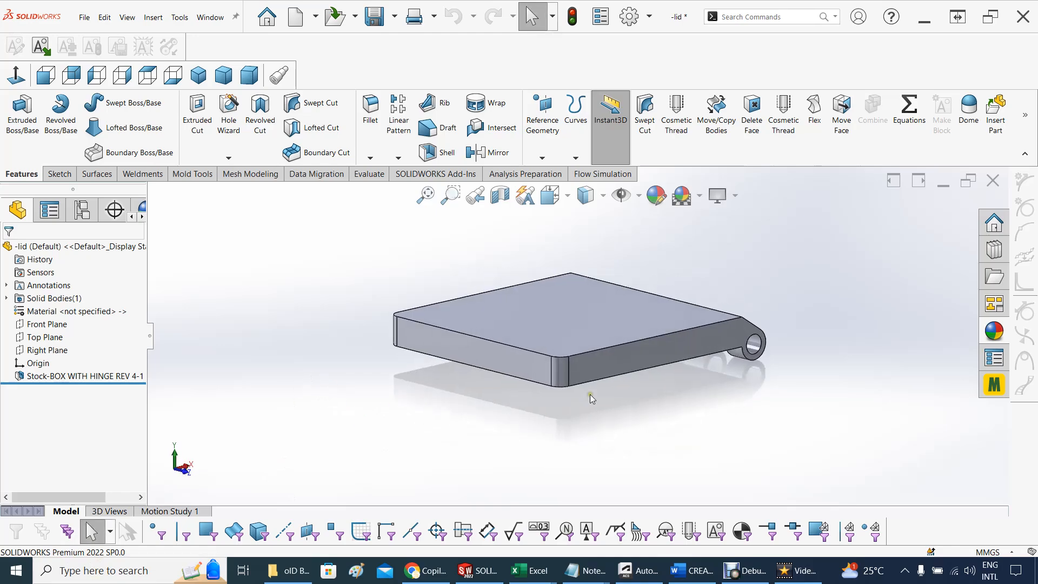
# Switch to the derived BOX part, rebuild it, and check whether its body carries the source part's colour
pyautogui.moveTo(480, 578)
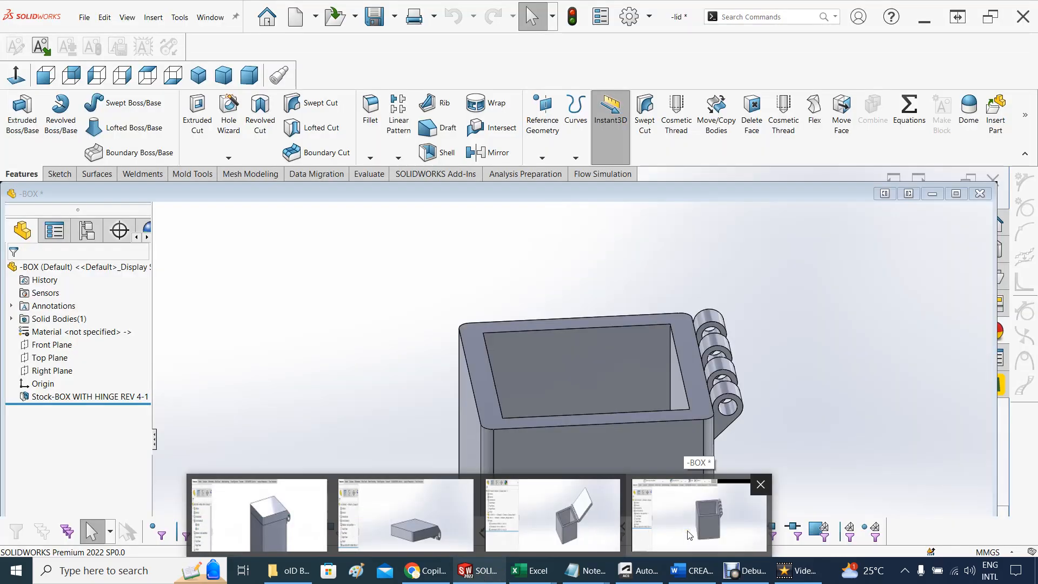
pyautogui.click(688, 534)
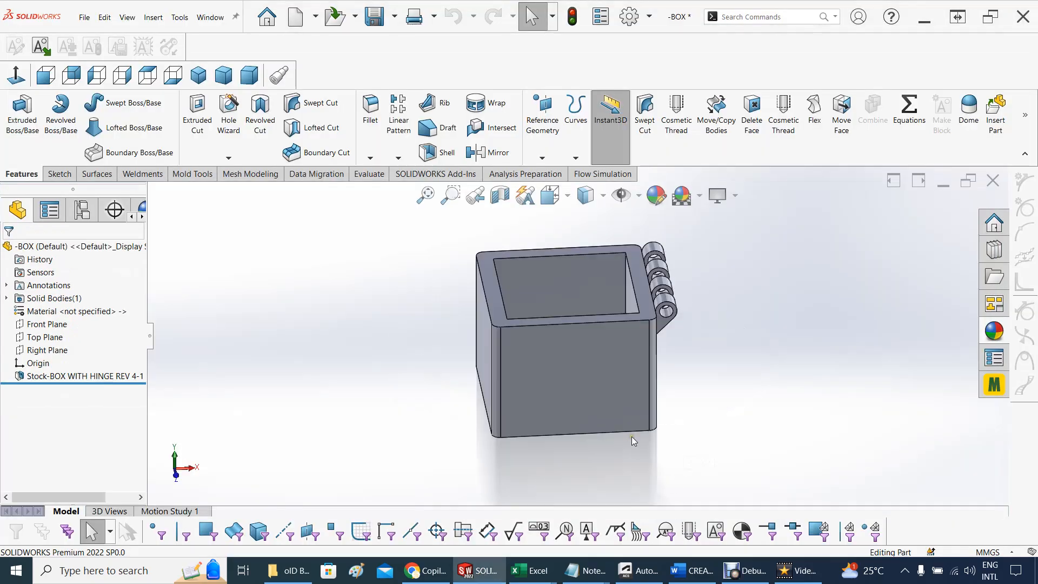
pyautogui.click(571, 18)
pyautogui.moveTo(390, 310); pyautogui.dragTo(398, 306, button='middle')
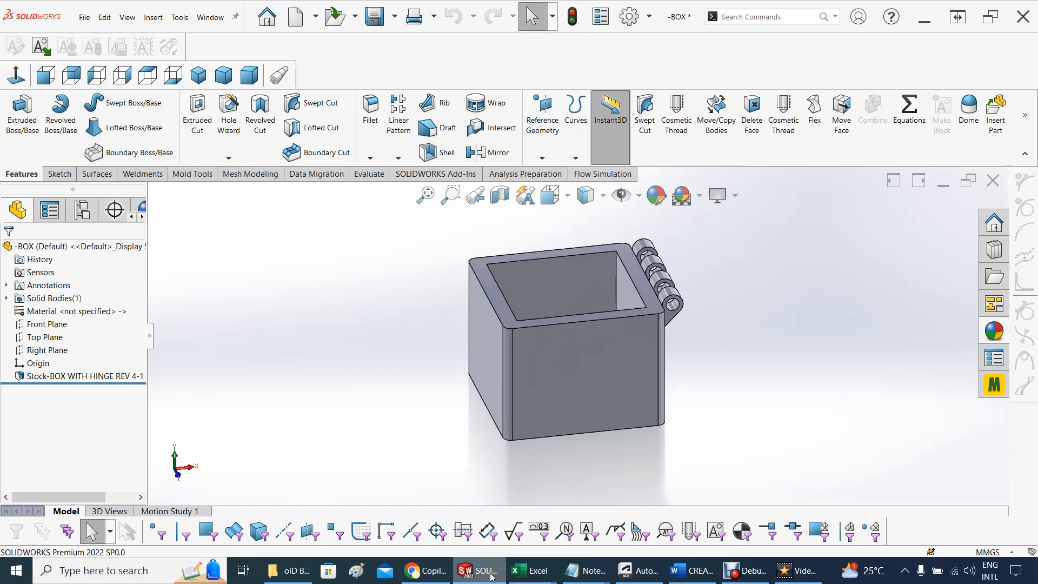
# Return to the bOX Assem3 assembly, swing the lid down onto the box, and check the components' colours
pyautogui.moveTo(484, 577)
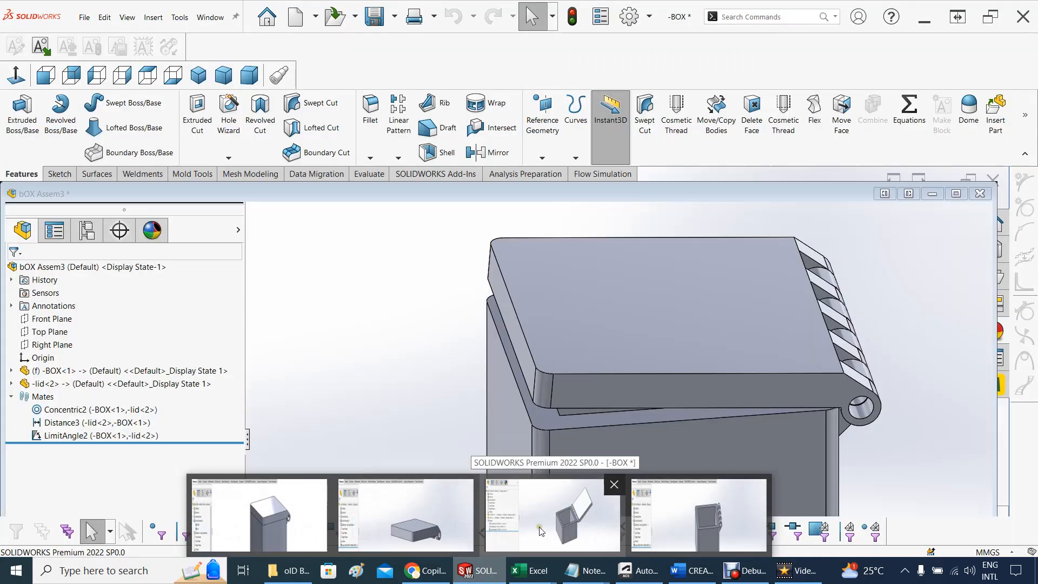
pyautogui.click(540, 530)
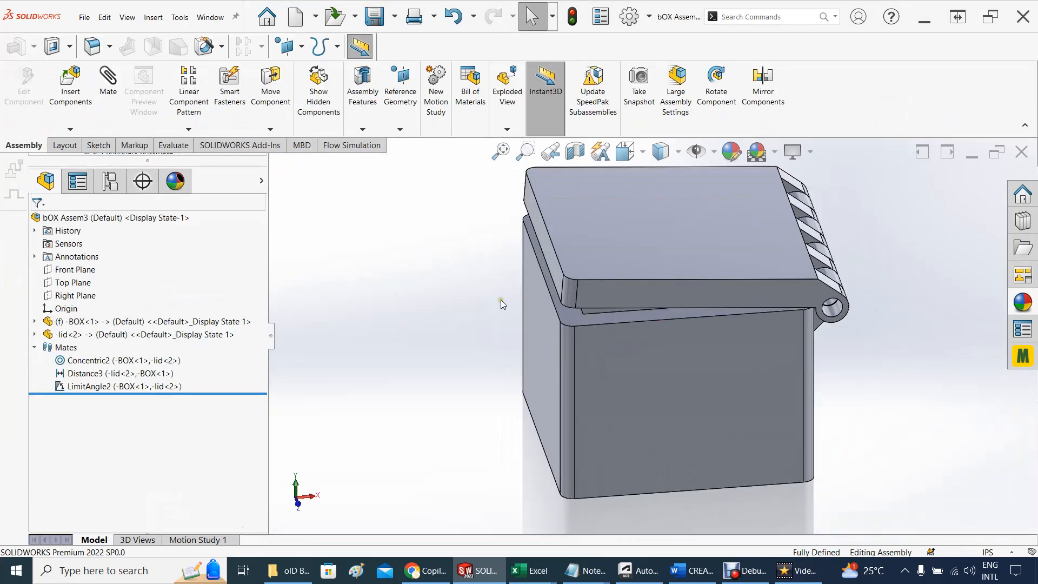
pyautogui.moveTo(595, 303); pyautogui.dragTo(684, 279)
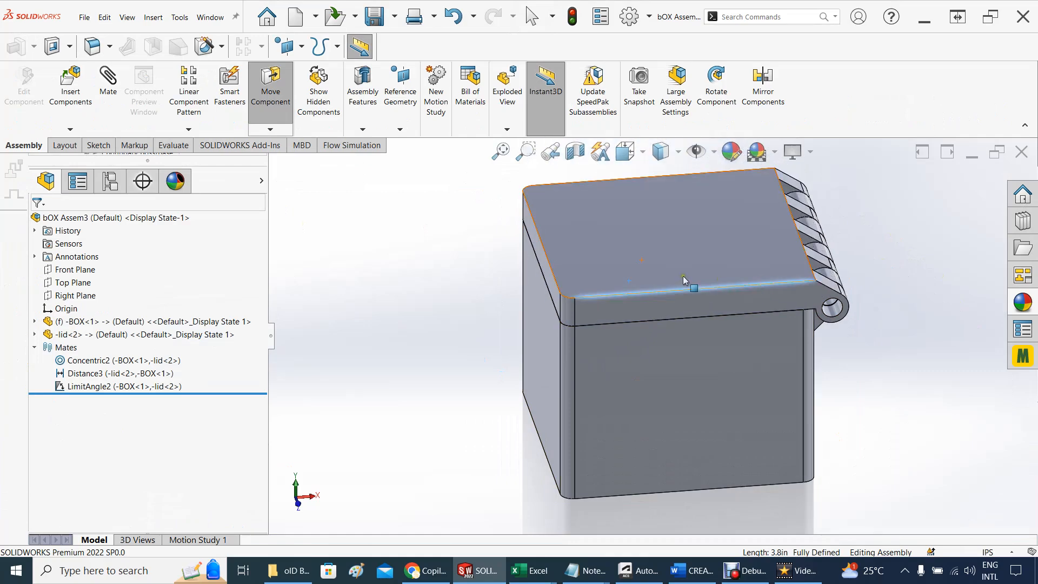
# Swing the lid fully open about its hinge to expose the box's interior in the assembly
pyautogui.scroll(2, 527, 311)
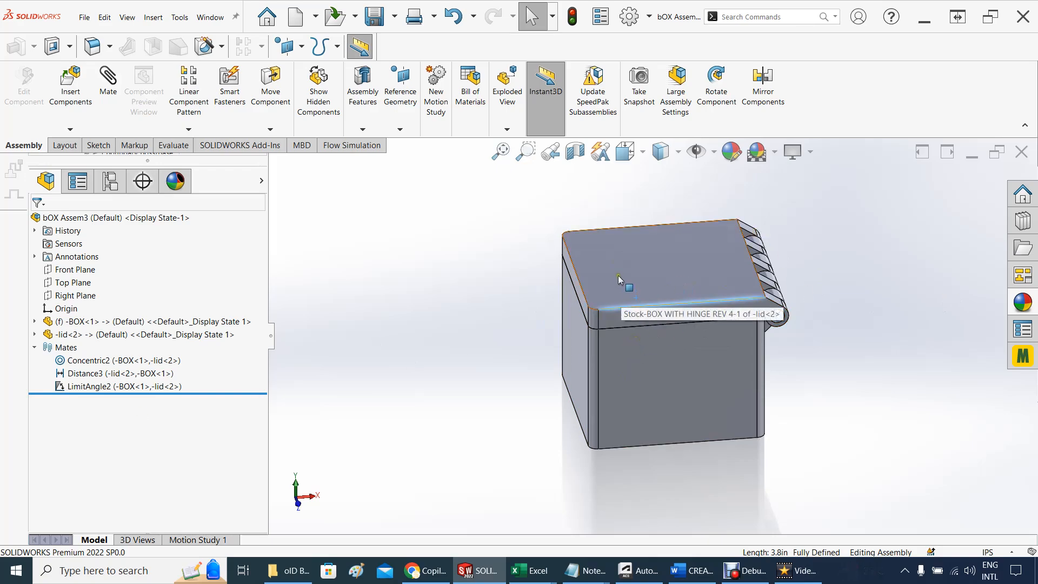
pyautogui.moveTo(617, 275); pyautogui.dragTo(702, 274)
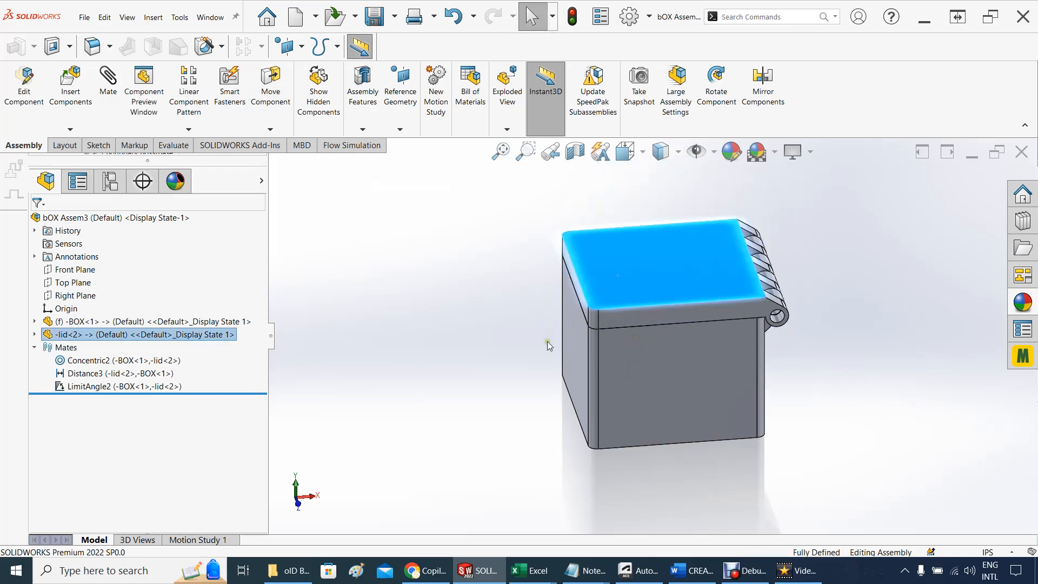
pyautogui.scroll(-4, 665, 313)
pyautogui.moveTo(581, 318); pyautogui.dragTo(850, 297)
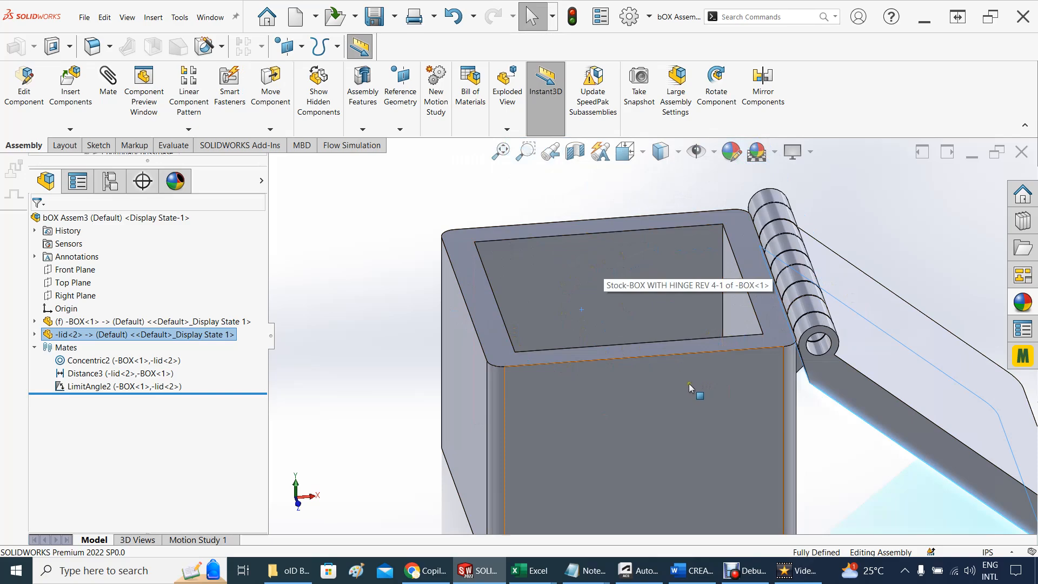
pyautogui.scroll(1, 688, 384)
pyautogui.scroll(1, 690, 382)
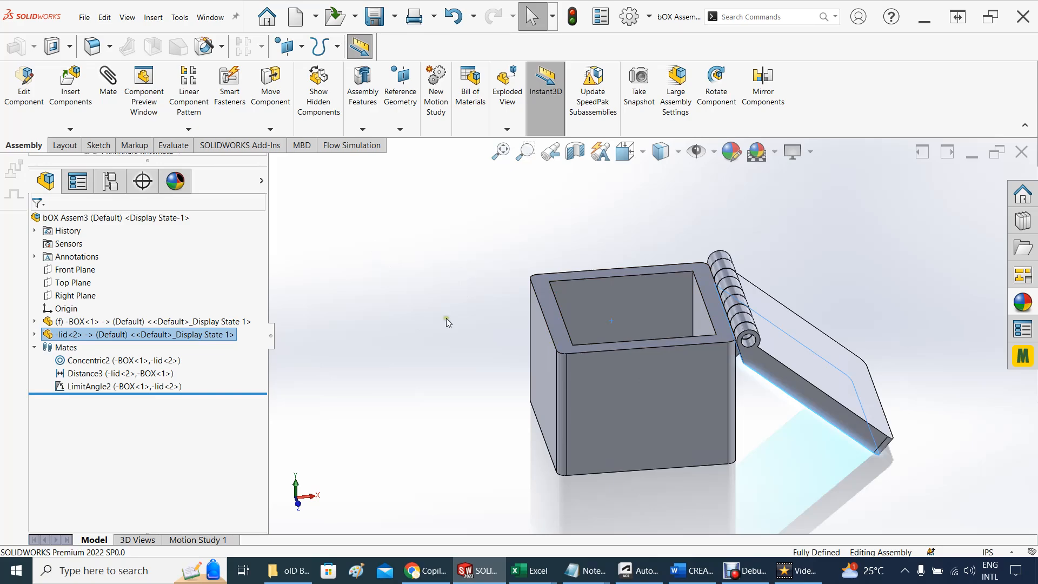
# Switch to the BOX WITH HINGE REV 4 source part and hide its lid body
pyautogui.moveTo(474, 576)
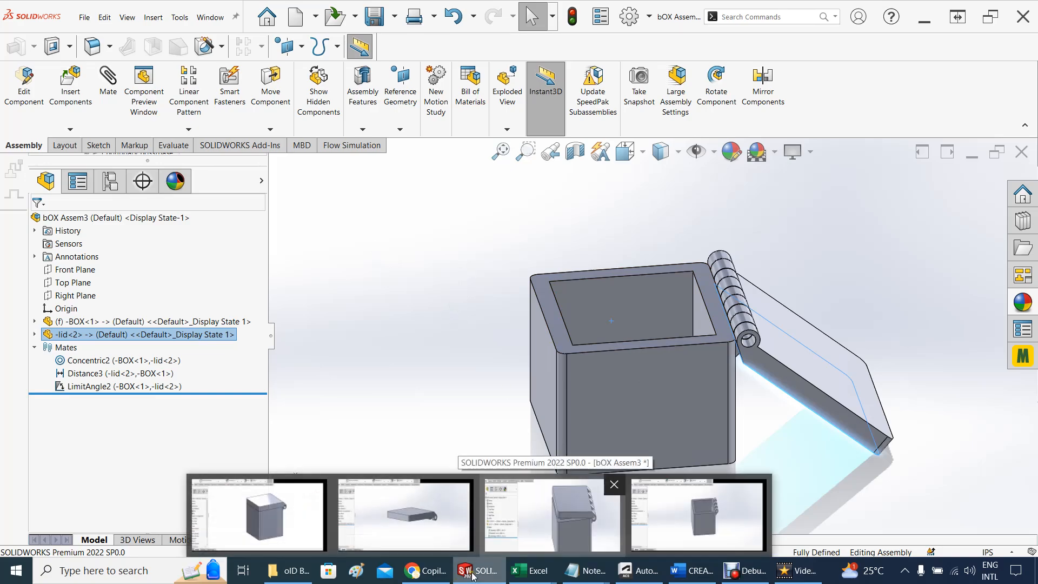
pyautogui.moveTo(286, 516)
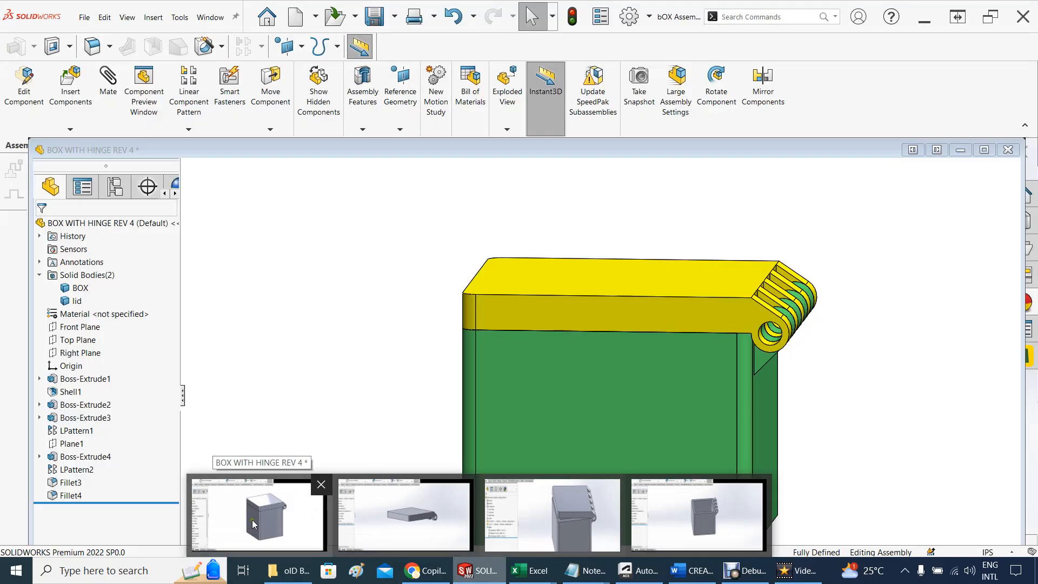
pyautogui.click(249, 523)
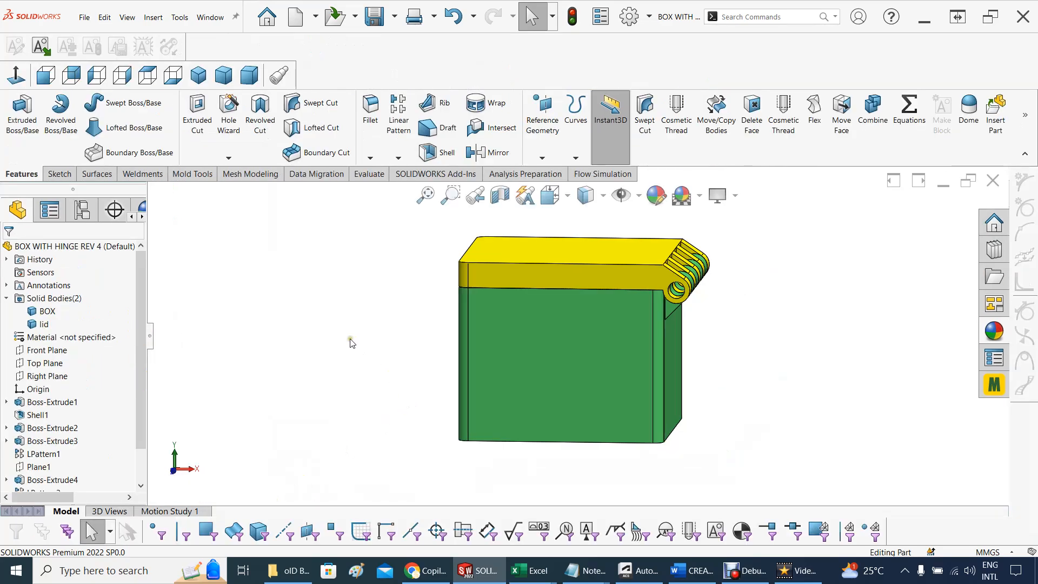
pyautogui.click(39, 324)
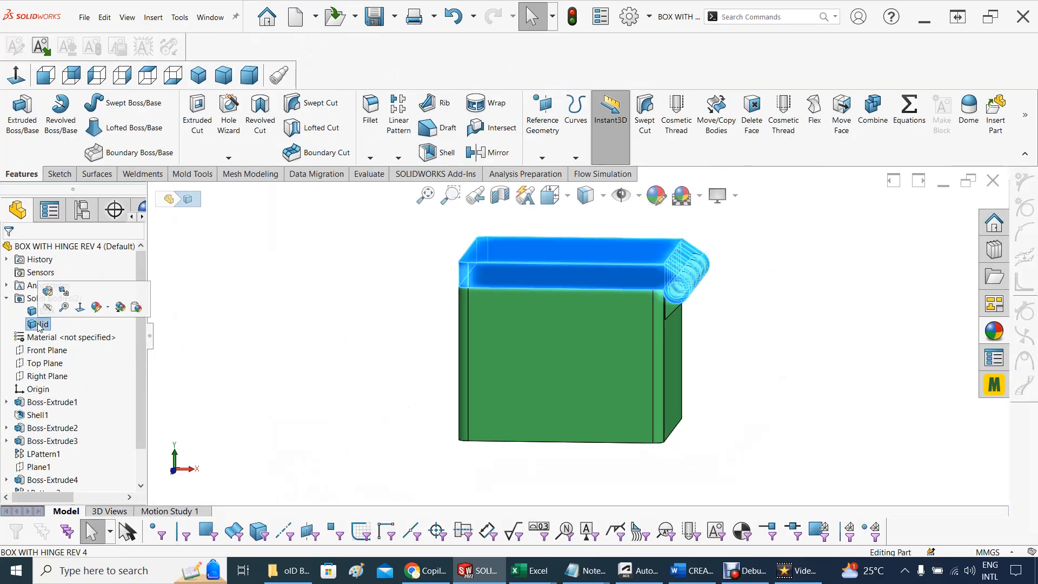
pyautogui.click(48, 312)
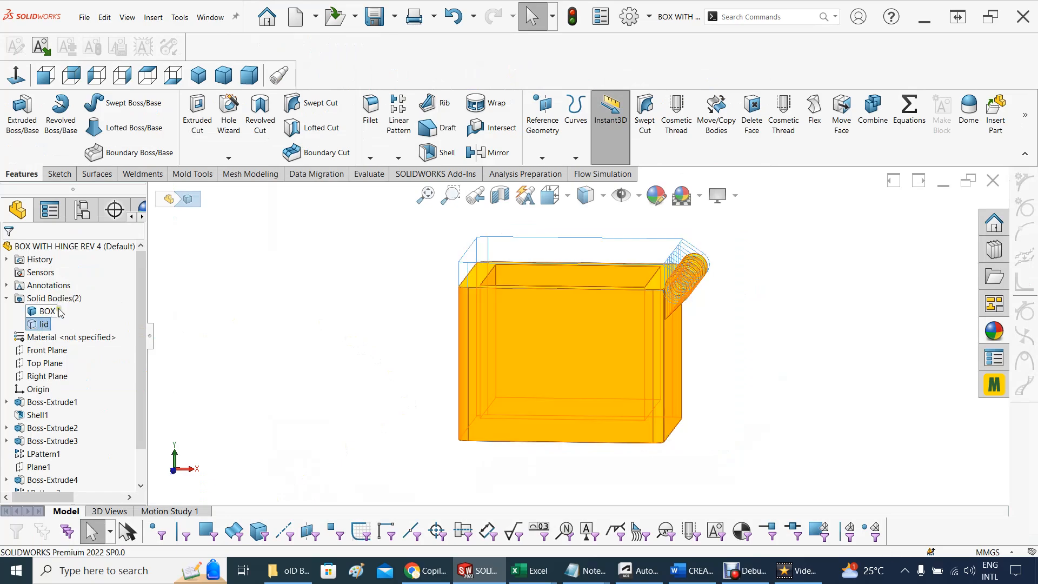
# Start a 5 mm fillet and select the four vertical inner corner edges of the box cavity
pyautogui.moveTo(310, 303); pyautogui.dragTo(313, 398, button='middle')
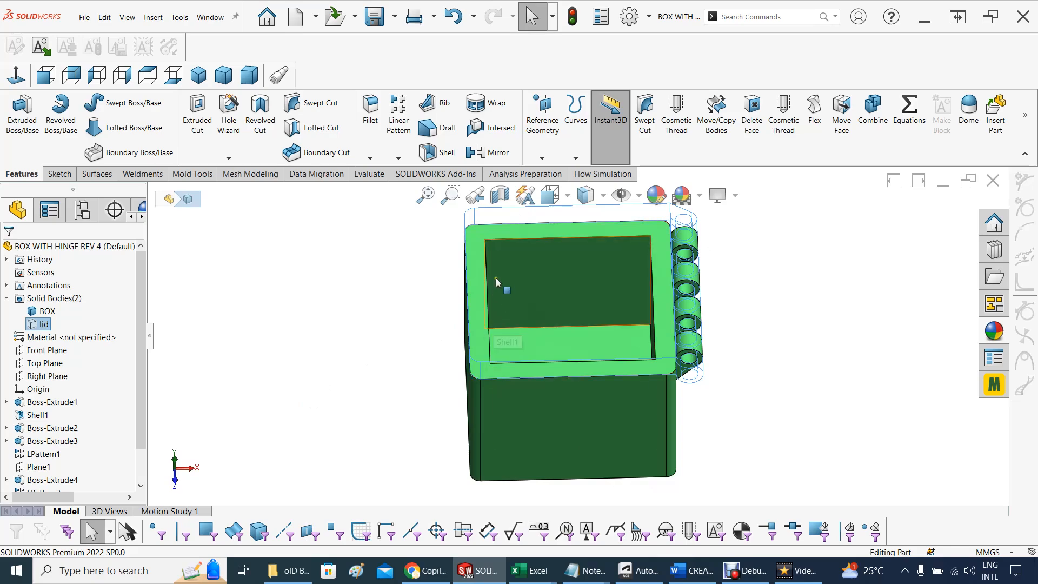
pyautogui.moveTo(363, 297); pyautogui.dragTo(560, 282, button='middle')
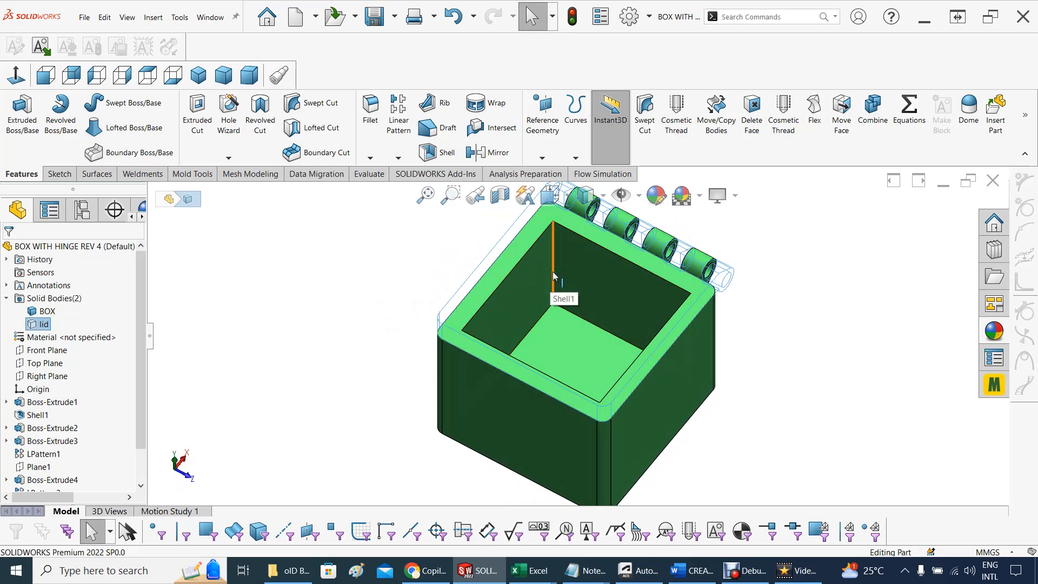
pyautogui.click(552, 275)
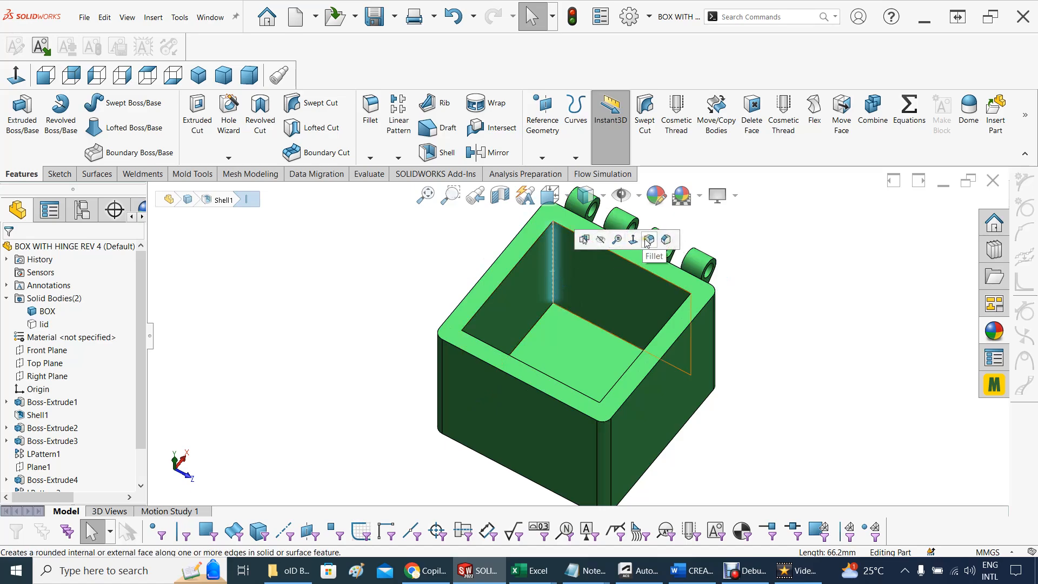
pyautogui.click(648, 239)
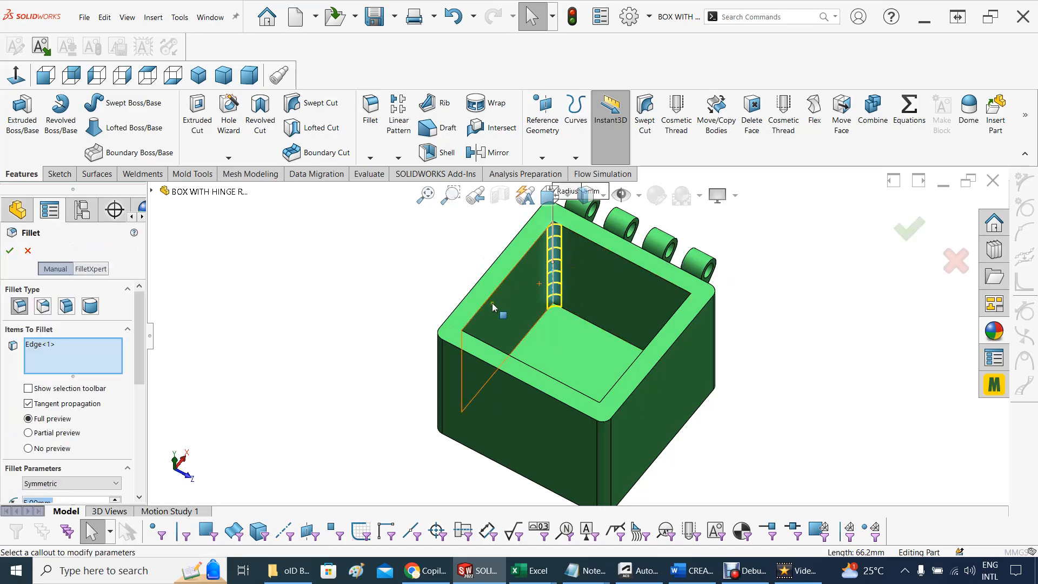
pyautogui.moveTo(593, 322); pyautogui.dragTo(492, 296, button='middle')
pyautogui.click(566, 247)
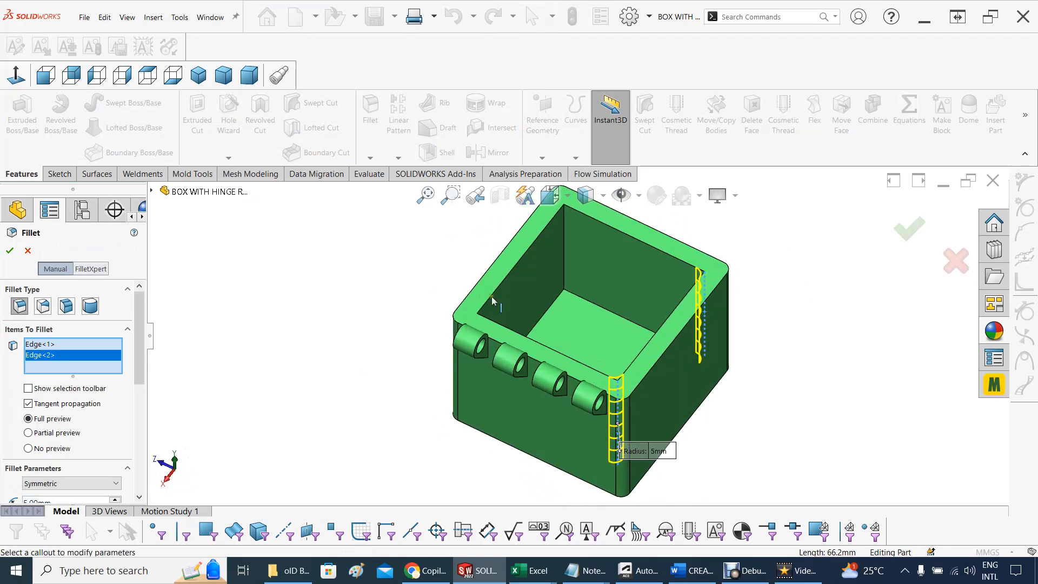
pyautogui.click(562, 264)
pyautogui.moveTo(562, 264)
pyautogui.mouseDown(button='middle')
pyautogui.moveTo(551, 308)
pyautogui.moveTo(530, 298)
pyautogui.moveTo(563, 283)
pyautogui.mouseUp(button='middle')
pyautogui.click(560, 278)
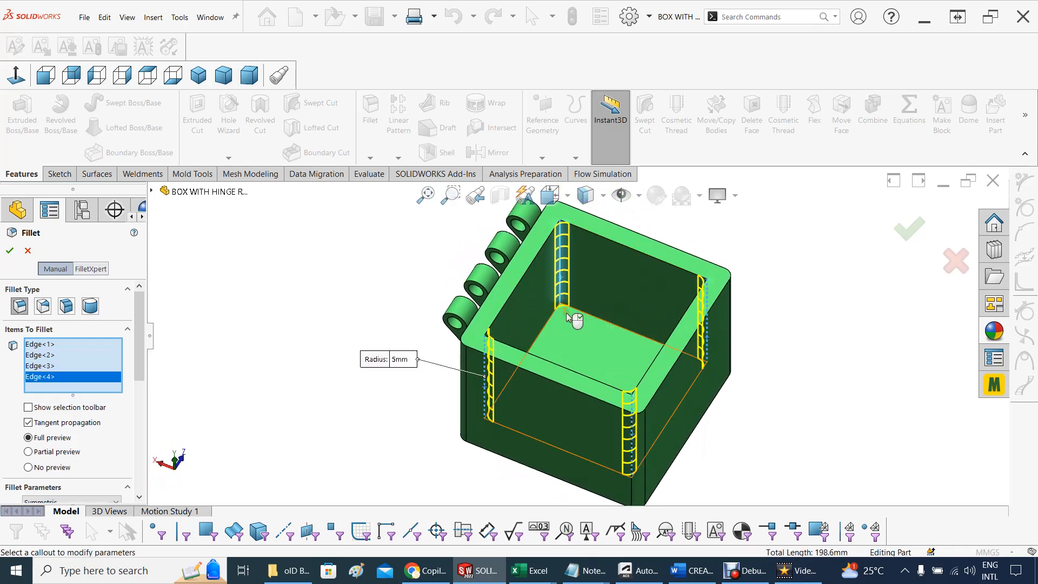
# Add the four floor edges of the cavity to the 5 mm fillet and apply it
pyautogui.click(600, 321)
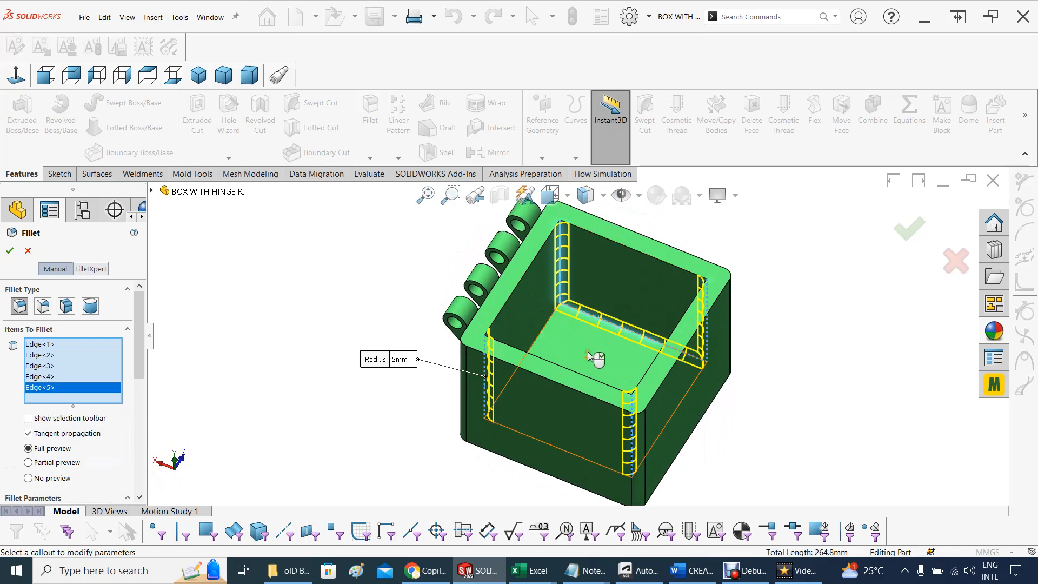
pyautogui.moveTo(594, 355); pyautogui.dragTo(532, 352, button='middle')
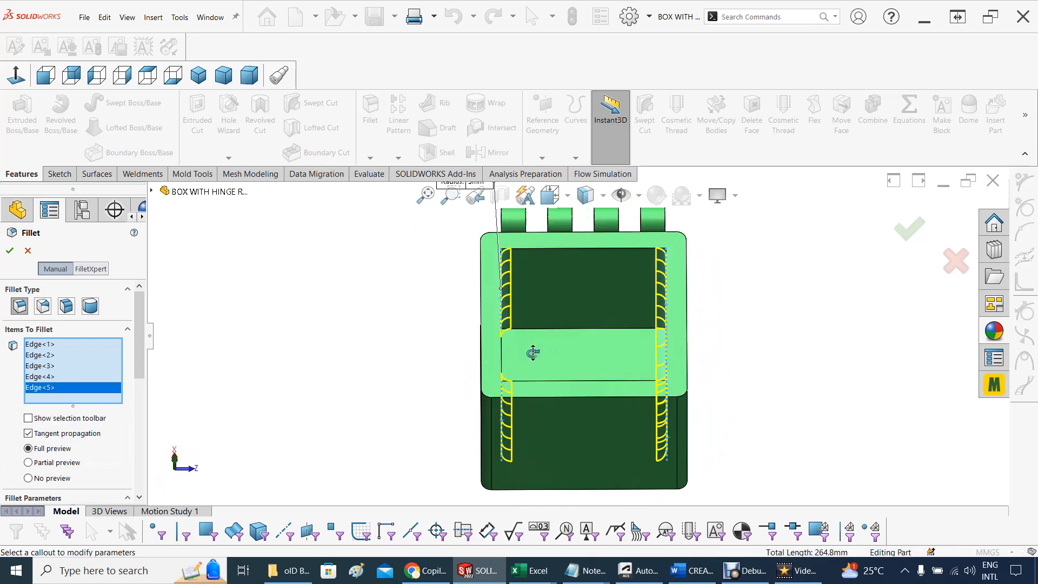
pyautogui.click(575, 328)
pyautogui.moveTo(595, 359); pyautogui.dragTo(493, 366, button='middle')
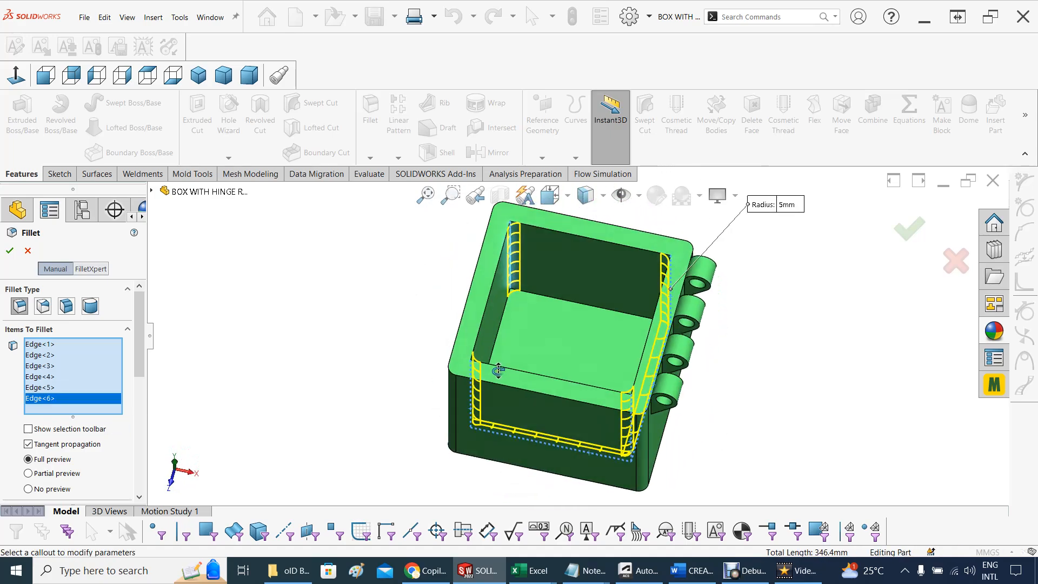
pyautogui.click(574, 302)
pyautogui.moveTo(572, 339); pyautogui.dragTo(509, 322, button='middle')
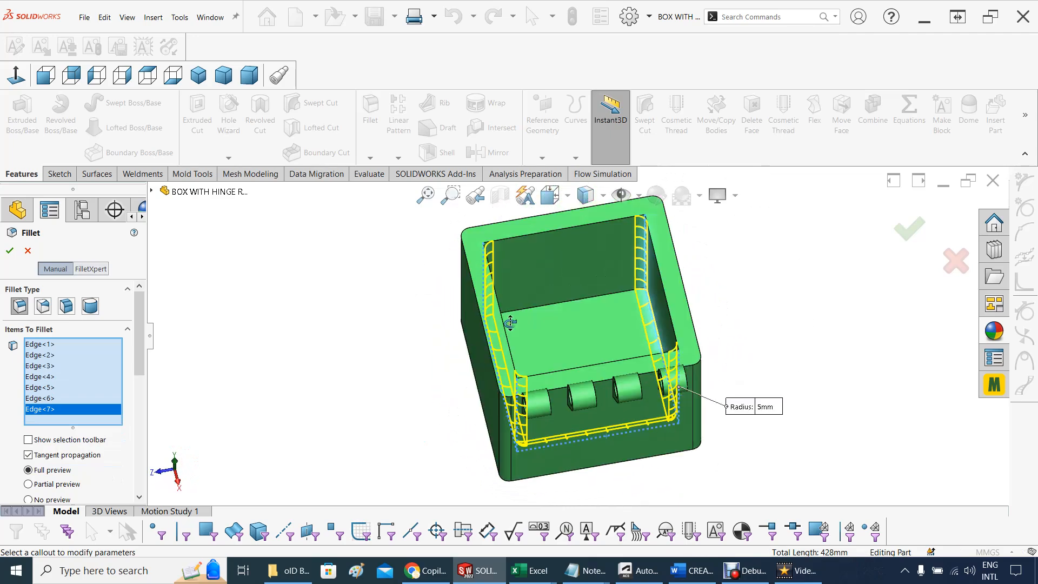
pyautogui.click(559, 308)
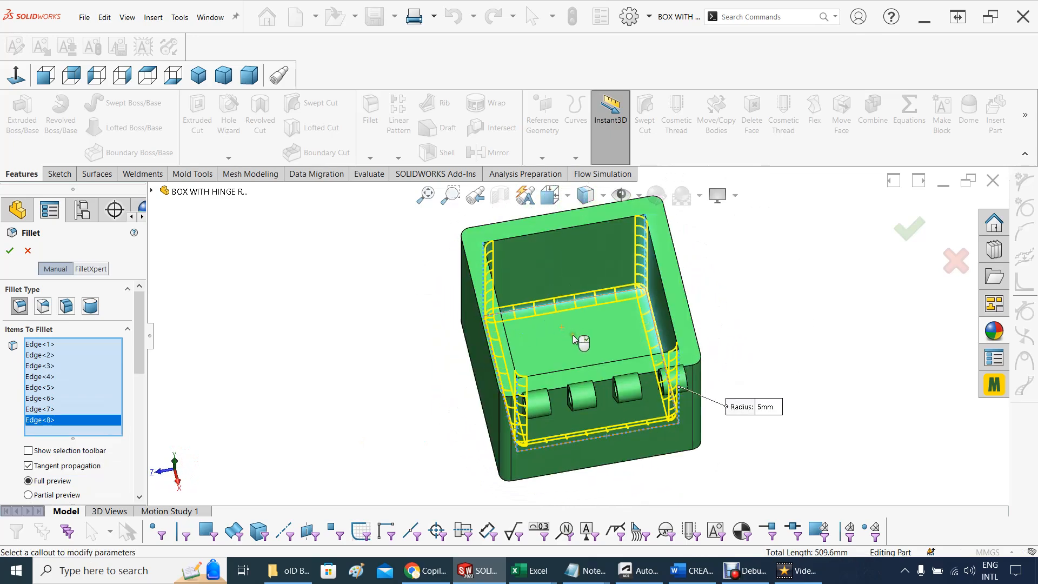
pyautogui.moveTo(575, 341); pyautogui.dragTo(723, 315, button='middle')
pyautogui.click(909, 233)
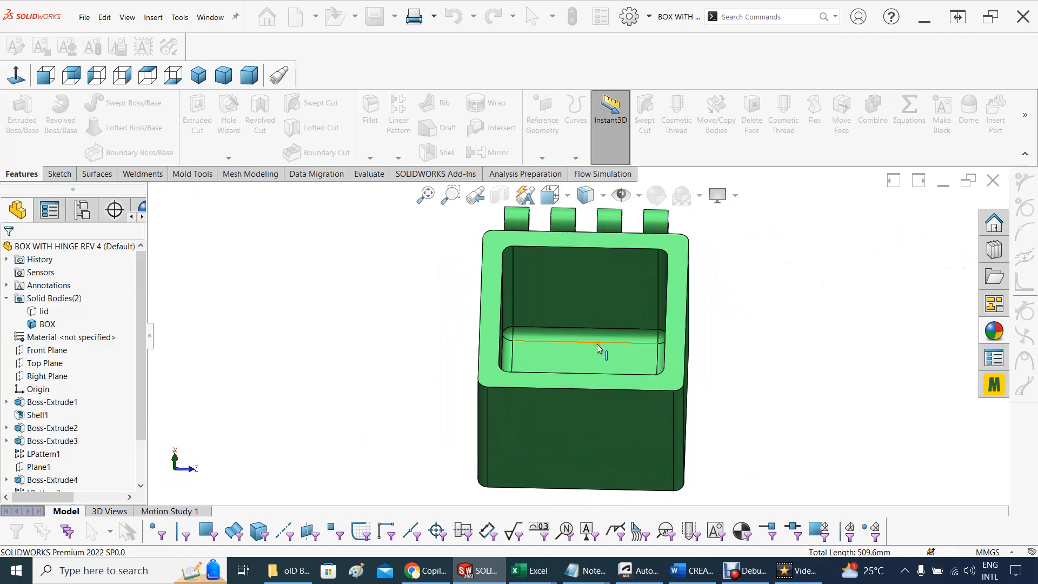
# Show the hidden lid body of the source part again
pyautogui.moveTo(304, 324); pyautogui.dragTo(247, 325, button='middle')
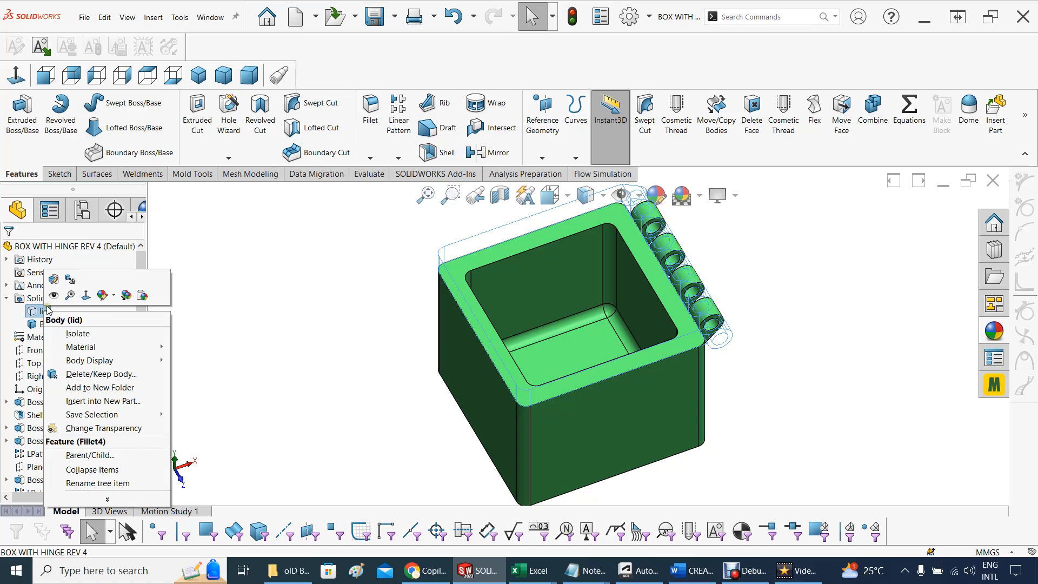
pyautogui.click(53, 299)
pyautogui.click(327, 360)
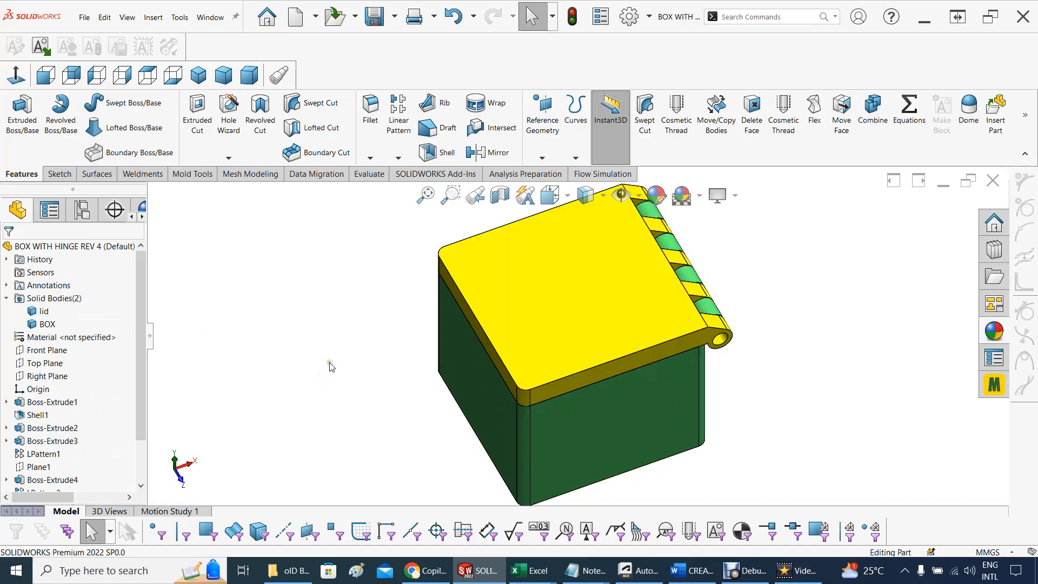
pyautogui.moveTo(327, 360); pyautogui.dragTo(323, 292, button='middle')
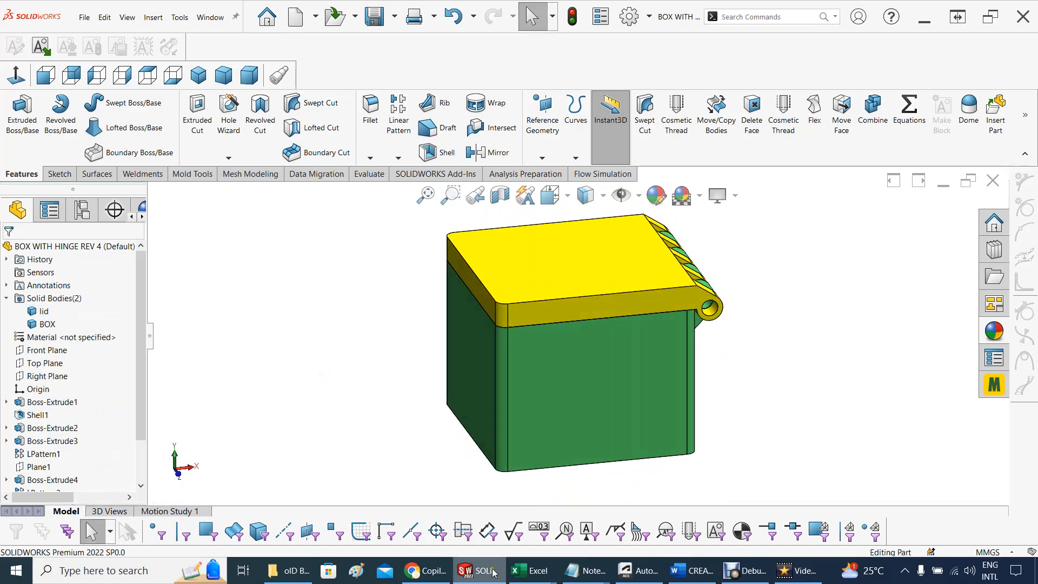
# Switch to the derived BOX part and check whether its cavity carries the new inner fillets
pyautogui.moveTo(488, 573)
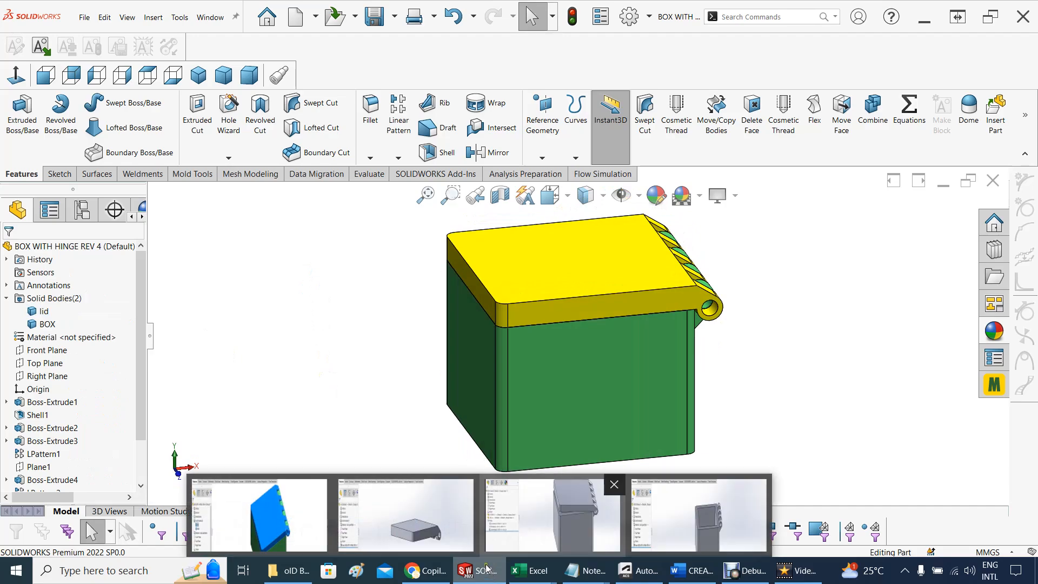
pyautogui.moveTo(669, 536)
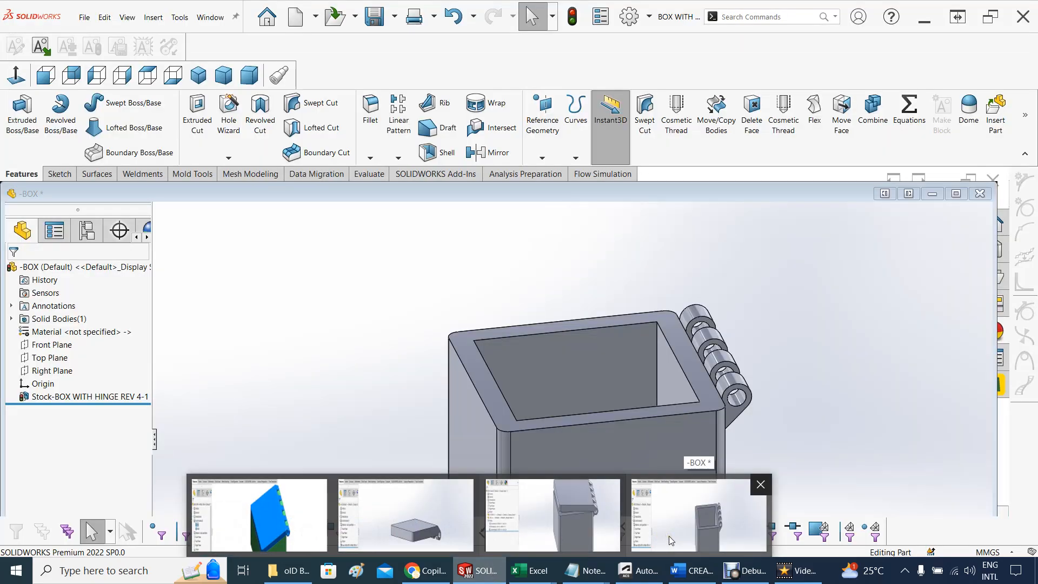
pyautogui.click(671, 536)
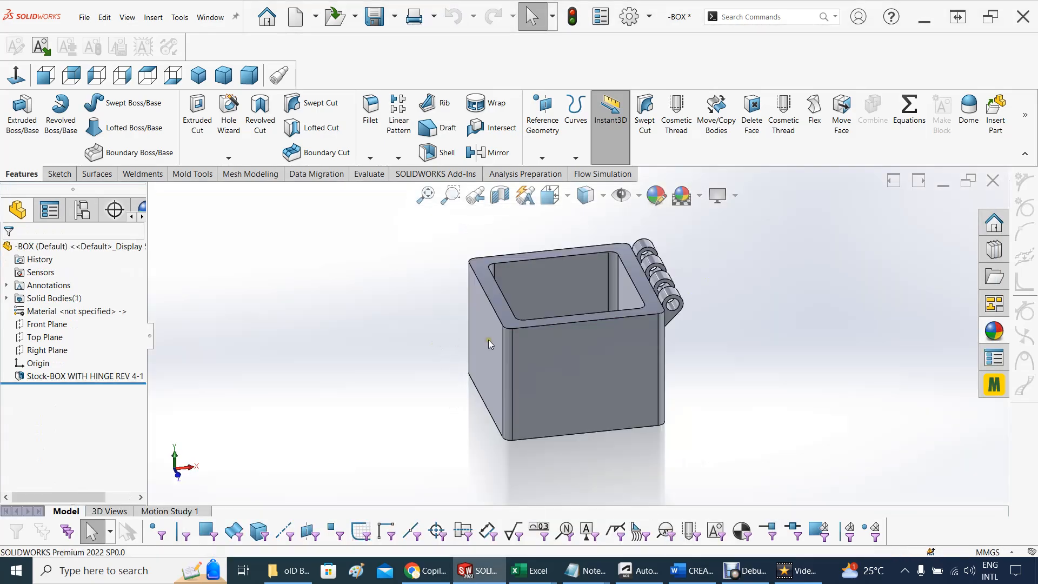
pyautogui.moveTo(330, 372); pyautogui.dragTo(347, 429, button='middle')
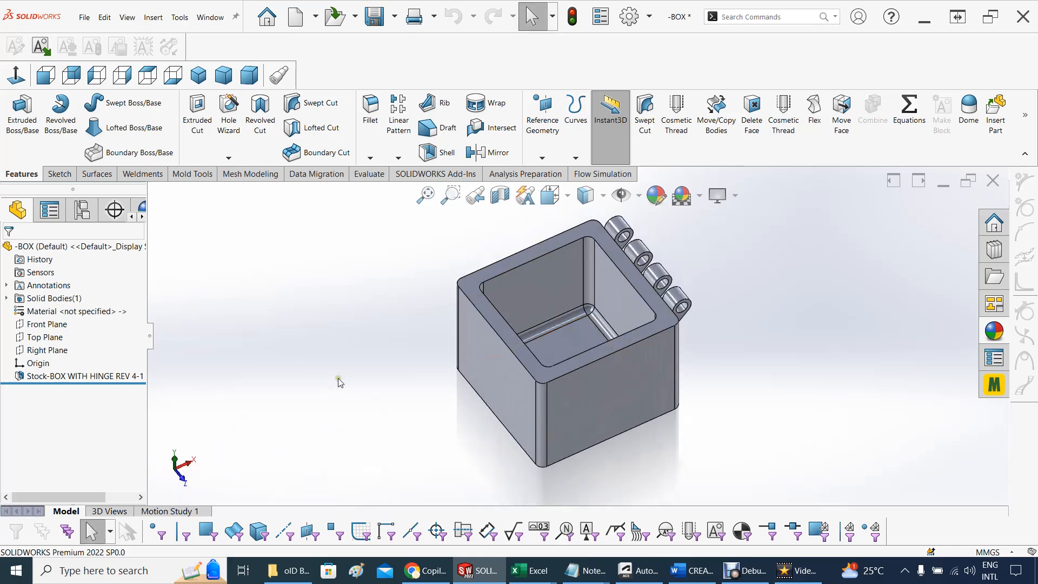
# Return to the bOX Assem3 assembly, rebuild it, and check the box component's cavity for the inner fillets
pyautogui.moveTo(472, 577)
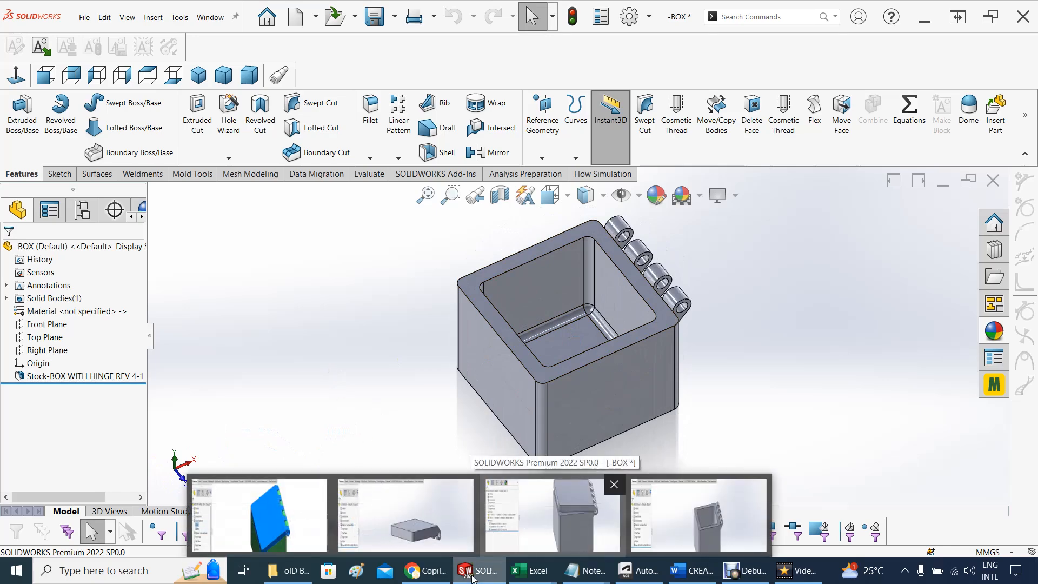
pyautogui.moveTo(543, 535)
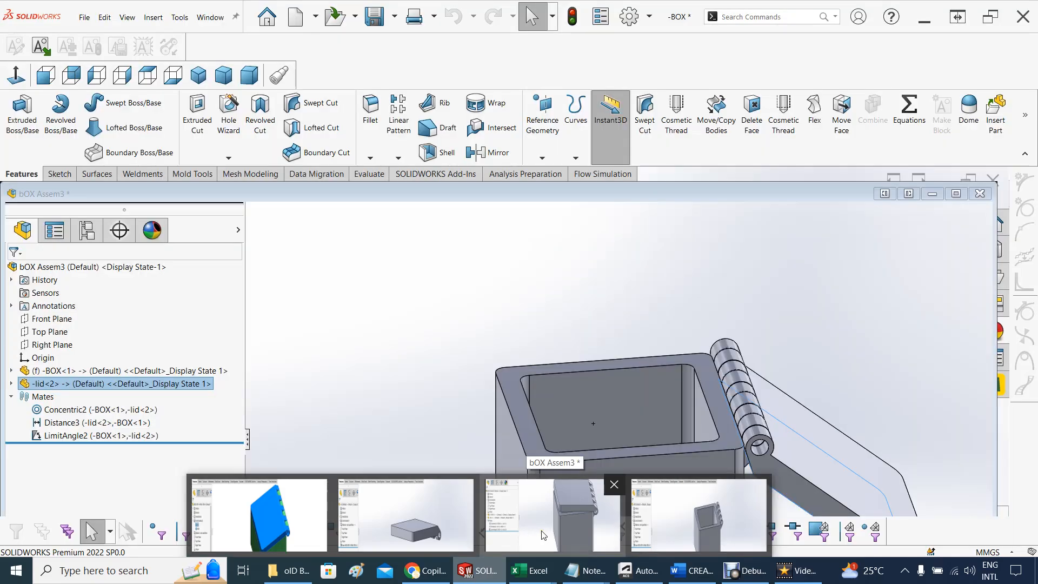
pyautogui.click(545, 534)
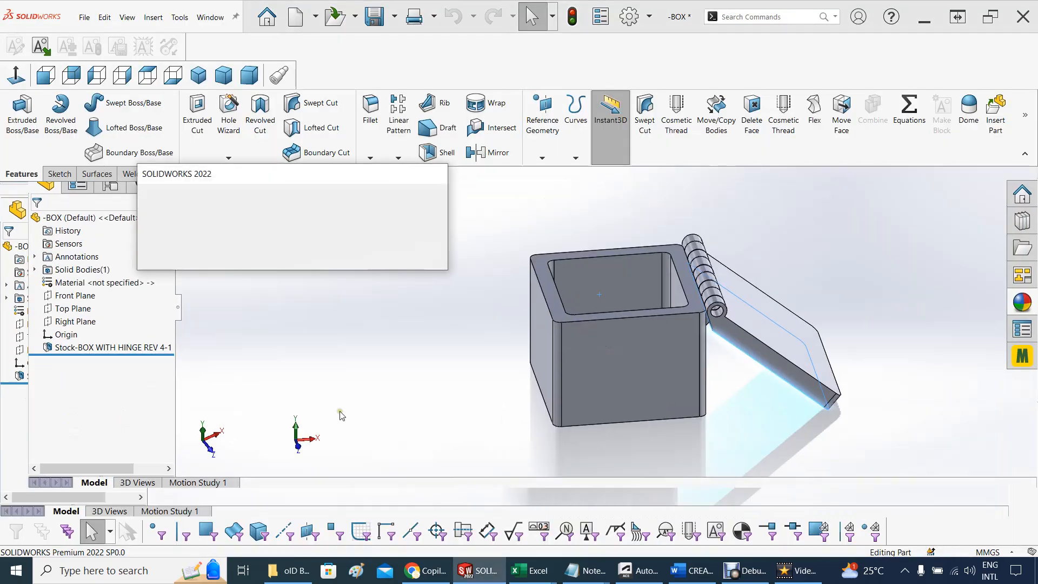
pyautogui.click(237, 234)
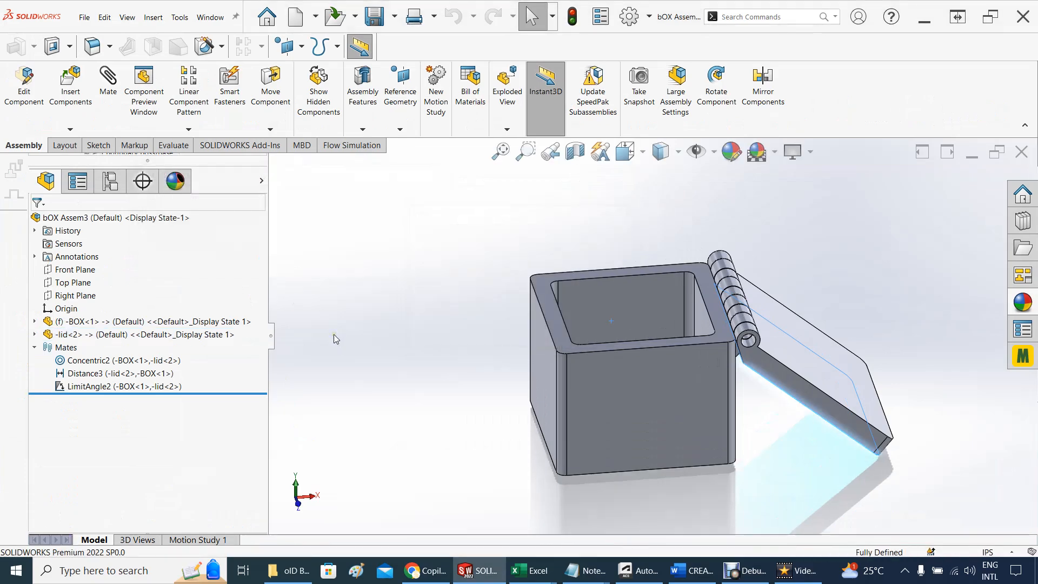
pyautogui.moveTo(420, 296); pyautogui.dragTo(438, 379, button='middle')
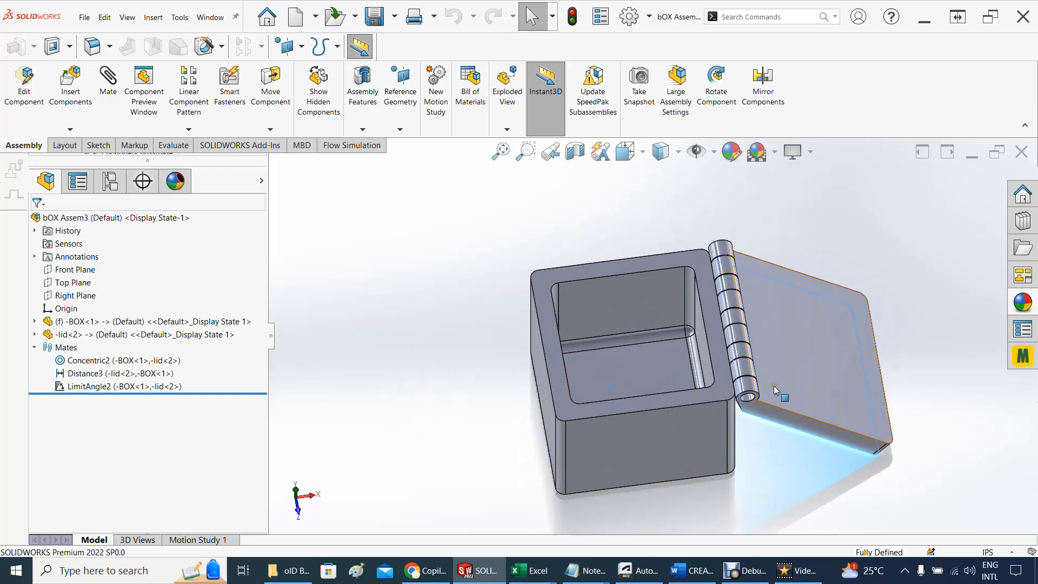
# Swing the lid through several angles about its hinge while examining the filleted box from different views
pyautogui.moveTo(774, 390); pyautogui.dragTo(742, 327)
pyautogui.moveTo(629, 350)
pyautogui.mouseDown(button='middle')
pyautogui.moveTo(603, 380)
pyautogui.moveTo(628, 378)
pyautogui.moveTo(622, 333)
pyautogui.mouseUp(button='middle')
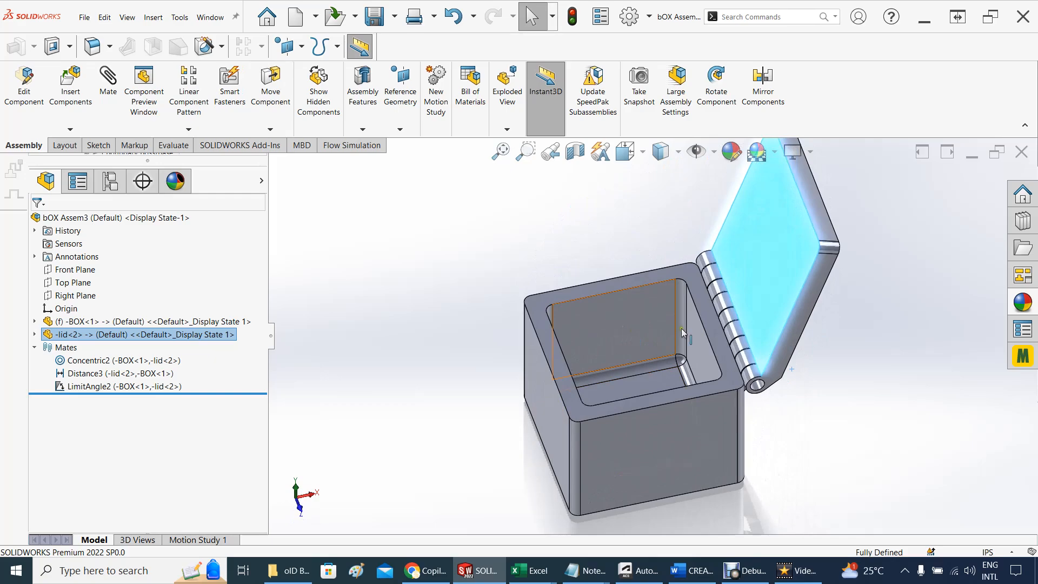
pyautogui.moveTo(792, 253); pyautogui.dragTo(843, 303)
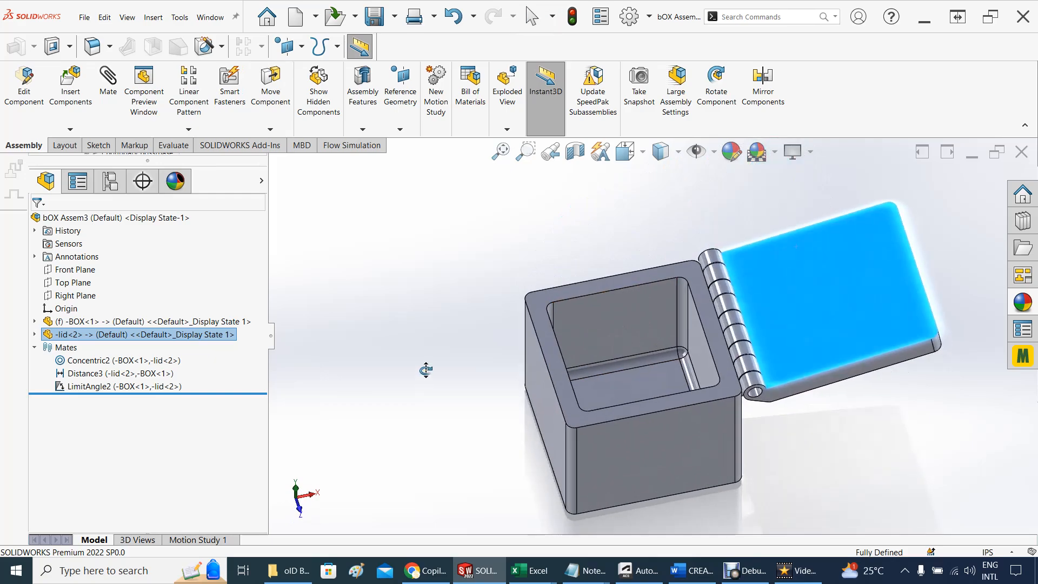
pyautogui.moveTo(426, 370); pyautogui.dragTo(417, 357, button='middle')
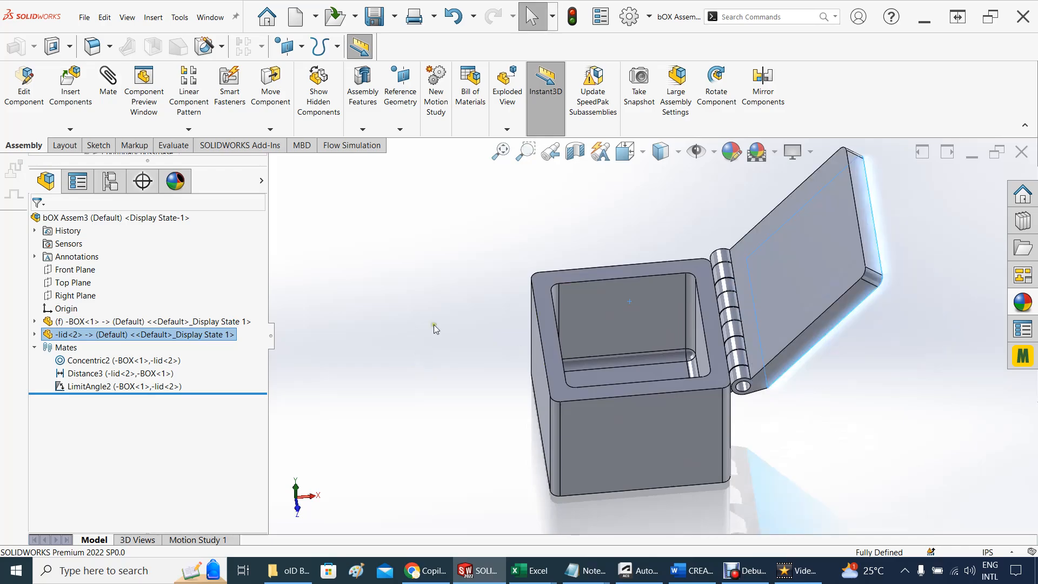
pyautogui.moveTo(796, 247); pyautogui.dragTo(481, 432)
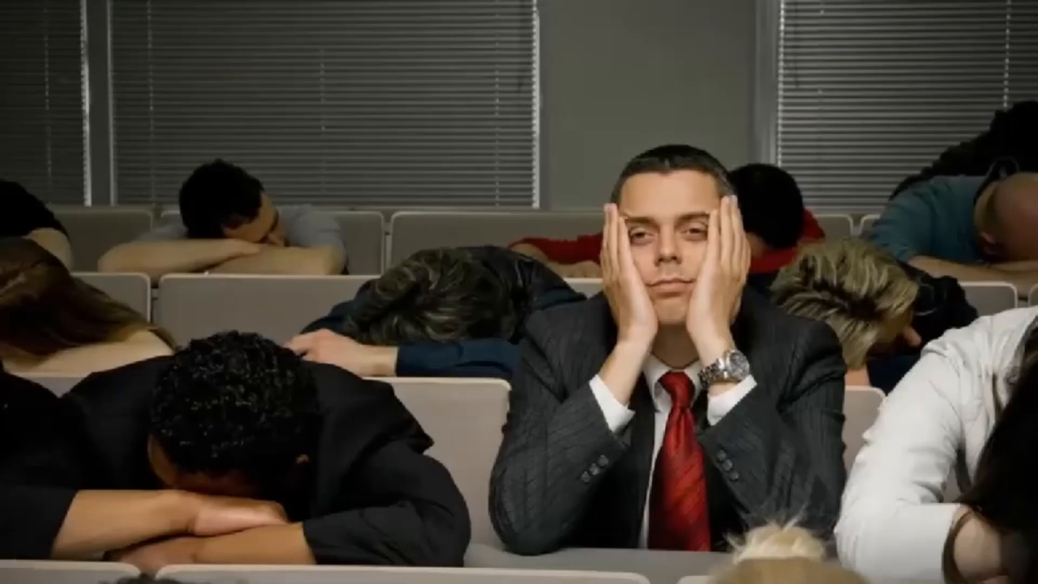